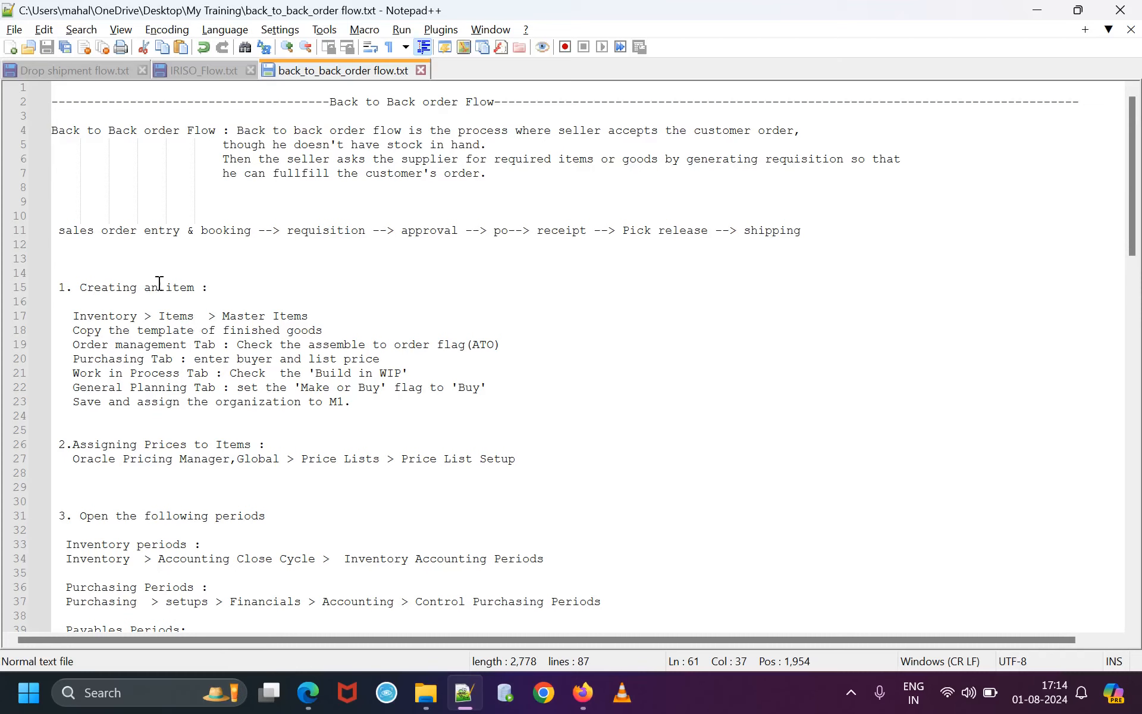
Highlight the "1. Creating an item" heading in the back-to-back order flow notes to review the first task.
{"action": "left_click_drag", "start_coordinate": [235, 288], "coordinate": [44, 288]}
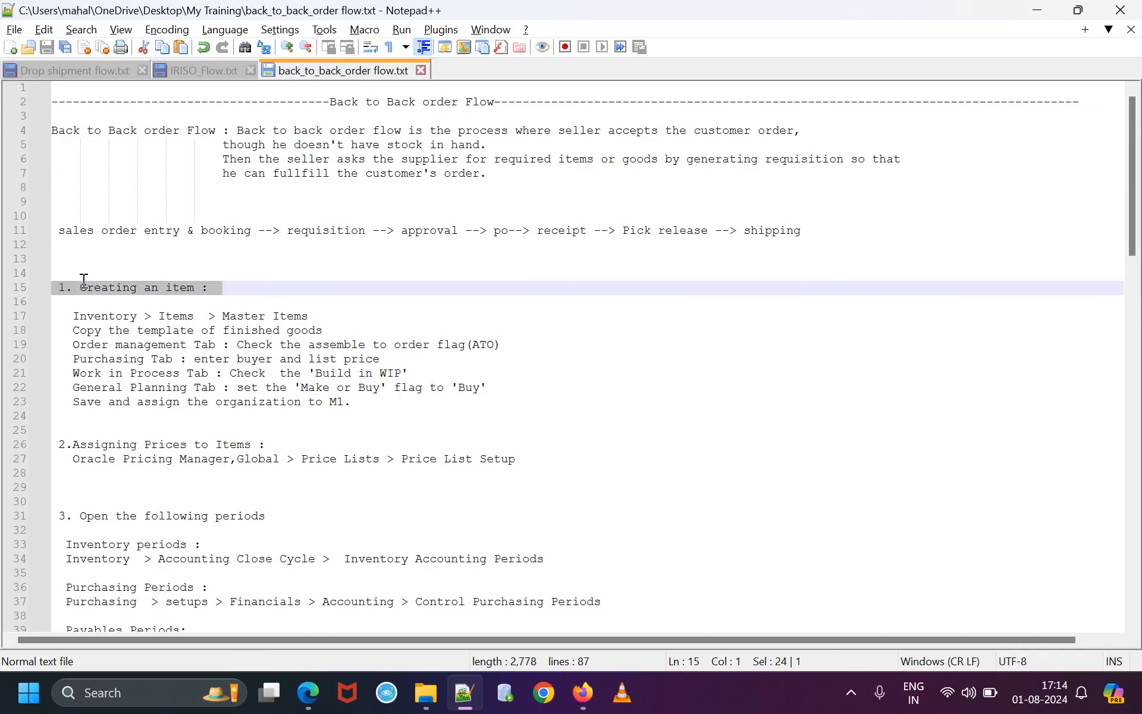
{"action": "left_click", "coordinate": [305, 273]}
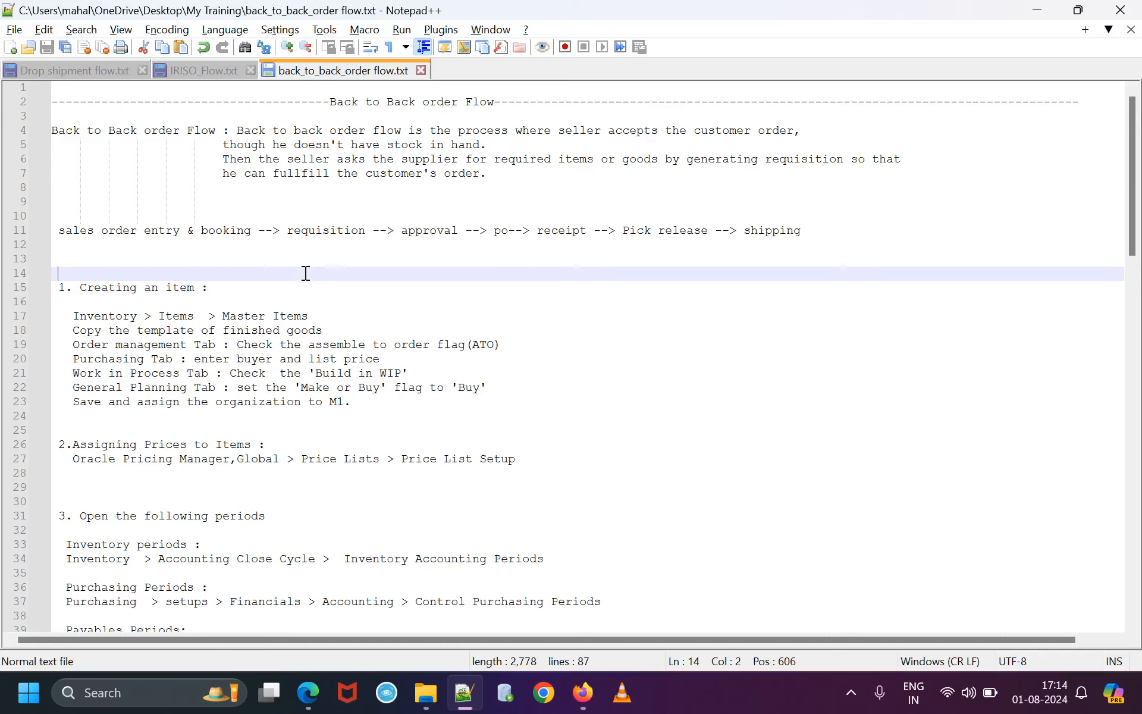
{"action": "left_click", "coordinate": [308, 693]}
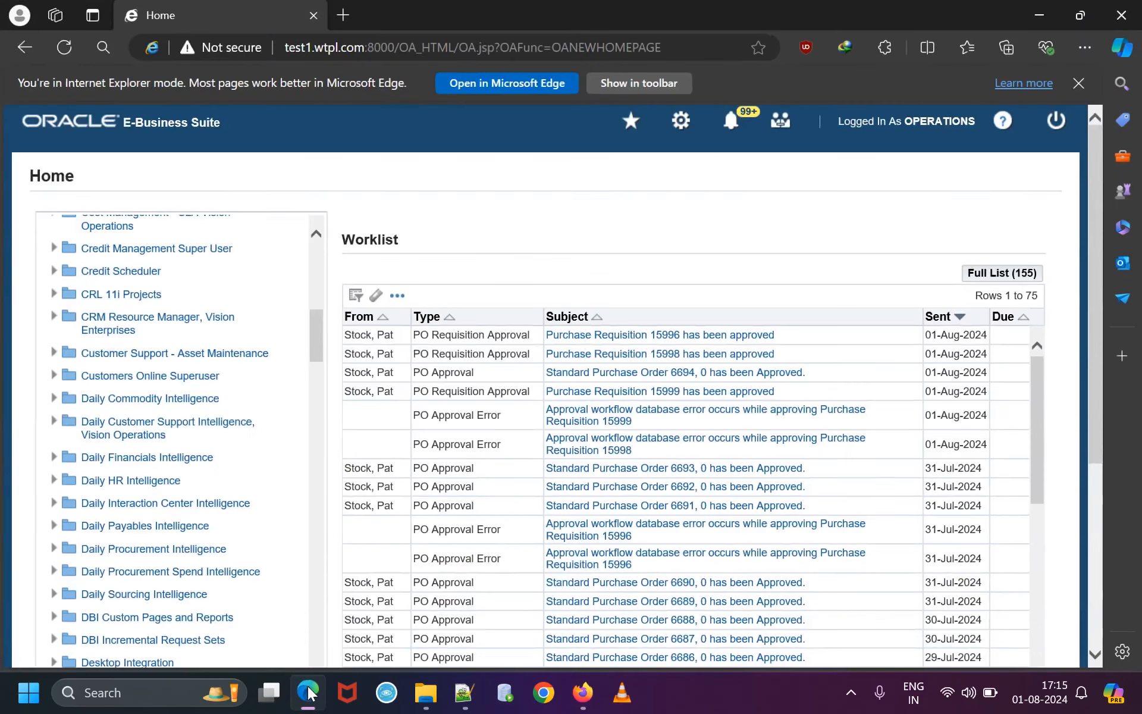
{"action": "left_click", "coordinate": [308, 693]}
{"action": "left_click_drag", "start_coordinate": [56, 283], "coordinate": [234, 288]}
Switch to the Oracle E-Business Suite home page in Edge and open Master Items under Inventory, Vision Operations (USA).
{"action": "left_click", "coordinate": [308, 693]}
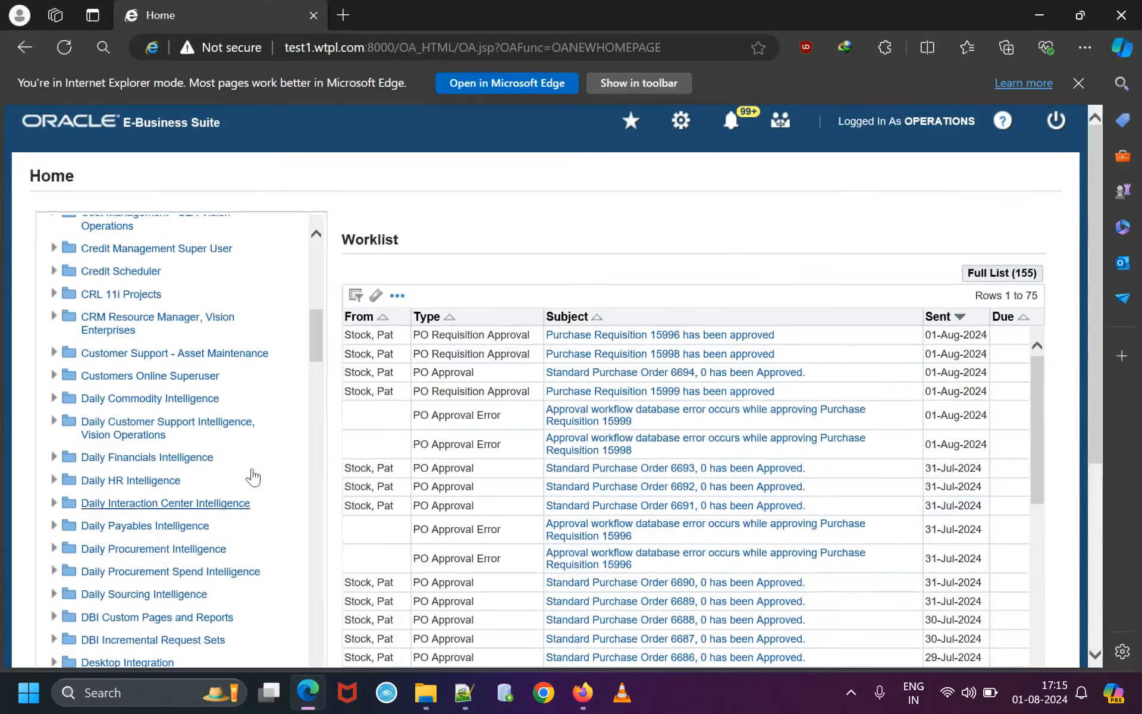
{"action": "scroll", "coordinate": [127, 489], "scroll_direction": "down", "scroll_amount": 3}
{"action": "scroll", "coordinate": [127, 486], "scroll_direction": "down", "scroll_amount": 4}
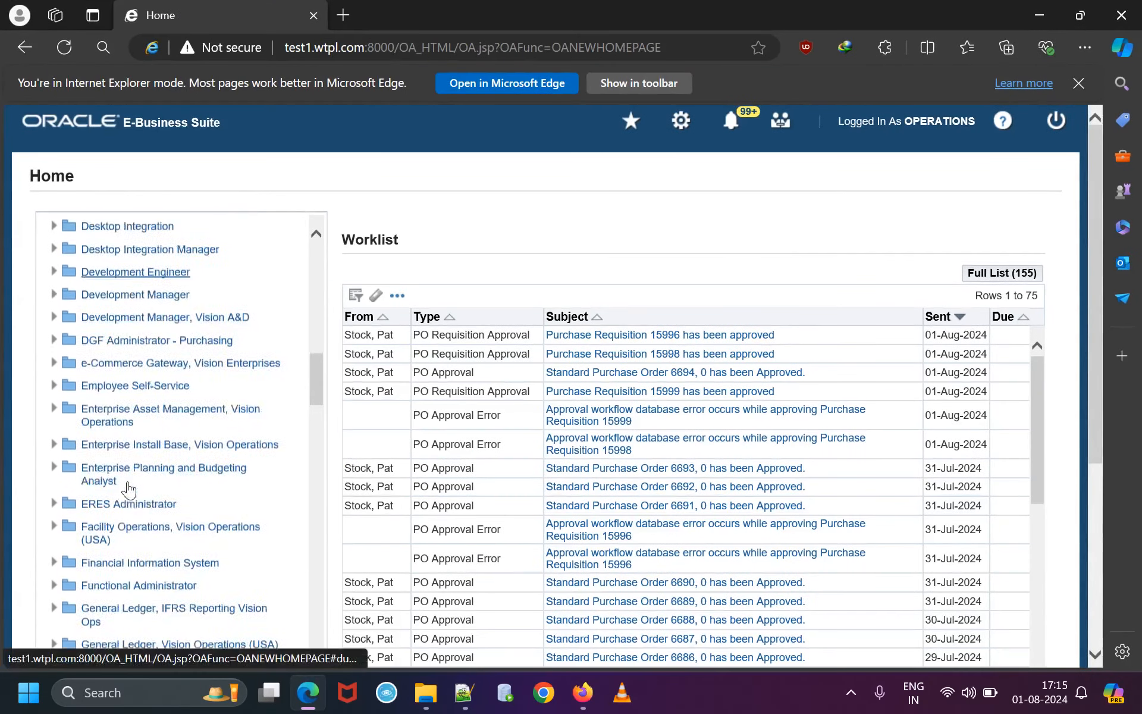
{"action": "scroll", "coordinate": [122, 428], "scroll_direction": "up", "scroll_amount": 10}
{"action": "scroll", "coordinate": [137, 461], "scroll_direction": "up", "scroll_amount": 4}
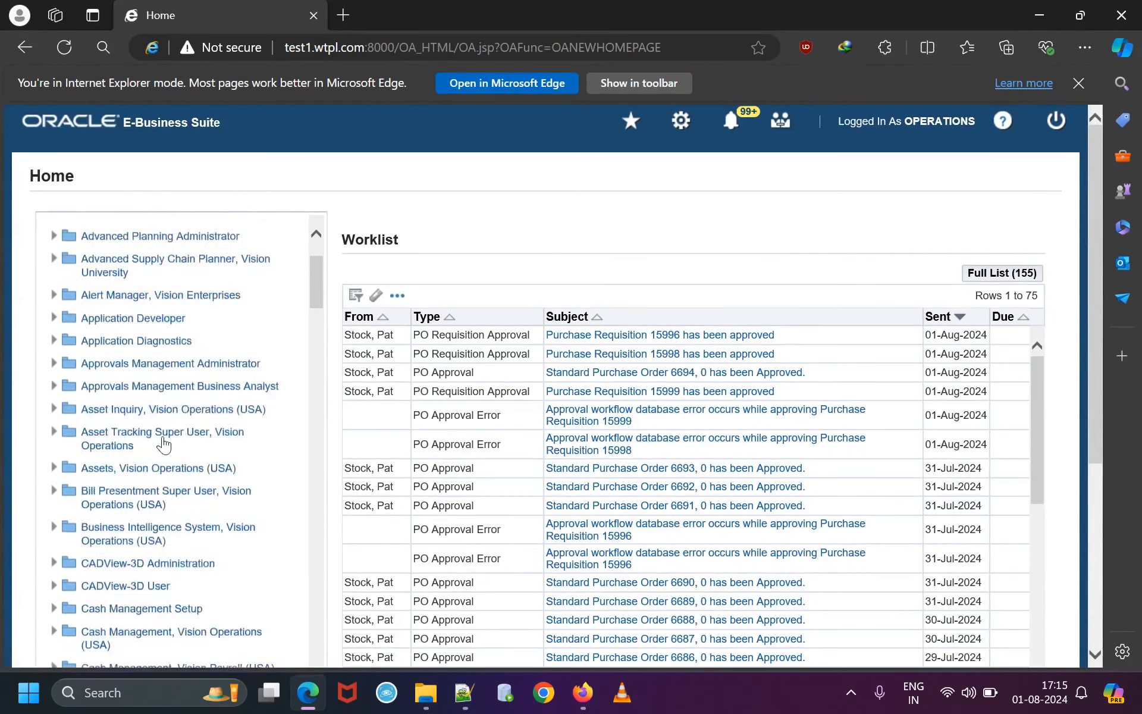
{"action": "scroll", "coordinate": [141, 470], "scroll_direction": "down", "scroll_amount": 10}
{"action": "scroll", "coordinate": [141, 473], "scroll_direction": "down", "scroll_amount": 8}
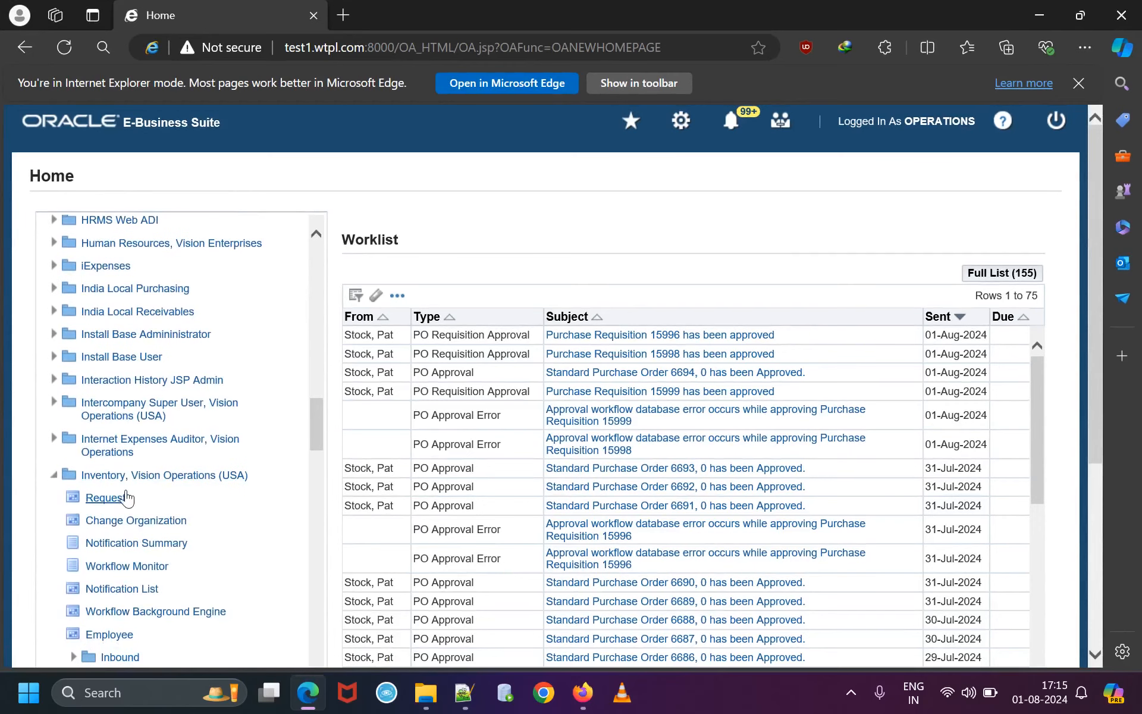
{"action": "scroll", "coordinate": [128, 452], "scroll_direction": "down", "scroll_amount": 3}
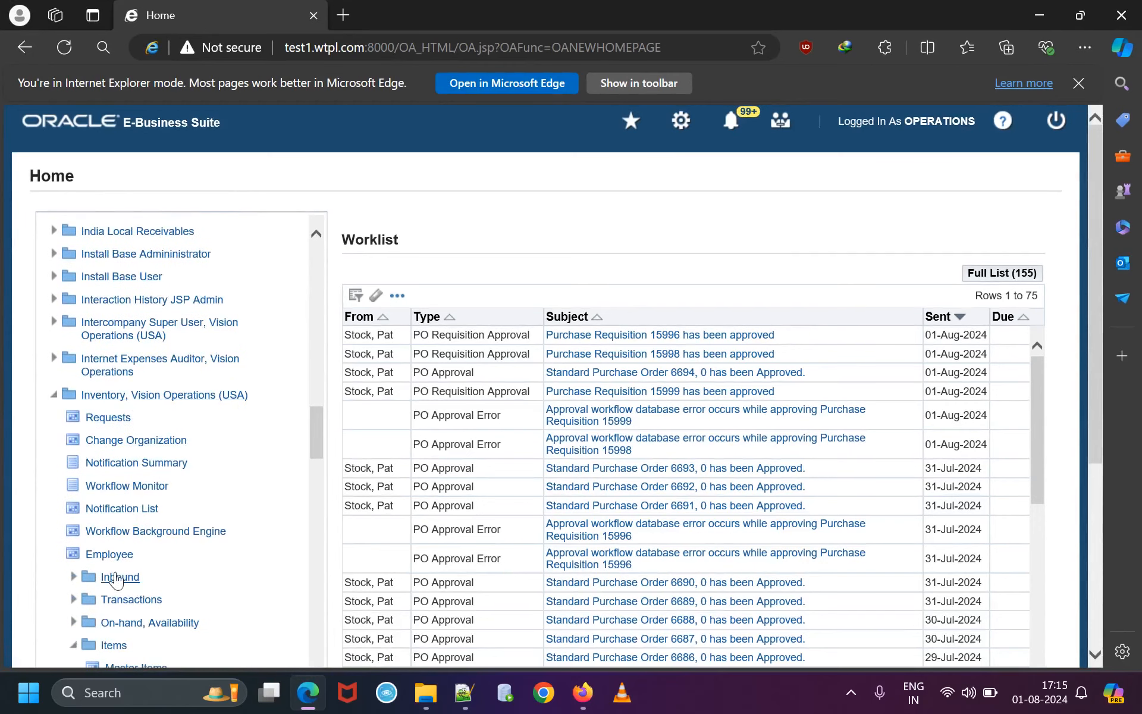
{"action": "scroll", "coordinate": [126, 470], "scroll_direction": "down", "scroll_amount": 6}
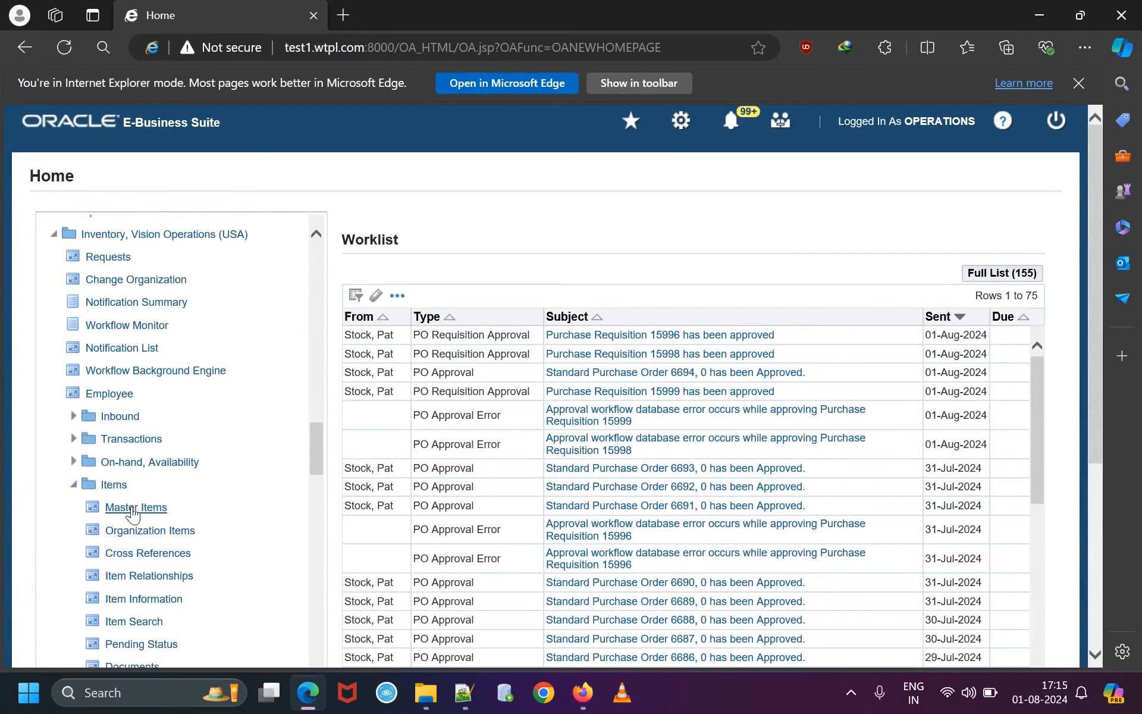
{"action": "left_click", "coordinate": [132, 509]}
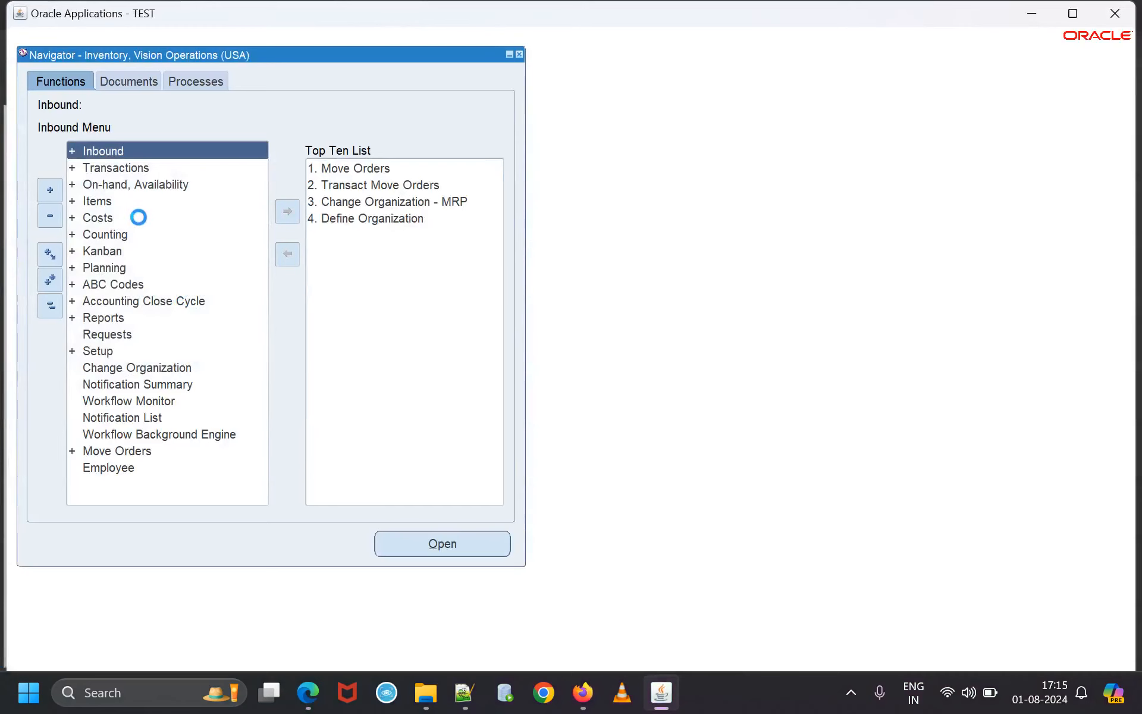
Find organization V1 and select it for the Master Item form.
{"action": "left_click", "coordinate": [48, 124]}
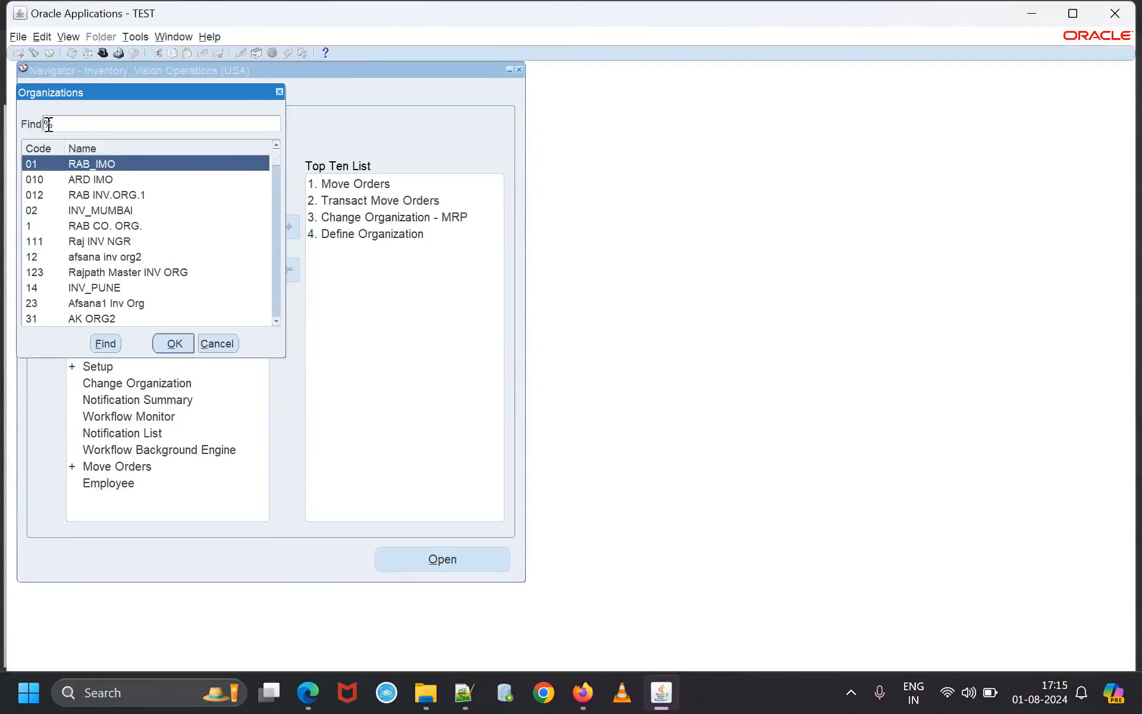
{"action": "type", "text": "v1"}
{"action": "left_click", "coordinate": [91, 344]}
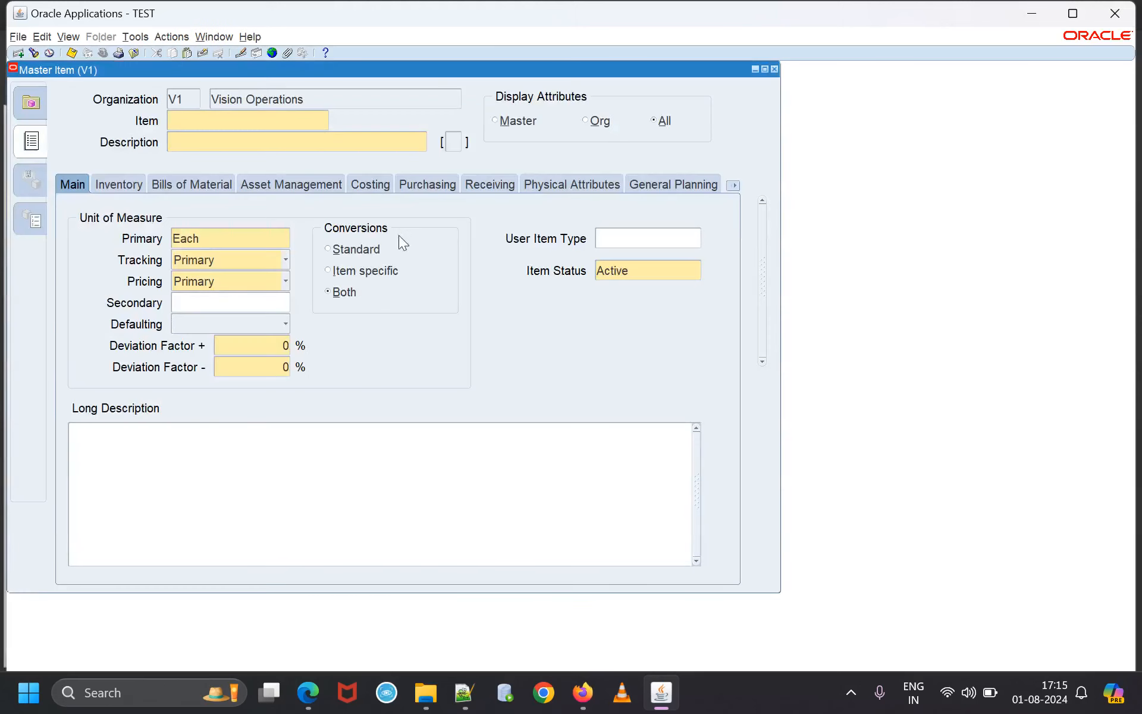
Try to name the new item "boxes" and dismiss the resulting dialogs.
{"action": "left_click", "coordinate": [189, 99]}
{"action": "left_click", "coordinate": [184, 120]}
{"action": "type", "text": "boxes"}
{"action": "key", "text": "Tab"}
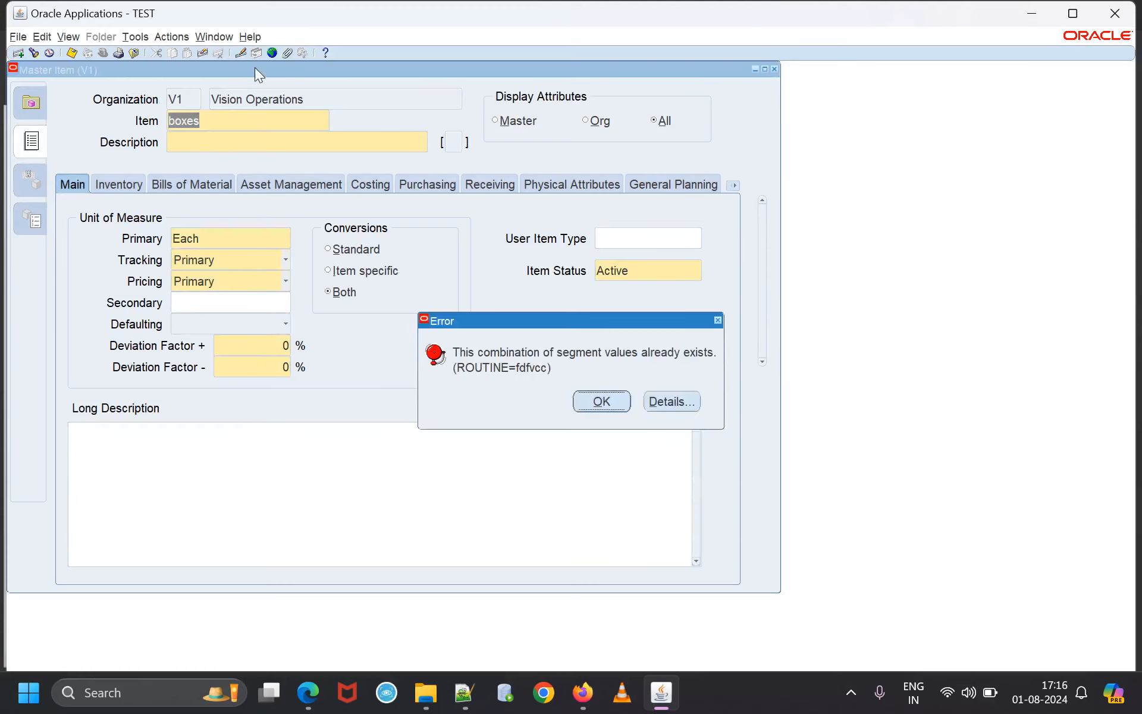
{"action": "left_click", "coordinate": [600, 400]}
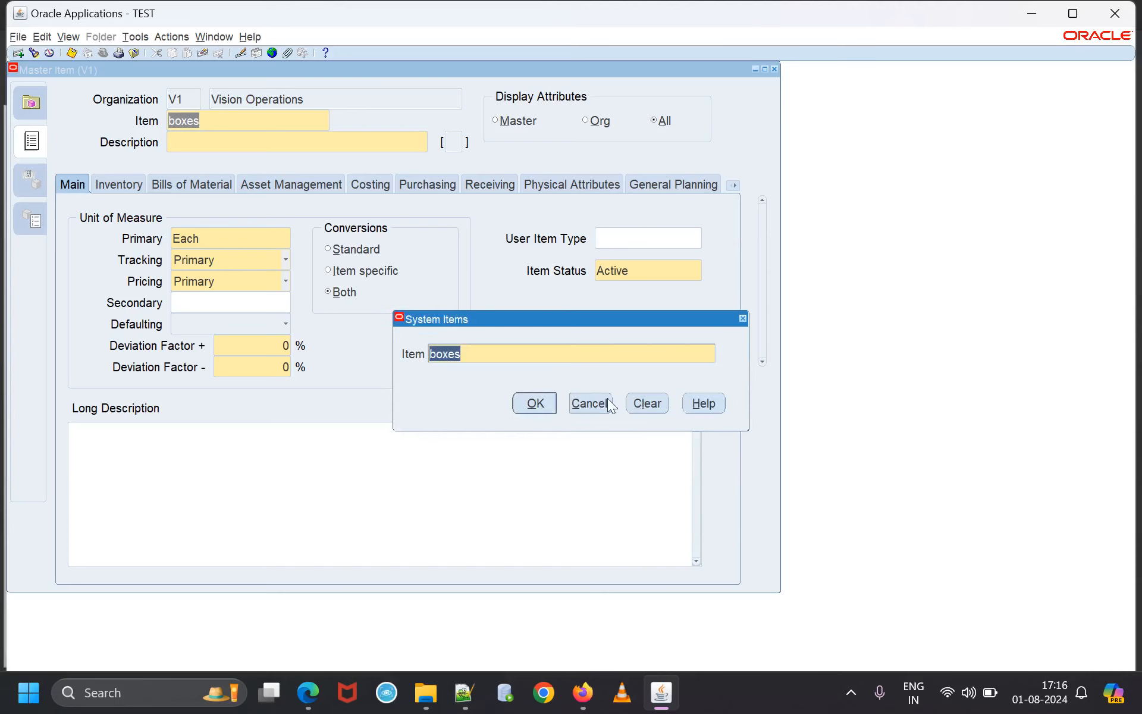
{"action": "left_click", "coordinate": [742, 318]}
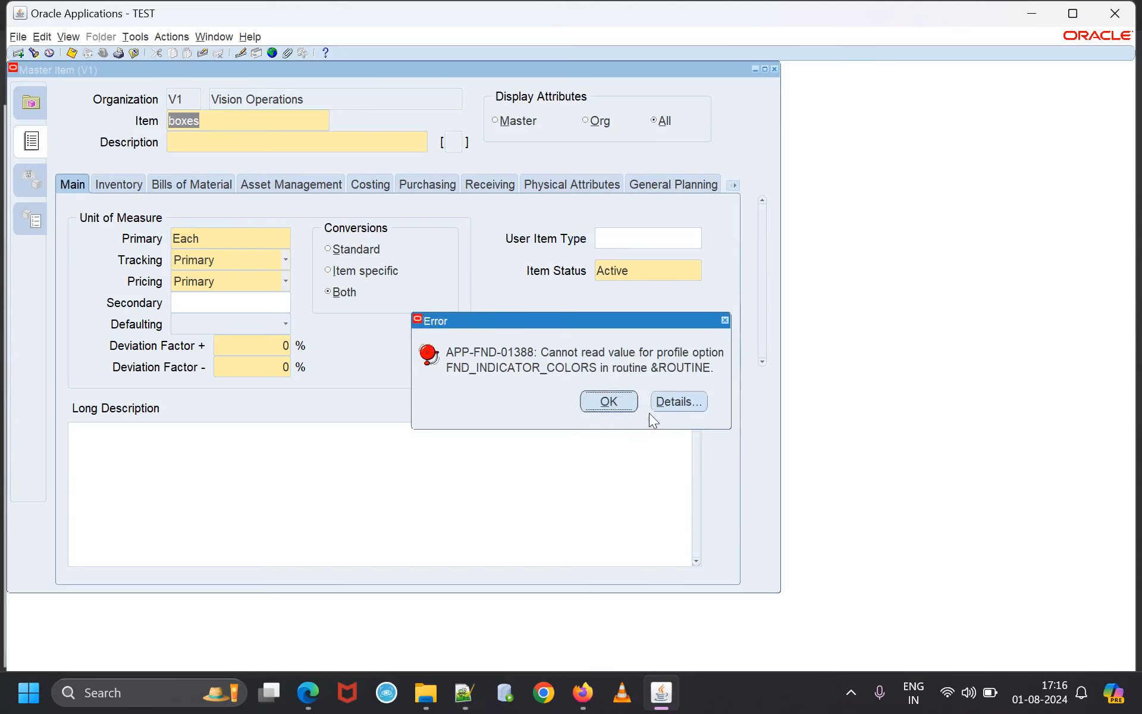
{"action": "left_click", "coordinate": [608, 401]}
Change the item name to "boxes11" and enter the description "gift boxes for distribution", closing the additional item details without entries.
{"action": "left_click", "coordinate": [224, 126]}
{"action": "double_click", "coordinate": [186, 126]}
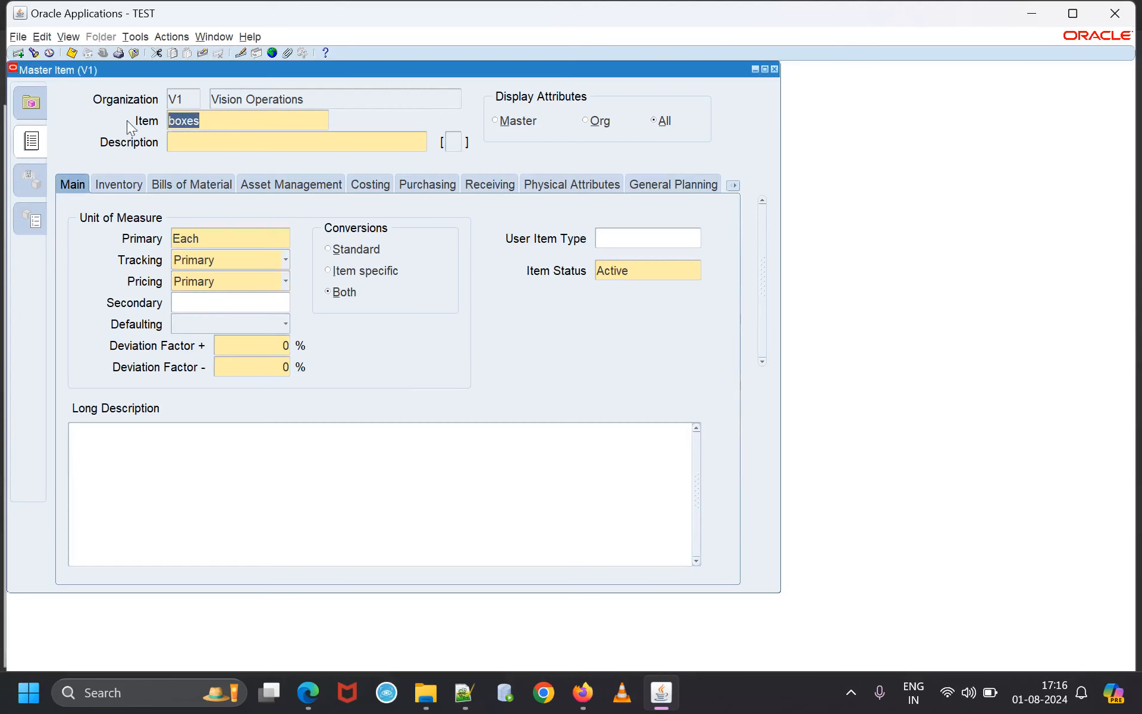
{"action": "left_click", "coordinate": [221, 126]}
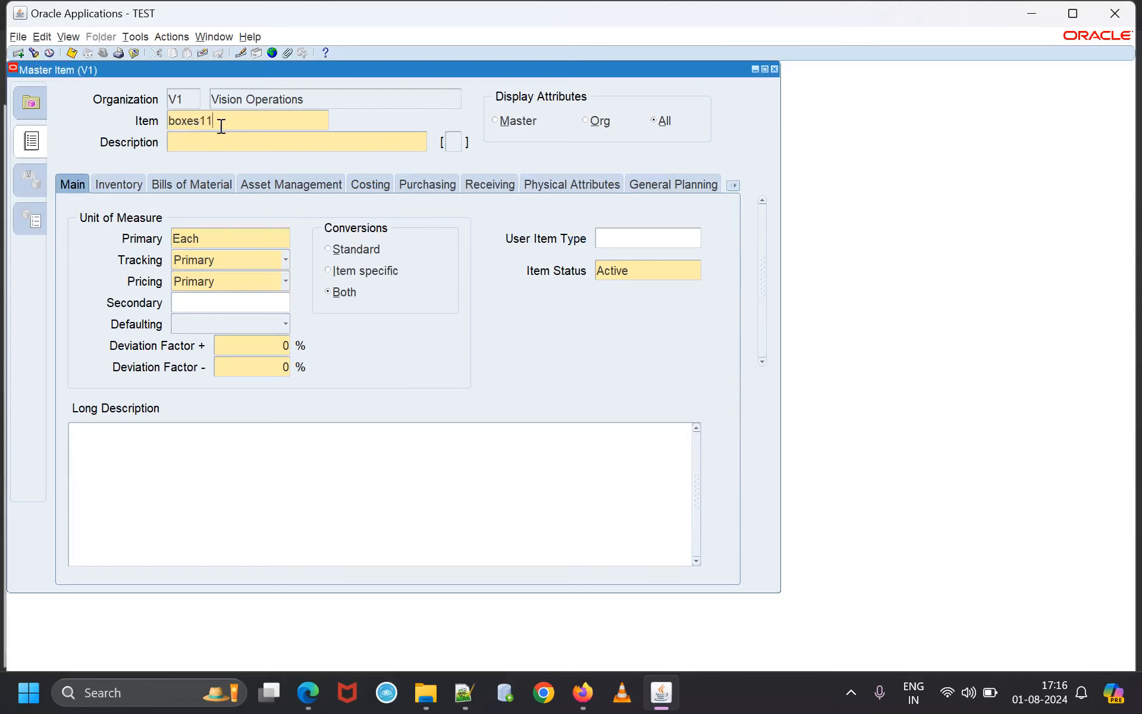
{"action": "left_click", "coordinate": [193, 143]}
{"action": "type", "text": "gift boxes for distribution"}
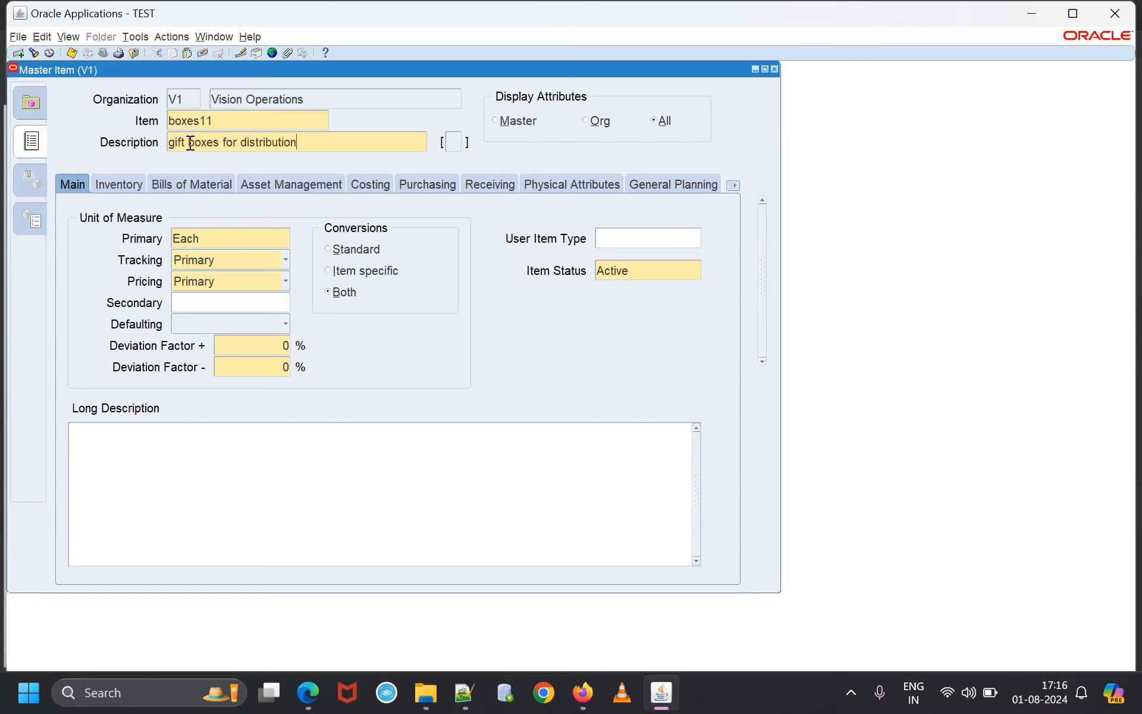
{"action": "key", "text": "Tab"}
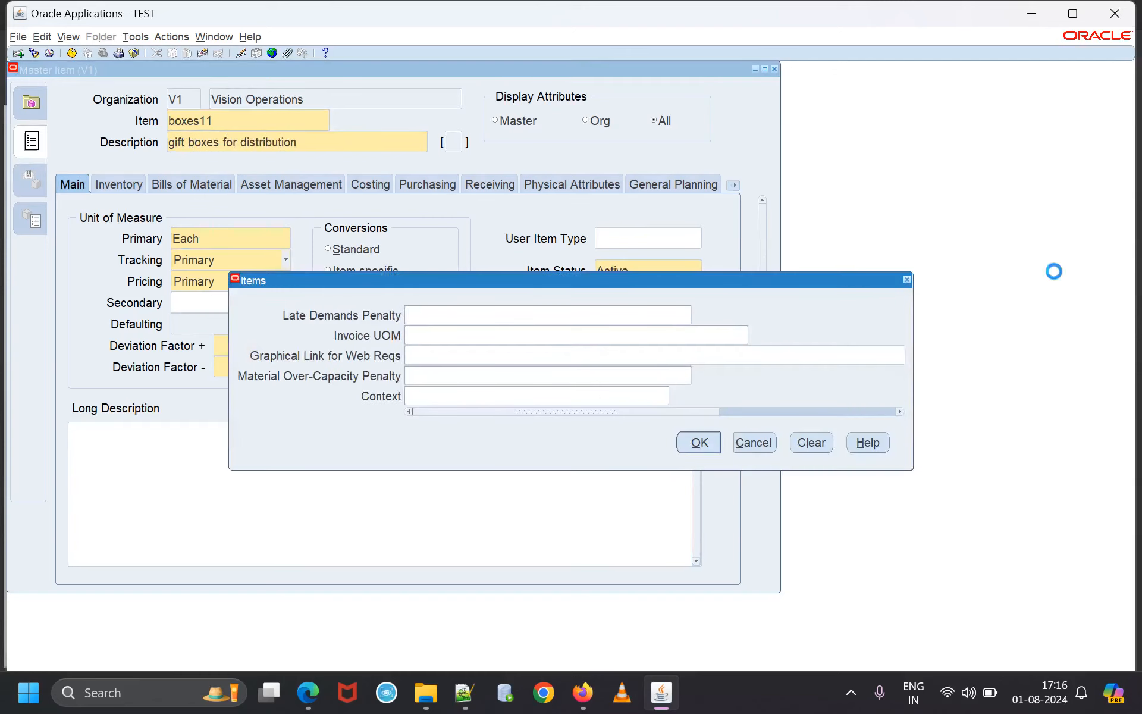
{"action": "left_click", "coordinate": [907, 279]}
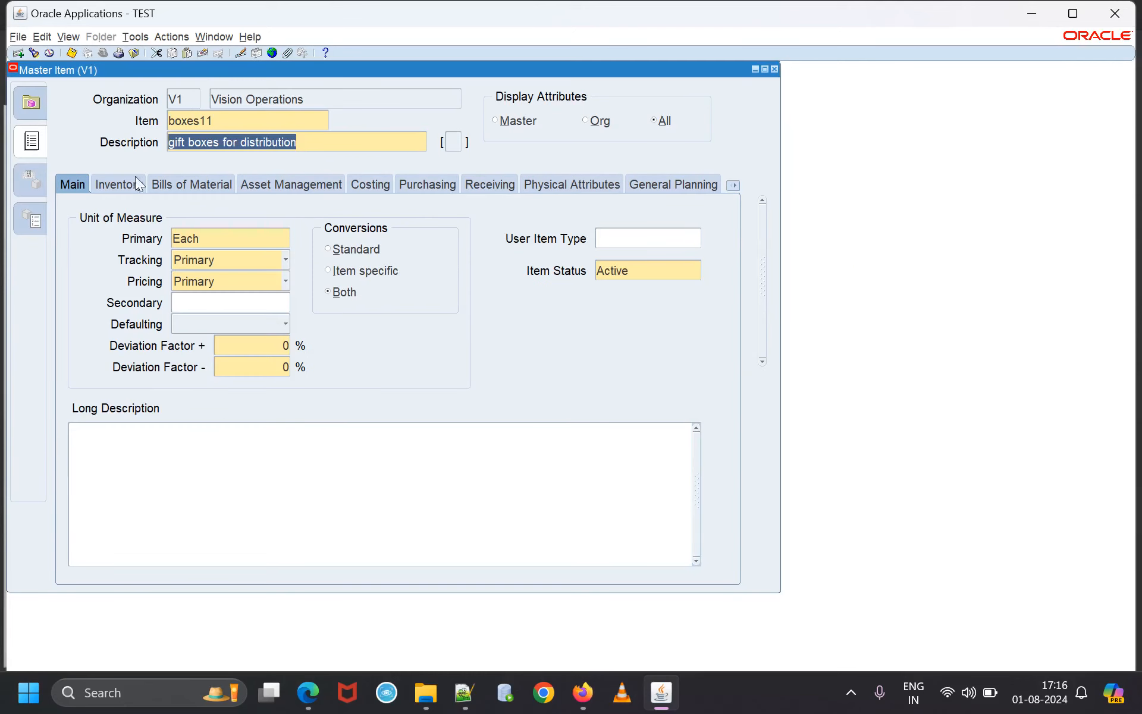
Copy the Finished Good template's attributes to the boxes11 item.
{"action": "left_click", "coordinate": [135, 37]}
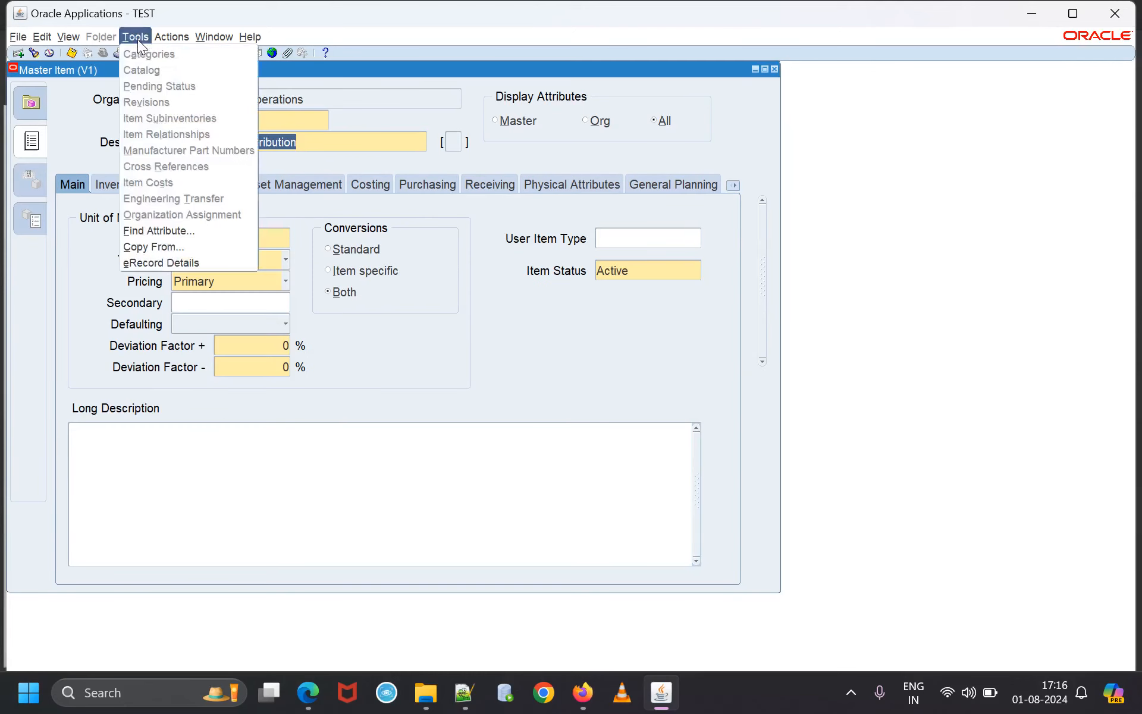
{"action": "left_click", "coordinate": [176, 246]}
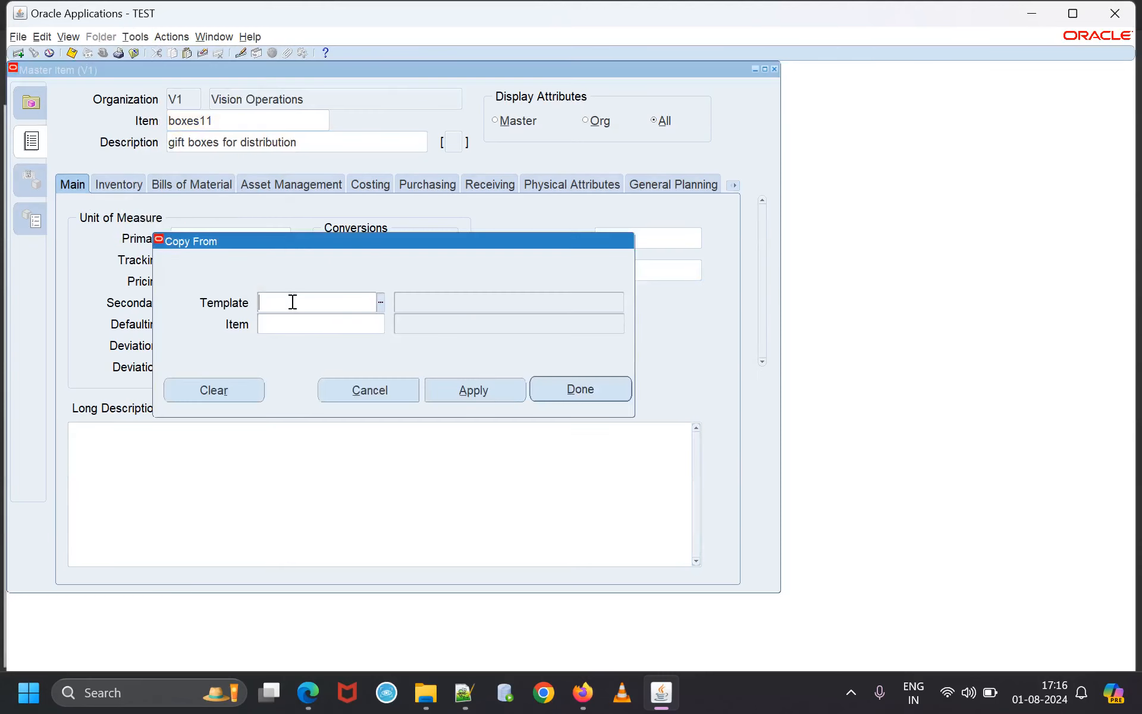
{"action": "left_click", "coordinate": [382, 302]}
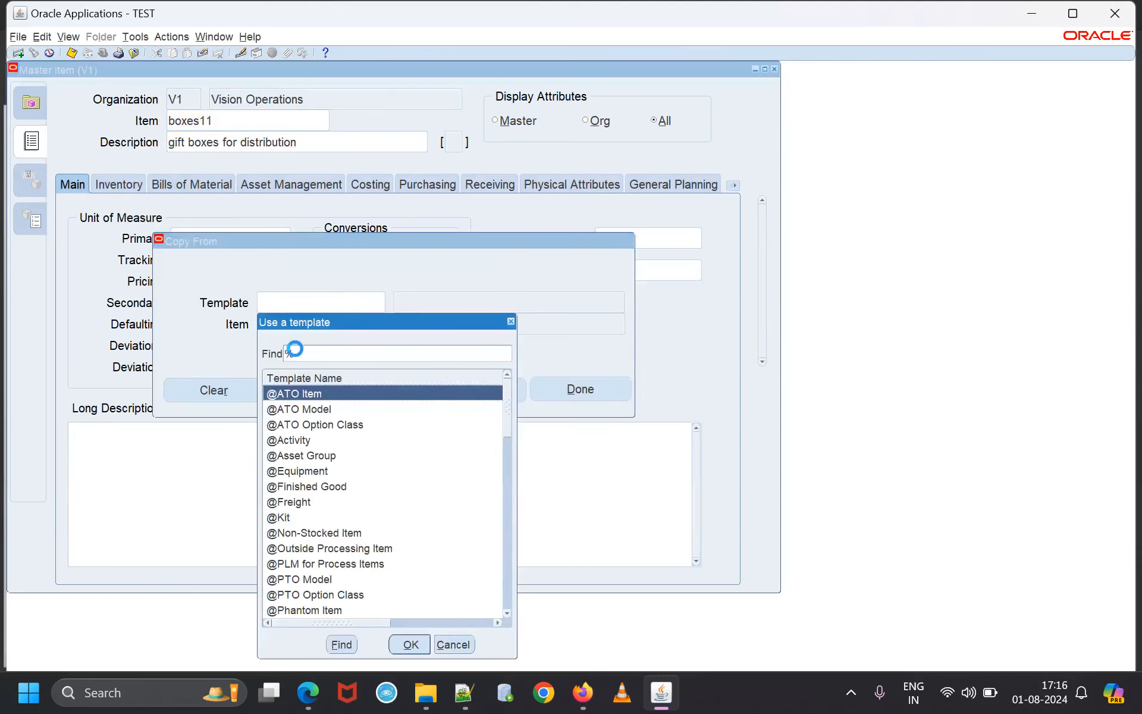
{"action": "type", "text": "f"}
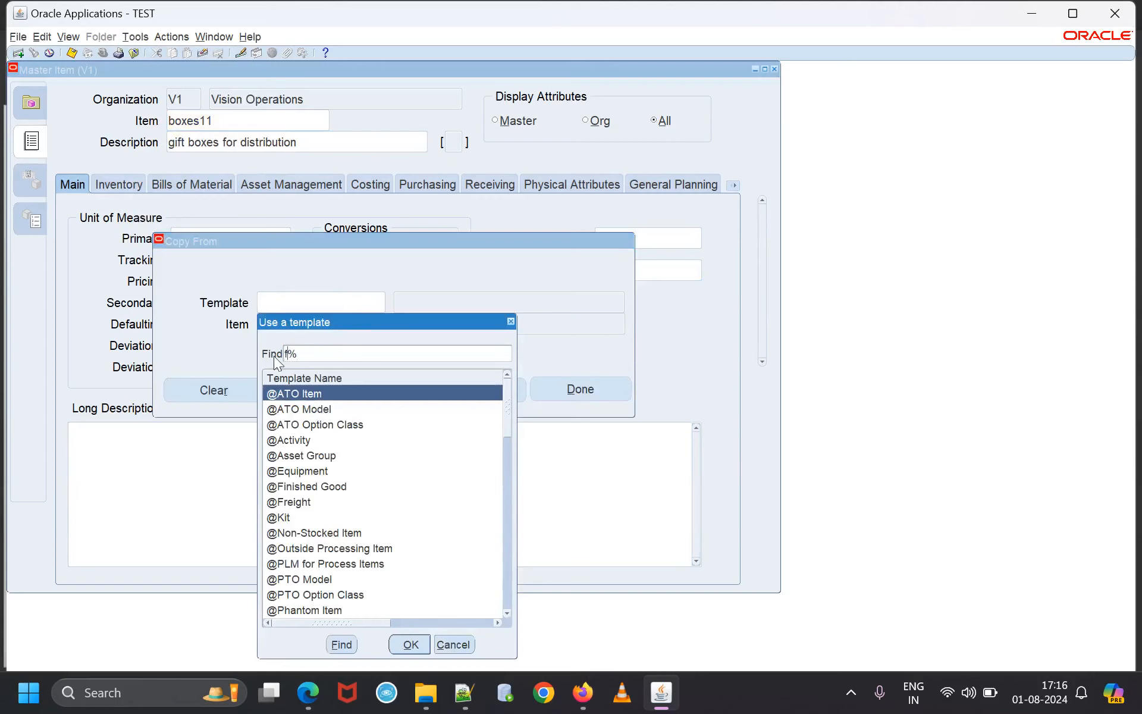
{"action": "type", "text": "inis"}
{"action": "left_click", "coordinate": [347, 642]}
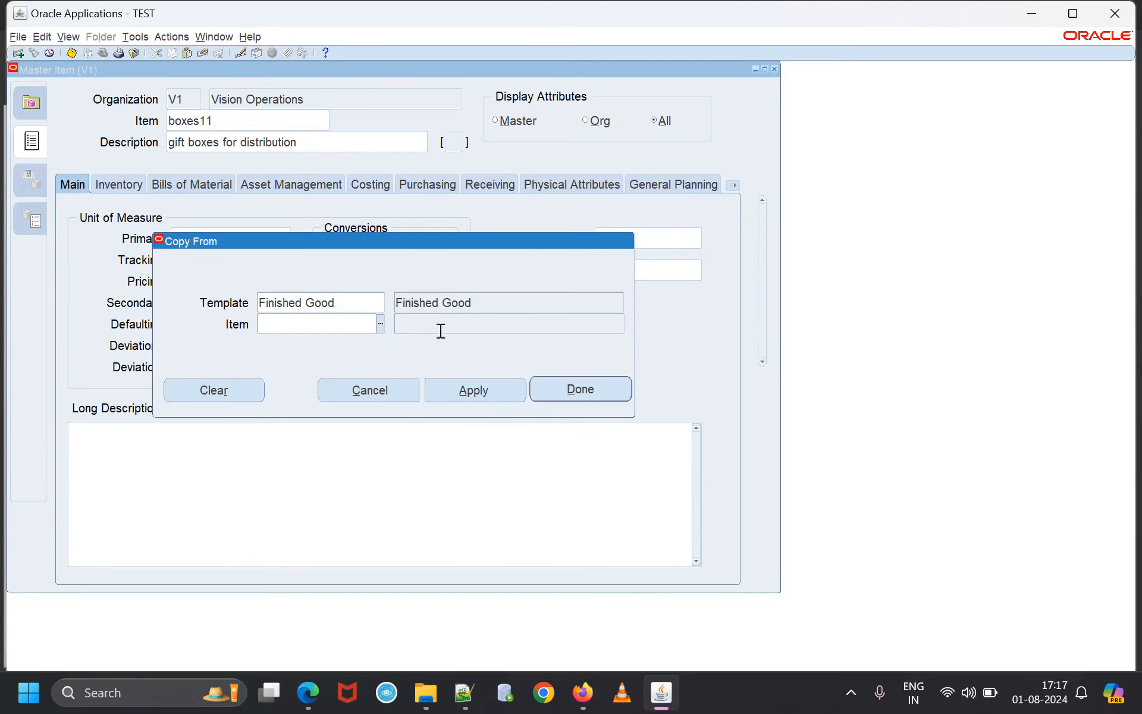
{"action": "left_click", "coordinate": [457, 393]}
{"action": "left_click", "coordinate": [541, 394]}
In the item's Purchasing attributes, find and assign the default buyer and set the list price to 1000.
{"action": "left_click", "coordinate": [732, 185]}
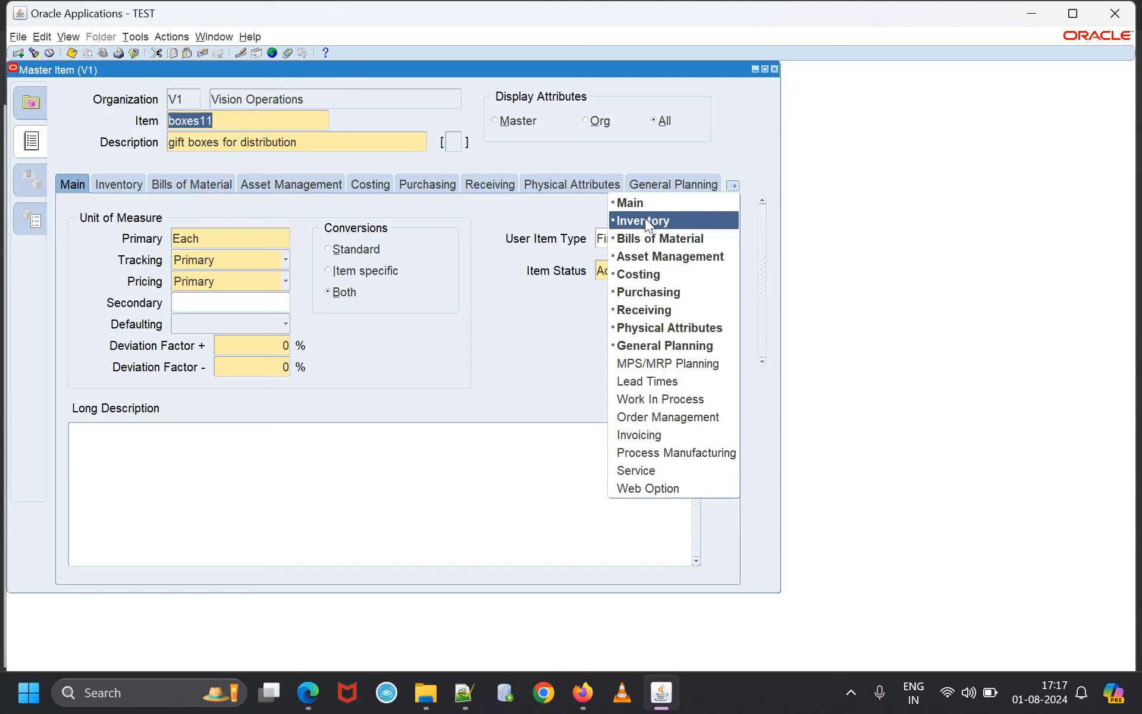
{"action": "left_click", "coordinate": [451, 369]}
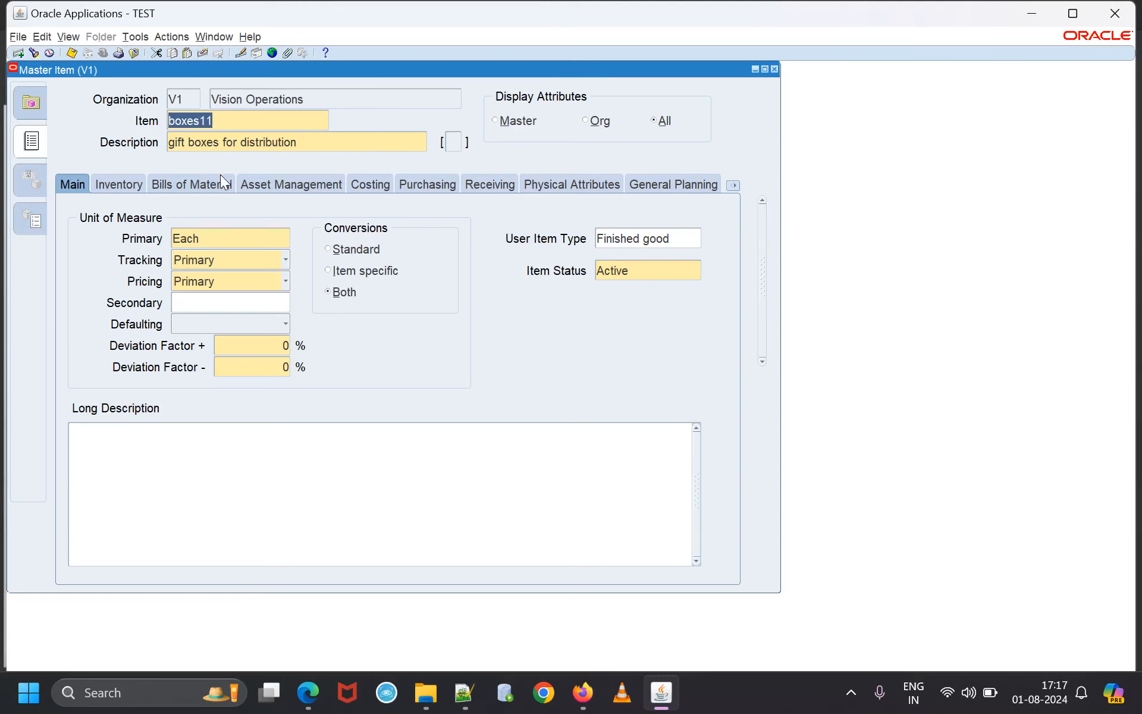
{"action": "left_click", "coordinate": [428, 186]}
{"action": "left_click", "coordinate": [297, 368]}
{"action": "left_click", "coordinate": [419, 365]}
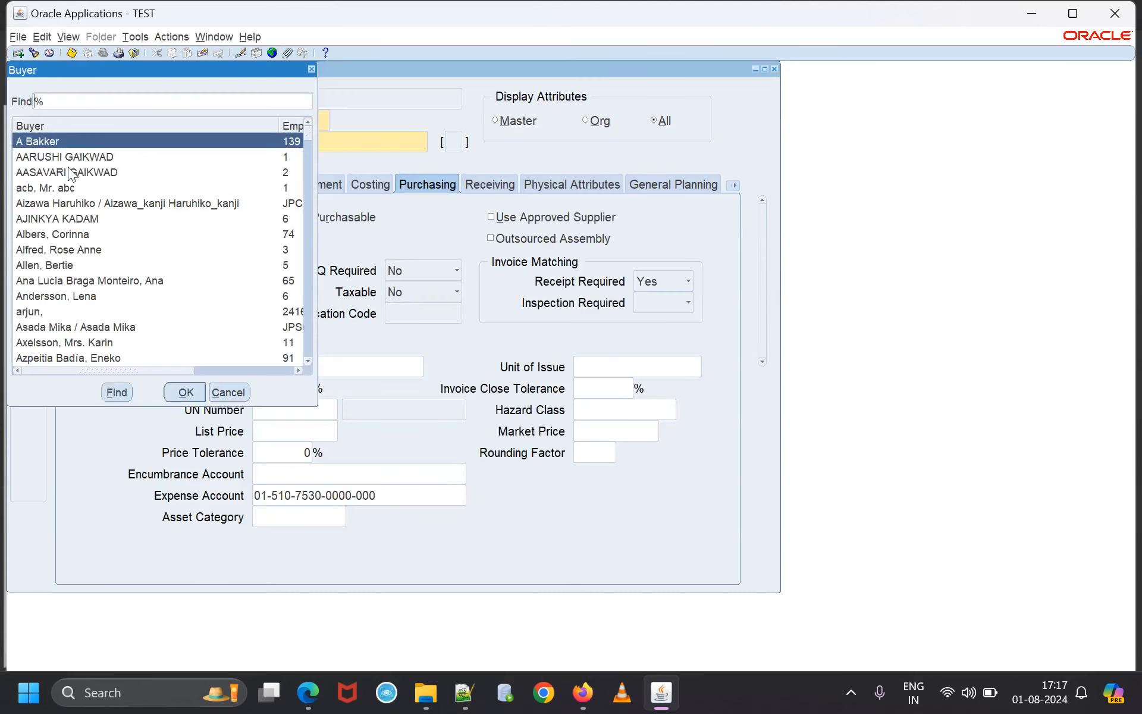
{"action": "type", "text": "stock"}
{"action": "left_click", "coordinate": [121, 397]}
{"action": "left_click", "coordinate": [186, 394]}
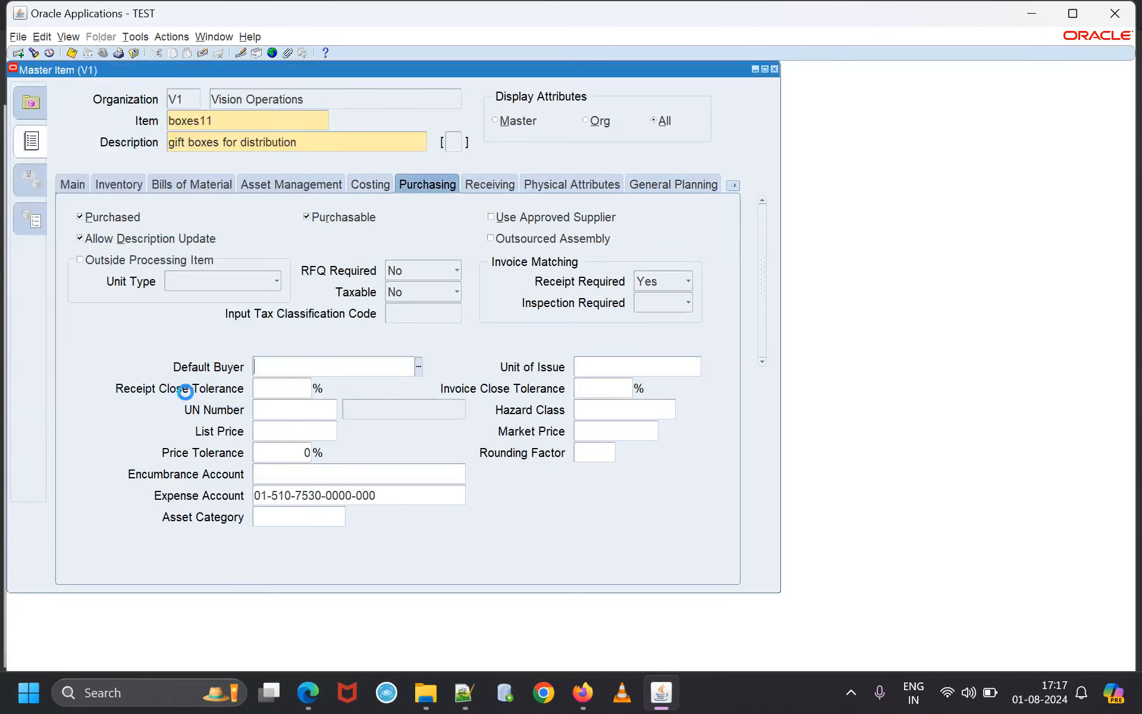
{"action": "left_click", "coordinate": [293, 430]}
{"action": "type", "text": "1000"}
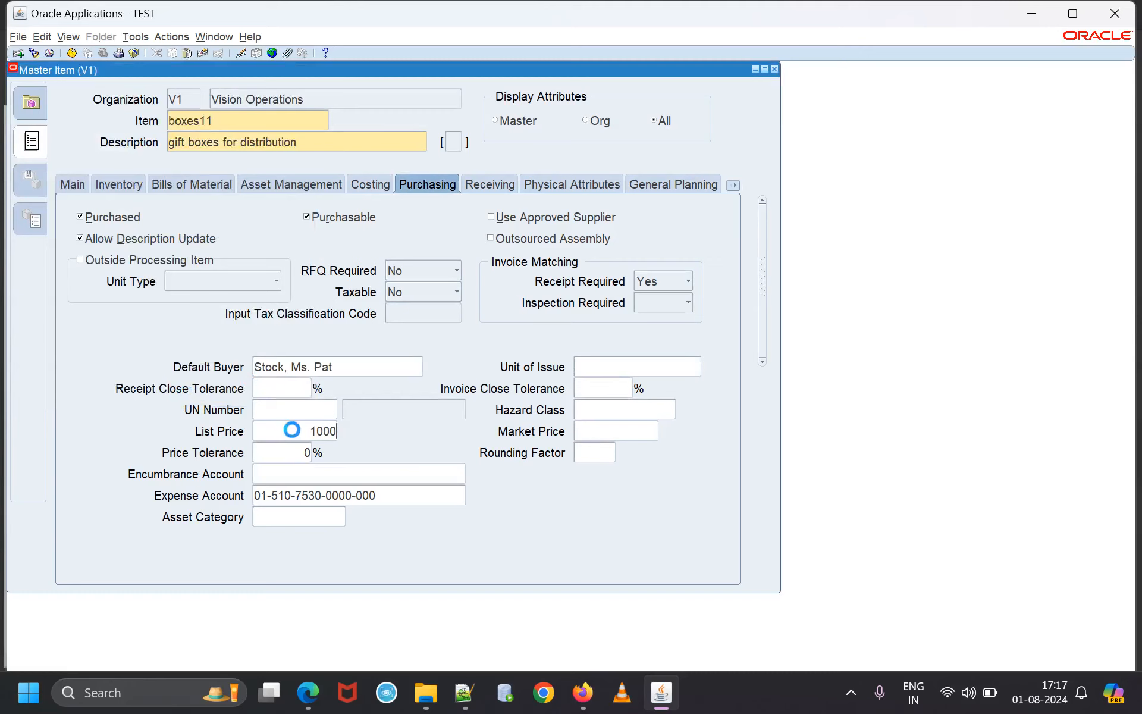
Set Make or Buy to Buy in the item's General Planning attributes.
{"action": "left_click", "coordinate": [734, 186]}
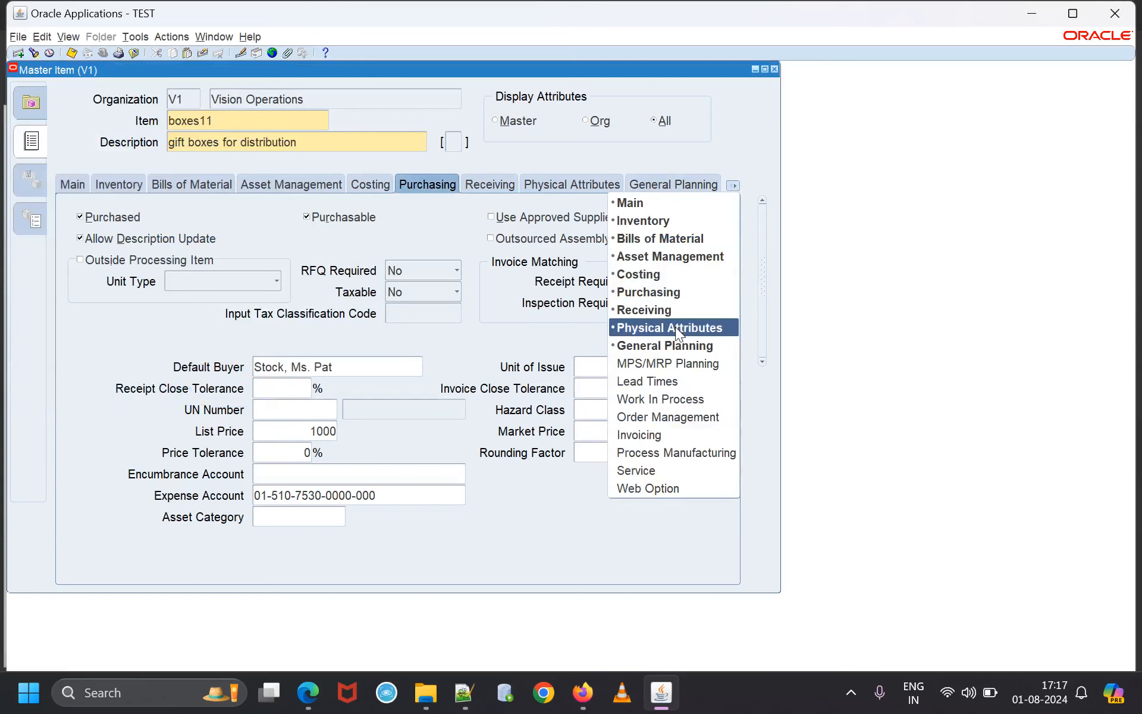
{"action": "left_click", "coordinate": [669, 345]}
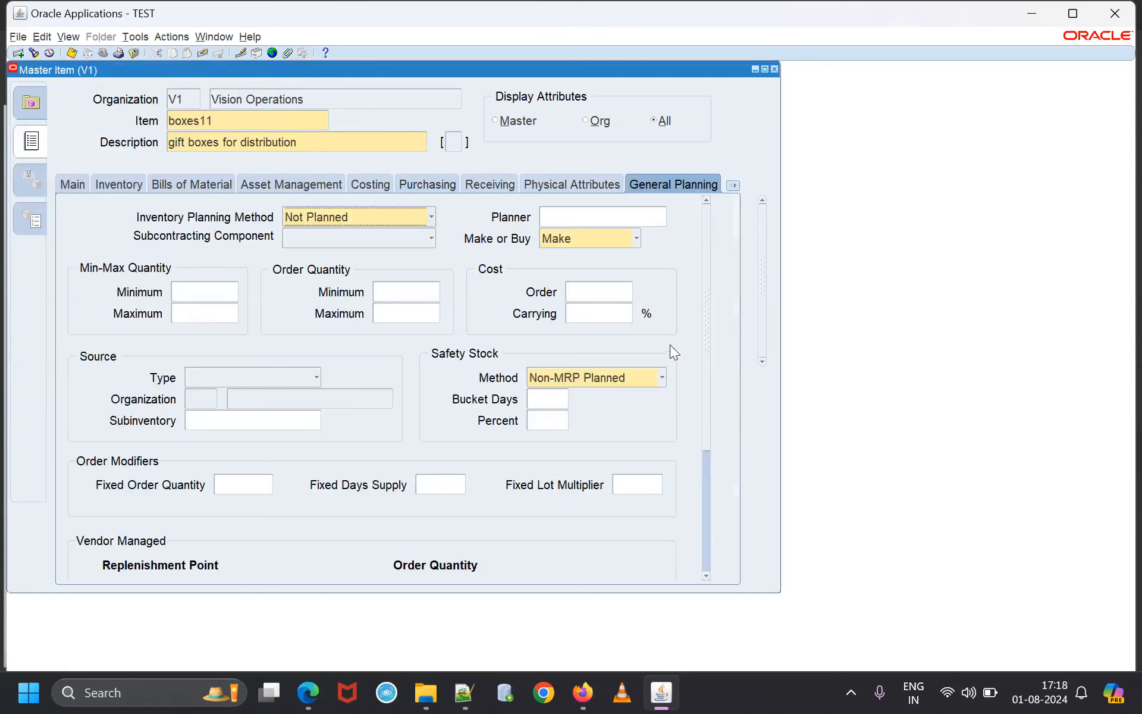
{"action": "left_click", "coordinate": [638, 238]}
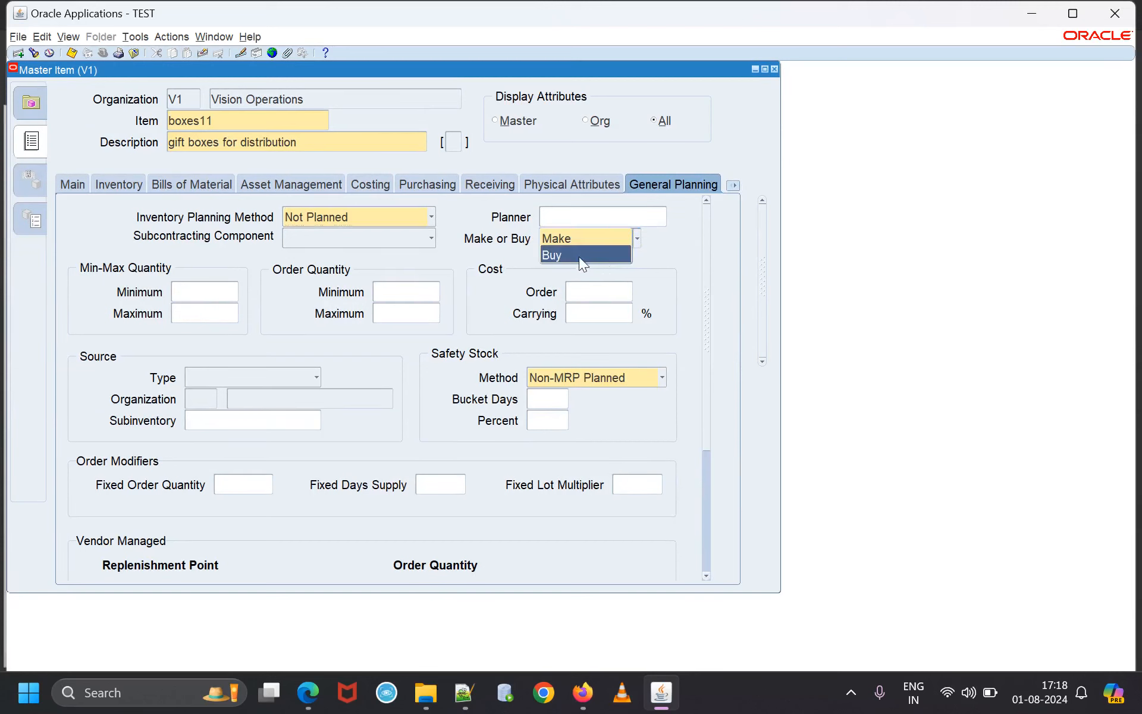
{"action": "left_click", "coordinate": [576, 255]}
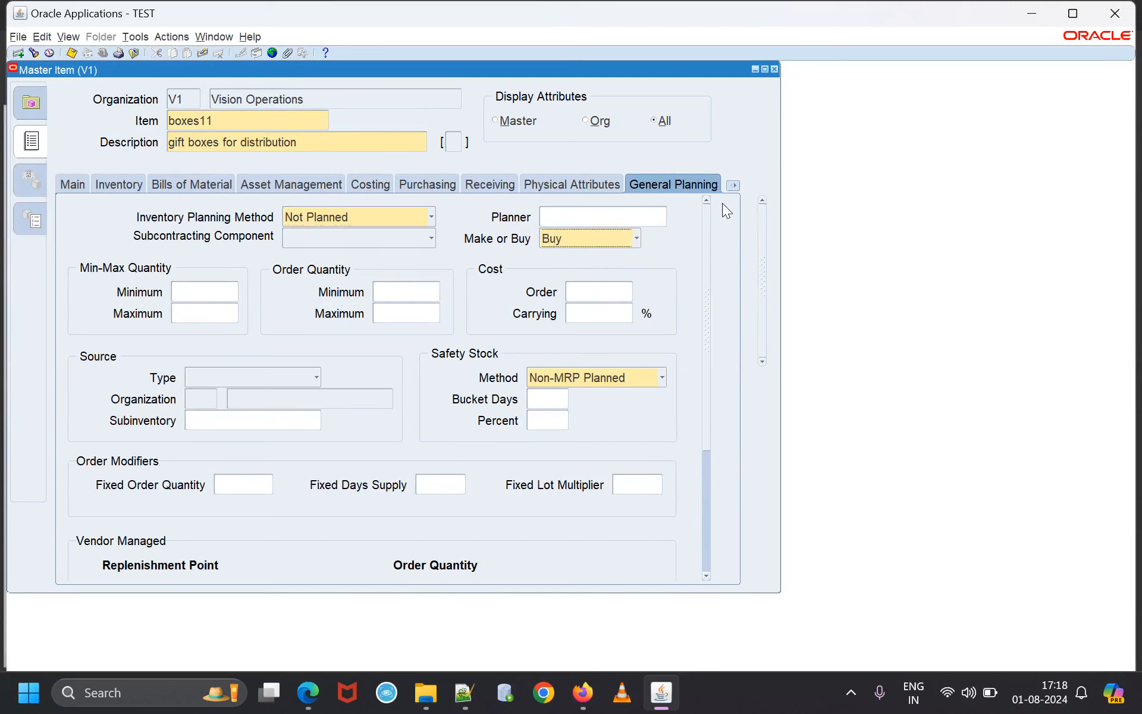
Check the Build in WIP setting in the Work In Process attributes, enable Assemble to Order in the Order Management attributes, and save the item.
{"action": "left_click", "coordinate": [733, 186]}
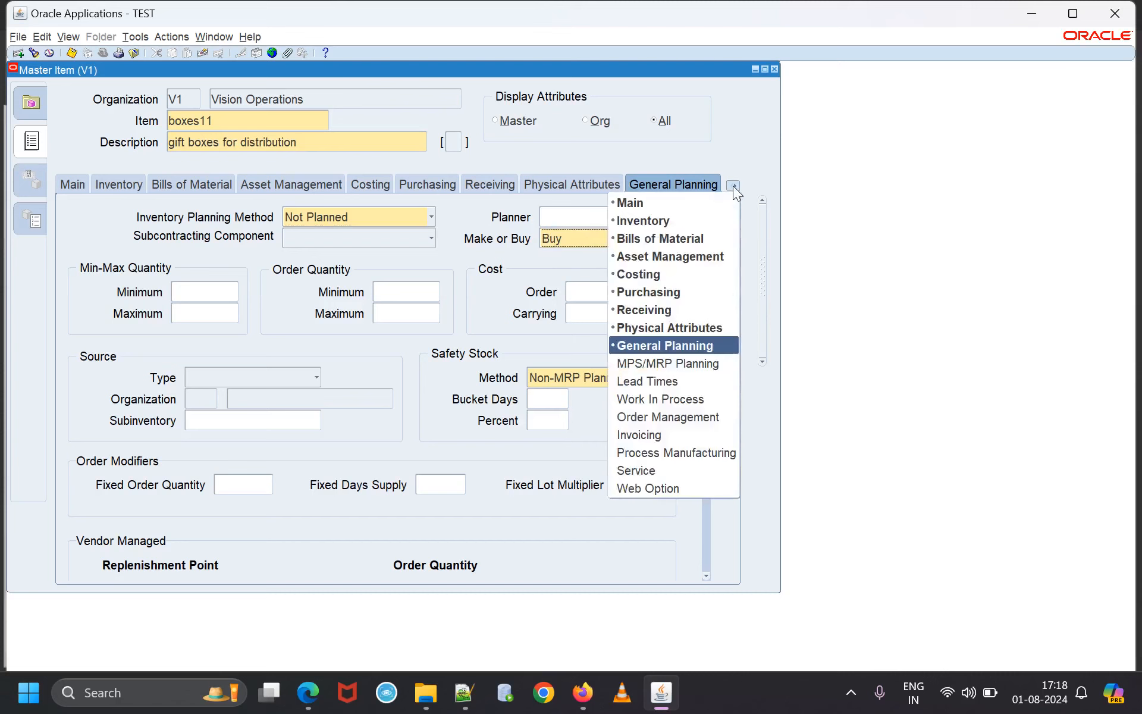
{"action": "left_click", "coordinate": [655, 399]}
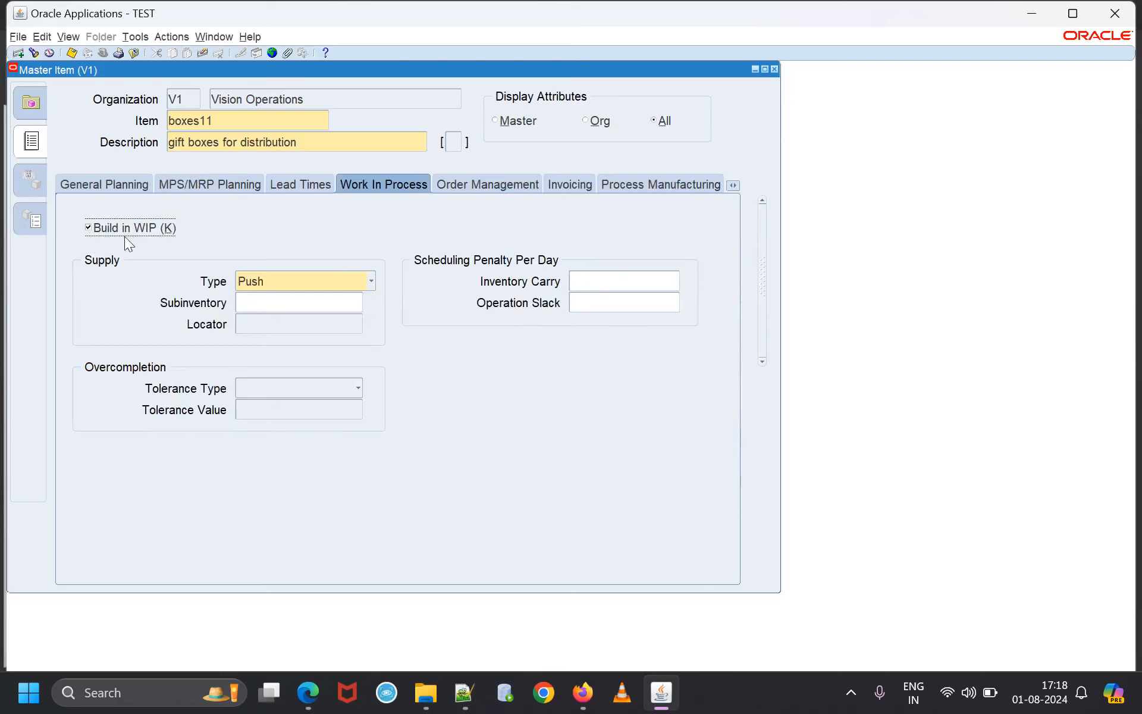
{"action": "left_click", "coordinate": [730, 185]}
{"action": "left_click", "coordinate": [694, 416]}
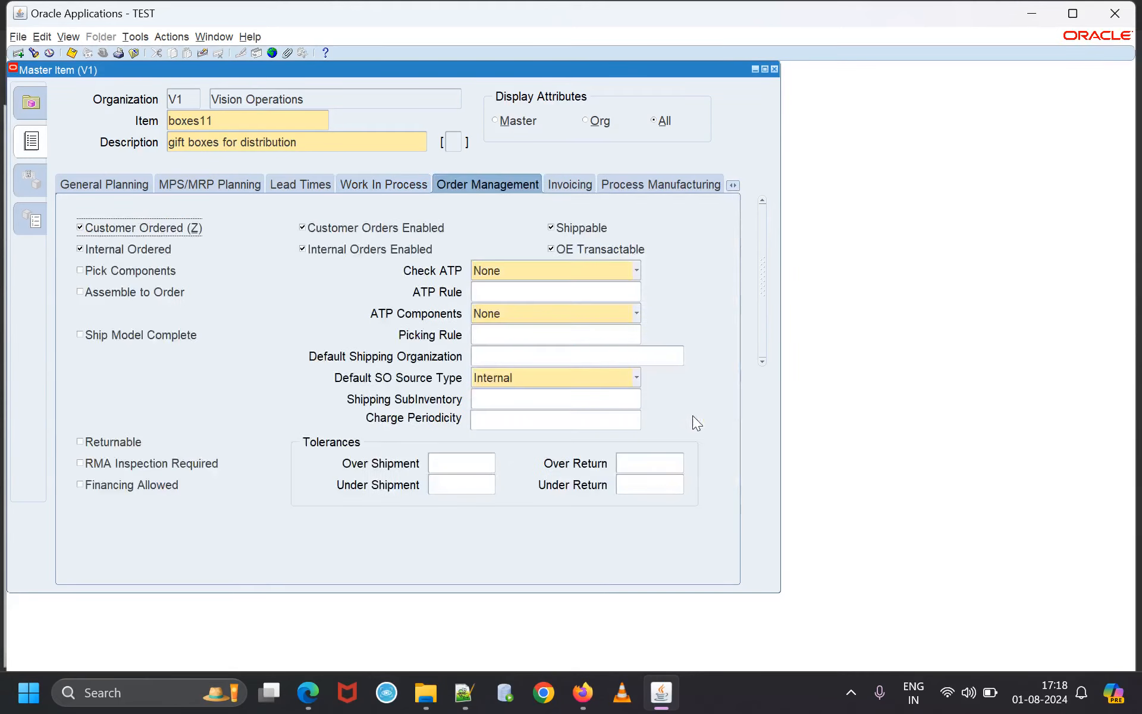
{"action": "left_click", "coordinate": [82, 297]}
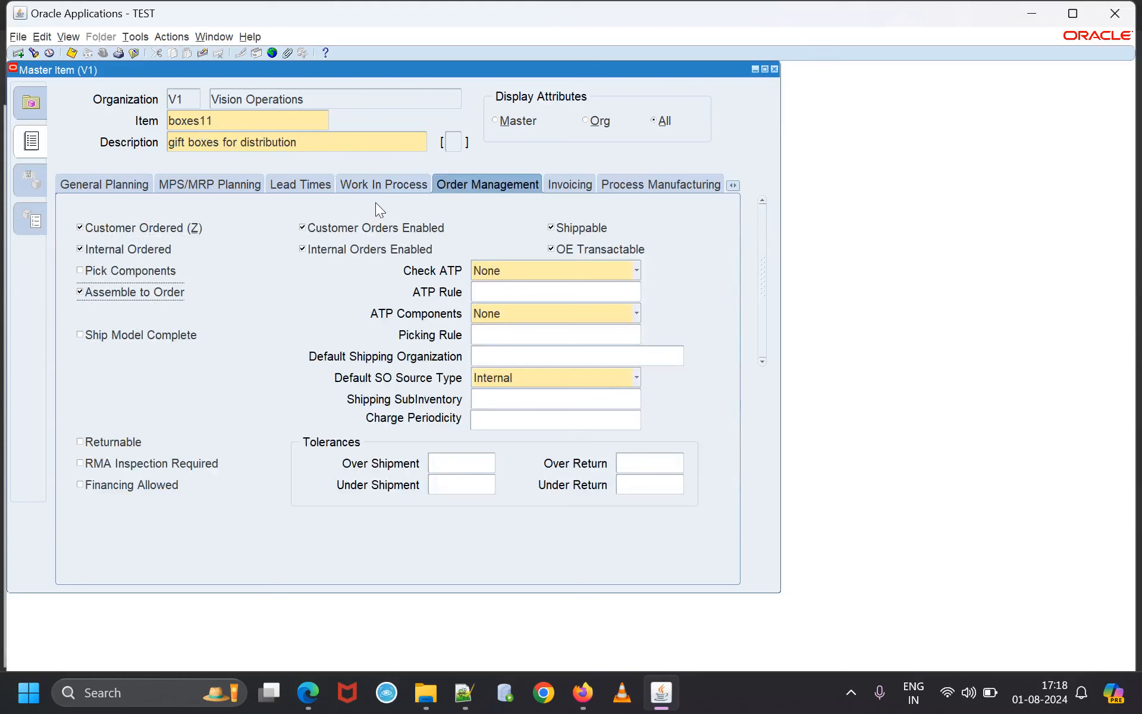
{"action": "left_click", "coordinate": [72, 53]}
{"action": "left_click", "coordinate": [1074, 13]}
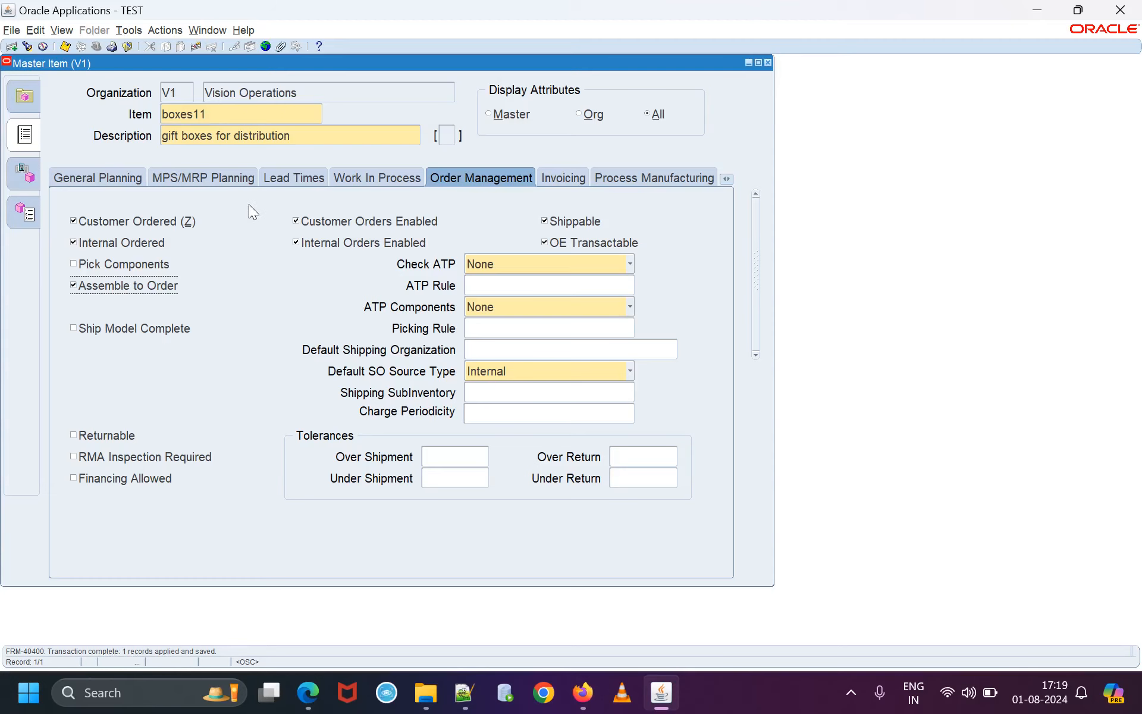
Assign the boxes11 item to organization M1, Seattle Manufacturing, then save the assignment and close the item form.
{"action": "left_click", "coordinate": [38, 181]}
{"action": "left_click_drag", "start_coordinate": [754, 290], "coordinate": [745, 434]}
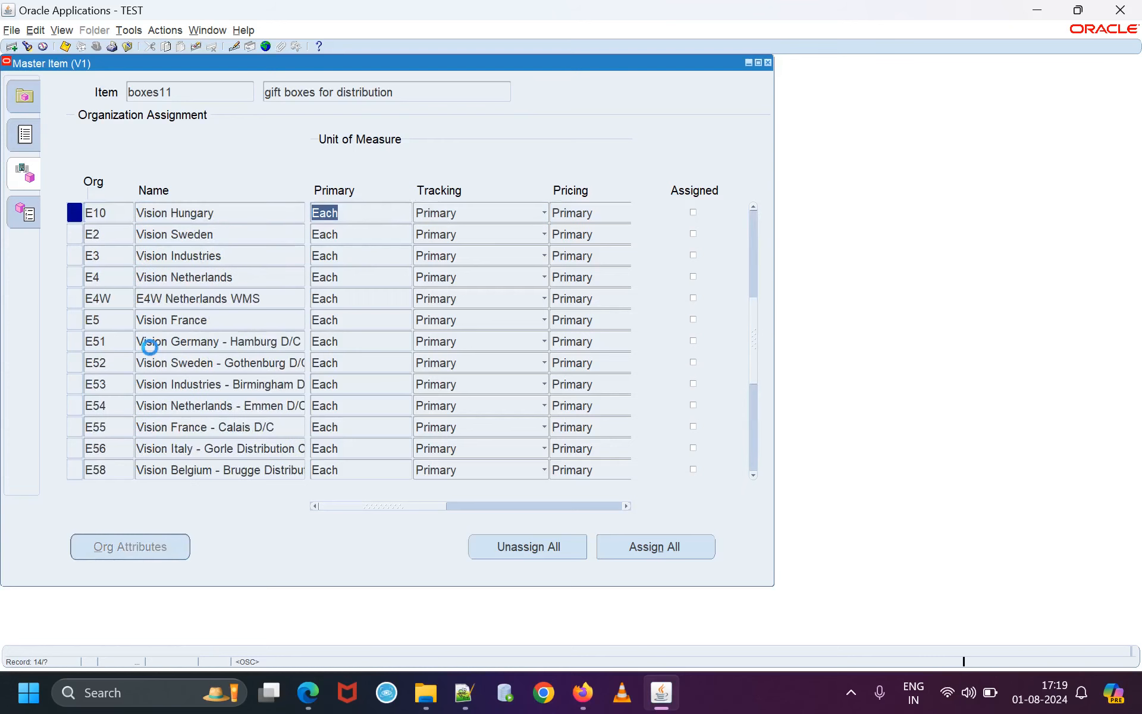
{"action": "scroll", "coordinate": [154, 349], "scroll_direction": "down", "scroll_amount": 5}
{"action": "scroll", "coordinate": [104, 393], "scroll_direction": "down", "scroll_amount": 5}
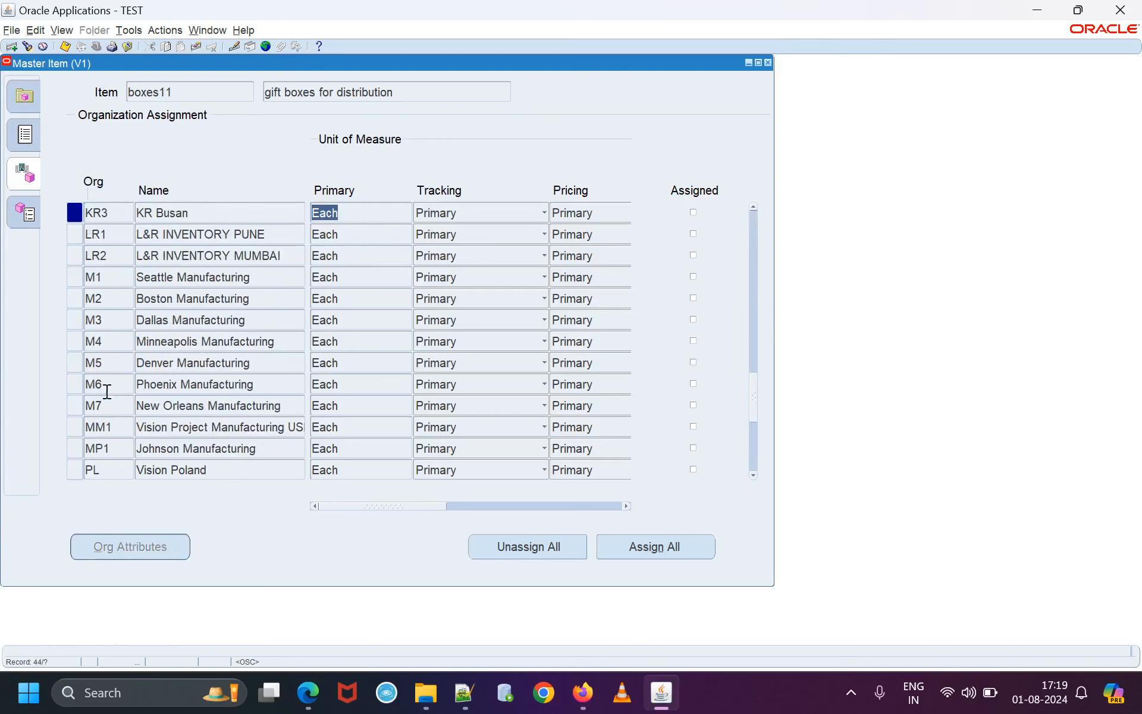
{"action": "scroll", "coordinate": [107, 379], "scroll_direction": "down", "scroll_amount": 6}
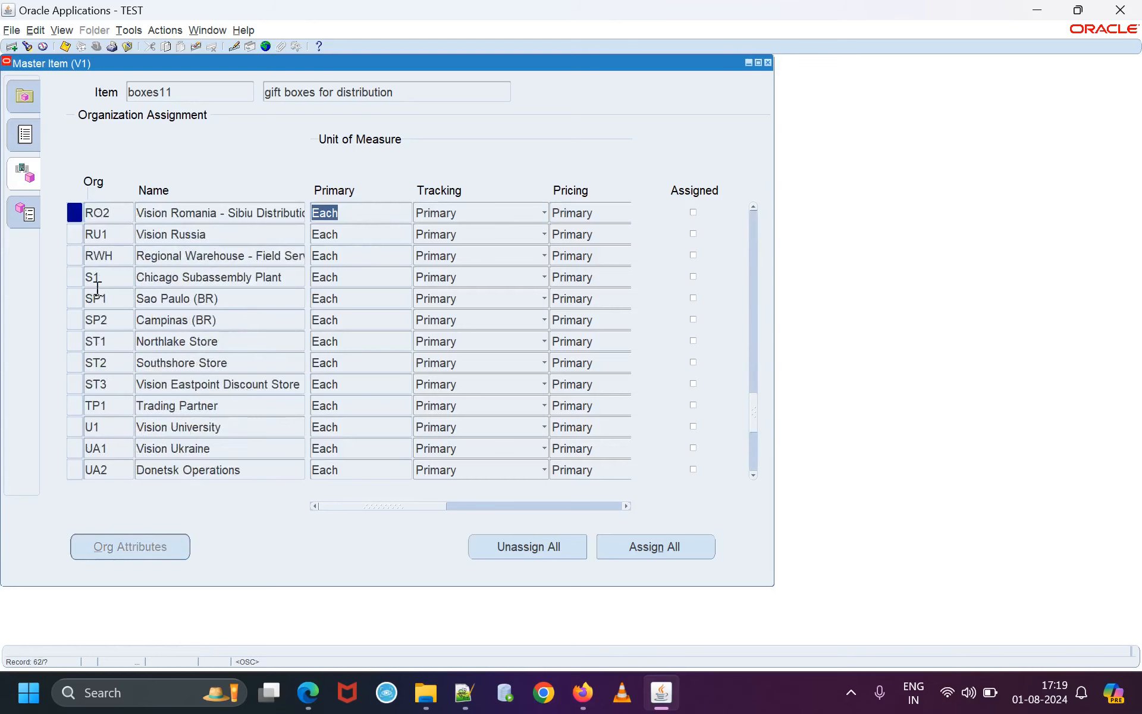
{"action": "scroll", "coordinate": [97, 288], "scroll_direction": "up", "scroll_amount": 3}
{"action": "scroll", "coordinate": [95, 333], "scroll_direction": "up", "scroll_amount": 3}
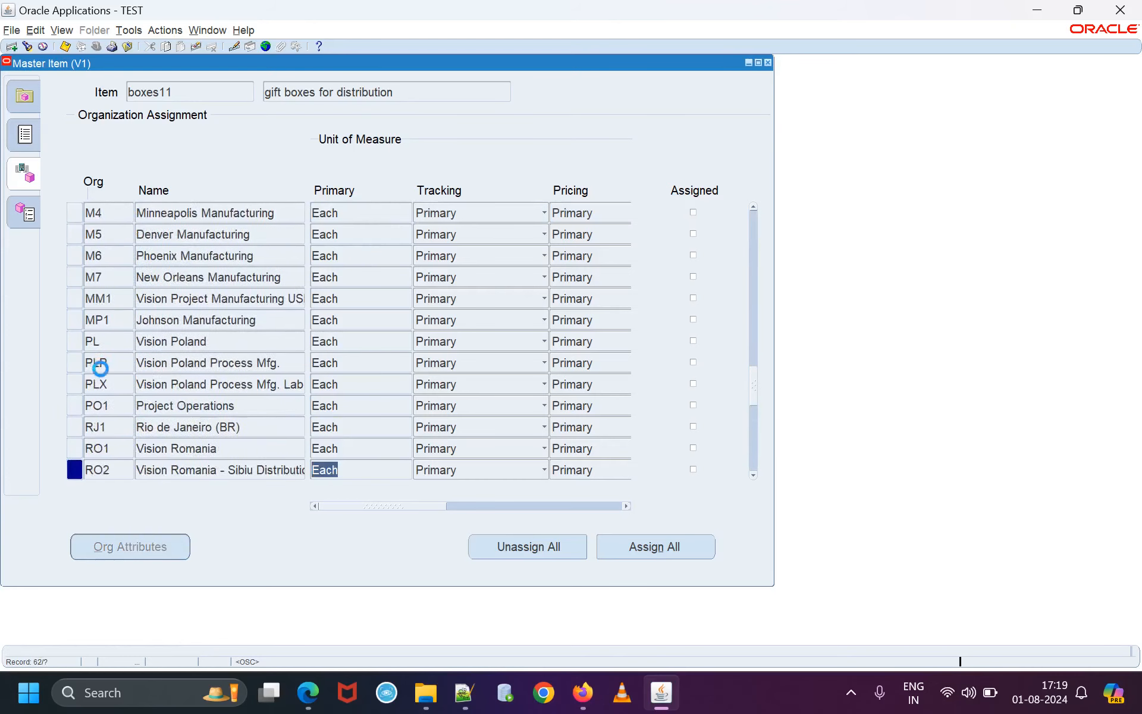
{"action": "left_click", "coordinate": [70, 215]}
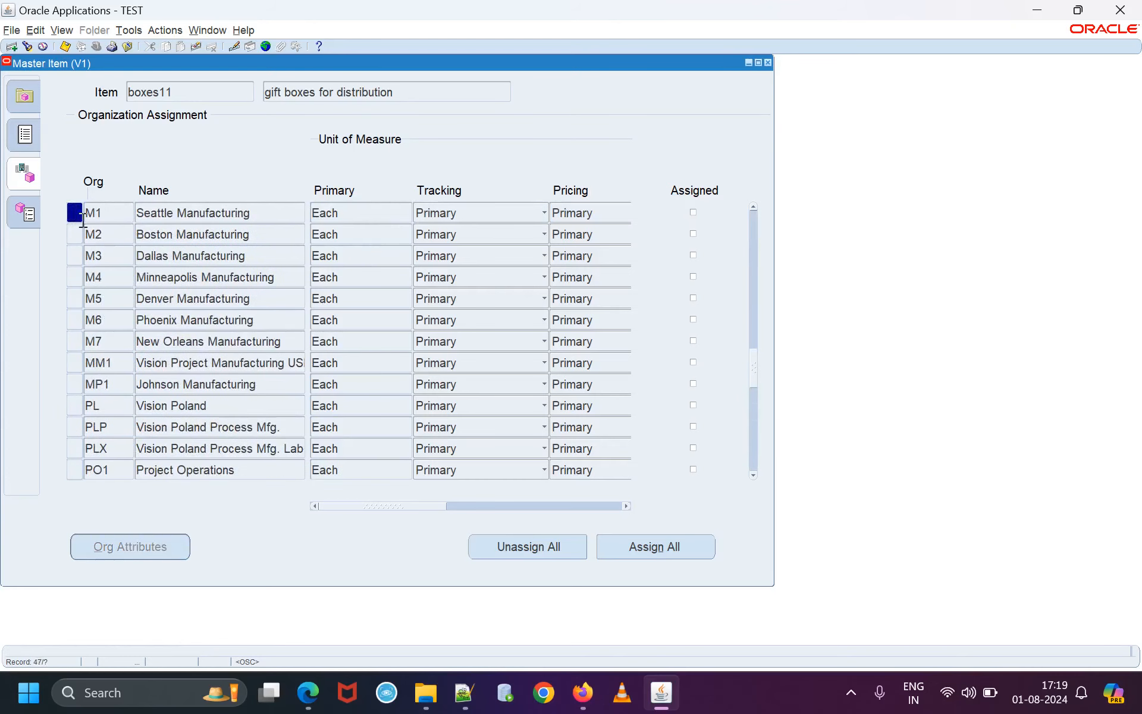
{"action": "left_click", "coordinate": [694, 212]}
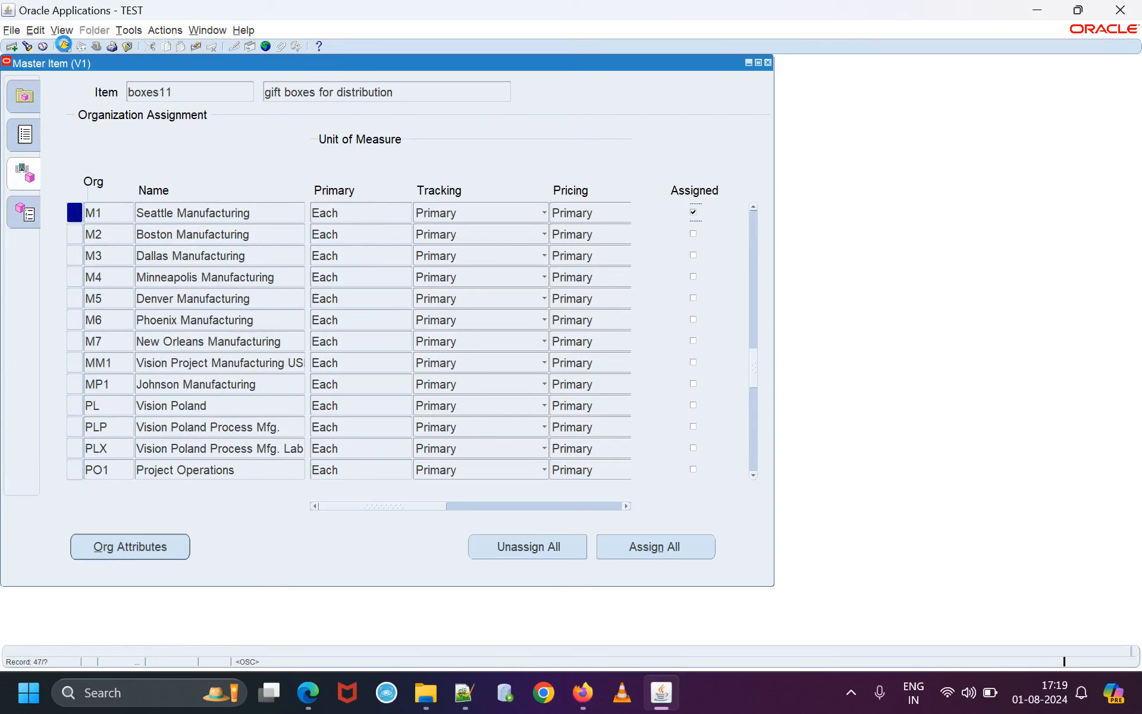
{"action": "left_click", "coordinate": [63, 45]}
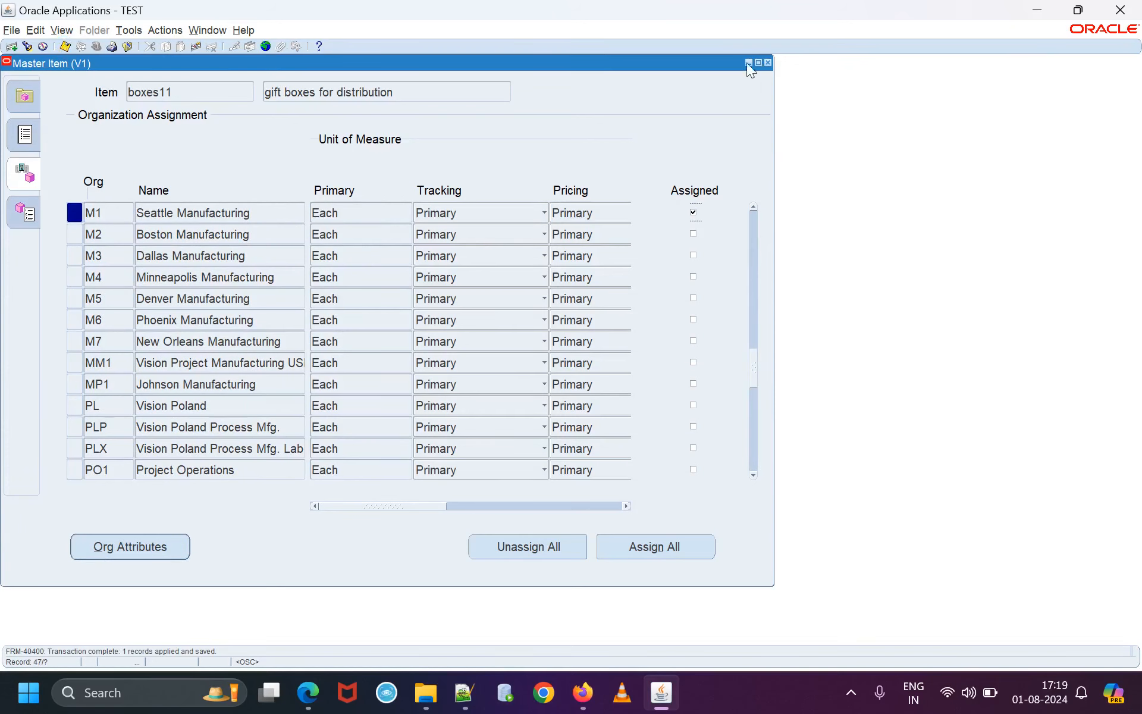
{"action": "left_click", "coordinate": [767, 62]}
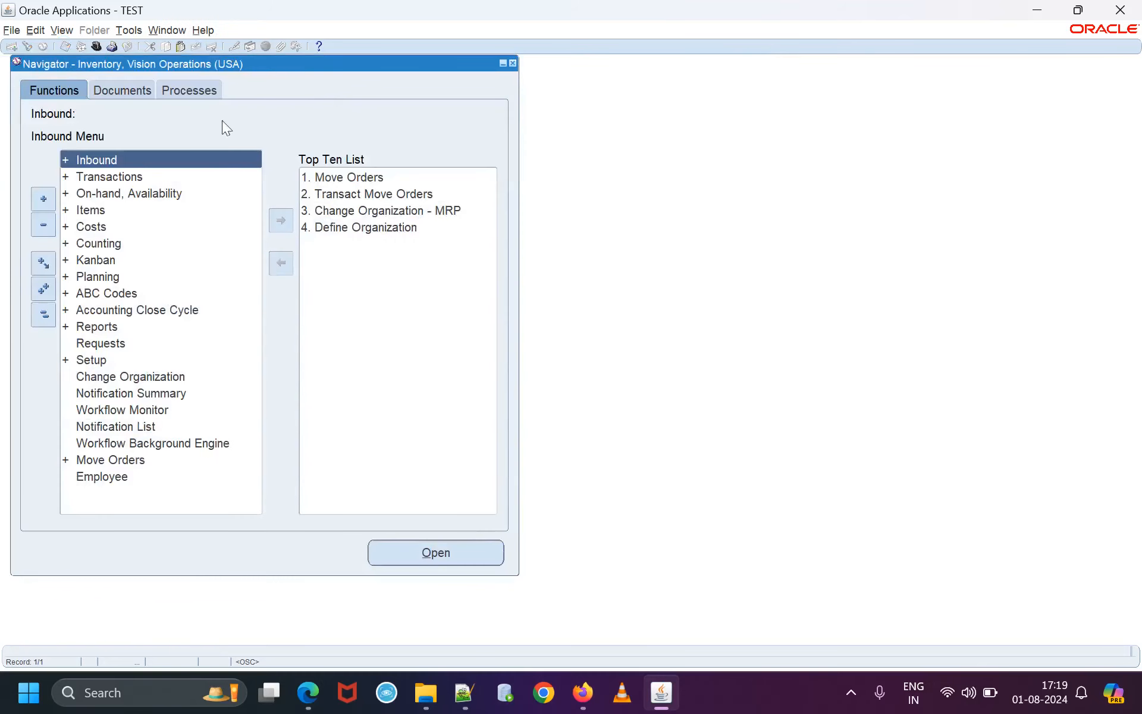
Switch the responsibility to Oracle Pricing Manager, Global, filtering the responsibilities by "oracl".
{"action": "left_click", "coordinate": [97, 46]}
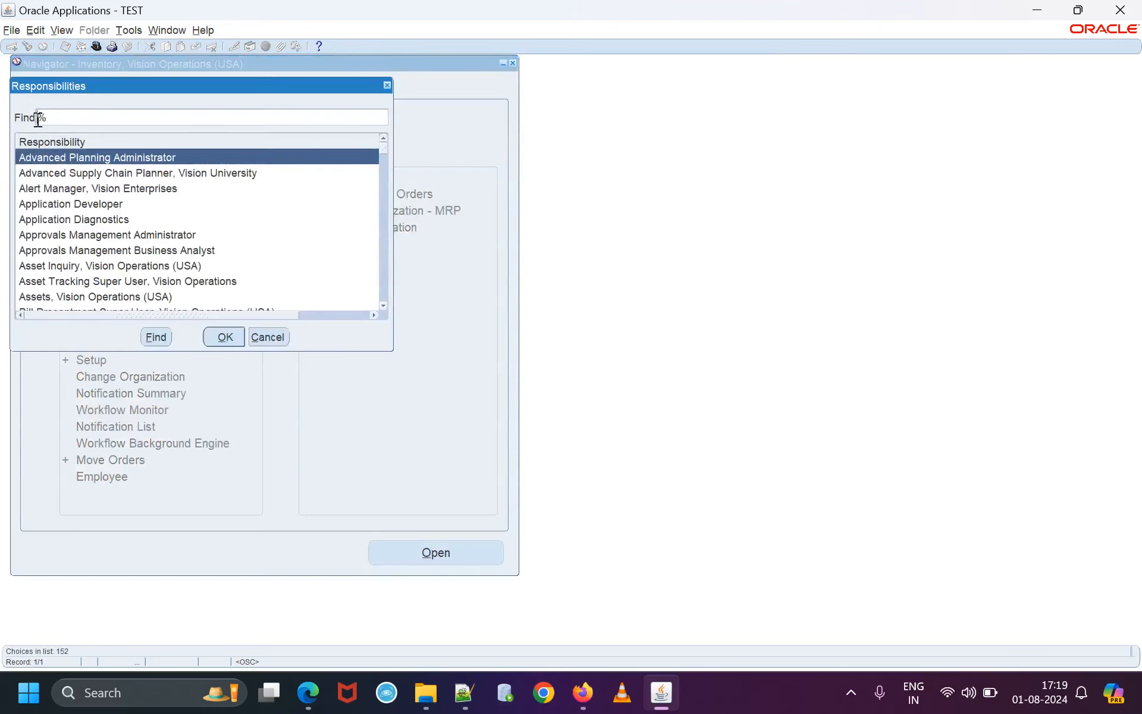
{"action": "type", "text": "Trac"}
{"action": "left_click", "coordinate": [163, 329]}
{"action": "left_click", "coordinate": [142, 189]}
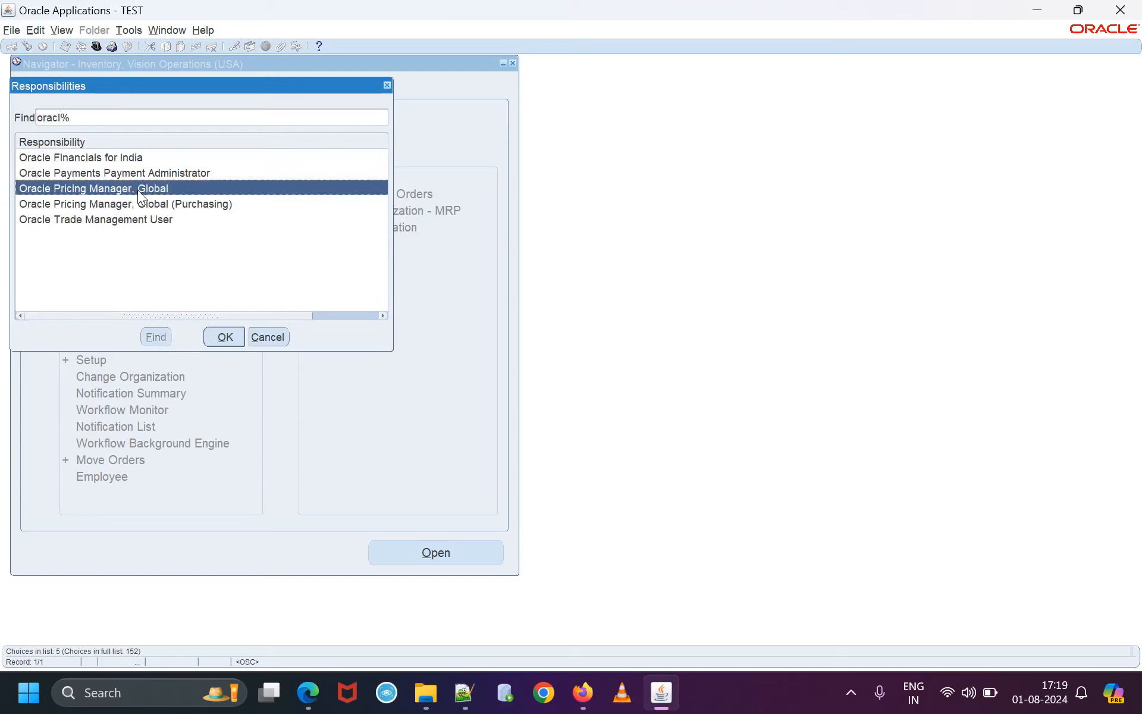
{"action": "left_click", "coordinate": [226, 340]}
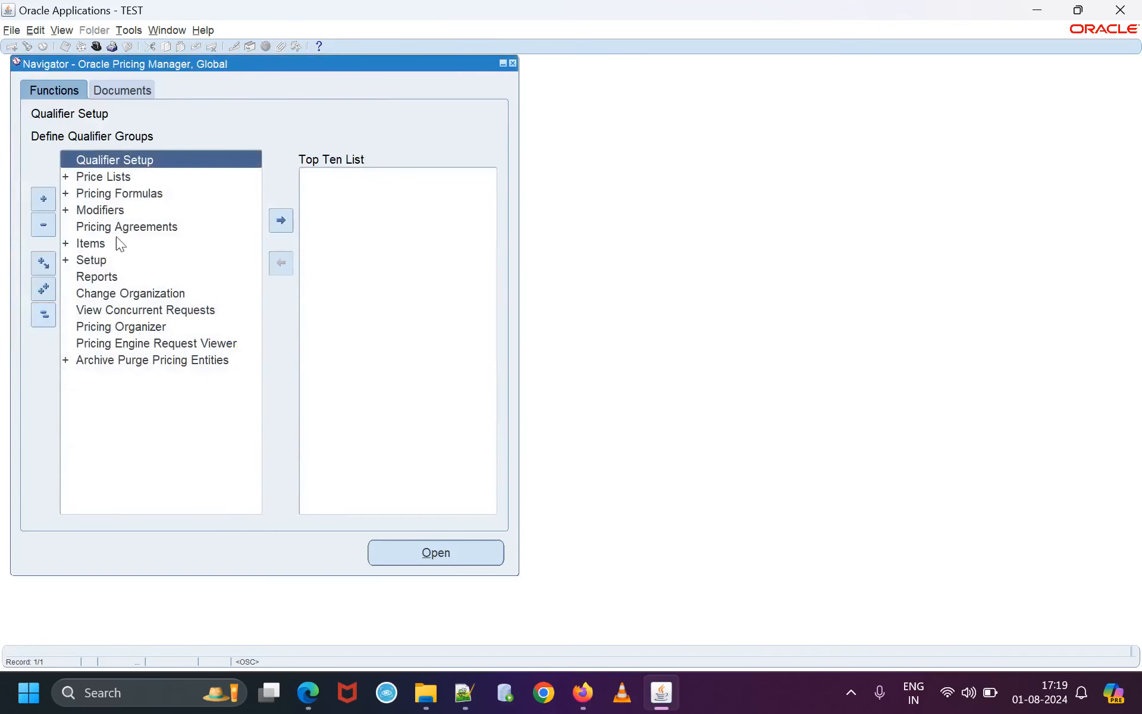
Open Price List Setup and query the price list named "corporate".
{"action": "double_click", "coordinate": [101, 180]}
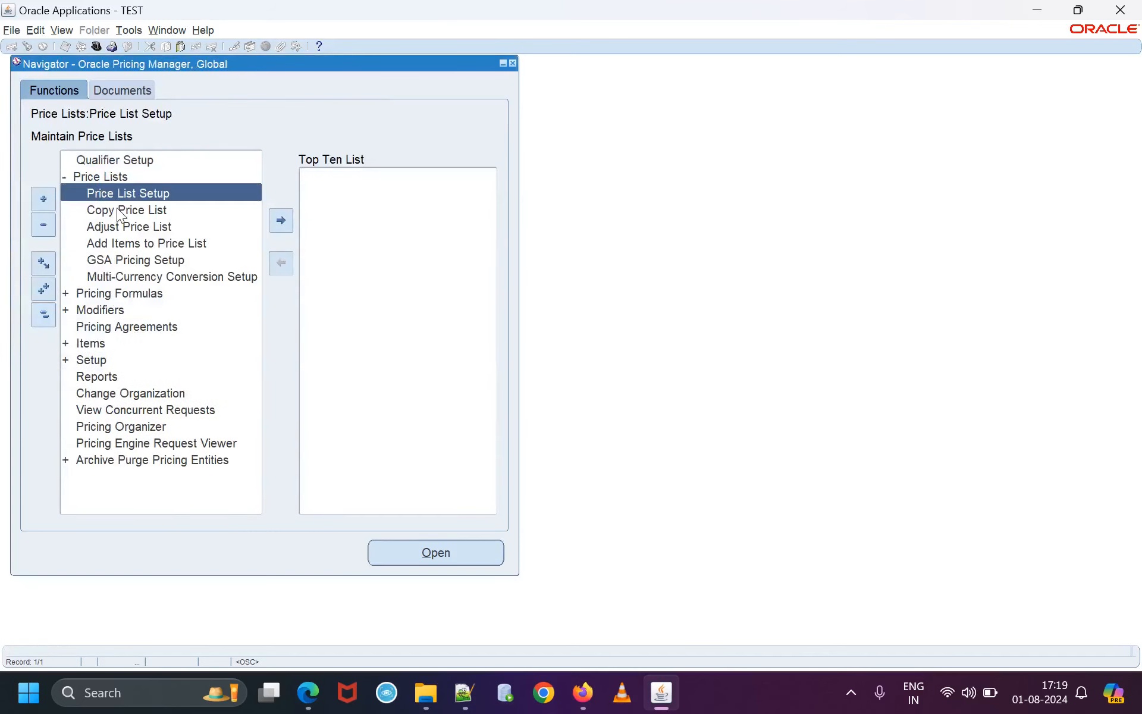
{"action": "double_click", "coordinate": [101, 190]}
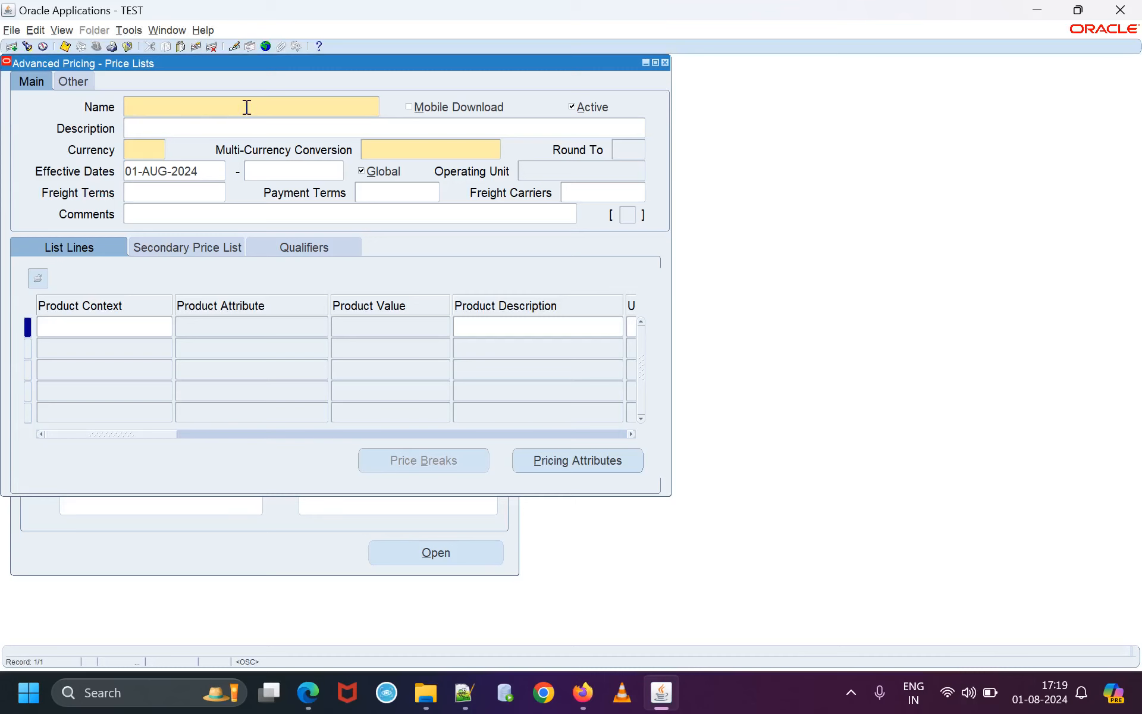
{"action": "key", "text": "F11"}
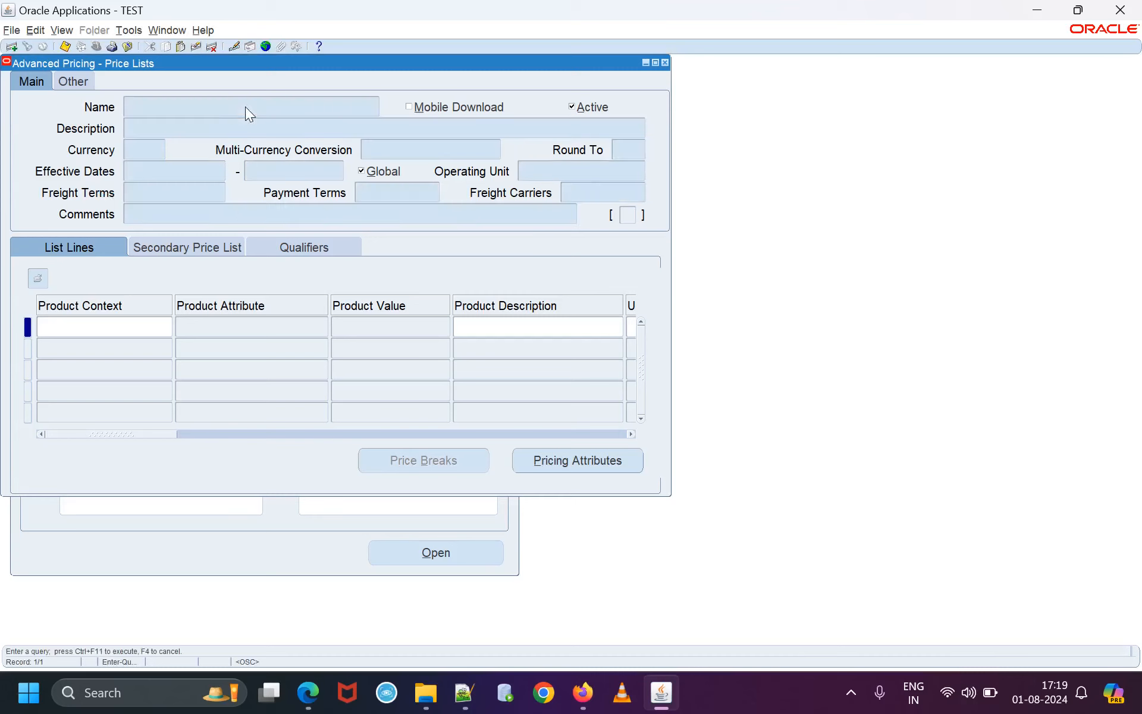
{"action": "type", "text": "corporate"}
{"action": "key", "text": "ctrl+F11"}
Add a line to the corporate price list with product context Item, product attribute Item Number and product value boxes11.
{"action": "left_click", "coordinate": [130, 411]}
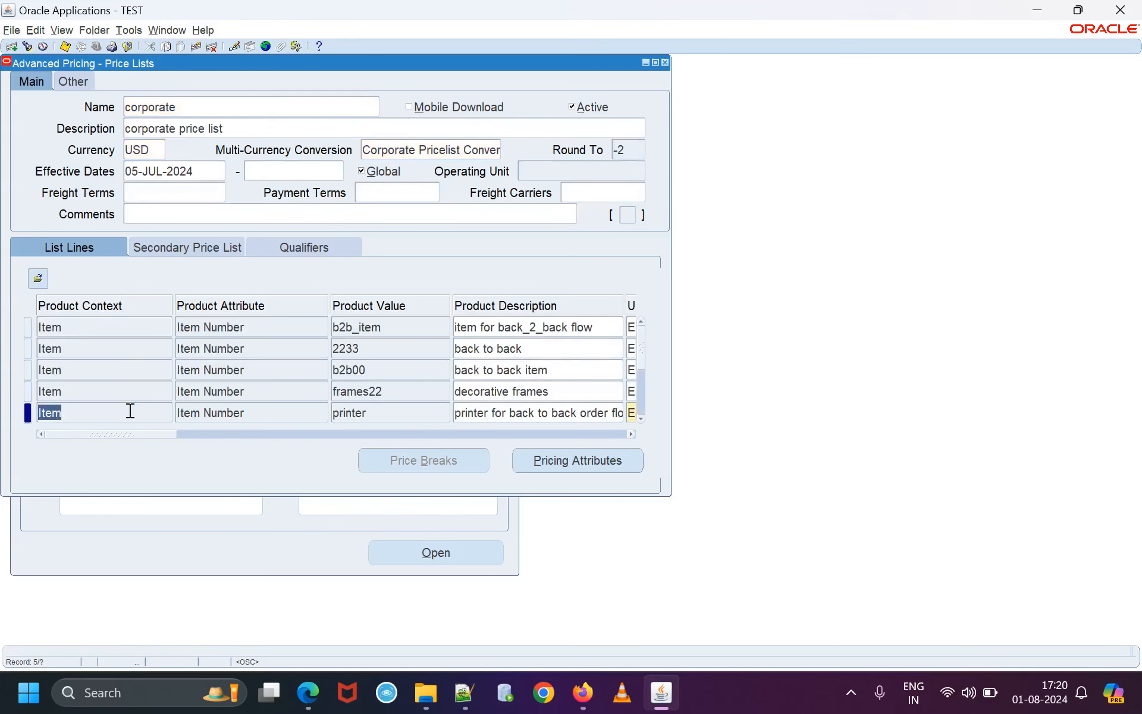
{"action": "key", "text": "Down"}
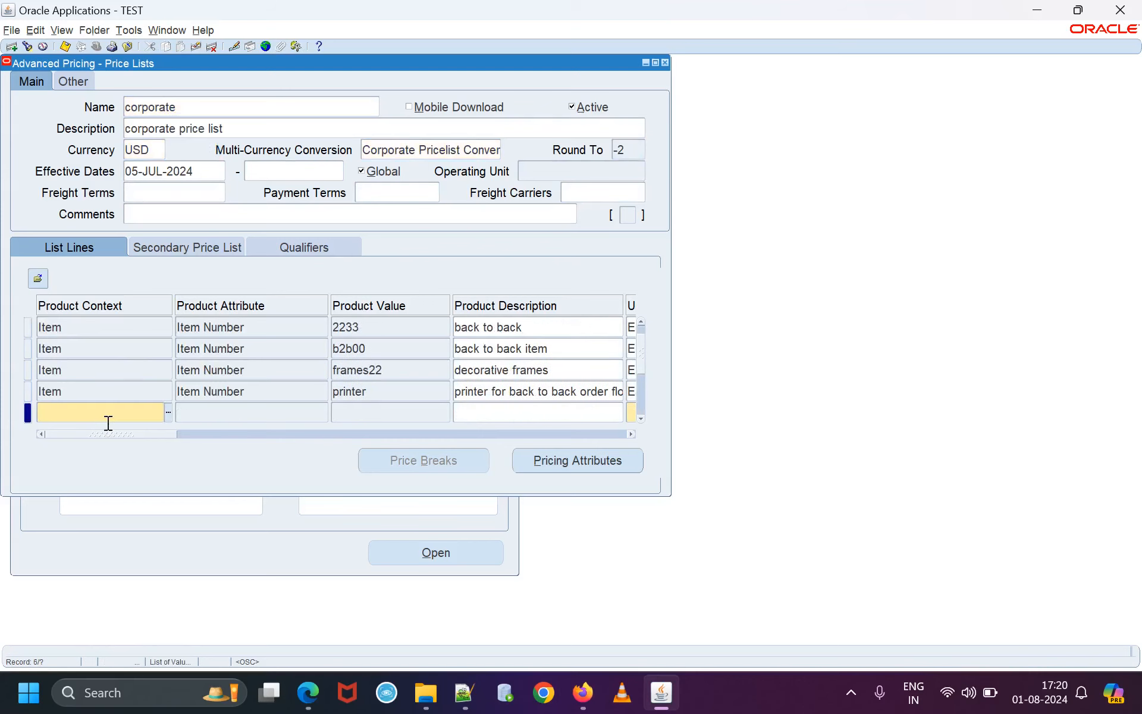
{"action": "type", "text": "item"}
{"action": "key", "text": "Tab"}
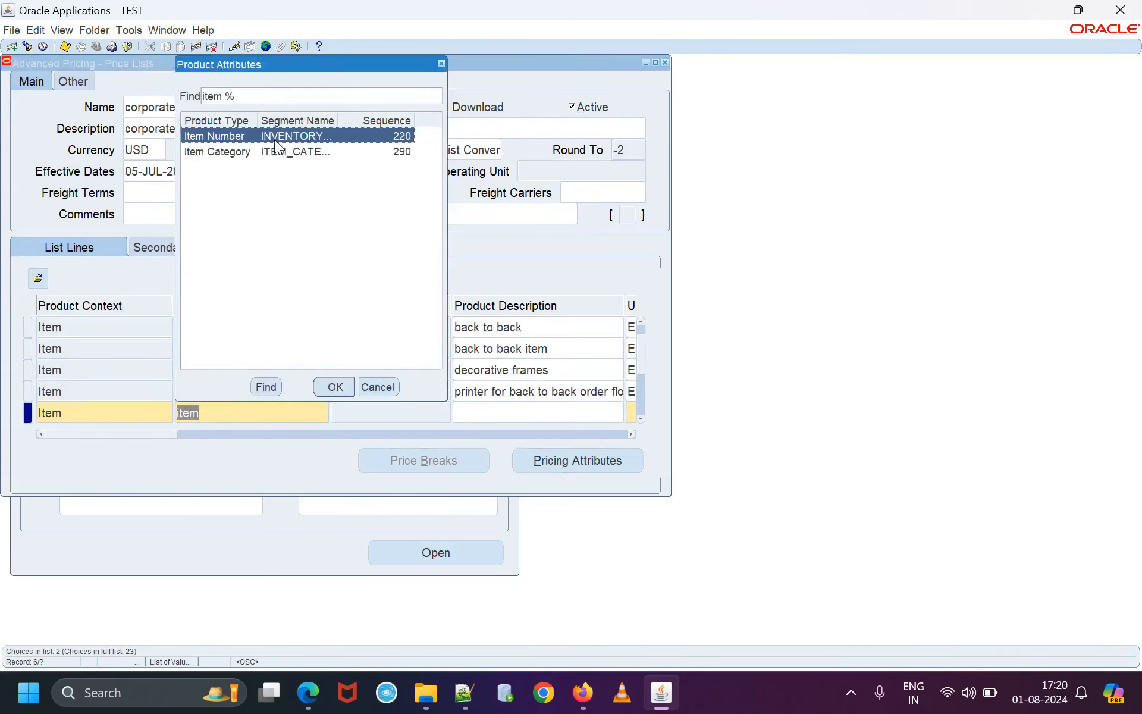
{"action": "left_click", "coordinate": [331, 387]}
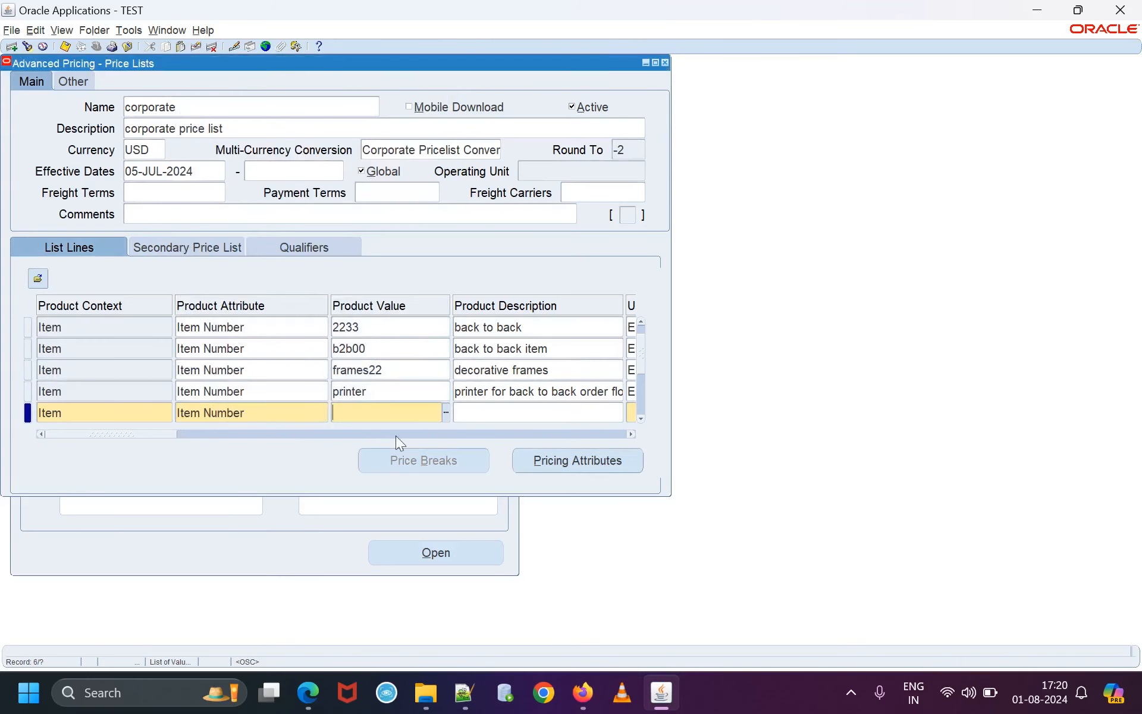
{"action": "type", "text": "boxes11"}
{"action": "key", "text": "Tab"}
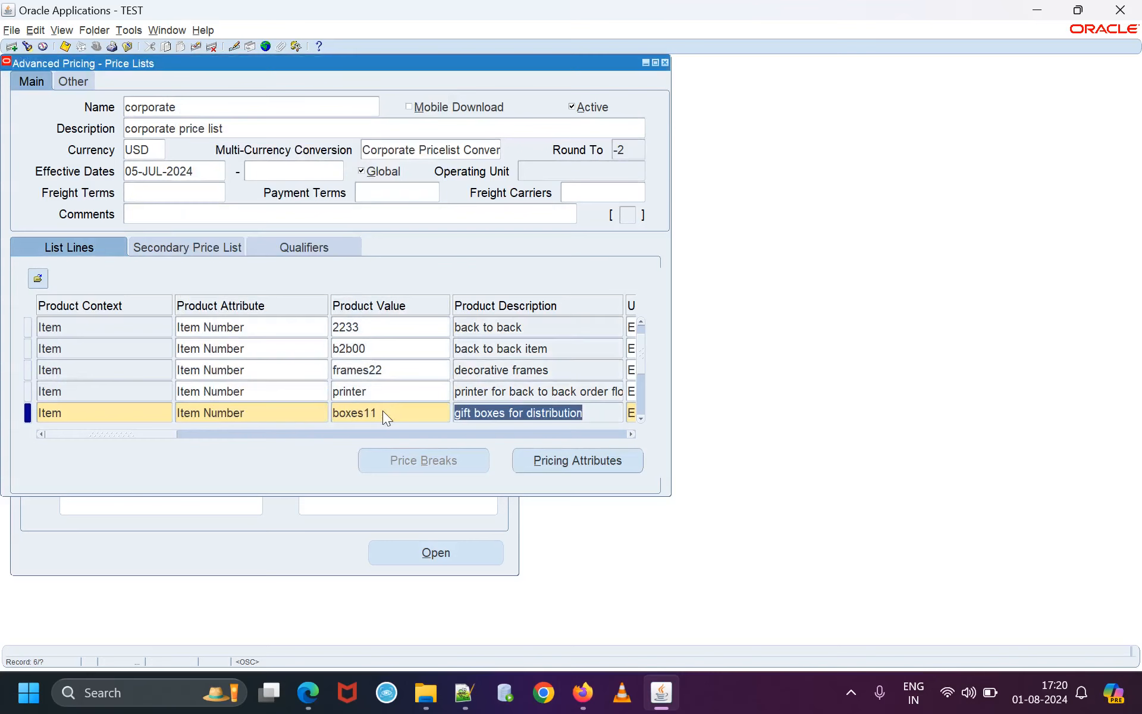
Set the boxes11 line's value to 100, save the price list and close it.
{"action": "key", "text": "Tab"}
{"action": "key", "text": "Tab"}
{"action": "key", "text": "Tab"}
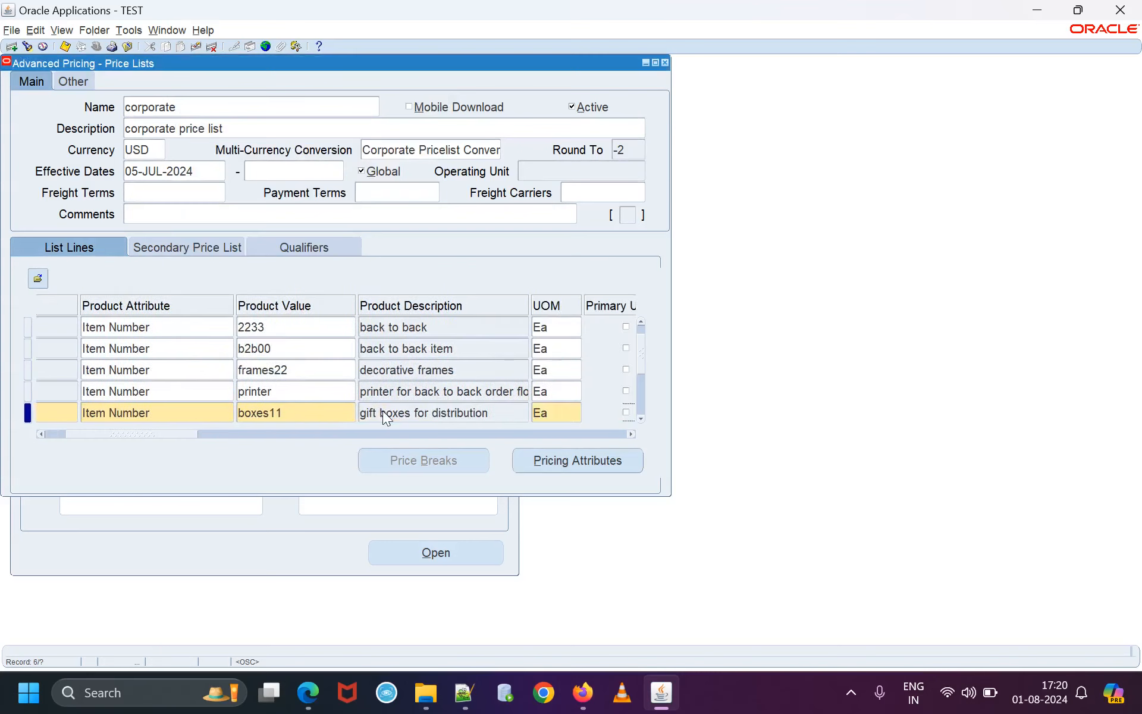
{"action": "key", "text": "Tab"}
{"action": "key", "text": "Tab"}
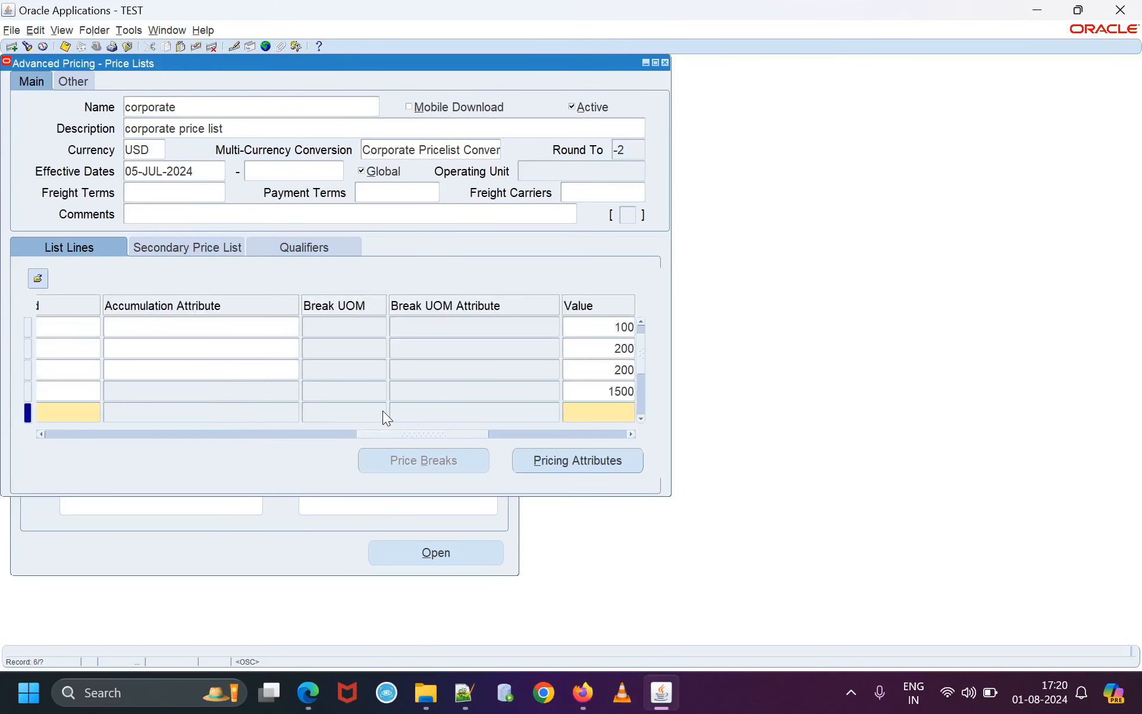
{"action": "type", "text": "100"}
{"action": "key", "text": "Tab"}
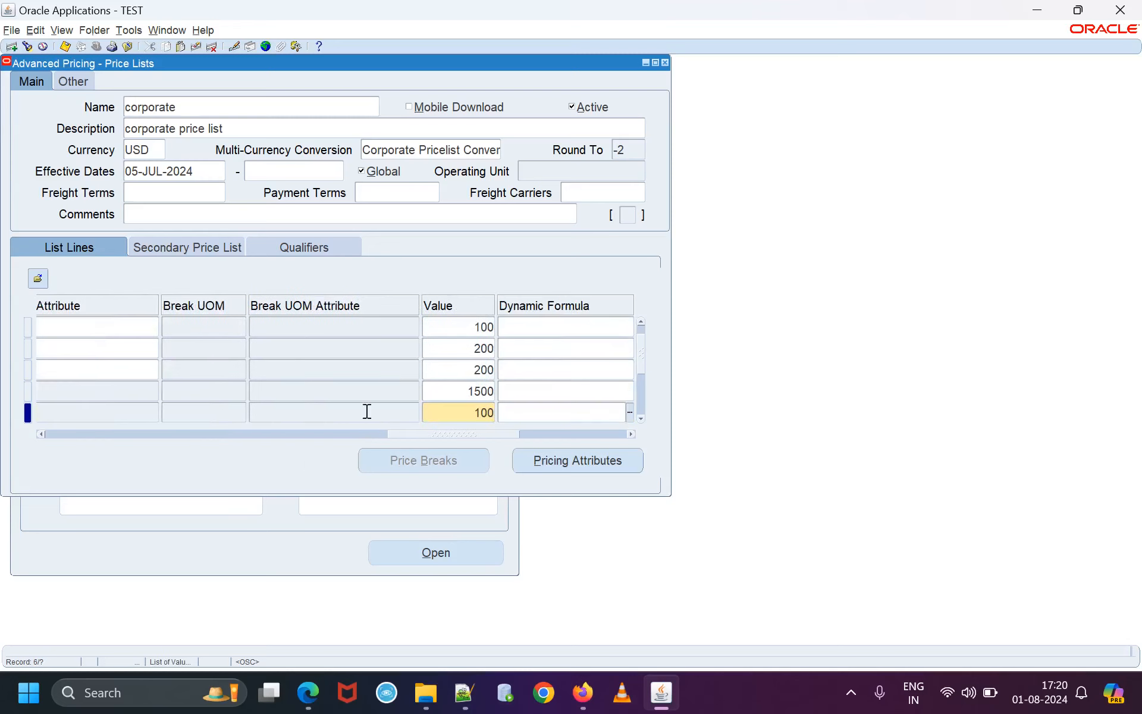
{"action": "left_click", "coordinate": [59, 46]}
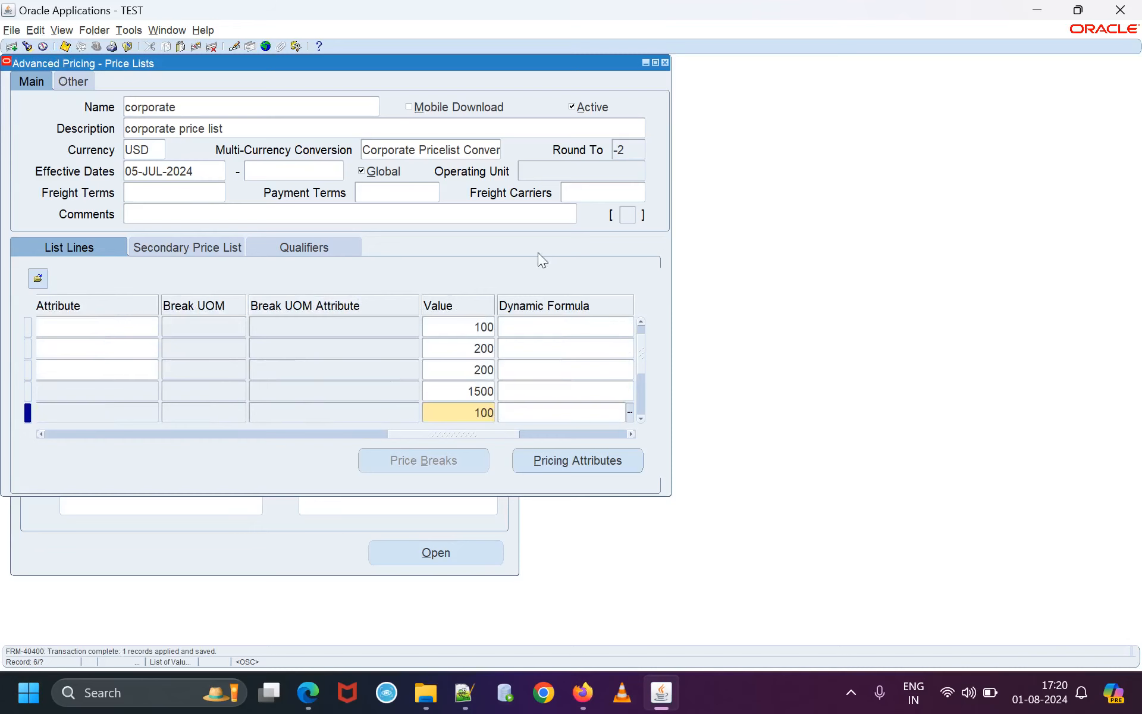
{"action": "left_click", "coordinate": [665, 62]}
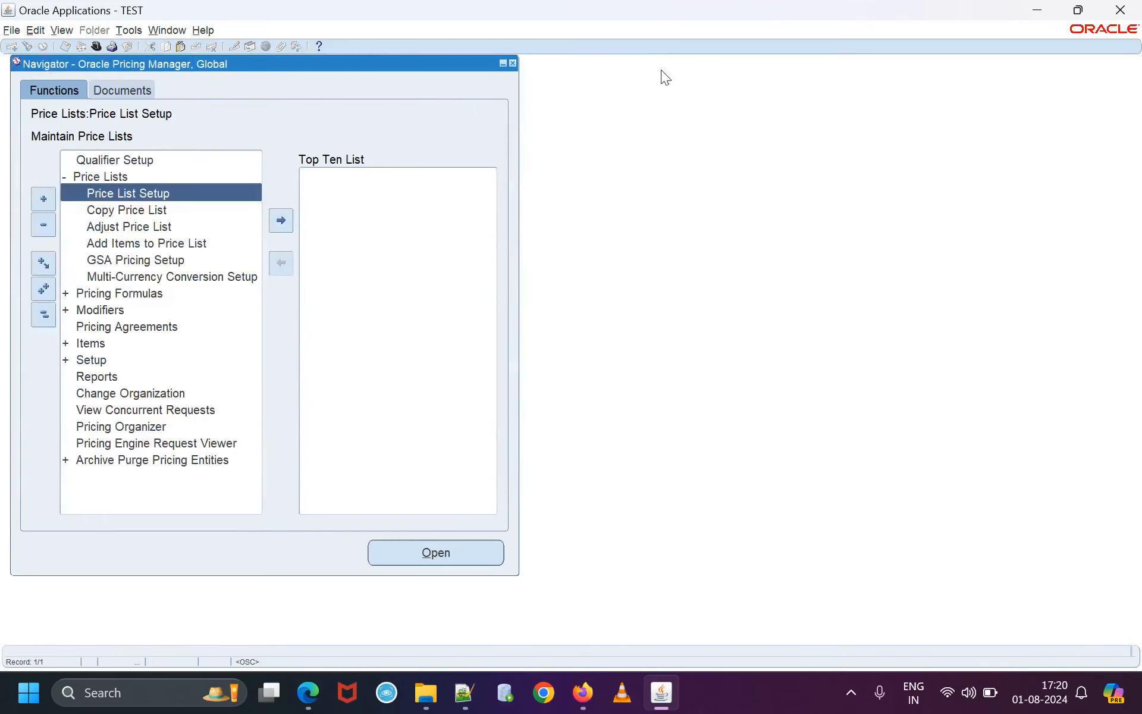
Switch to the back_to_back_order flow.txt notes in Notepad++ and examine the price assignment step and the accounting periods to open.
{"action": "left_click", "coordinate": [464, 693]}
{"action": "scroll", "coordinate": [273, 434], "scroll_direction": "down", "scroll_amount": 2}
{"action": "left_click", "coordinate": [273, 430]}
{"action": "scroll", "coordinate": [273, 476], "scroll_direction": "down", "scroll_amount": 1}
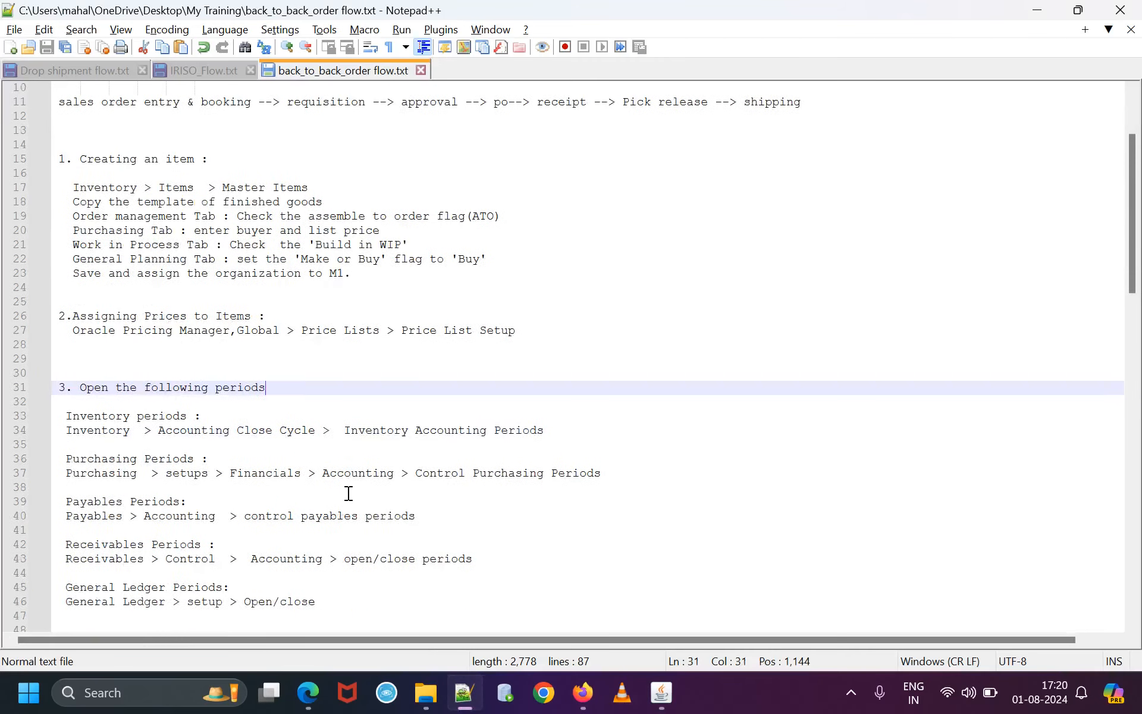
{"action": "left_click_drag", "start_coordinate": [68, 313], "coordinate": [280, 311]}
{"action": "left_click", "coordinate": [367, 416]}
{"action": "scroll", "coordinate": [270, 405], "scroll_direction": "down", "scroll_amount": 2}
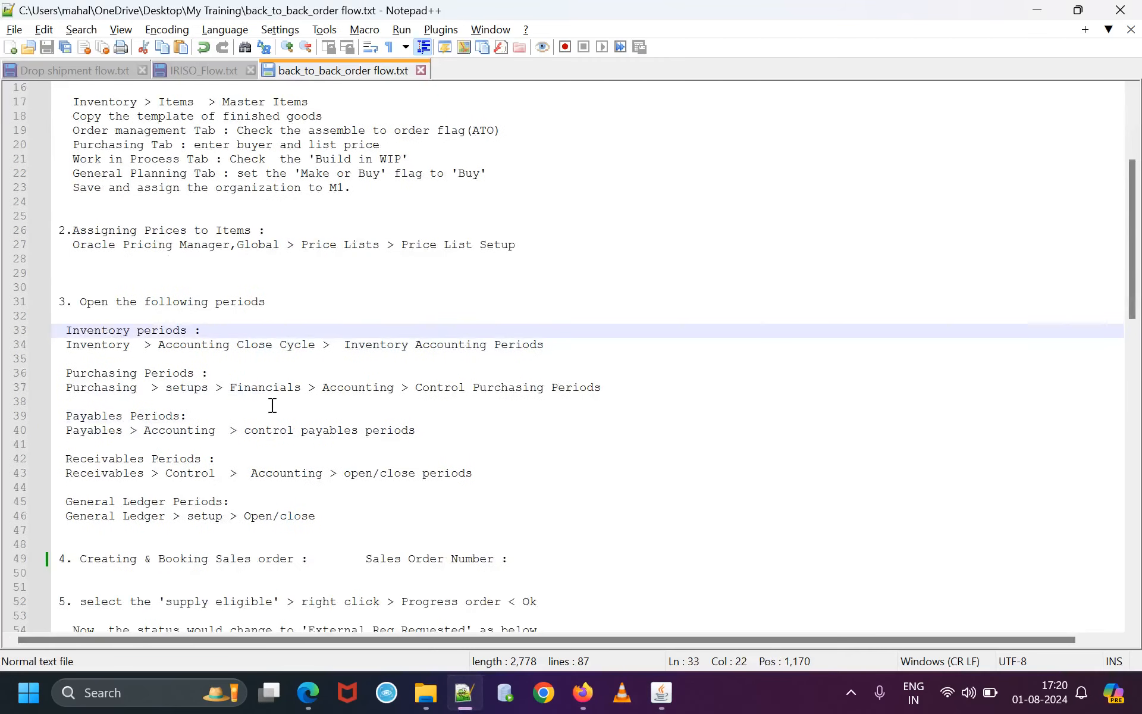
{"action": "left_click_drag", "start_coordinate": [76, 293], "coordinate": [286, 525]}
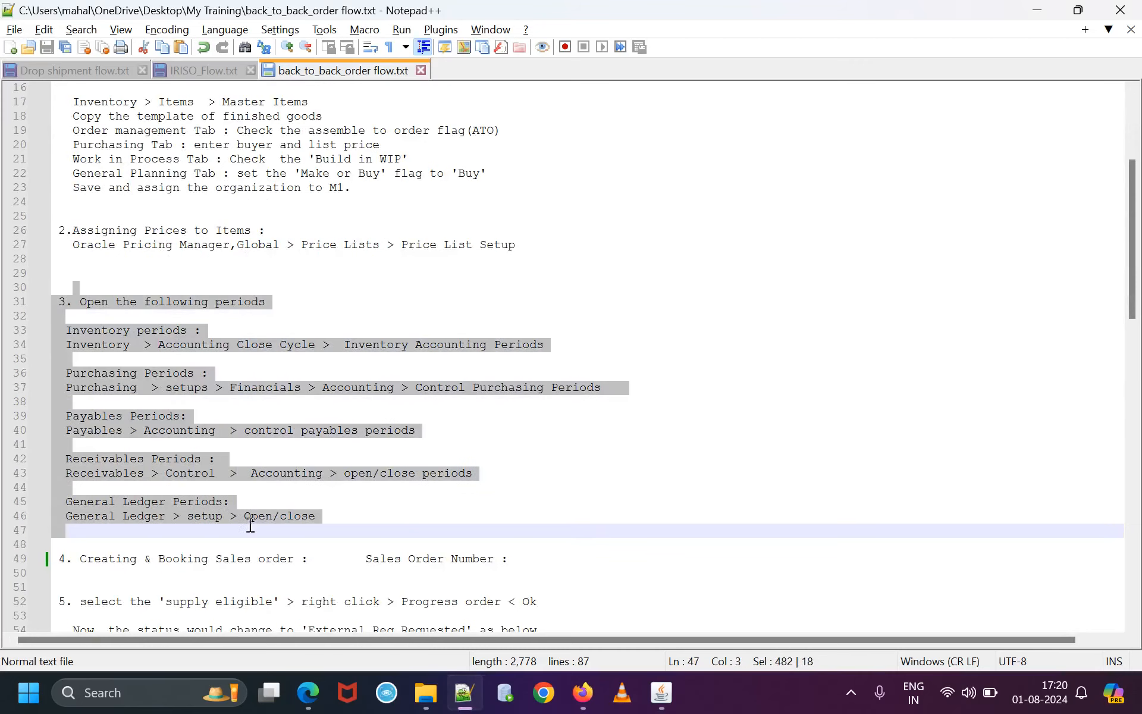
{"action": "left_click", "coordinate": [205, 393]}
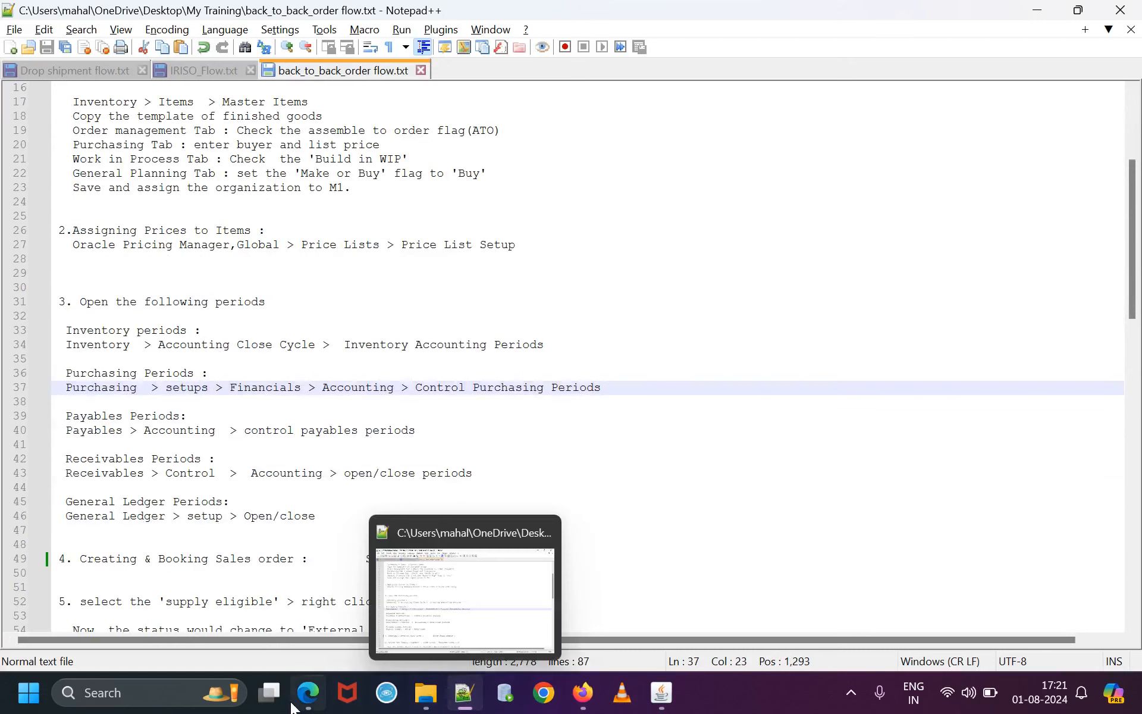
{"action": "left_click", "coordinate": [96, 410]}
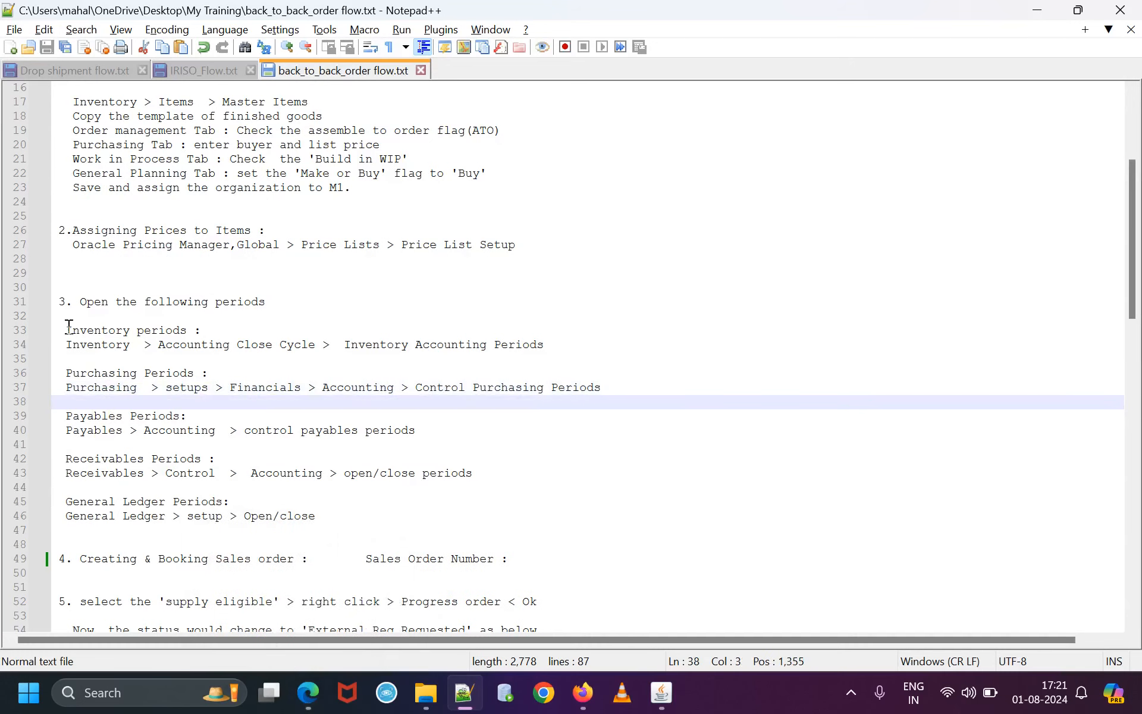
{"action": "left_click_drag", "start_coordinate": [66, 327], "coordinate": [213, 332]}
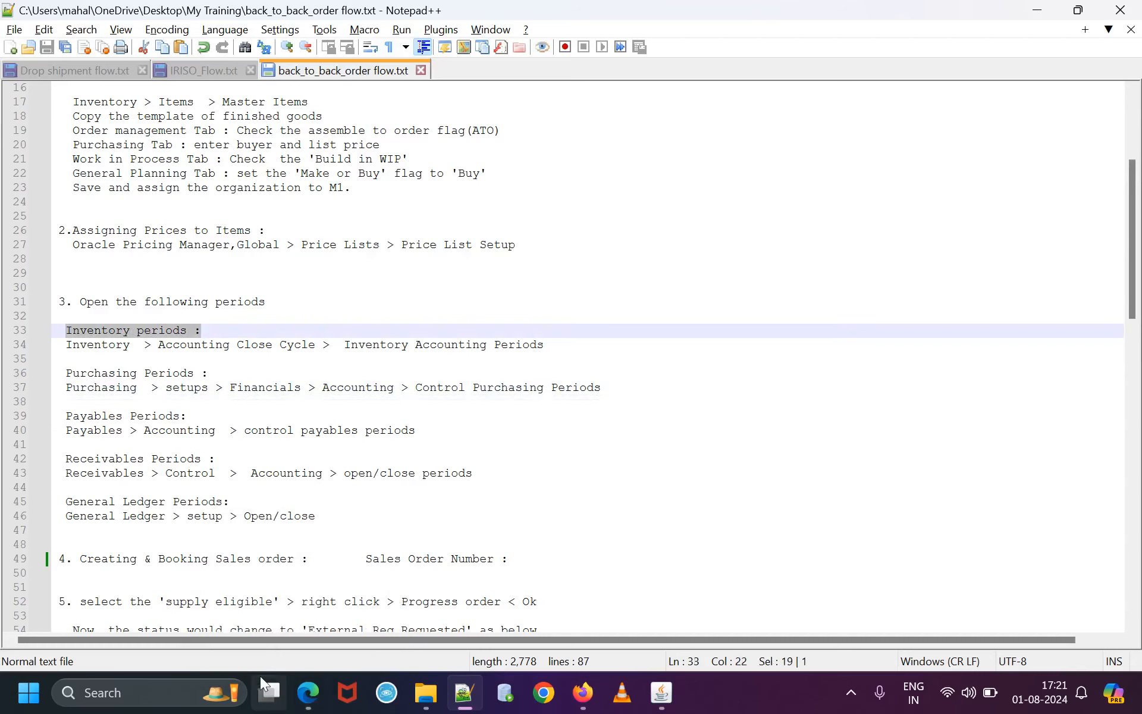
Switch to Oracle Applications and change the responsibility to Inventory, Vision Operations (USA).
{"action": "left_click", "coordinate": [313, 700]}
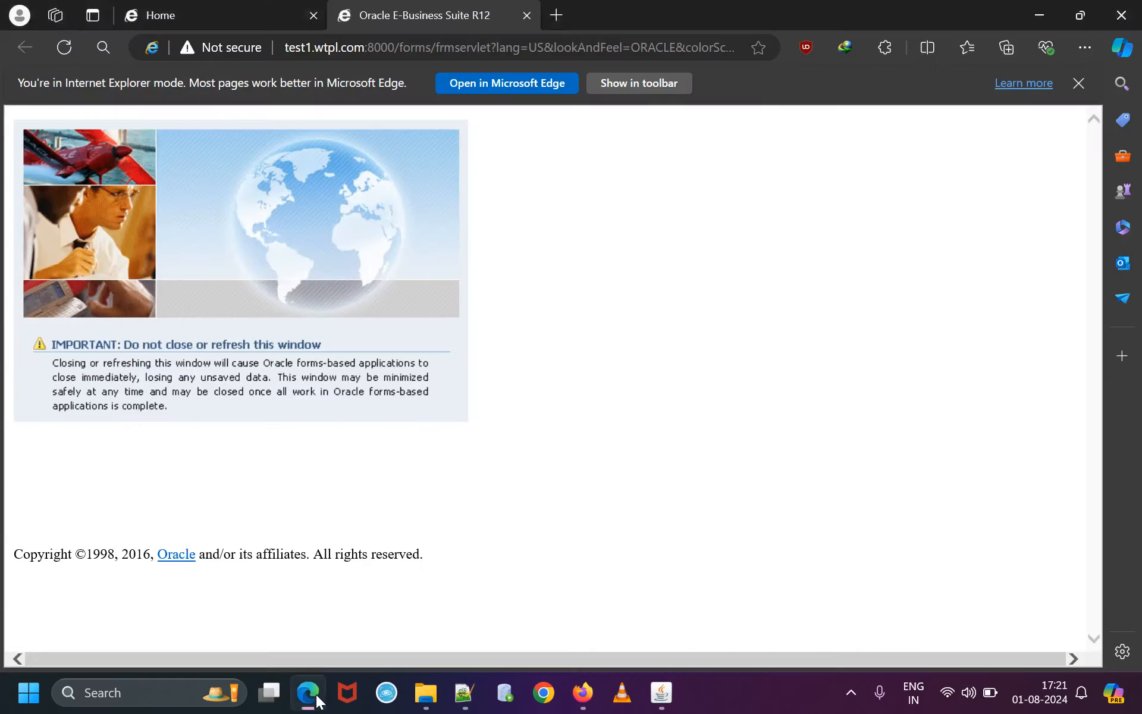
{"action": "left_click", "coordinate": [661, 693]}
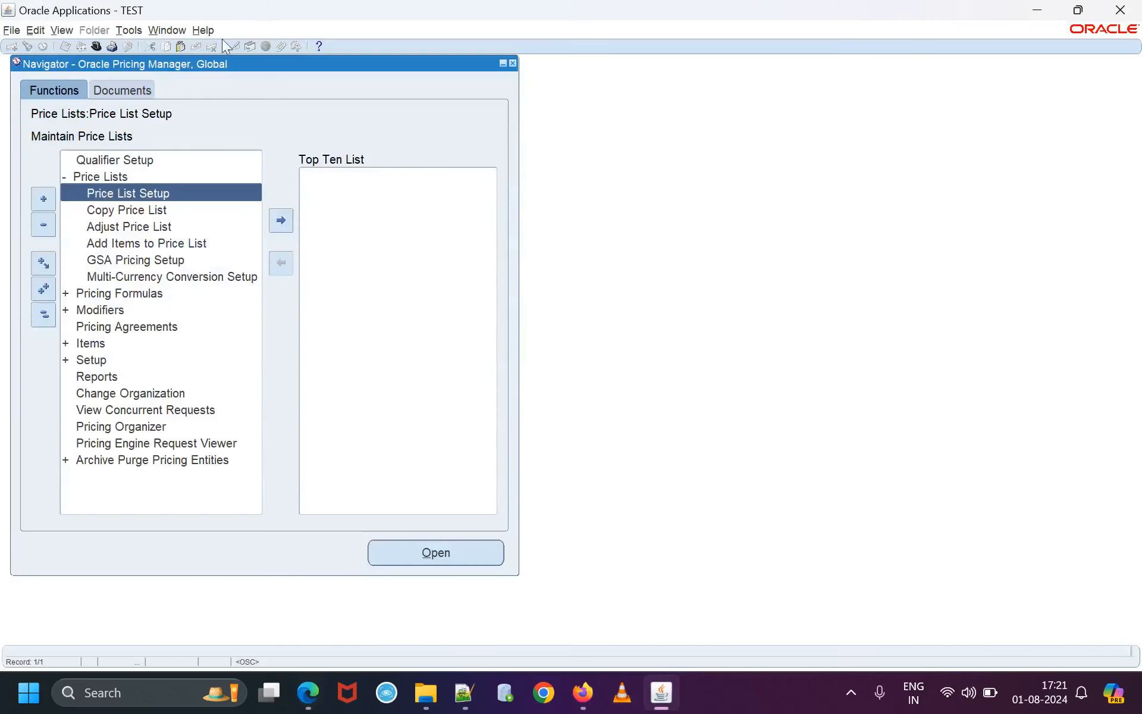
{"action": "left_click", "coordinate": [464, 695]}
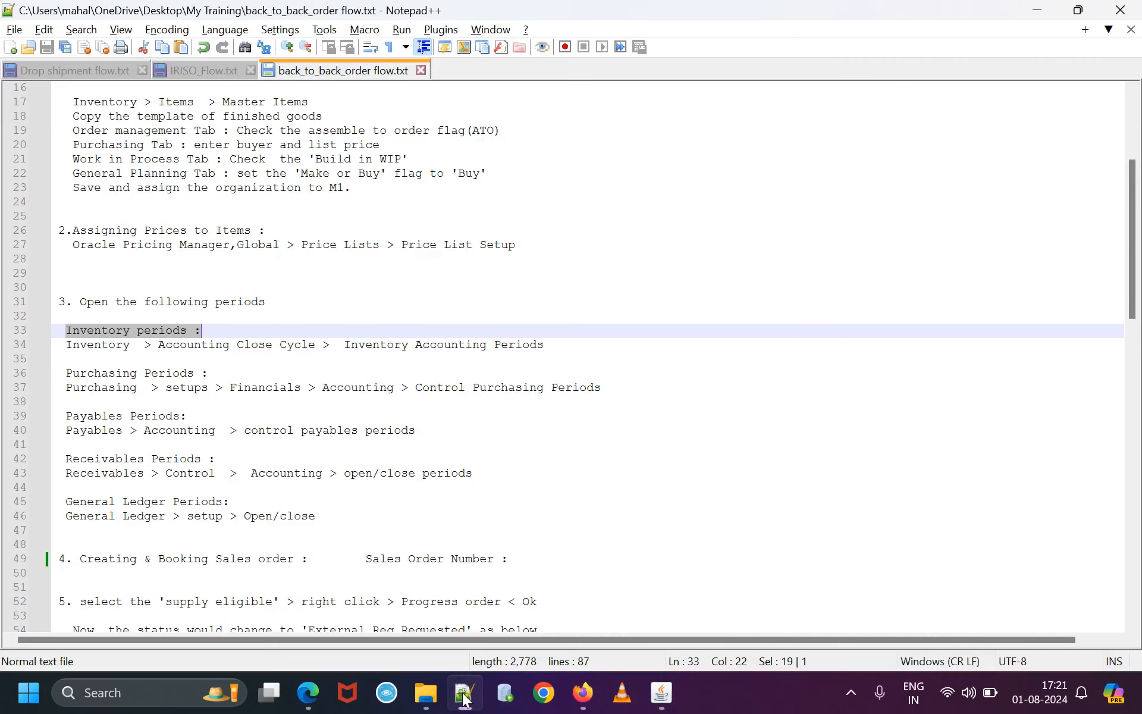
{"action": "left_click", "coordinate": [463, 695]}
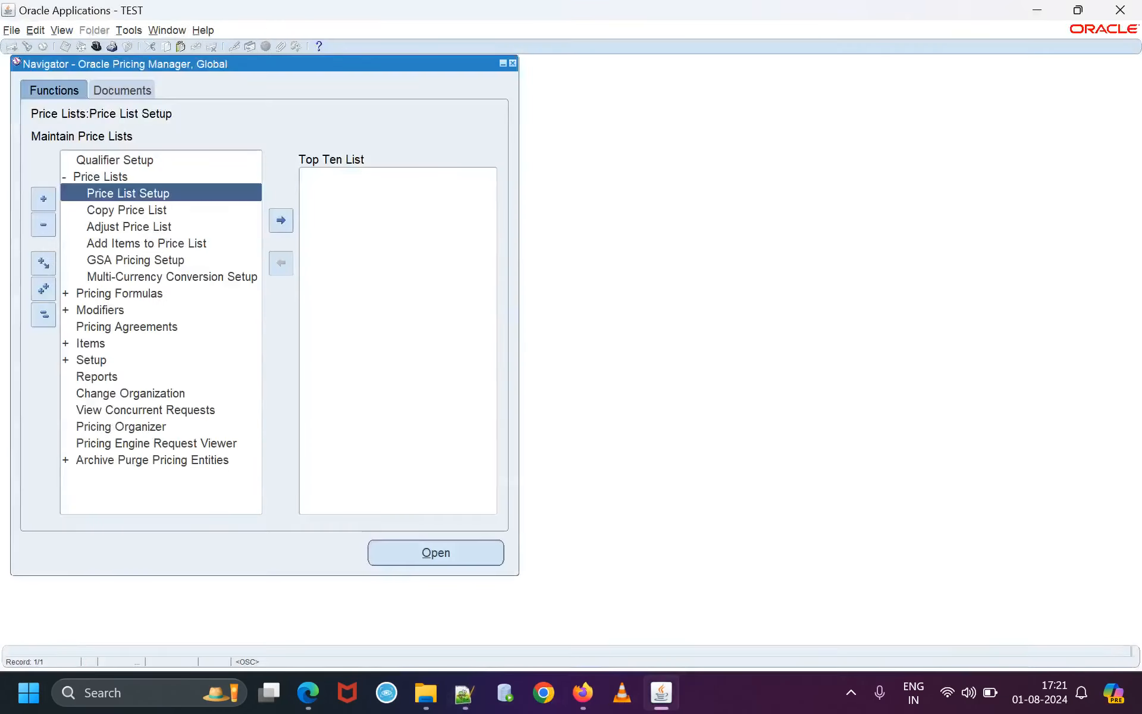
{"action": "left_click", "coordinate": [93, 46]}
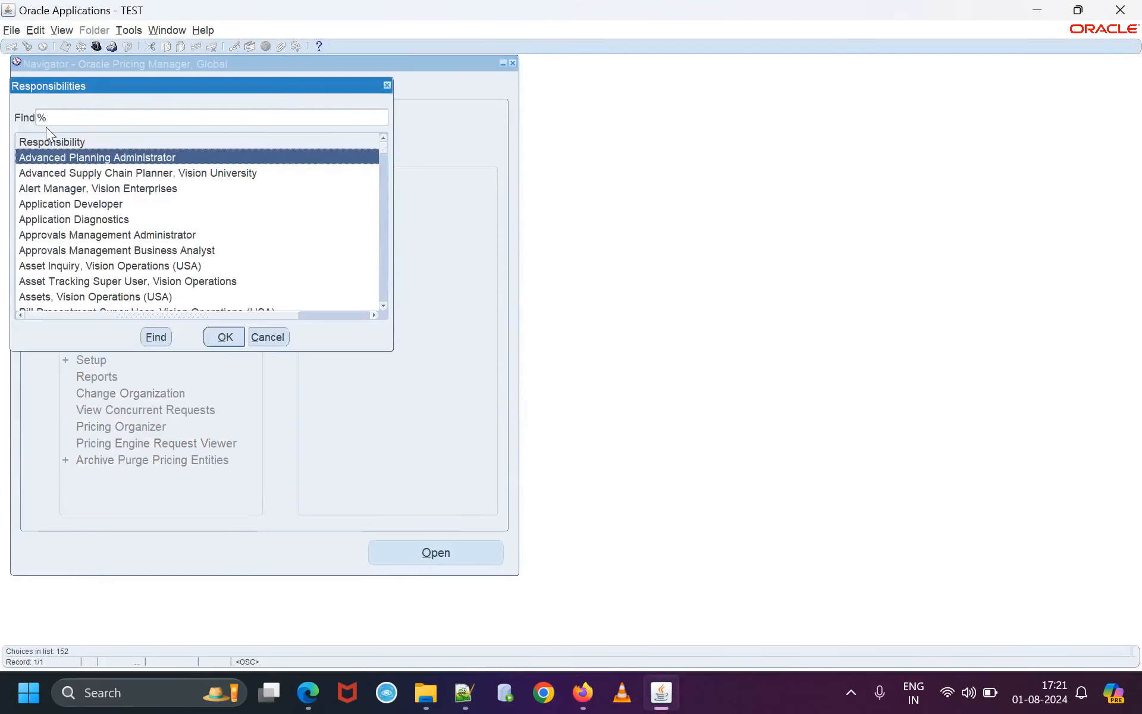
{"action": "type", "text": "inven"}
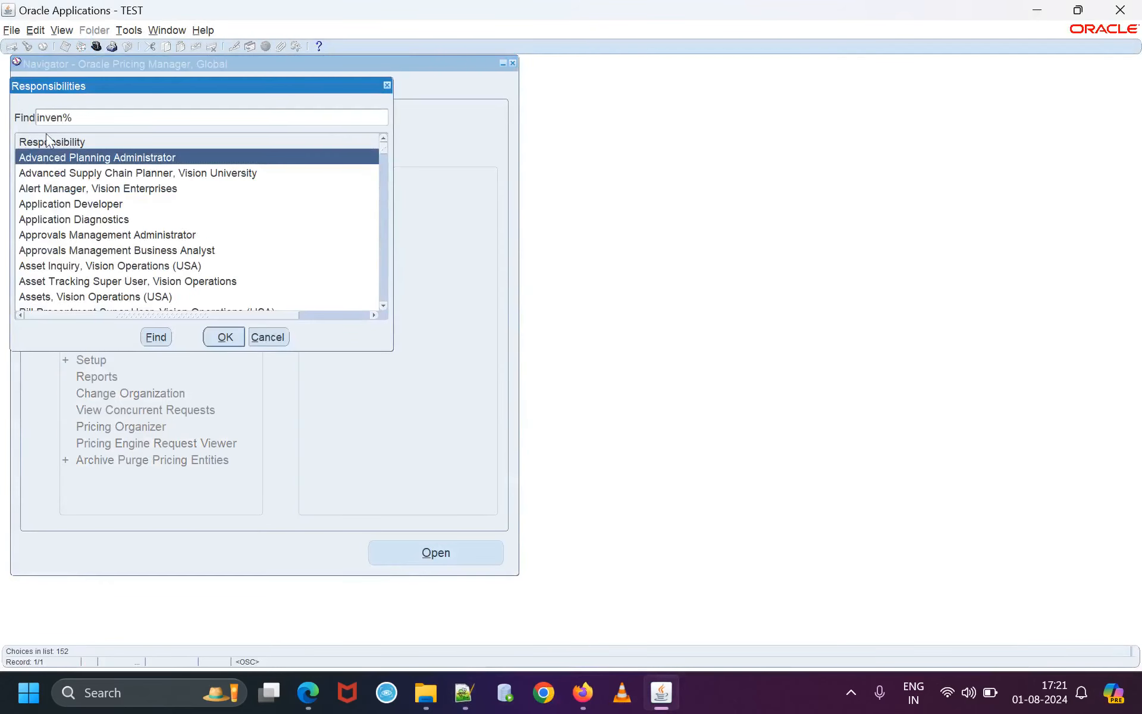
{"action": "left_click", "coordinate": [156, 338]}
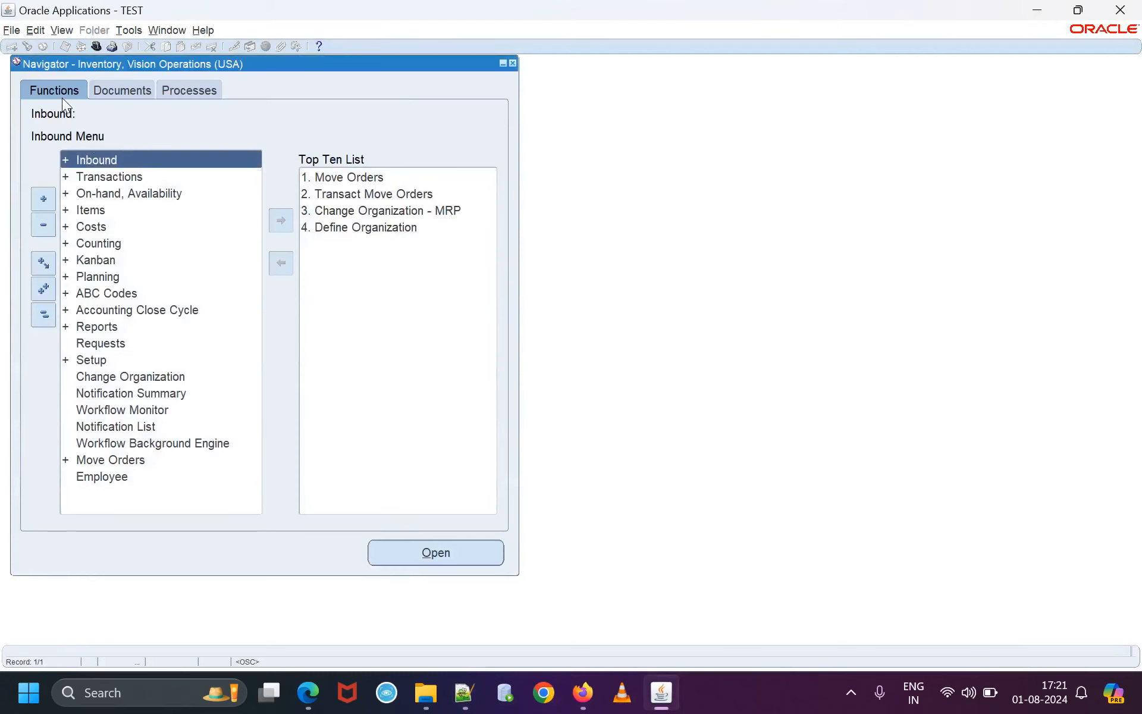
Open Inventory Accounting Periods for organization M1, review the 2024 period statuses and close the form.
{"action": "double_click", "coordinate": [121, 312]}
{"action": "double_click", "coordinate": [138, 309]}
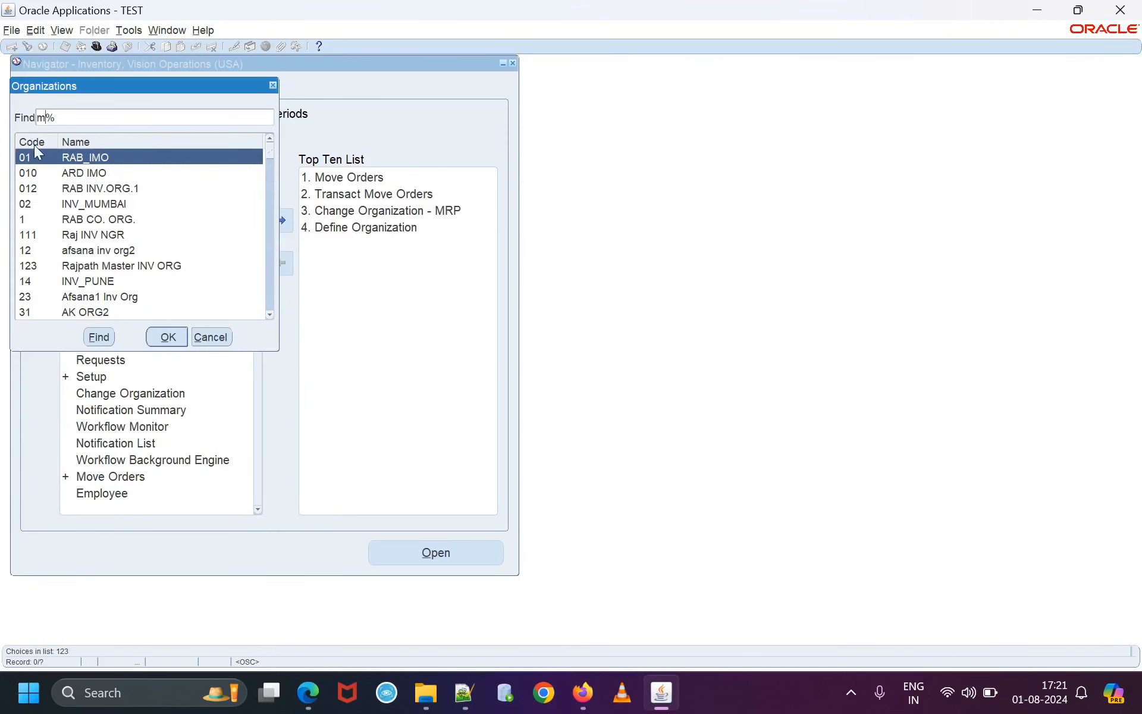
{"action": "type", "text": "1"}
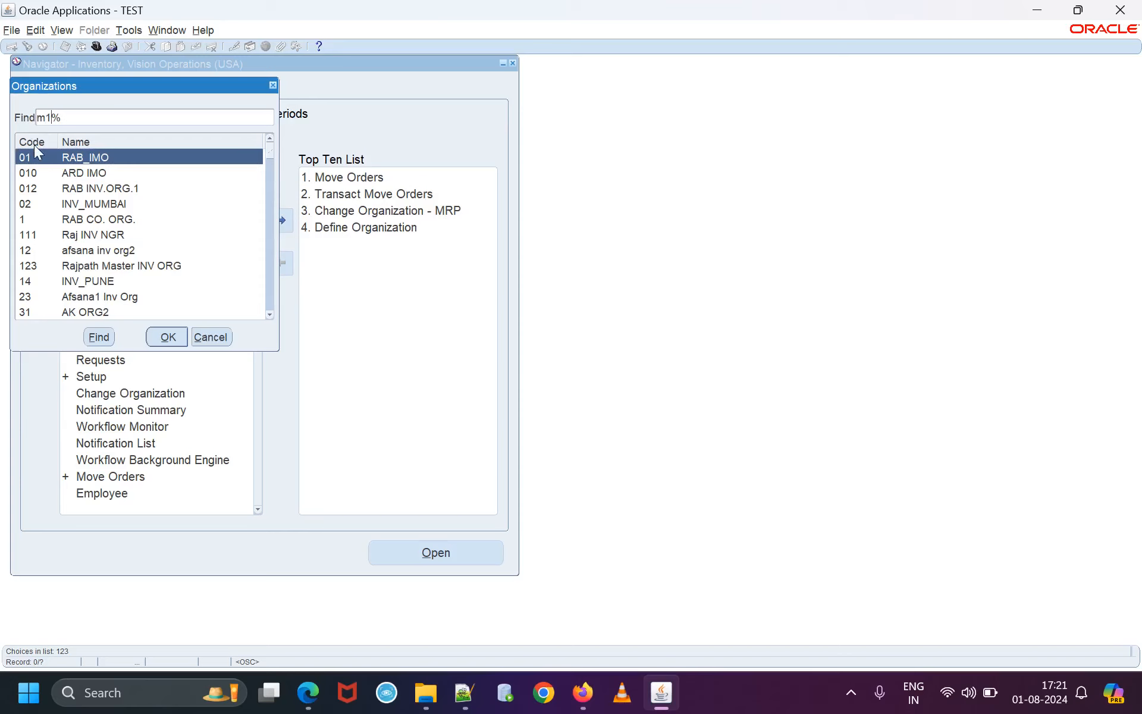
{"action": "left_click", "coordinate": [99, 336]}
{"action": "left_click", "coordinate": [153, 335]}
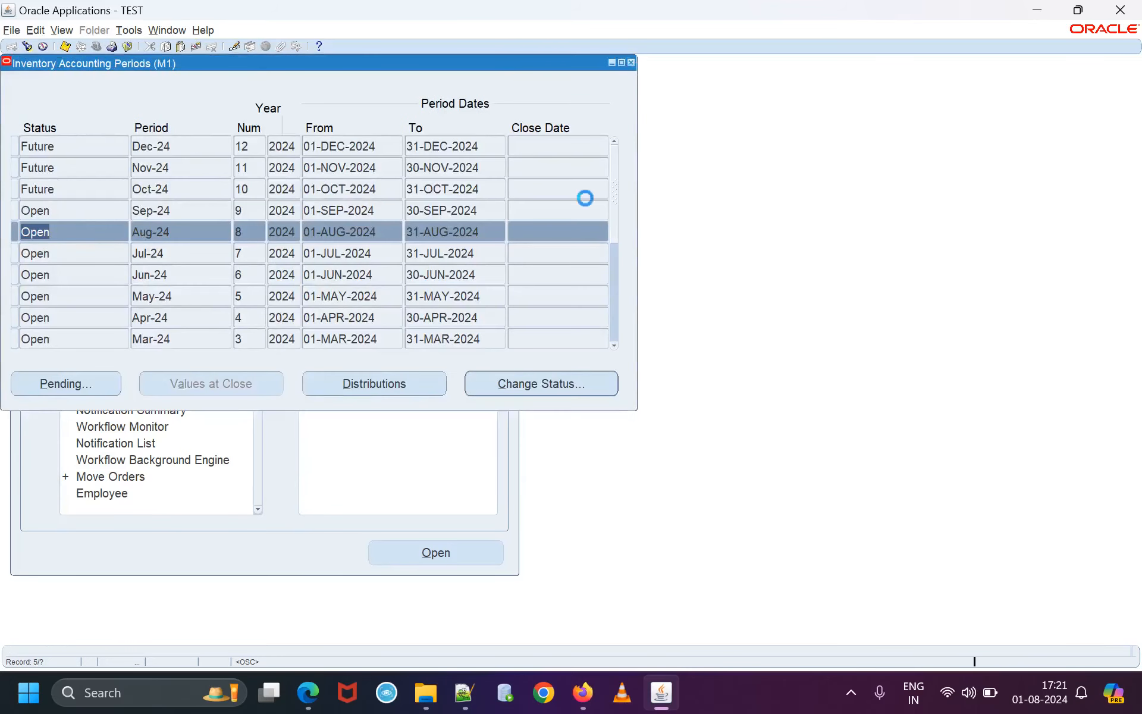
{"action": "left_click", "coordinate": [631, 61]}
Check the notes for the next periods to open and change the responsibility to Purchasing, Vision Operations (USA).
{"action": "left_click", "coordinate": [466, 694]}
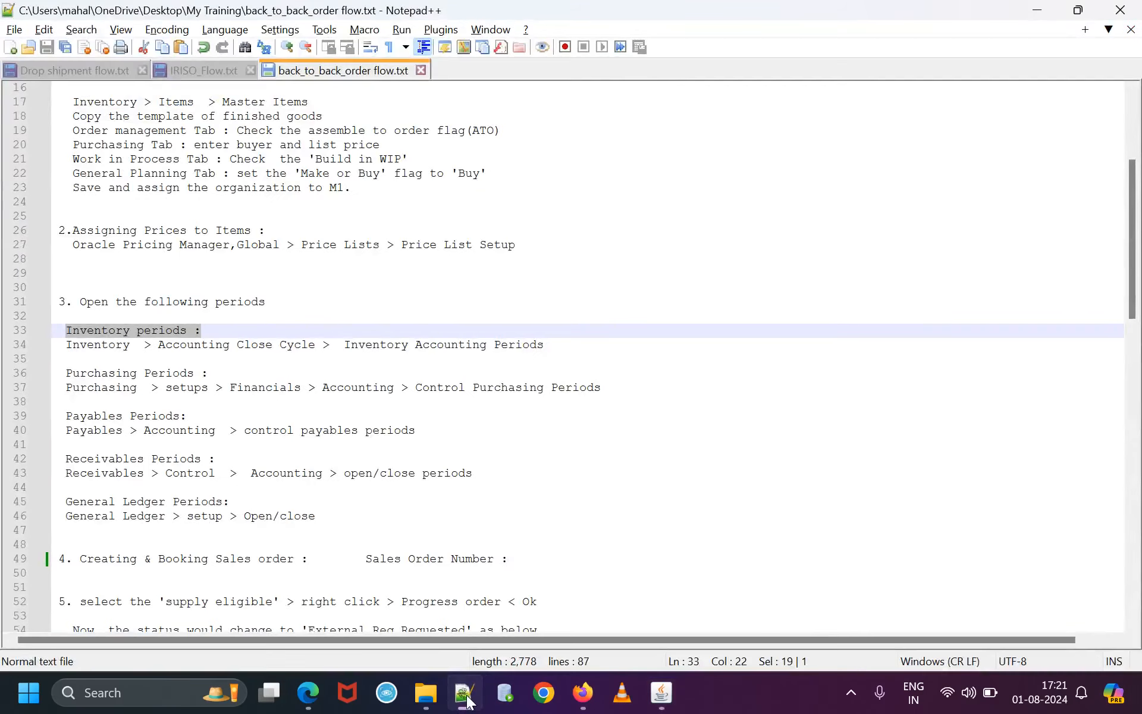
{"action": "left_click", "coordinate": [468, 700]}
{"action": "left_click", "coordinate": [99, 47]}
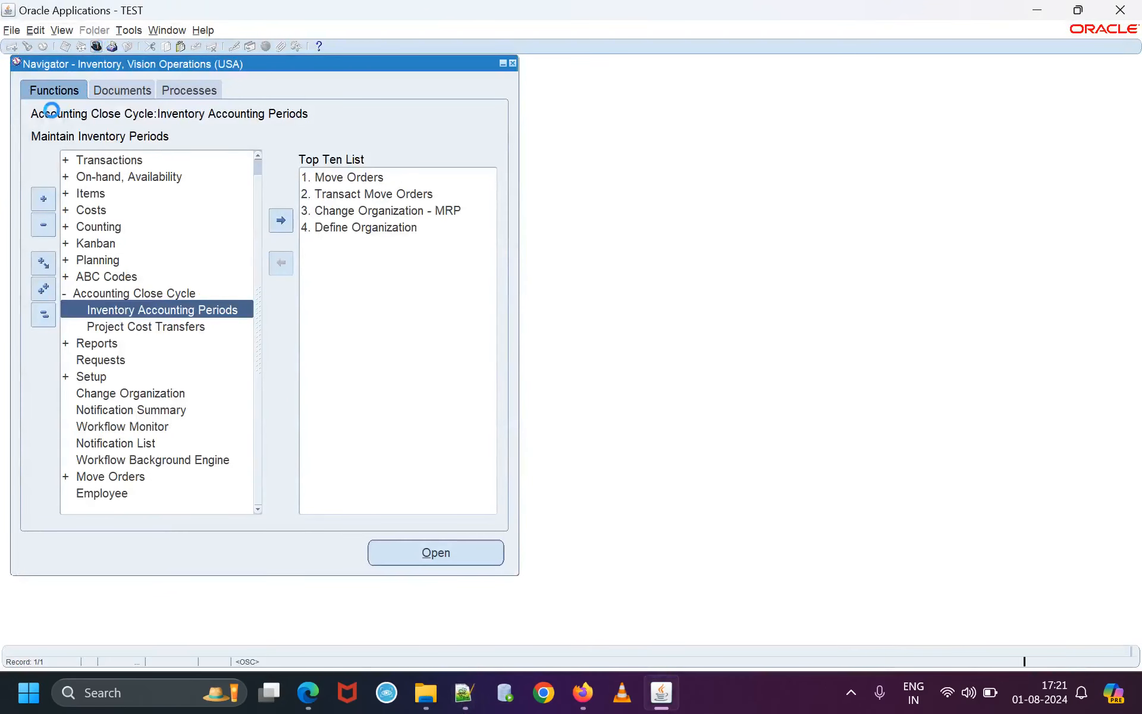
{"action": "left_click", "coordinate": [42, 117]}
{"action": "type", "text": "purcha%"}
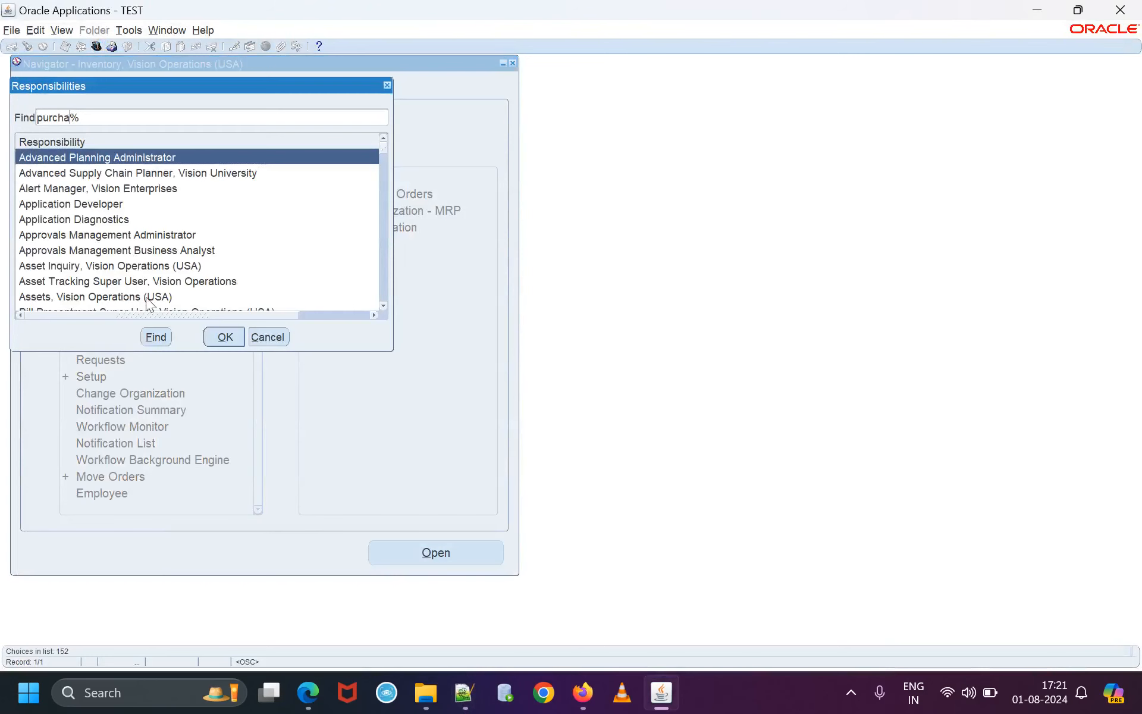
{"action": "left_click", "coordinate": [157, 337]}
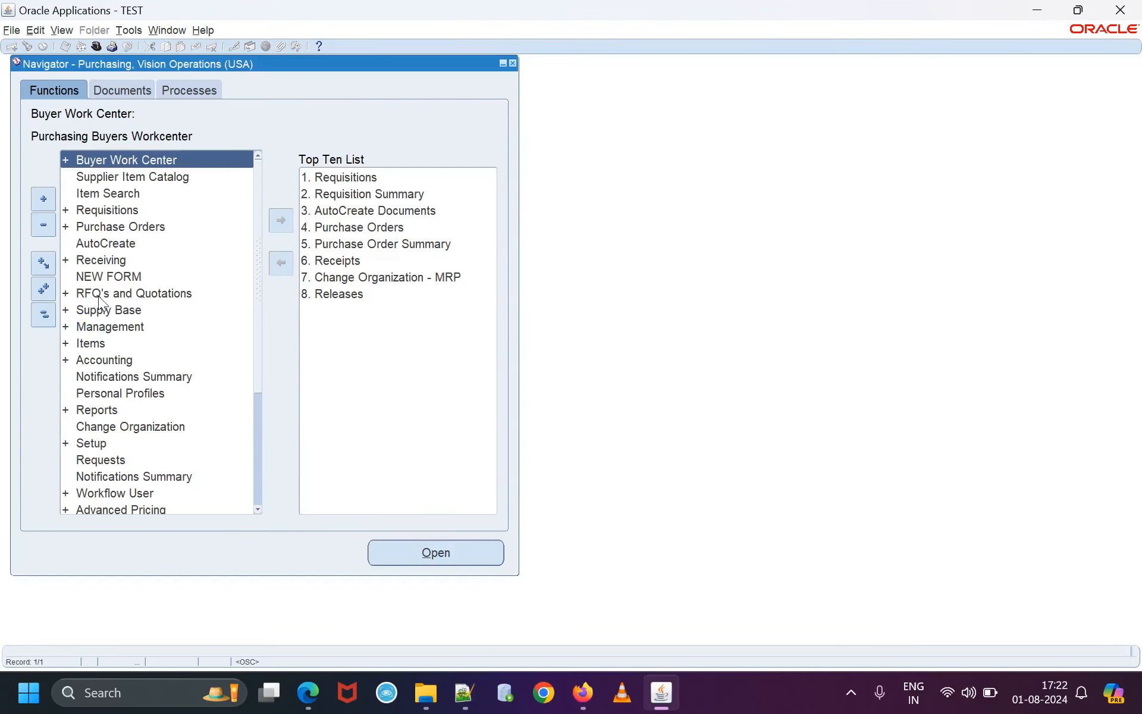
Open Control Purchasing Periods from the Financials accounting setup, review the 2024 period statuses and close the page.
{"action": "left_click", "coordinate": [470, 699]}
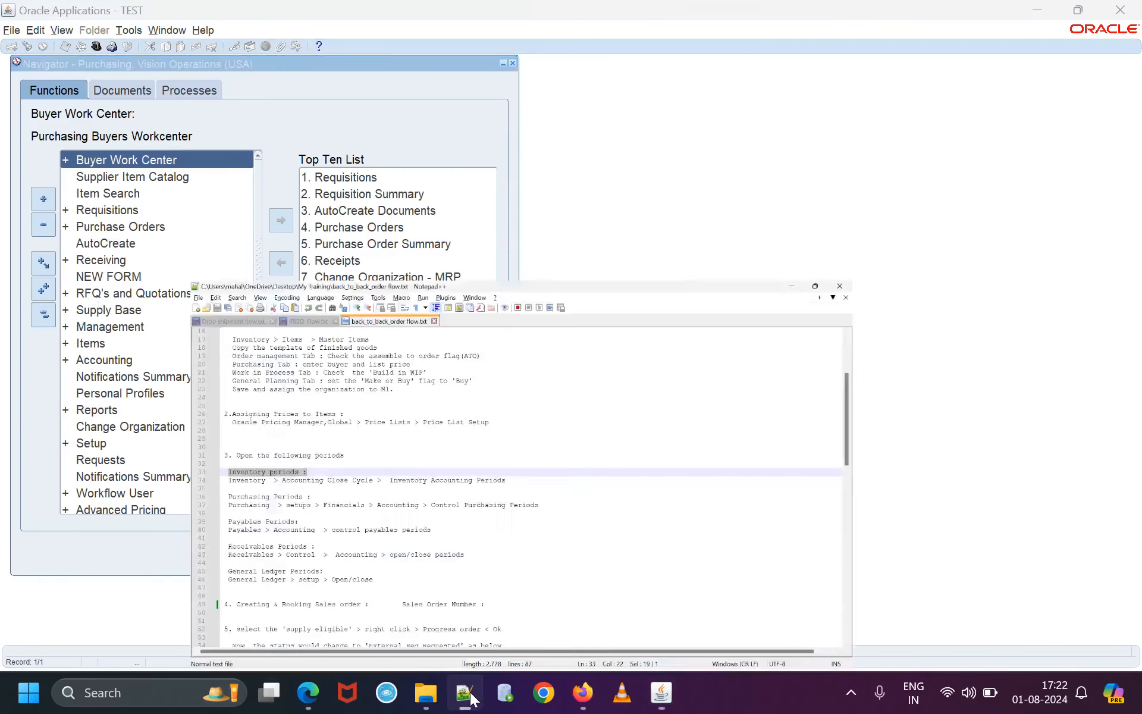
{"action": "left_click", "coordinate": [470, 699]}
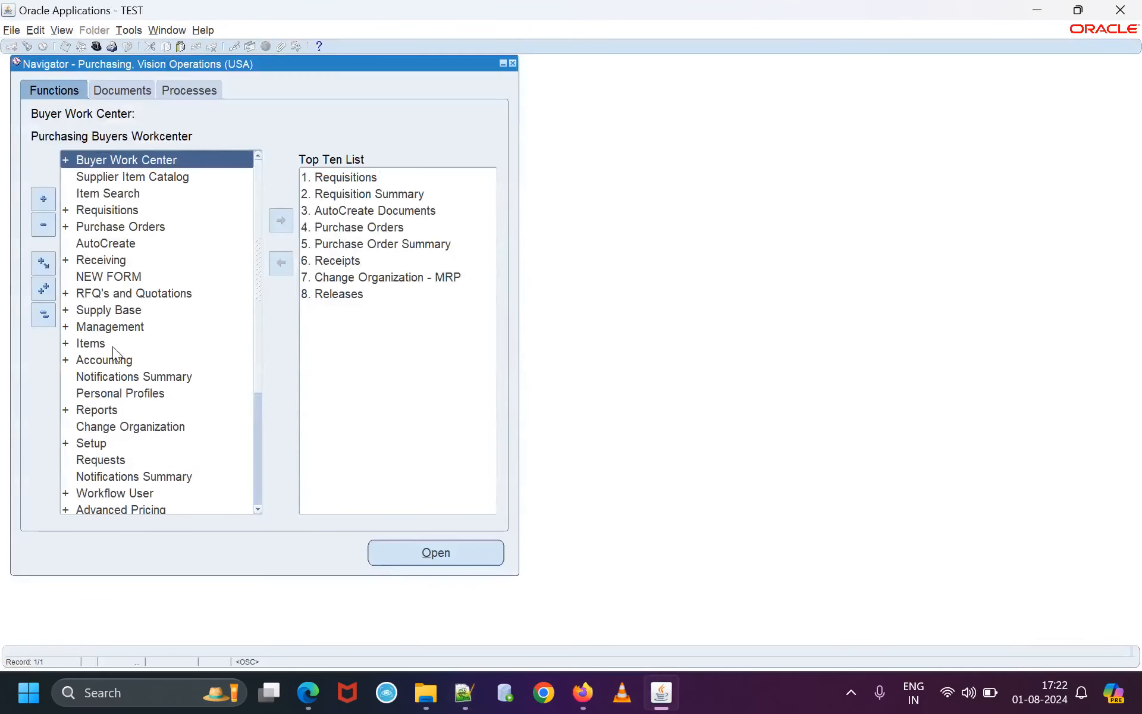
{"action": "scroll", "coordinate": [84, 398], "scroll_direction": "down", "scroll_amount": 2}
{"action": "double_click", "coordinate": [89, 344]}
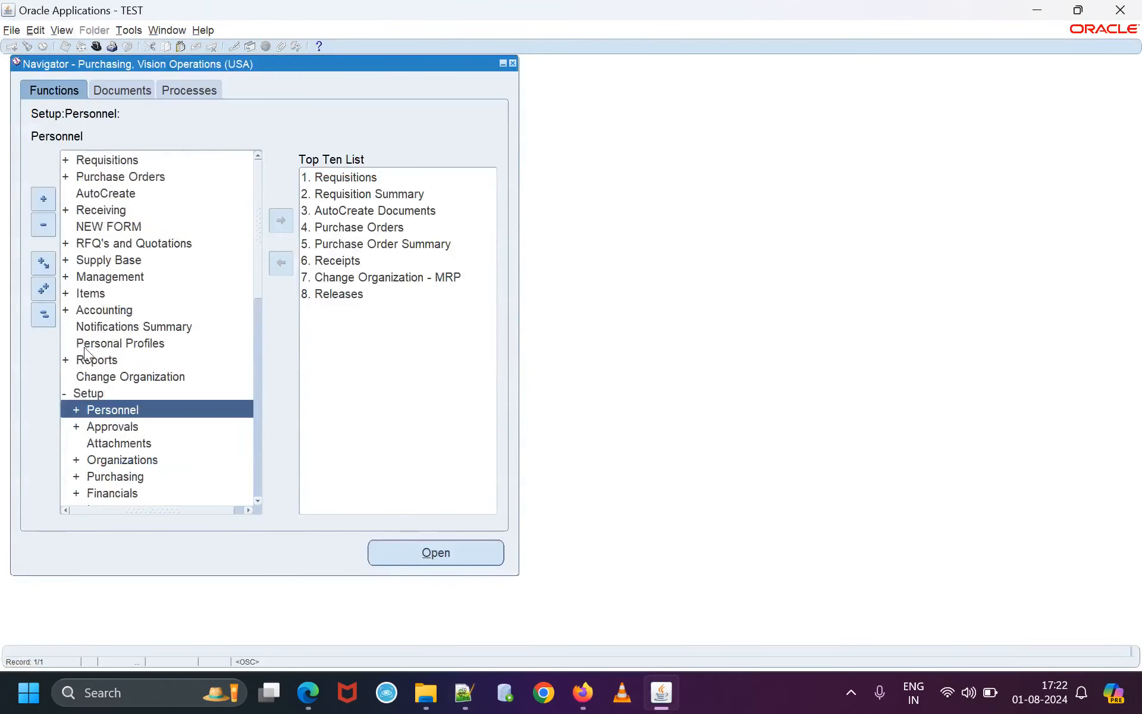
{"action": "double_click", "coordinate": [115, 340]}
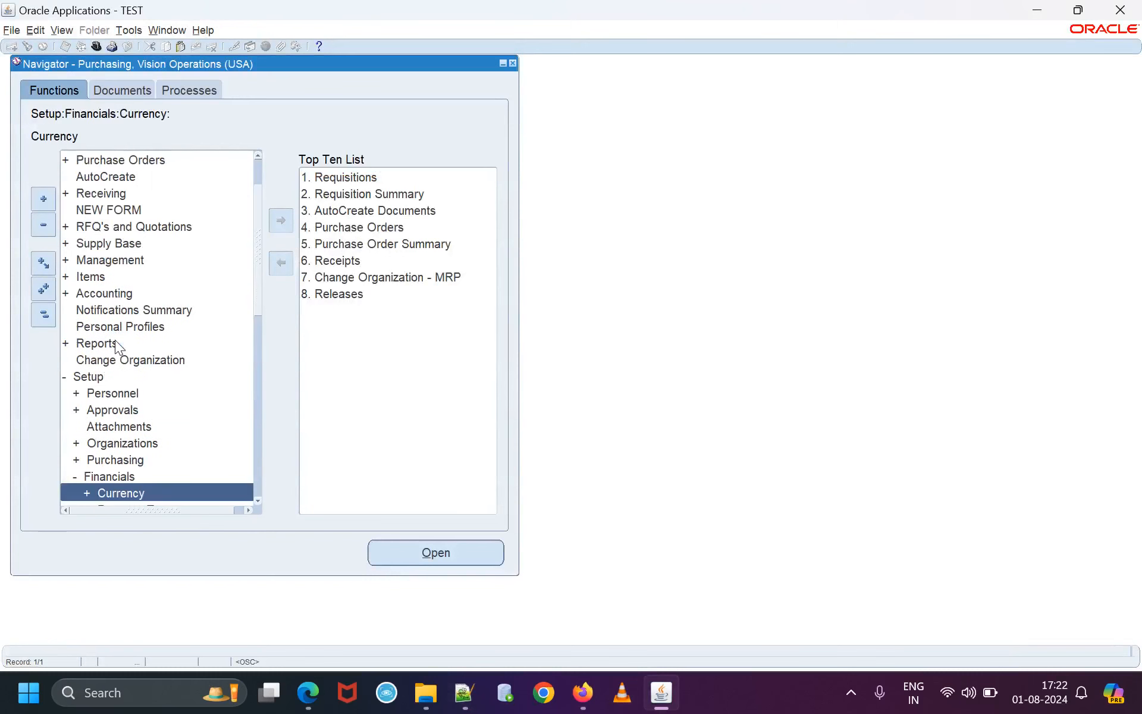
{"action": "double_click", "coordinate": [127, 378]}
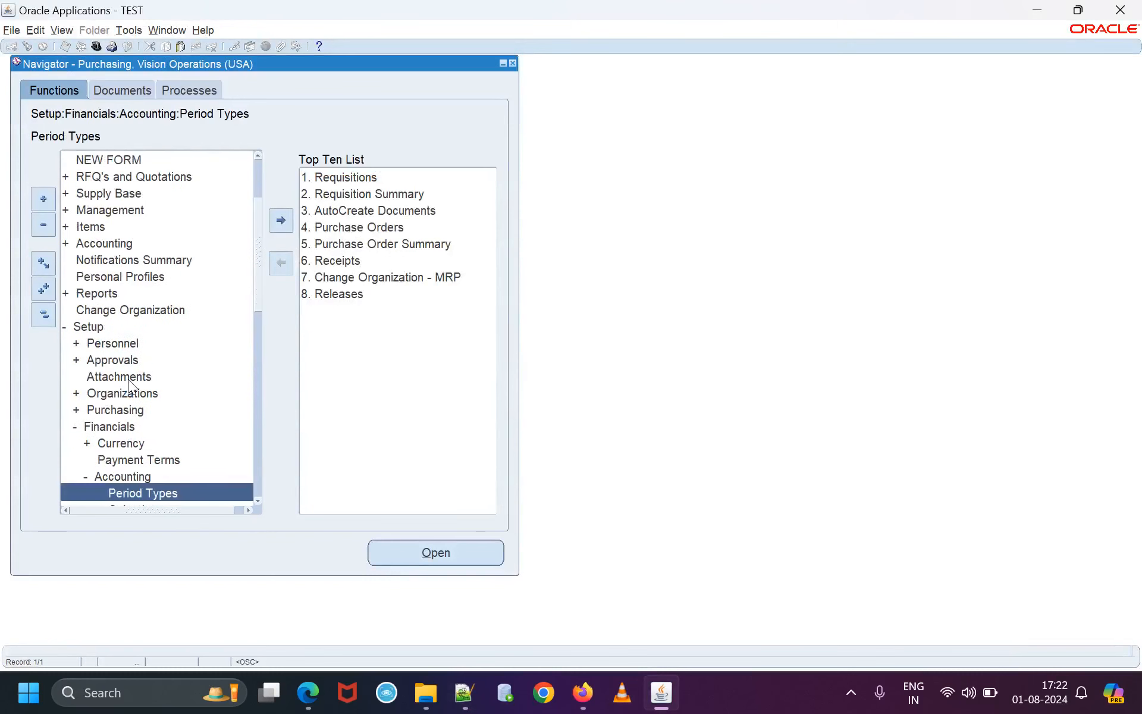
{"action": "double_click", "coordinate": [147, 329]}
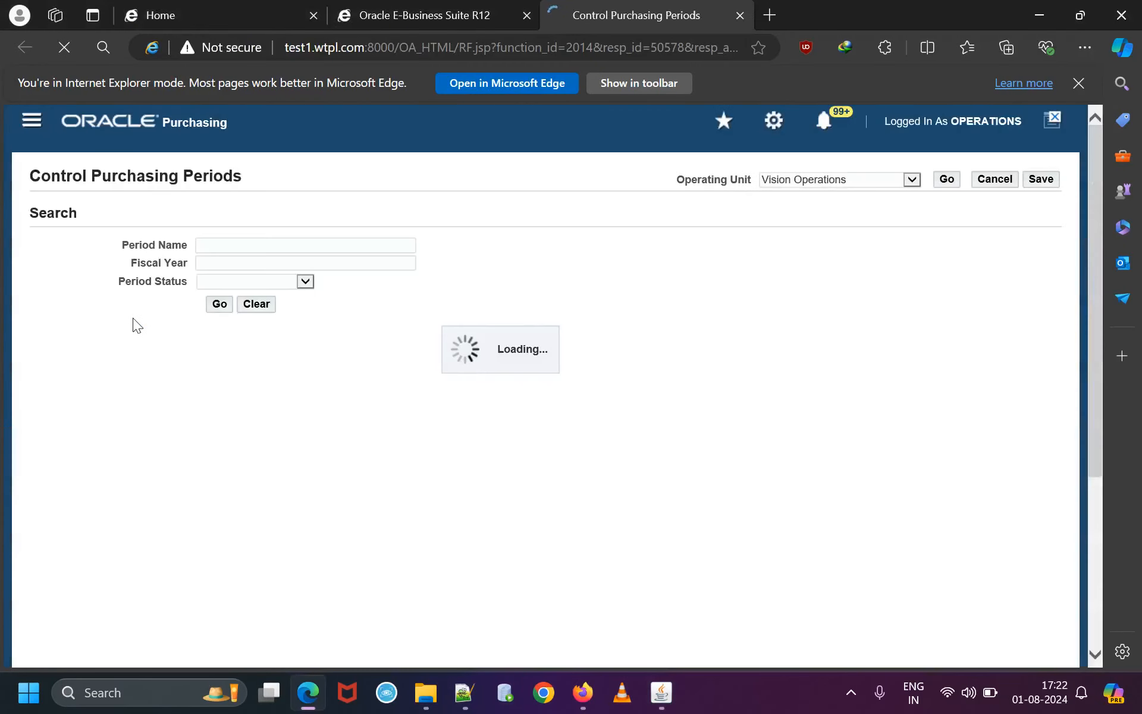
{"action": "scroll", "coordinate": [377, 471], "scroll_direction": "down", "scroll_amount": 1}
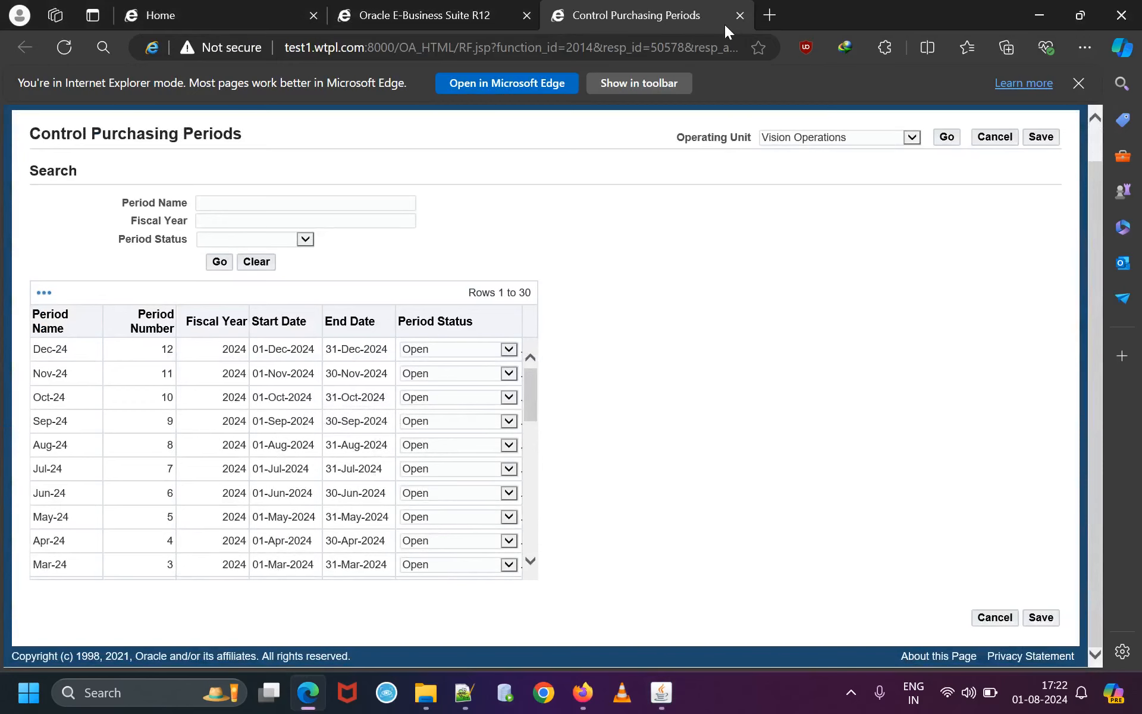
{"action": "left_click", "coordinate": [740, 16]}
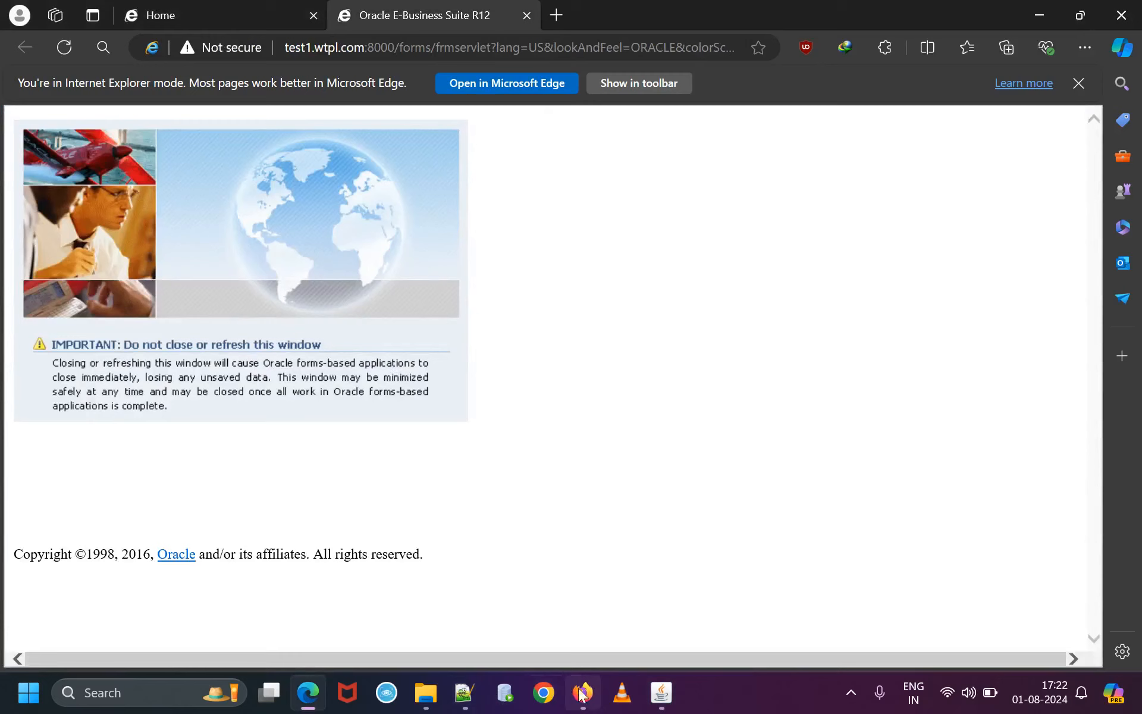
Check the payables entry in the notes and change the Oracle Applications responsibility to Payables, Vision Operations (USA).
{"action": "left_click", "coordinate": [465, 692]}
{"action": "scroll", "coordinate": [293, 530], "scroll_direction": "down", "scroll_amount": 1}
{"action": "left_click", "coordinate": [307, 692]}
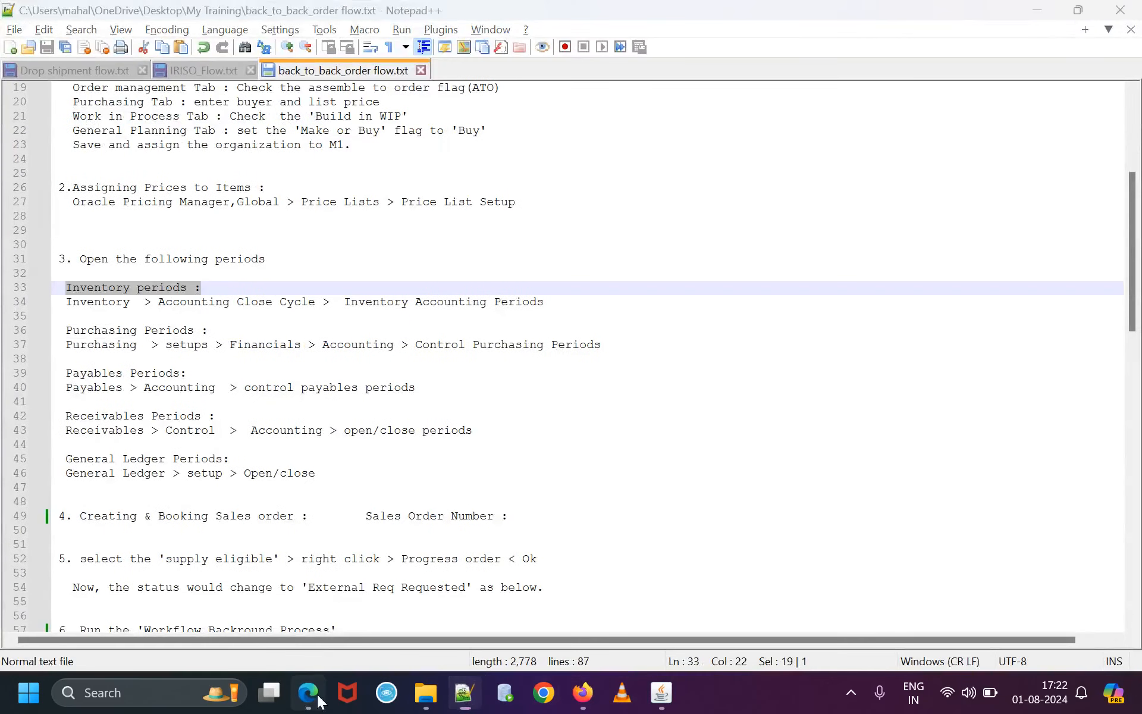
{"action": "left_click", "coordinate": [661, 692]}
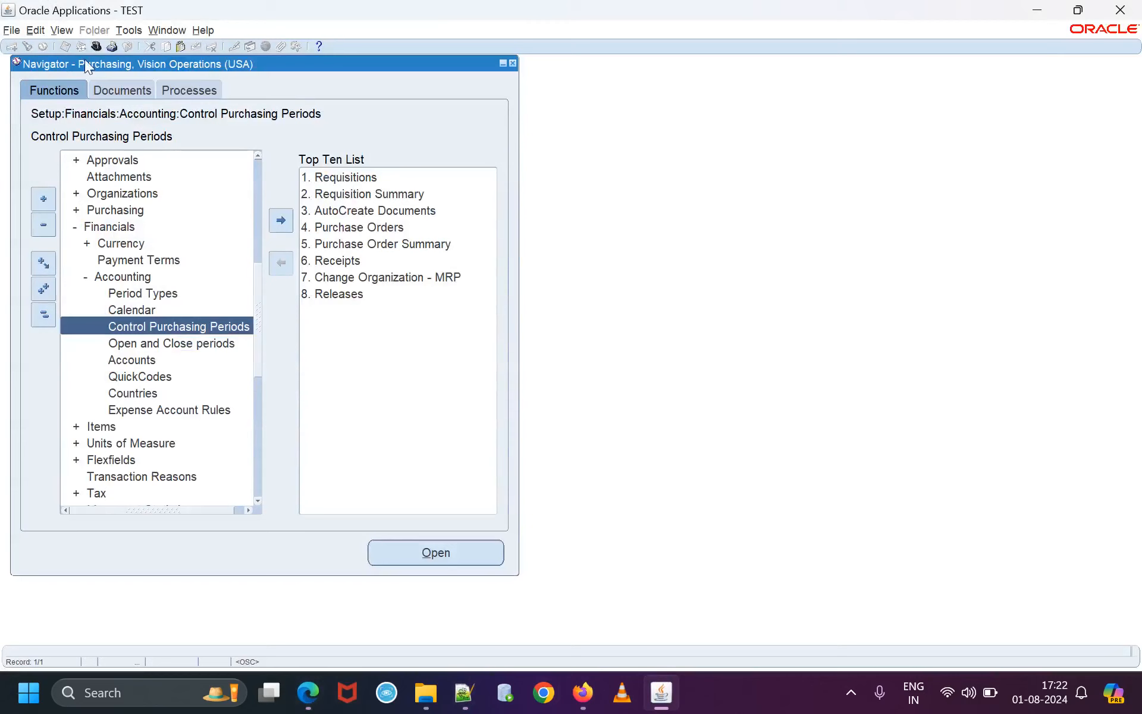
{"action": "left_click", "coordinate": [97, 46]}
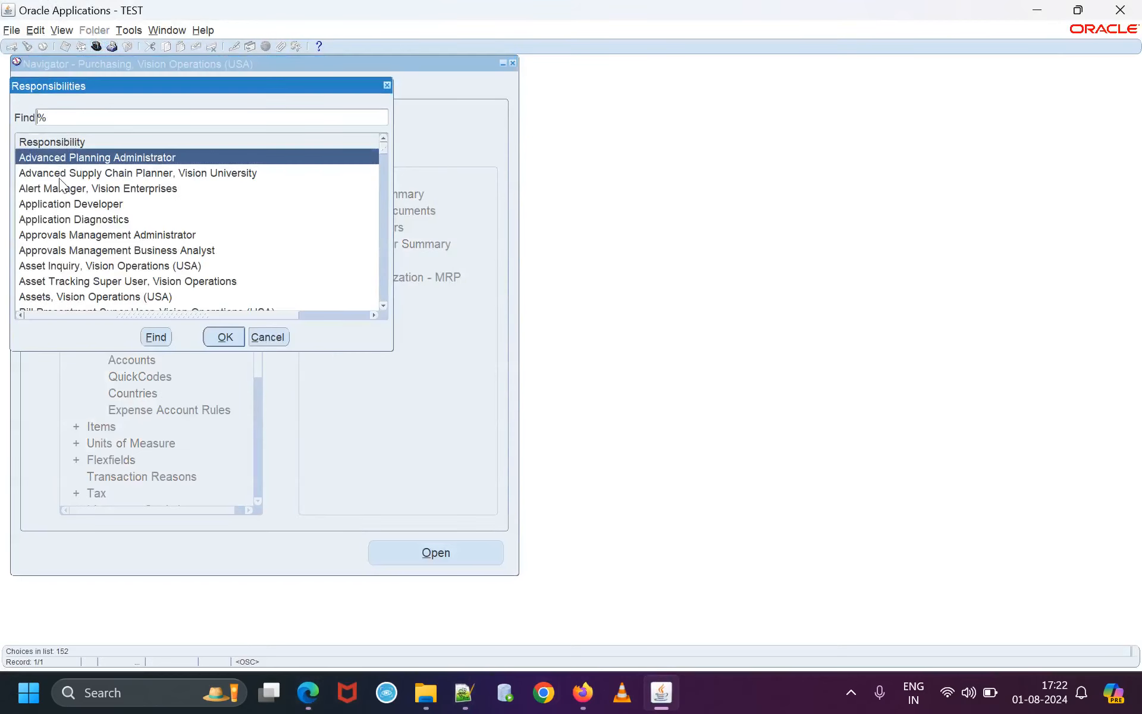
{"action": "type", "text": "paya"}
{"action": "left_click", "coordinate": [156, 337]}
{"action": "left_click", "coordinate": [143, 174]}
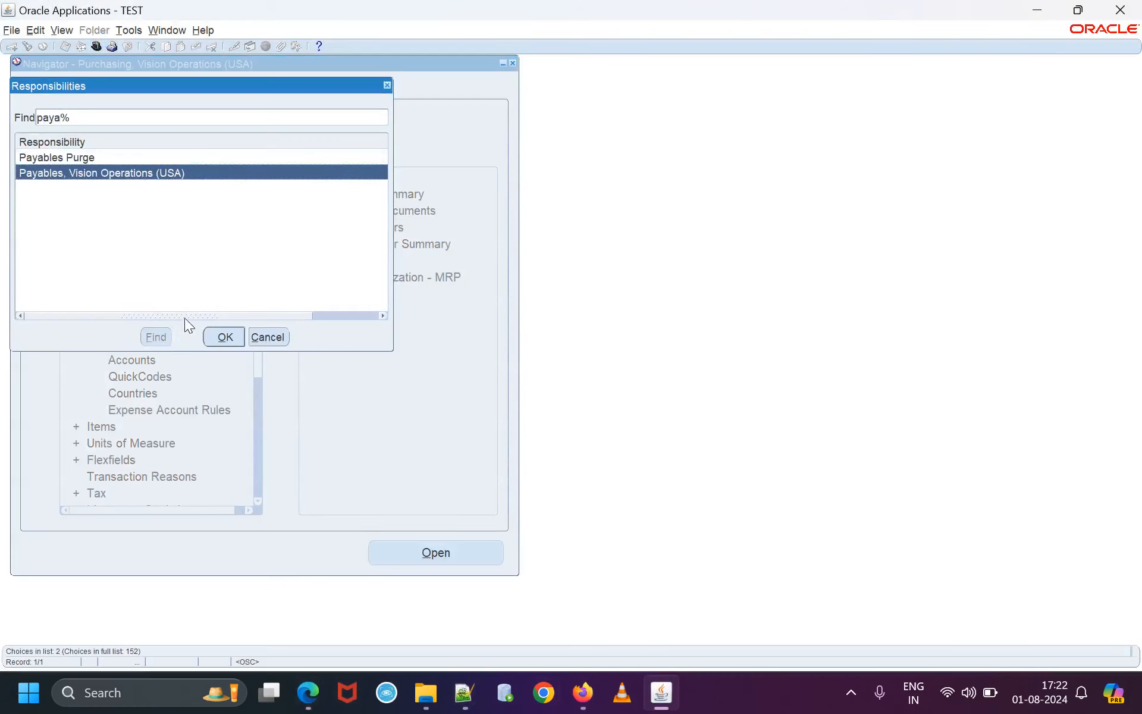
{"action": "left_click", "coordinate": [224, 337]}
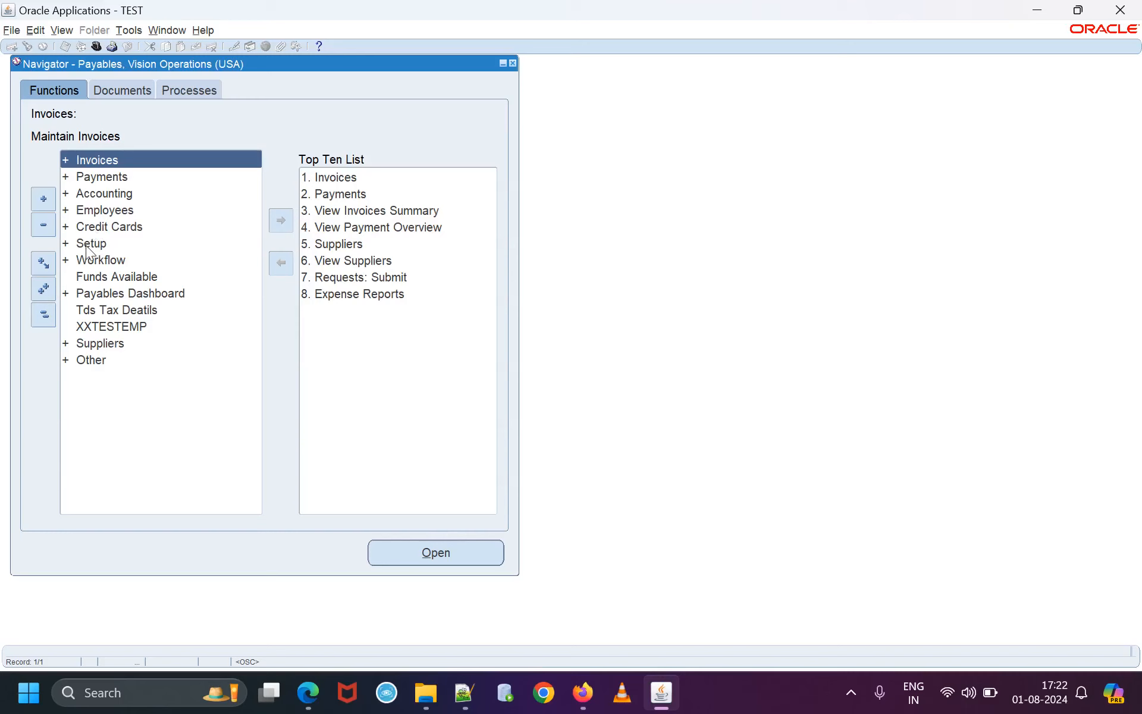
{"action": "left_click", "coordinate": [86, 244]}
{"action": "double_click", "coordinate": [87, 244]}
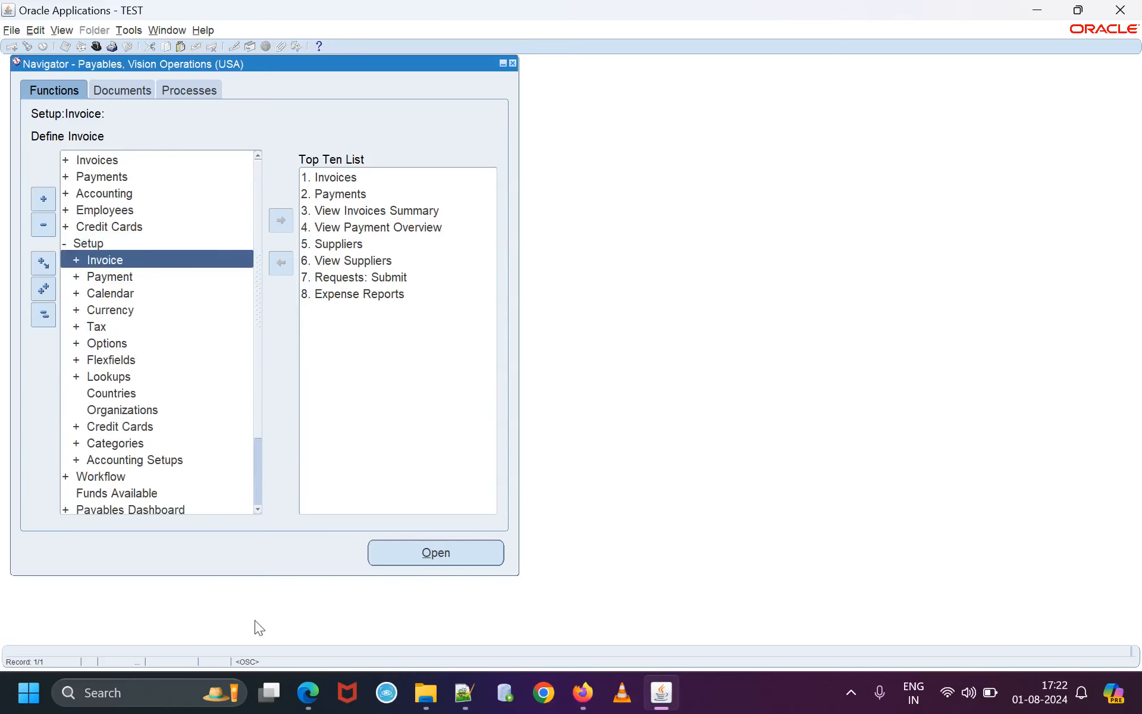
{"action": "left_click", "coordinate": [468, 694]}
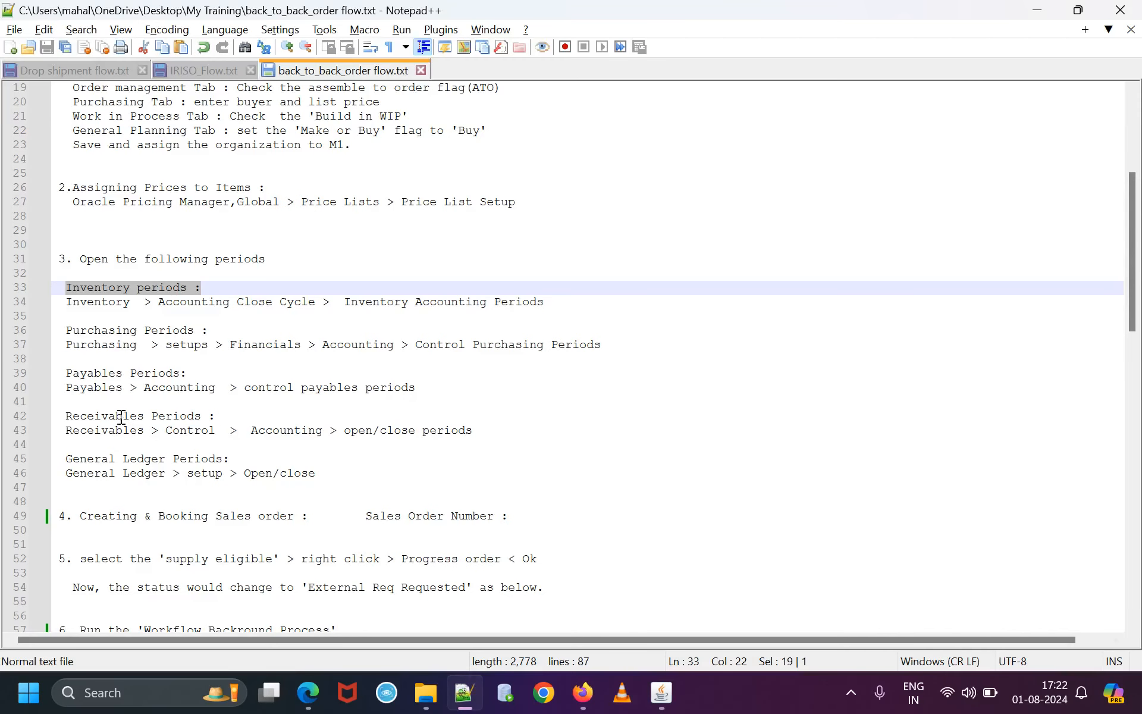
{"action": "left_click", "coordinate": [1035, 11]}
{"action": "left_click", "coordinate": [41, 318]}
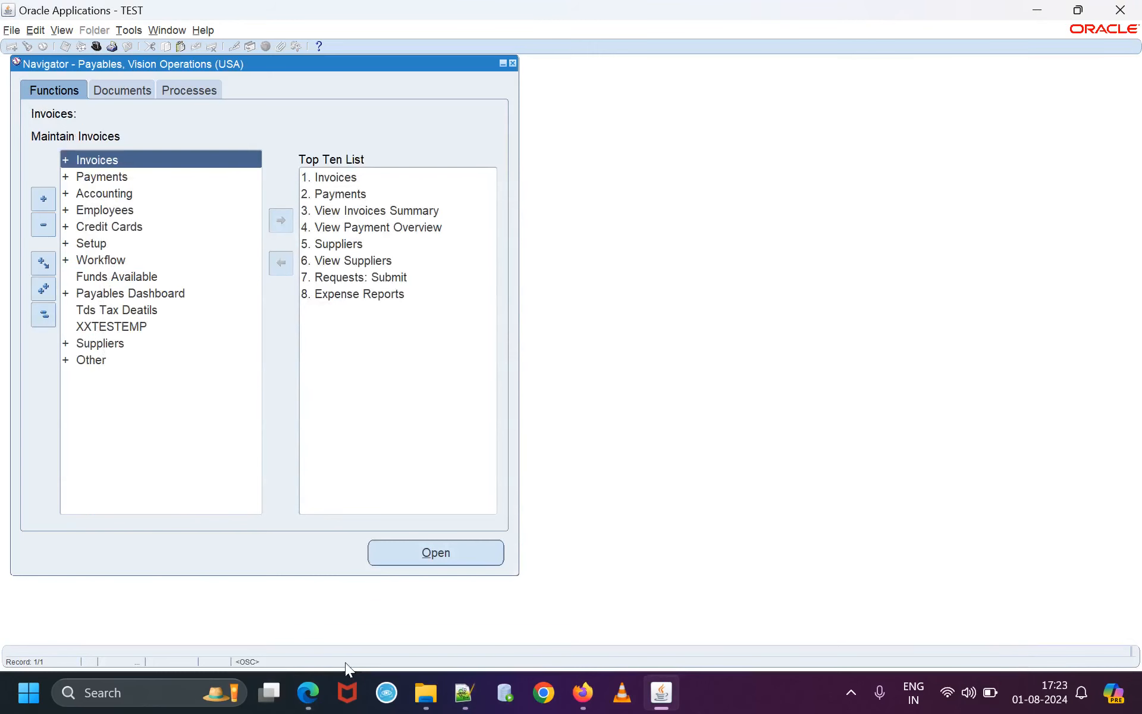
Check the payables path in the notes, open Control Payables Periods for ledger Vision Operations (USA), review the 2024 period statuses and close the form.
{"action": "left_click", "coordinate": [465, 701]}
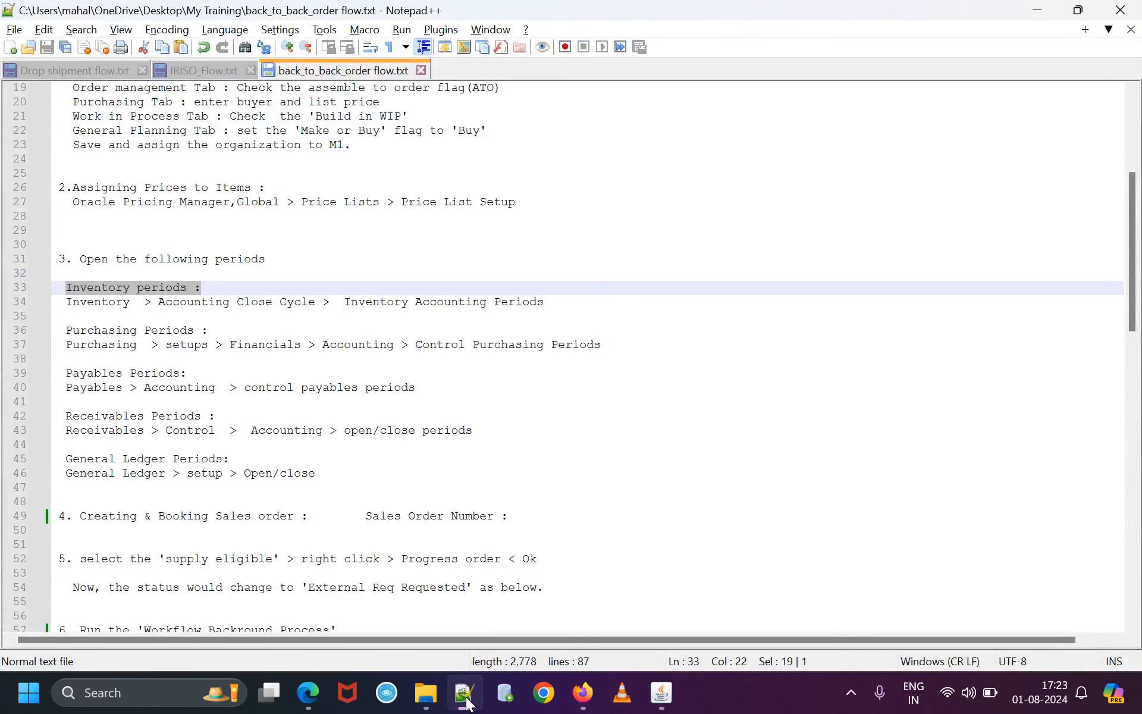
{"action": "left_click", "coordinate": [466, 701]}
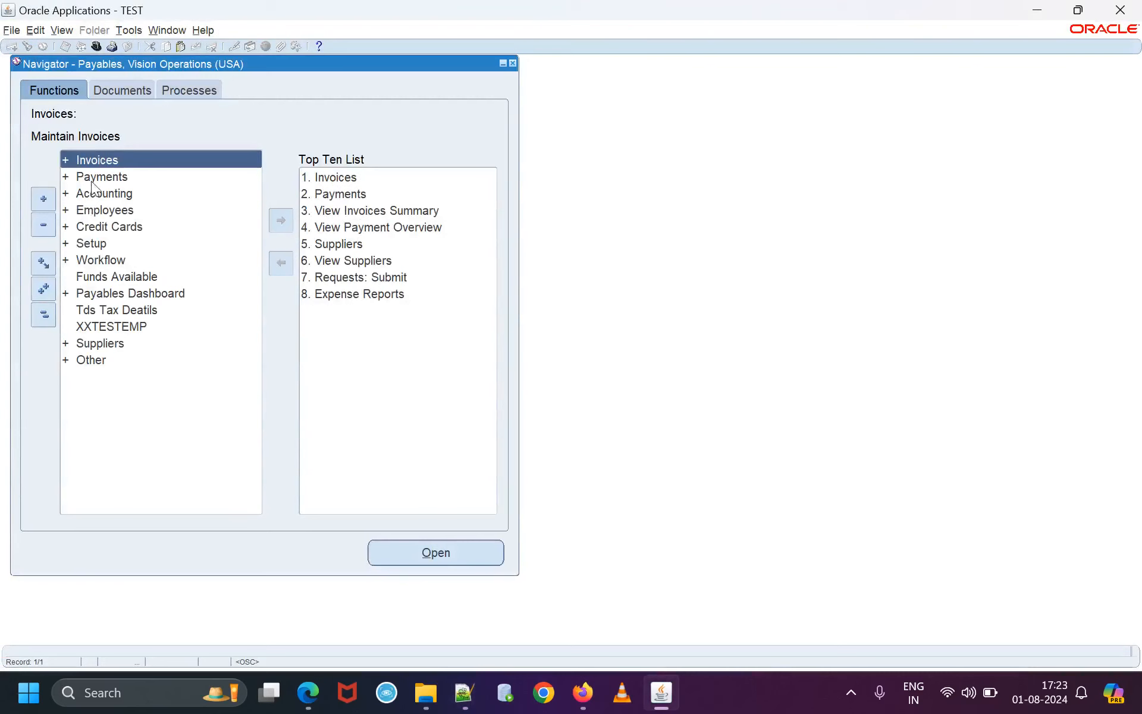
{"action": "double_click", "coordinate": [97, 191]}
{"action": "double_click", "coordinate": [108, 211]}
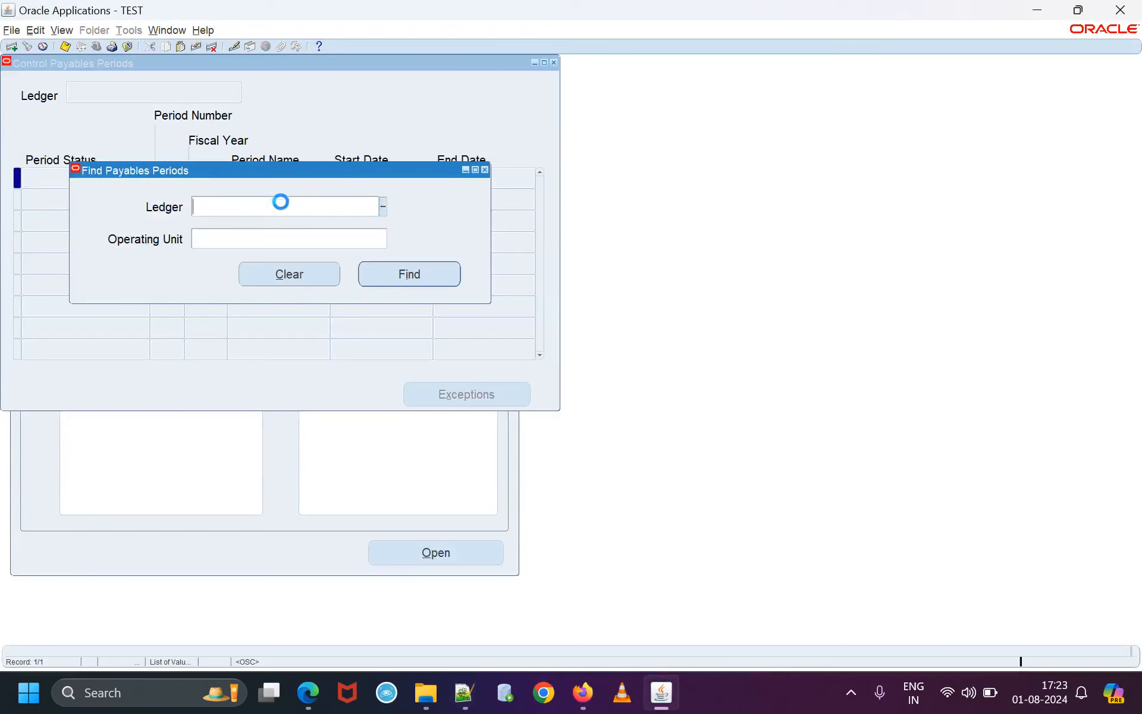
{"action": "left_click", "coordinate": [285, 312]}
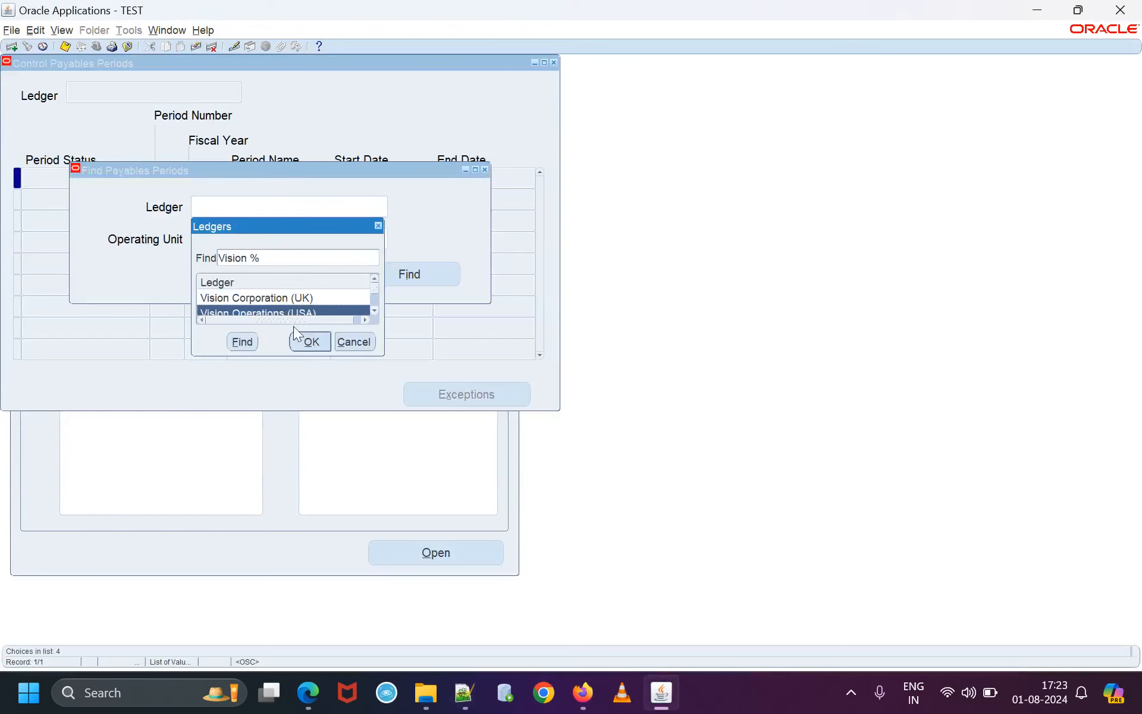
{"action": "left_click", "coordinate": [311, 342]}
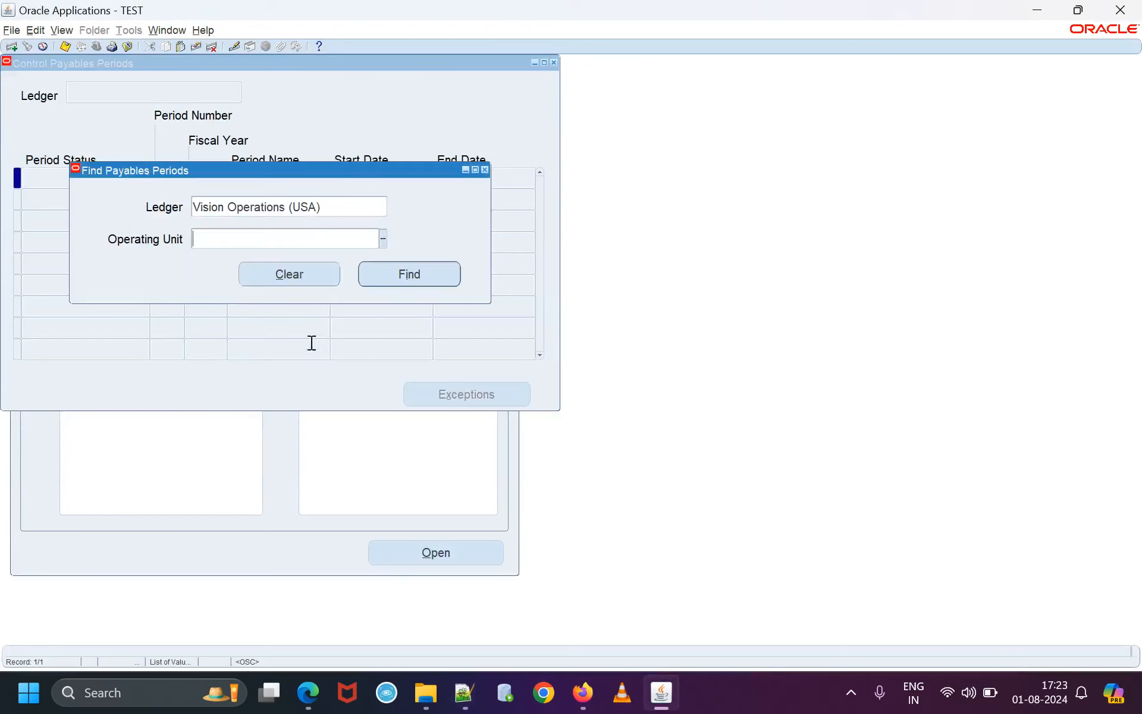
{"action": "left_click", "coordinate": [428, 272]}
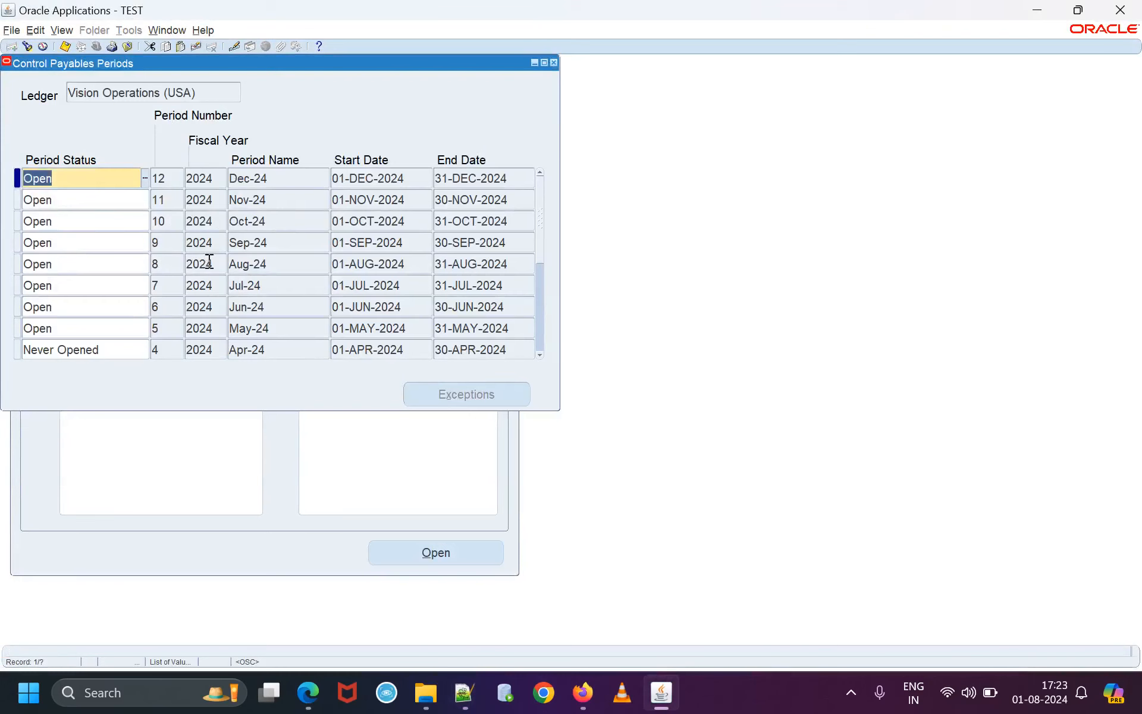
{"action": "left_click", "coordinate": [555, 62]}
Change the Oracle Applications responsibility to Receivables, Vision Operations (USA).
{"action": "left_click", "coordinate": [95, 46]}
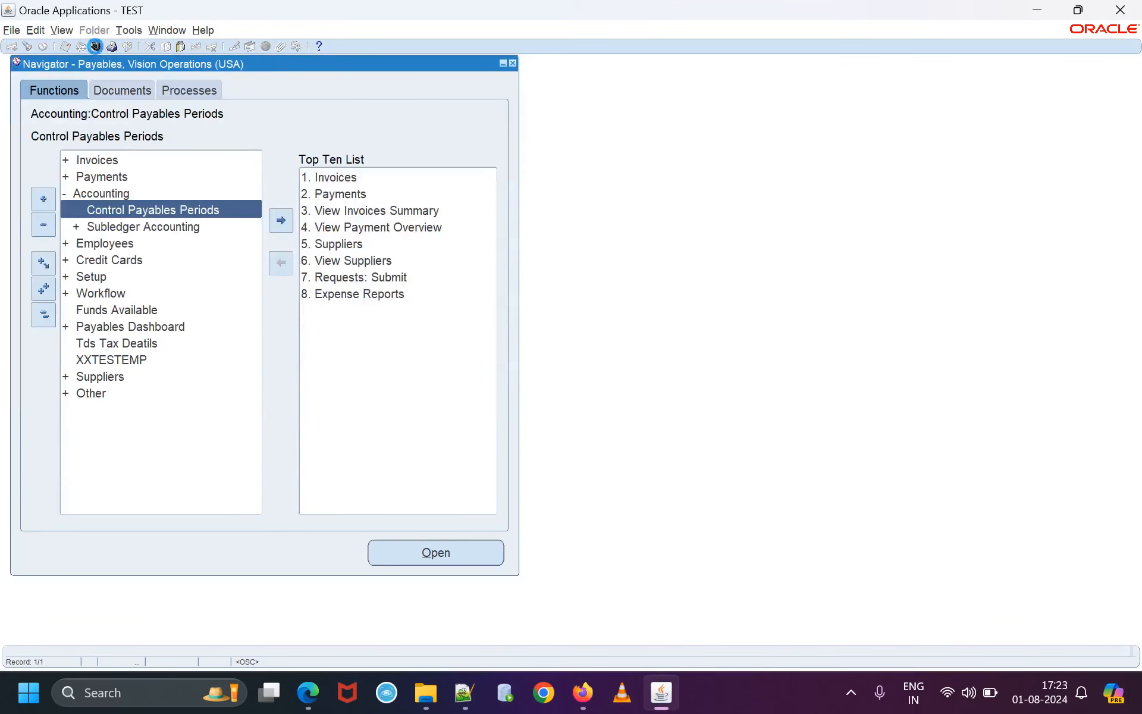
{"action": "type", "text": "recei%"}
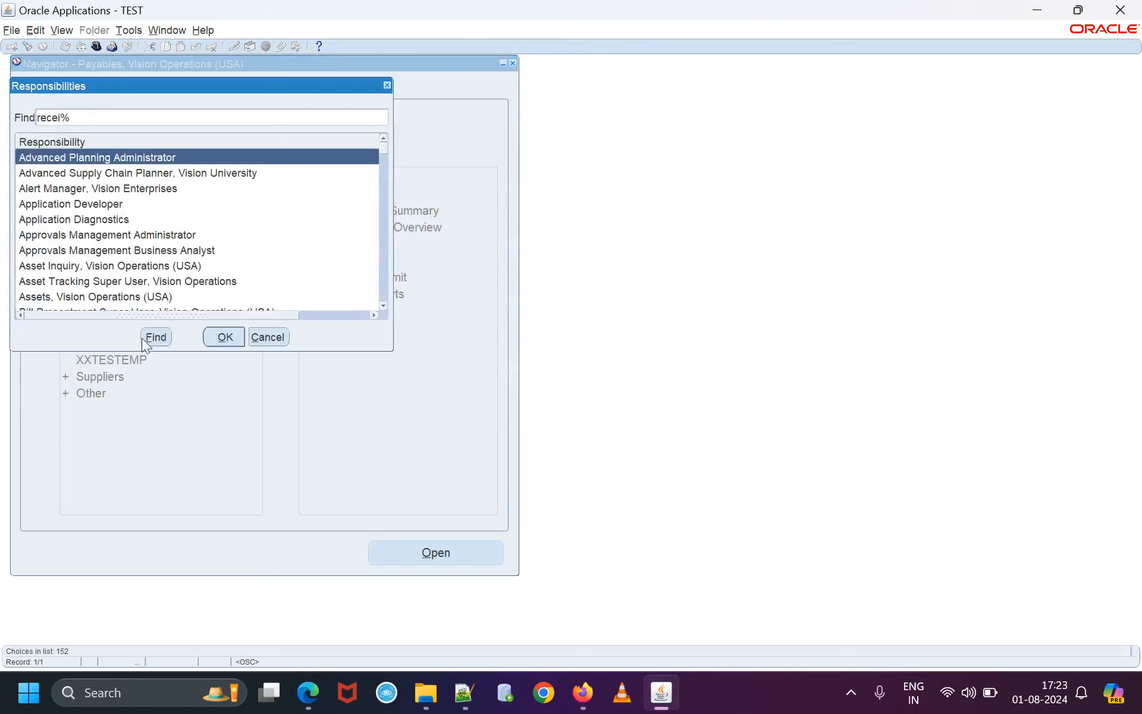
{"action": "left_click", "coordinate": [146, 337]}
{"action": "left_click", "coordinate": [134, 173]}
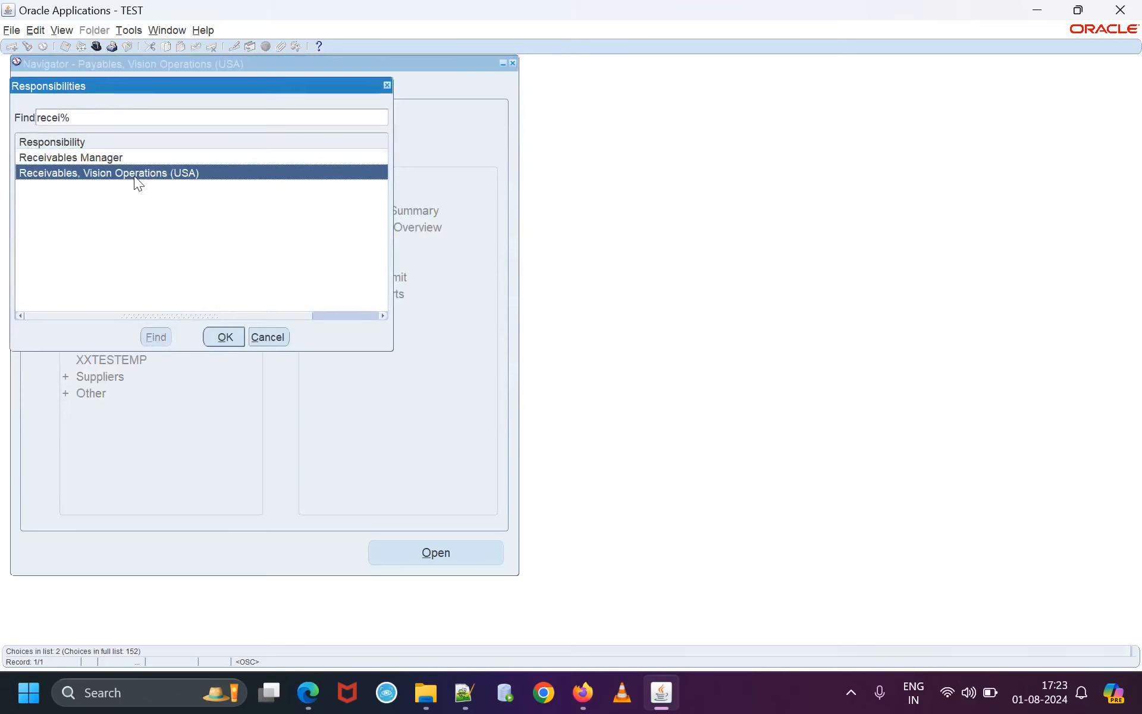
{"action": "left_click", "coordinate": [221, 337]}
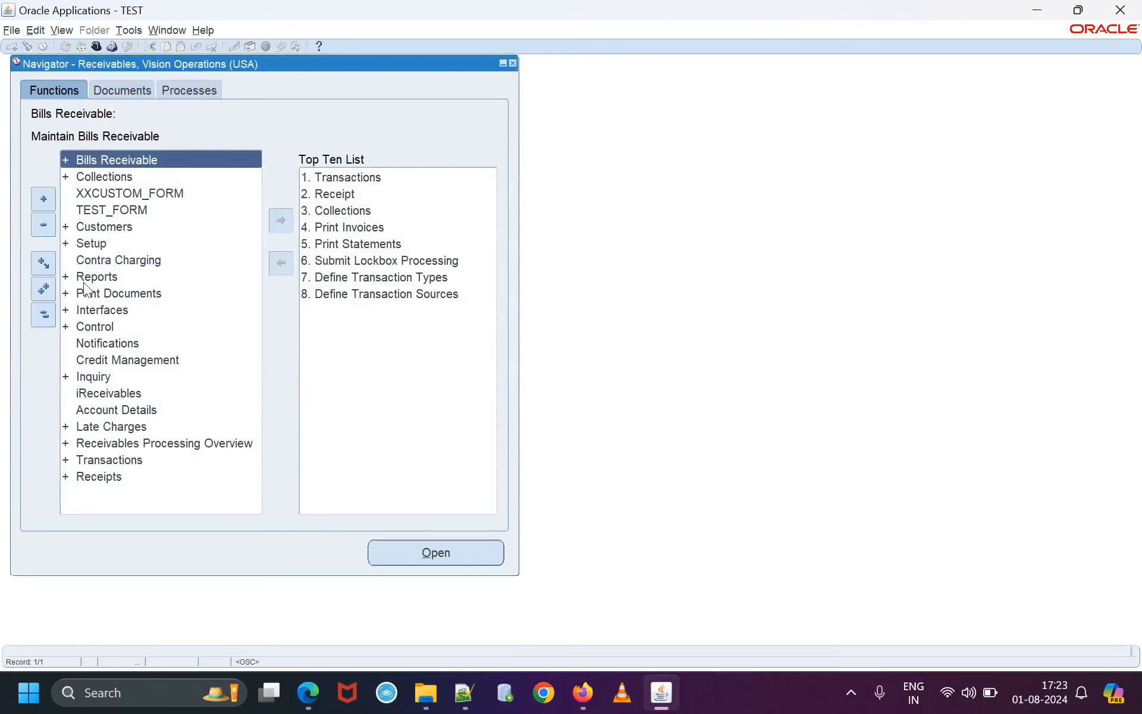
Check the receivables path in the notes and open Open/Close Periods from the Accounting functions under Control.
{"action": "left_click", "coordinate": [468, 695]}
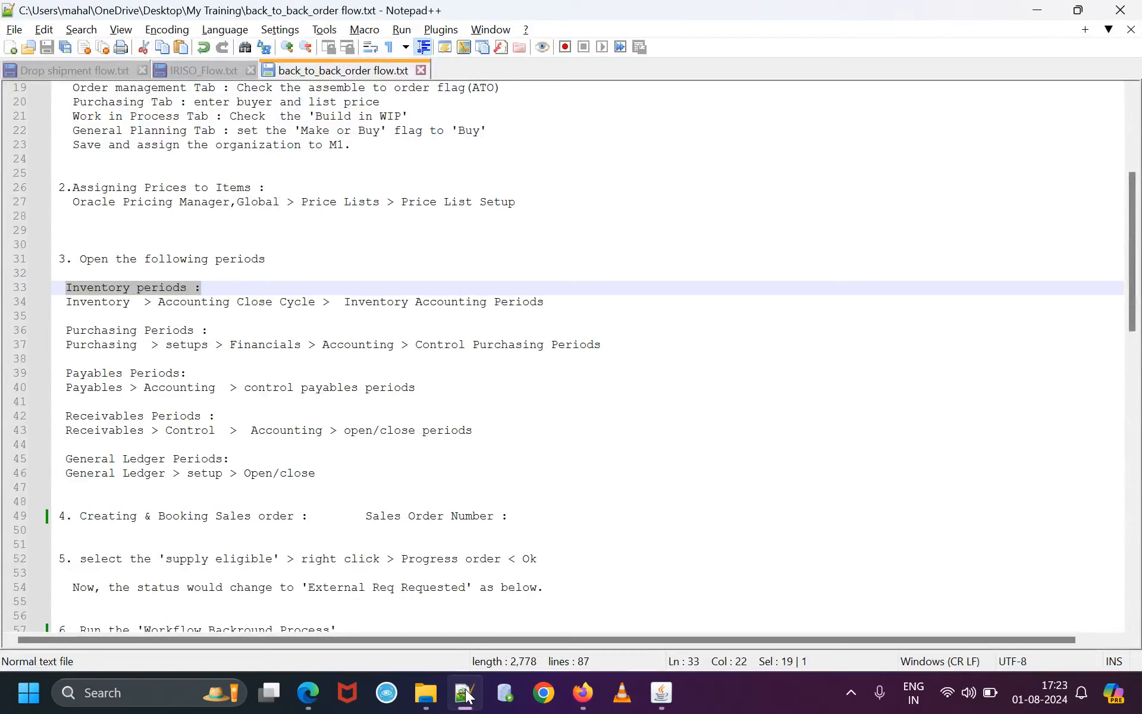
{"action": "left_click", "coordinate": [469, 695]}
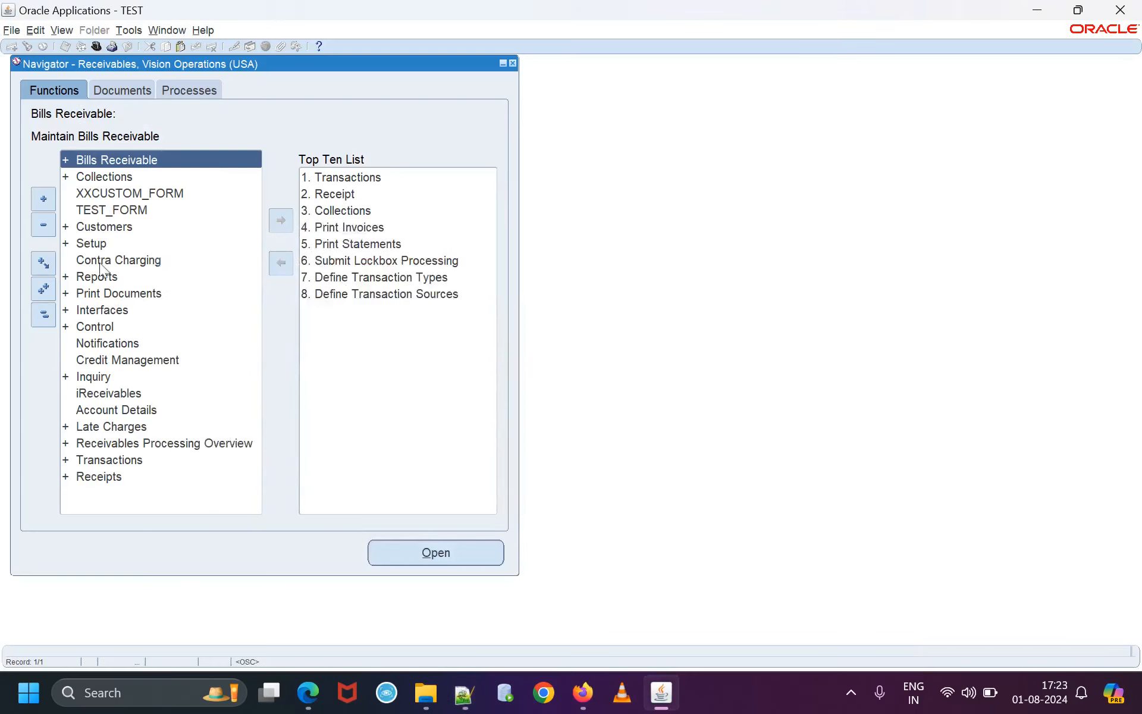
{"action": "left_click", "coordinate": [85, 326]}
{"action": "double_click", "coordinate": [85, 327]}
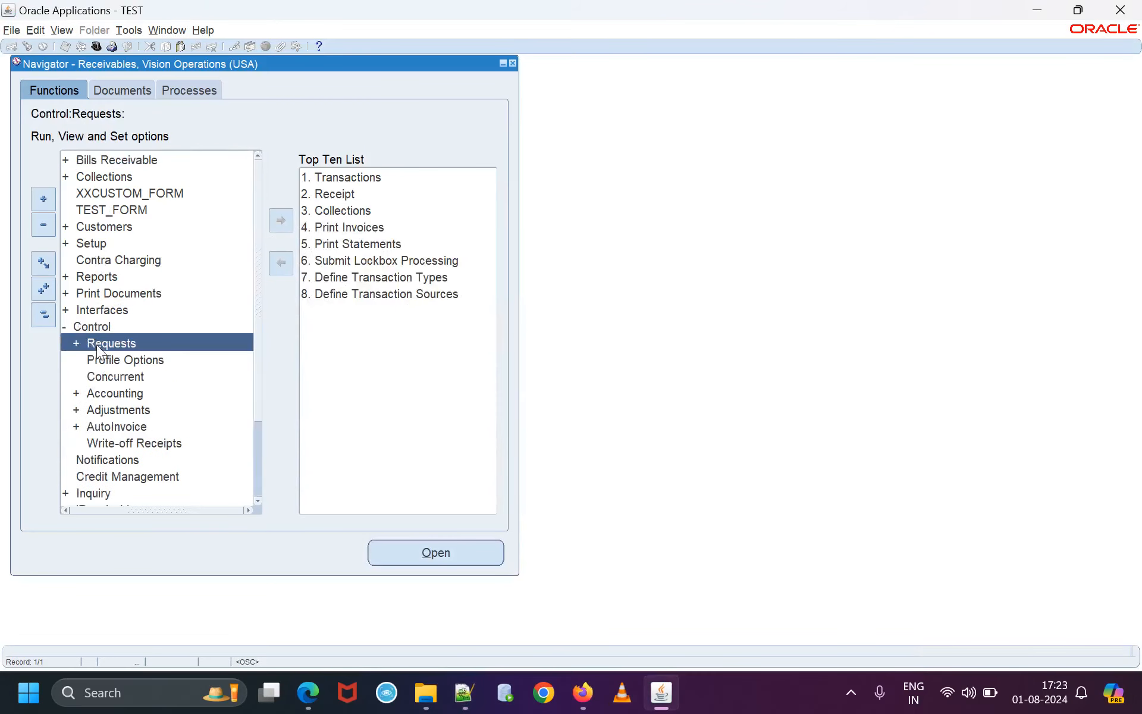
{"action": "scroll", "coordinate": [123, 301], "scroll_direction": "down", "scroll_amount": 2}
{"action": "double_click", "coordinate": [122, 301]}
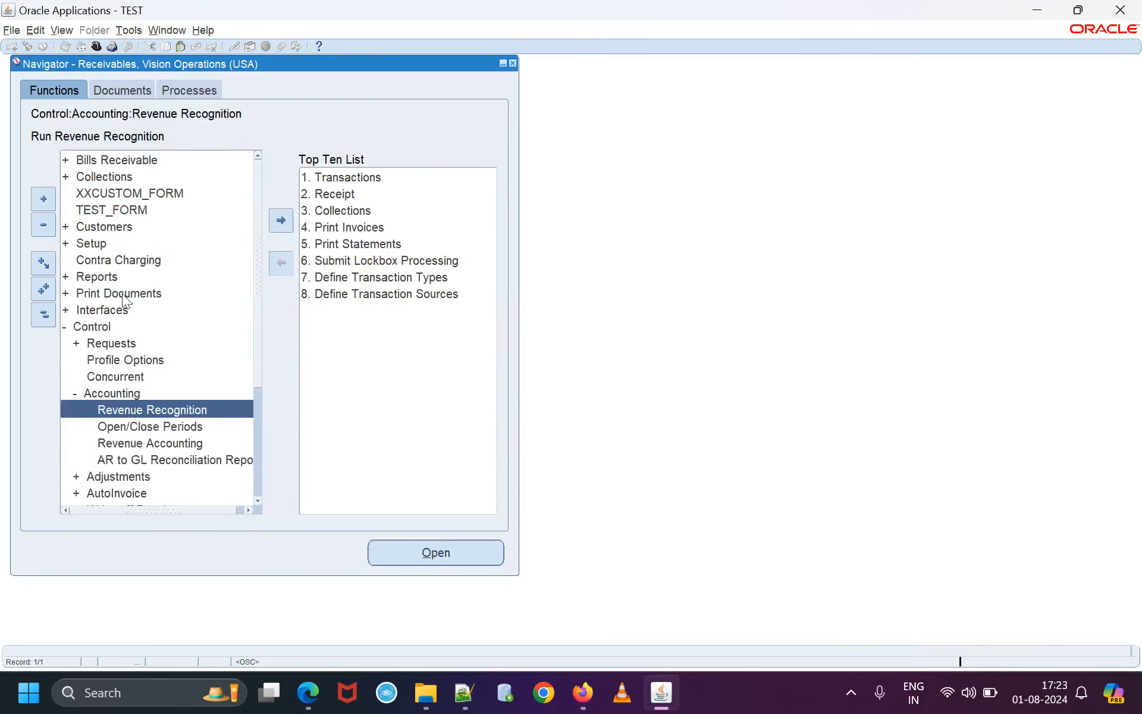
{"action": "double_click", "coordinate": [156, 427]}
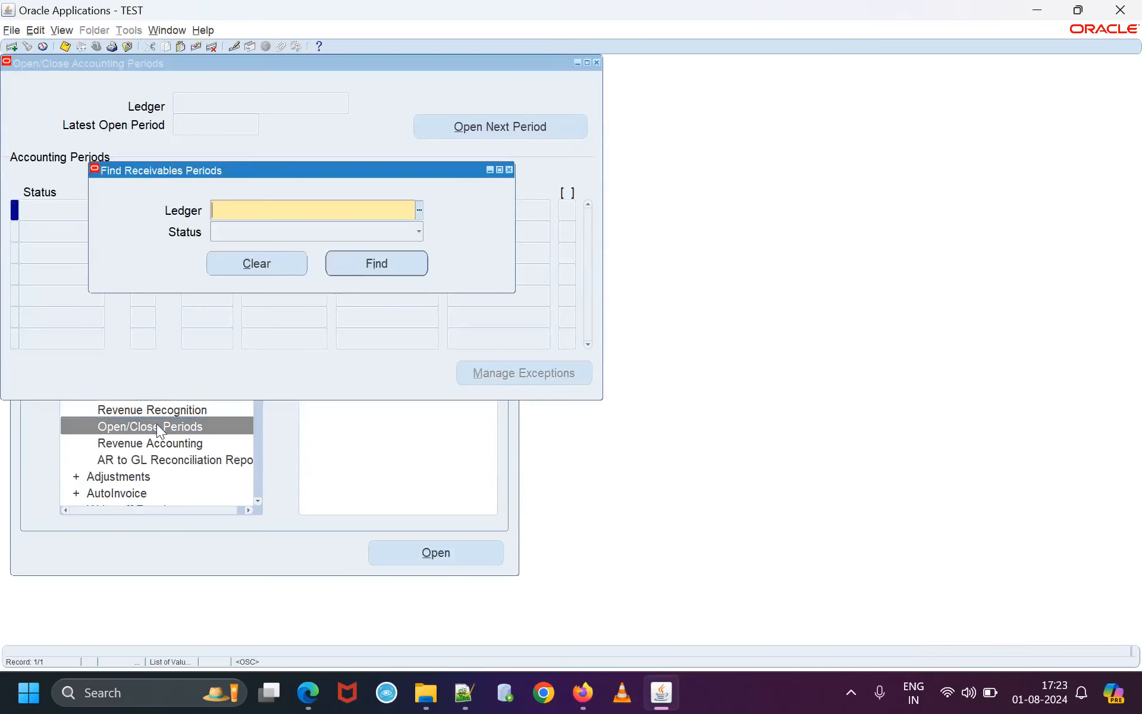
Find the receivables periods for ledger Vision Operations (USA), review the 2024 period statuses and close the form.
{"action": "left_click", "coordinate": [420, 210]}
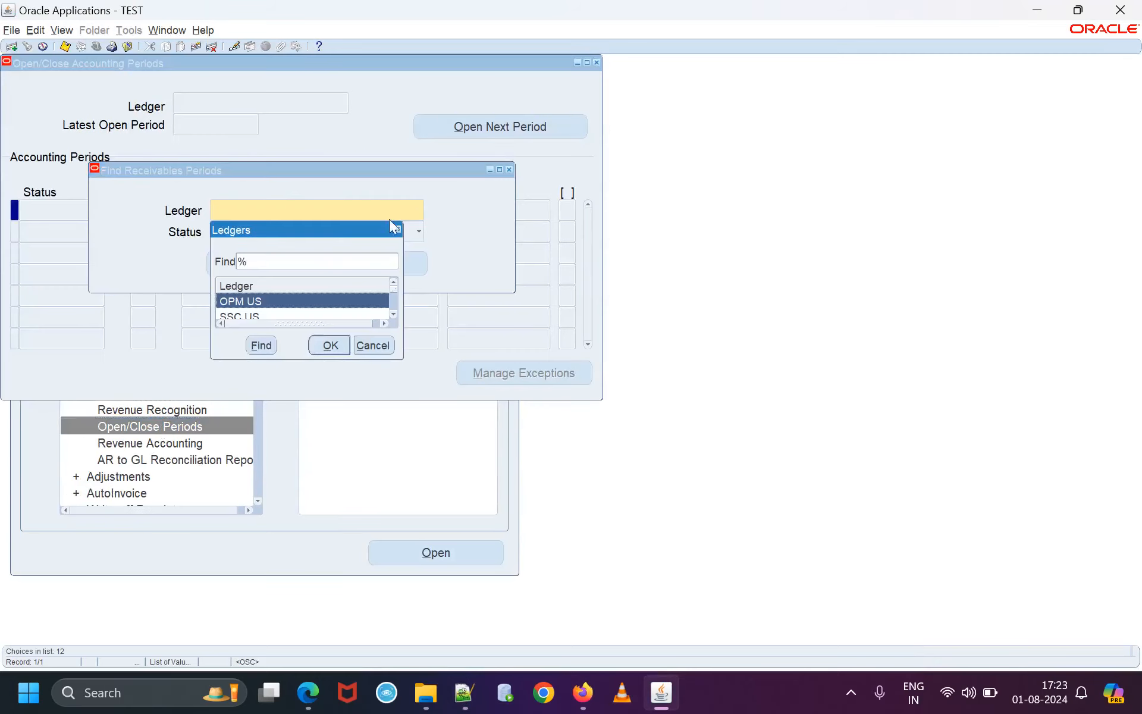
{"action": "scroll", "coordinate": [307, 313], "scroll_direction": "down", "scroll_amount": 2}
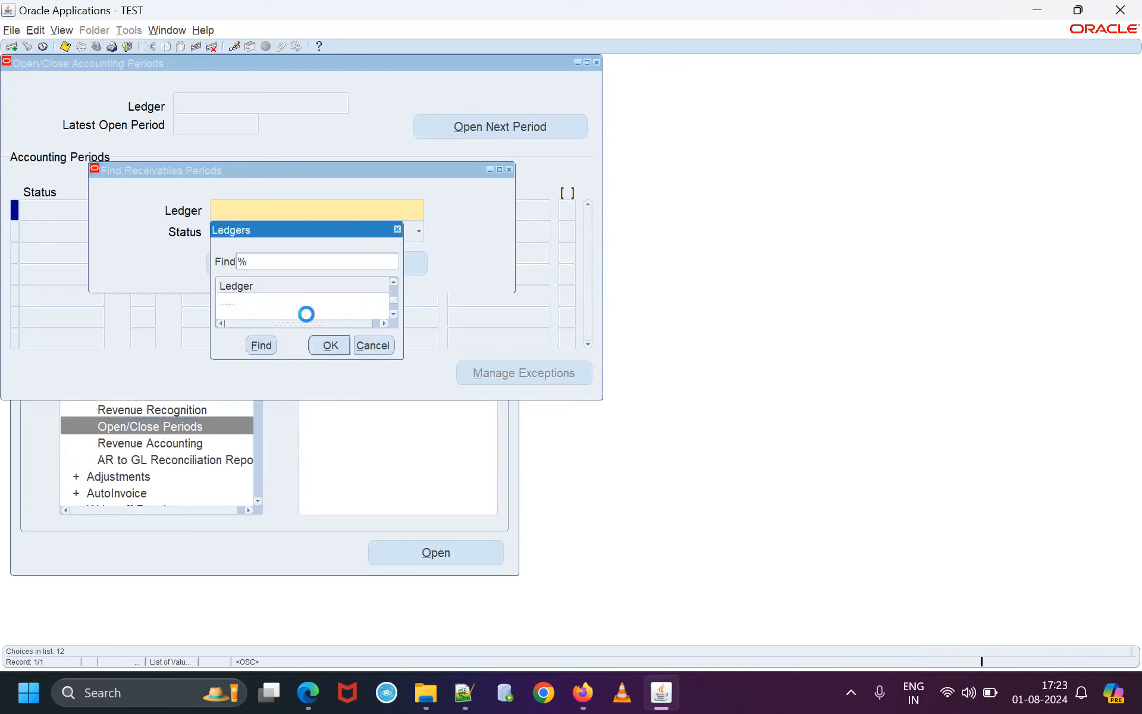
{"action": "left_click", "coordinate": [310, 317]}
{"action": "left_click", "coordinate": [330, 345]}
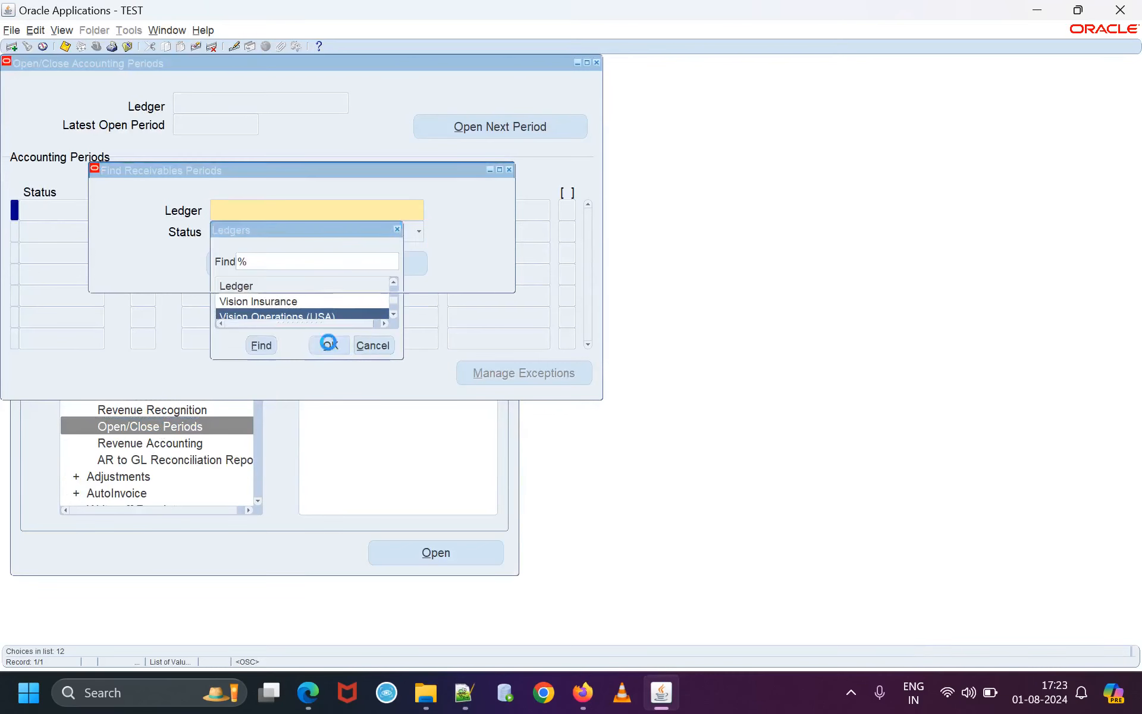
{"action": "left_click", "coordinate": [348, 262]}
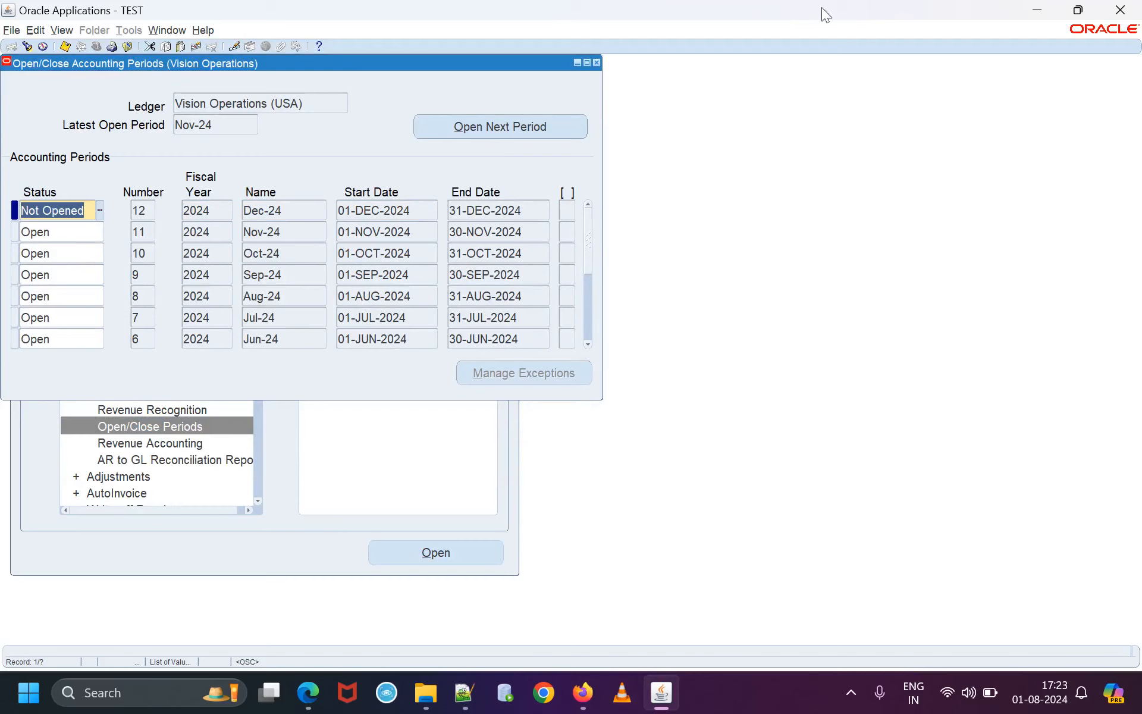
{"action": "left_click", "coordinate": [596, 62]}
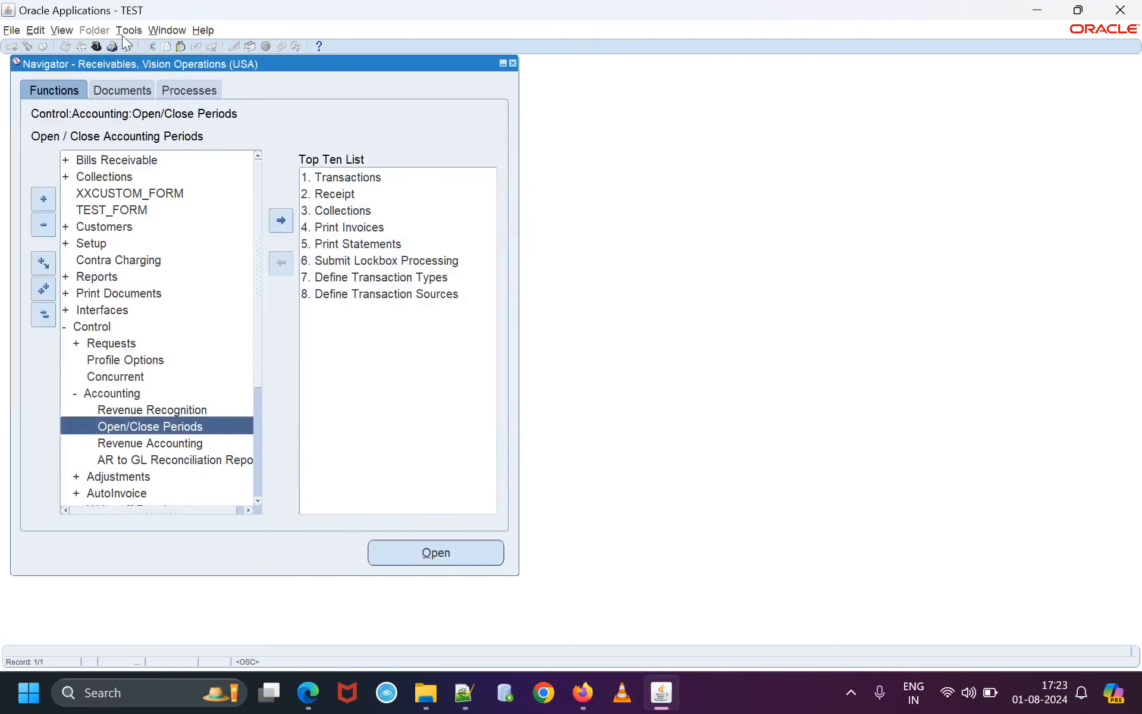
Change the responsibility to General Ledger, Vision Operations (USA).
{"action": "left_click", "coordinate": [94, 47]}
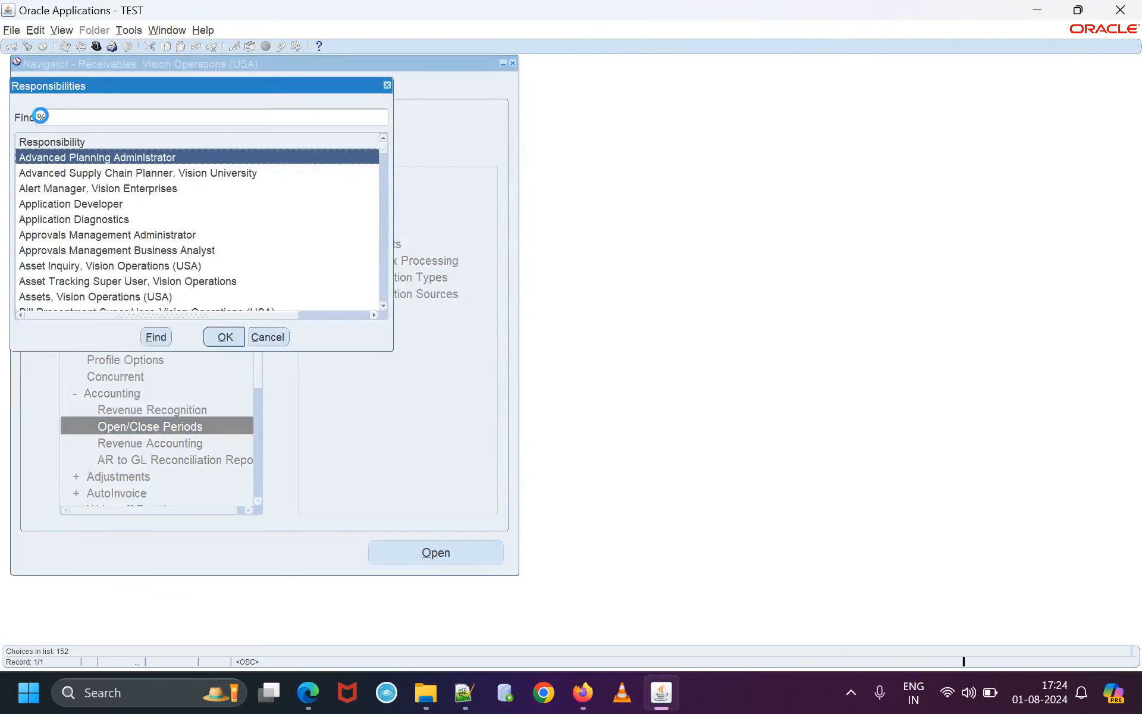
{"action": "type", "text": "gene"}
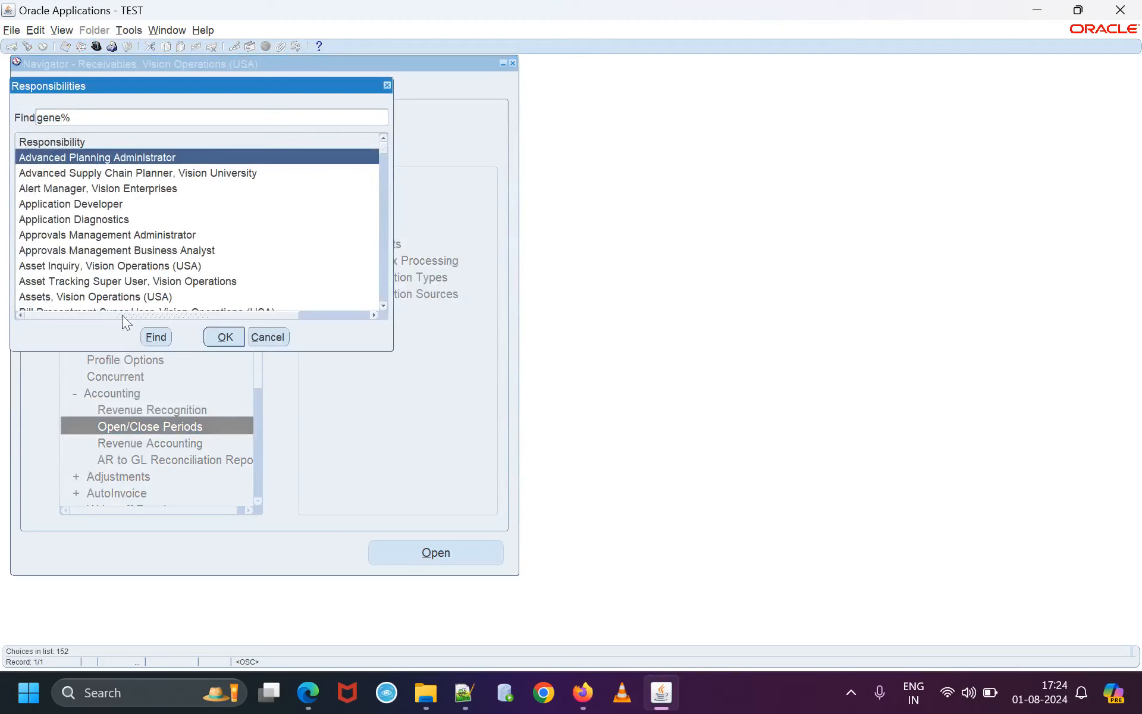
{"action": "left_click", "coordinate": [153, 338]}
{"action": "left_click", "coordinate": [149, 174]}
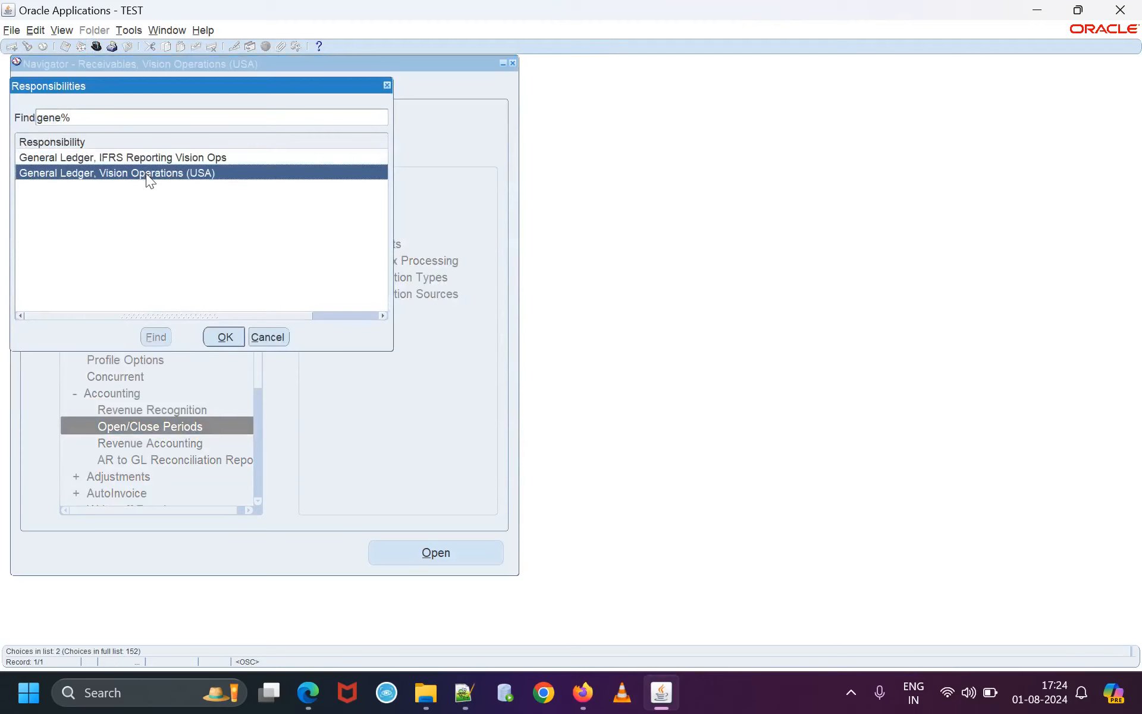
{"action": "left_click", "coordinate": [222, 338]}
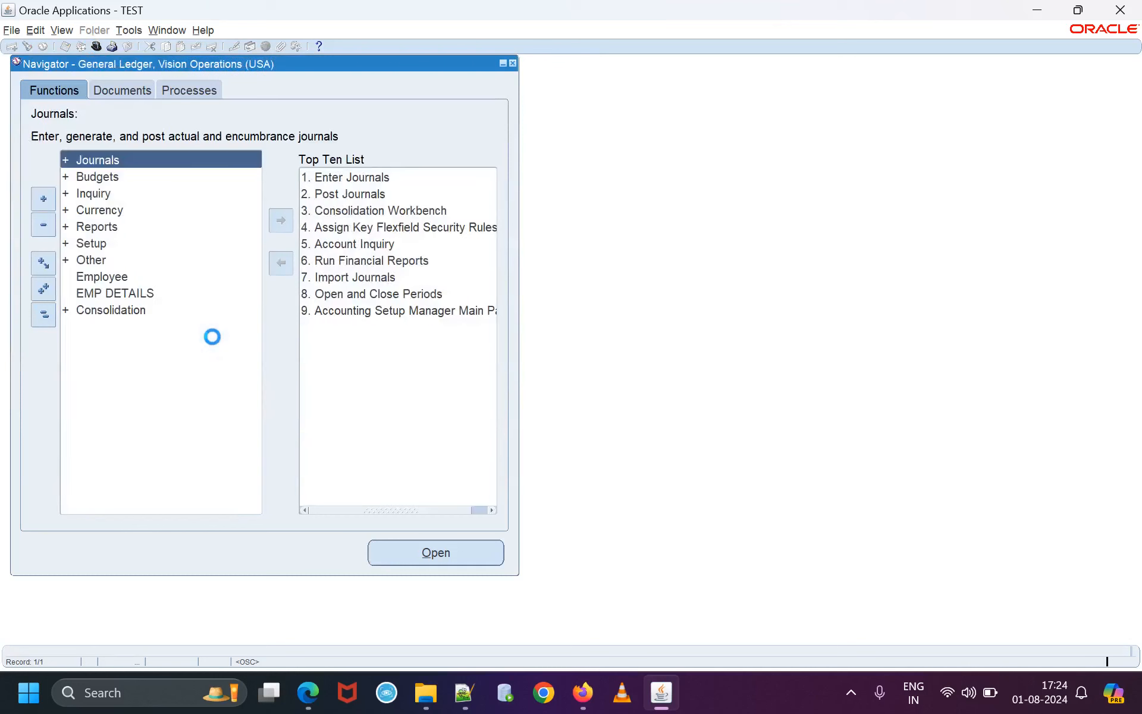
Open the general ledger Open/Close setup, find the Vision Operations (USA) periods, review the 2024 statuses and close the form.
{"action": "double_click", "coordinate": [99, 244]}
{"action": "double_click", "coordinate": [113, 393]}
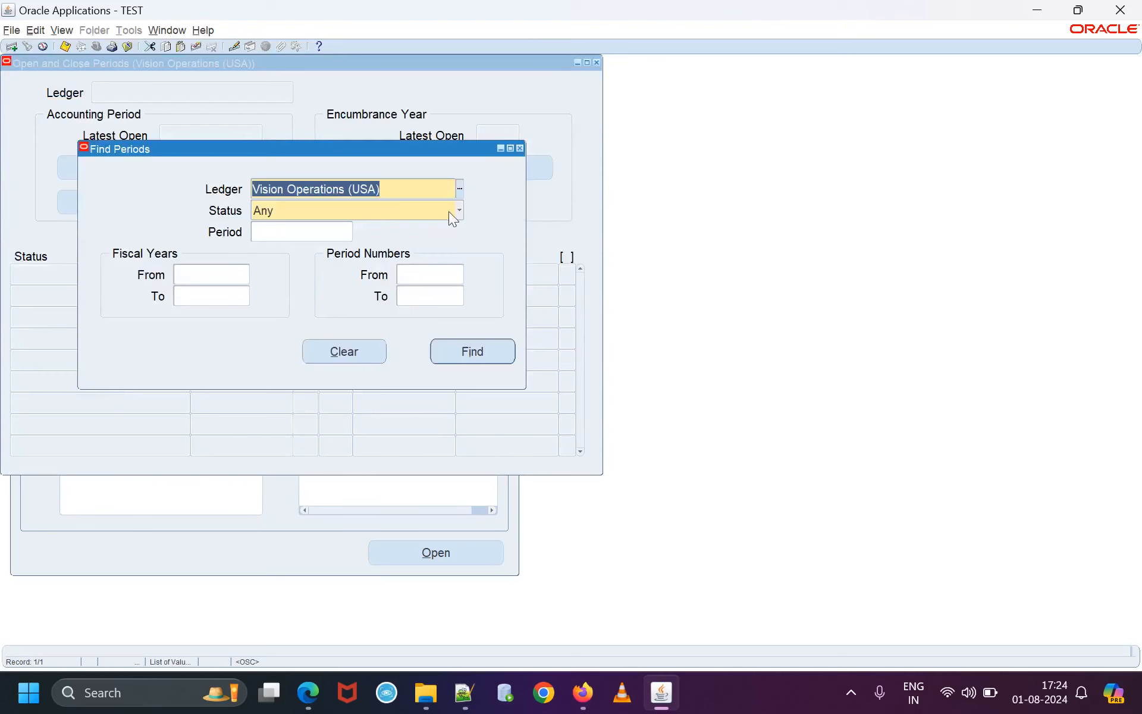
{"action": "left_click", "coordinate": [459, 211]}
{"action": "left_click", "coordinate": [381, 177]}
{"action": "left_click", "coordinate": [486, 351]}
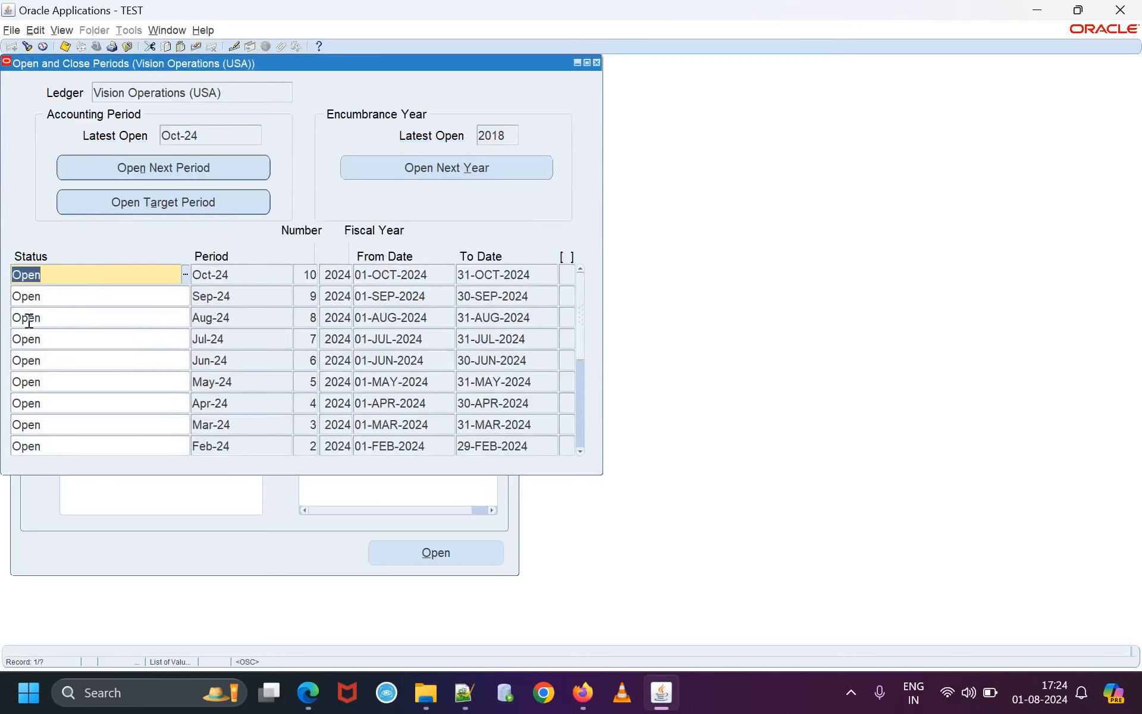
{"action": "left_click", "coordinate": [598, 63]}
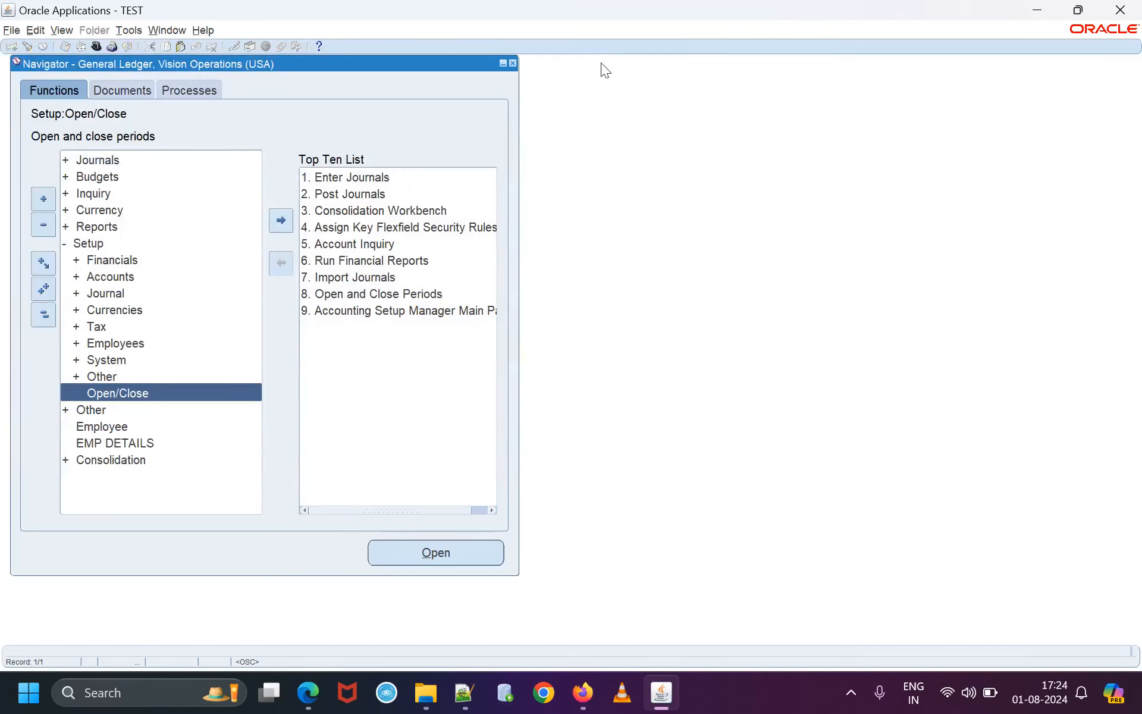
Return to the back-to-back order flow notes and read the entries on general ledger periods and creating and booking the sales order.
{"action": "left_click", "coordinate": [308, 692]}
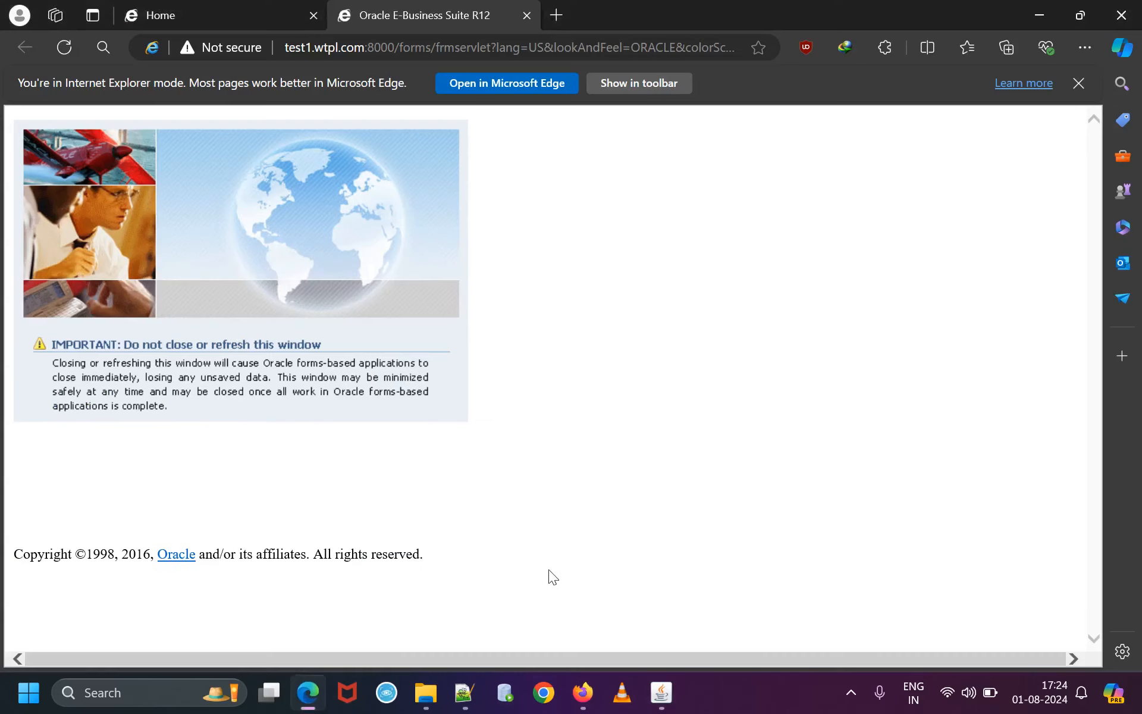
{"action": "left_click", "coordinate": [661, 692]}
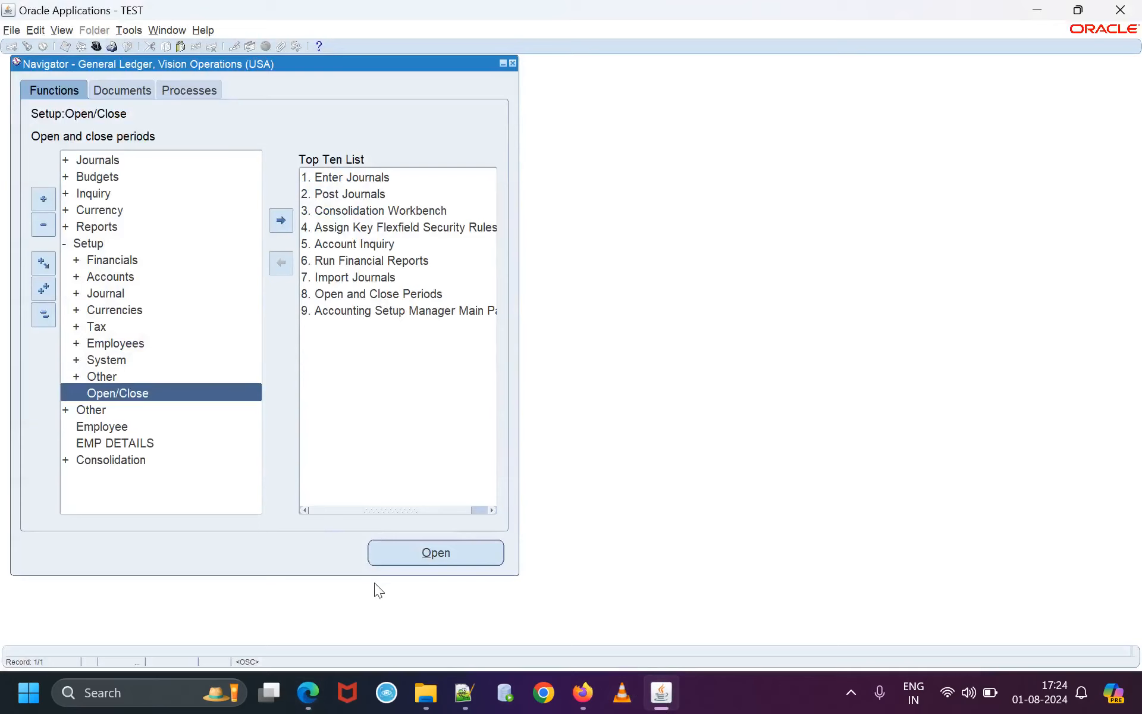
{"action": "left_click", "coordinate": [464, 693]}
{"action": "scroll", "coordinate": [134, 238], "scroll_direction": "down", "scroll_amount": 2}
{"action": "scroll", "coordinate": [145, 322], "scroll_direction": "down", "scroll_amount": 2}
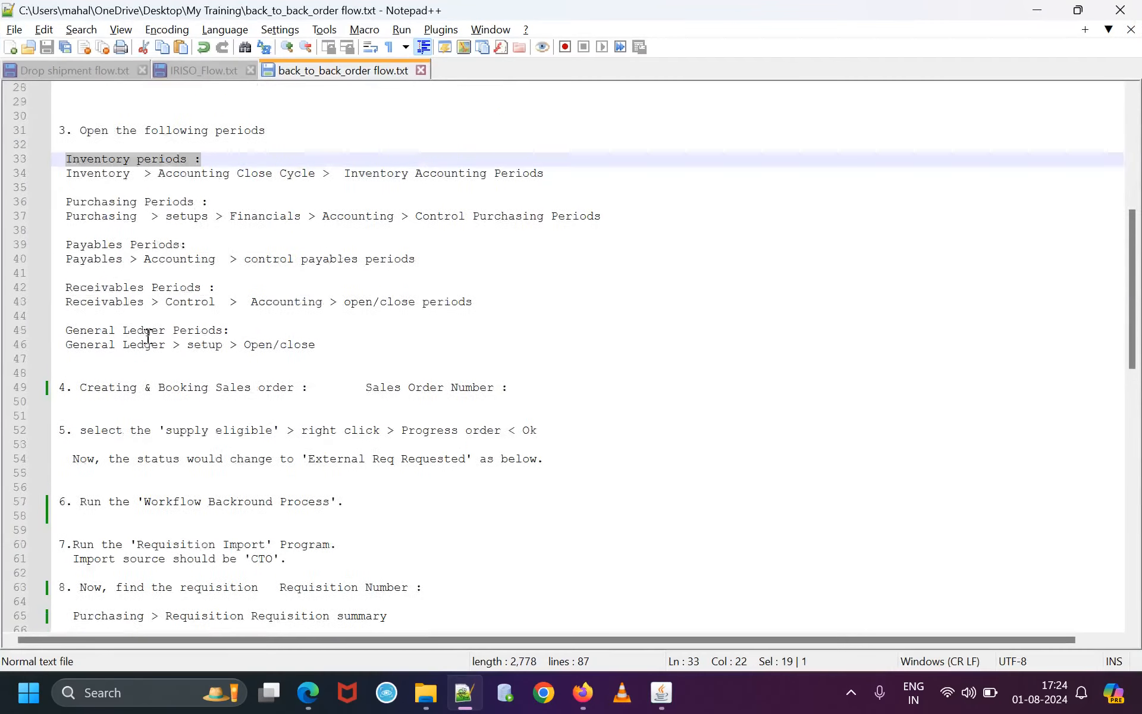
{"action": "left_click_drag", "start_coordinate": [88, 347], "coordinate": [337, 346]}
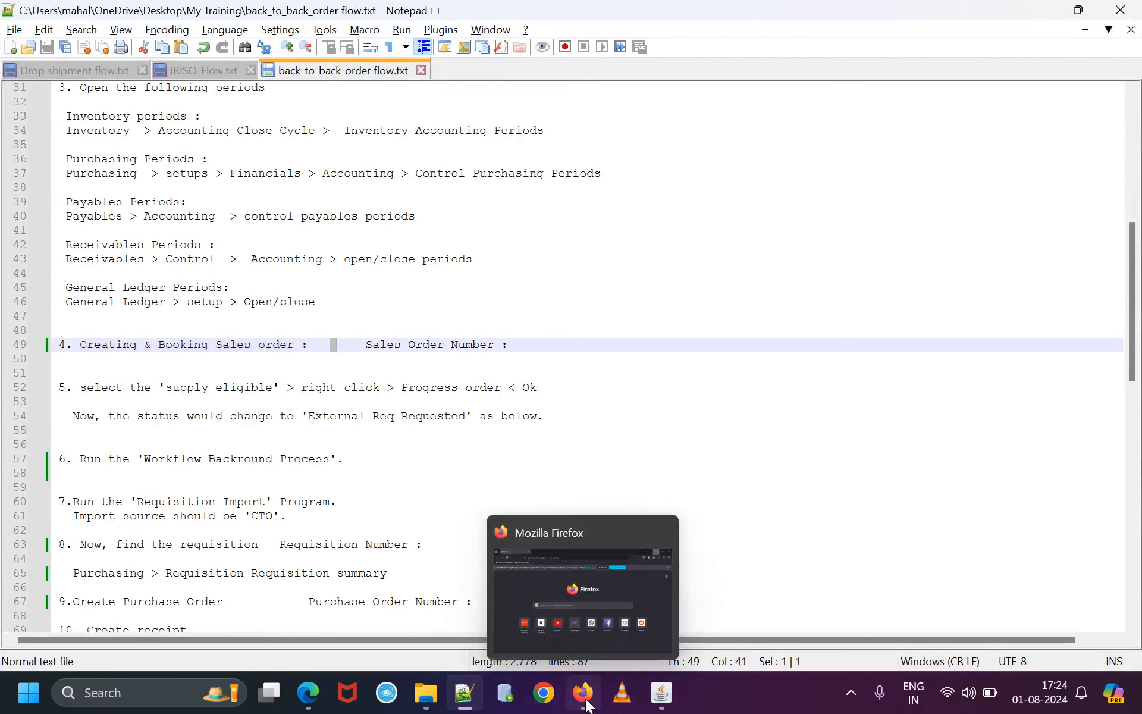
Switch back to Oracle Applications and change the responsibility to Order Management Super User, Vision Operations (USA).
{"action": "mouse_move", "coordinate": [653, 708]}
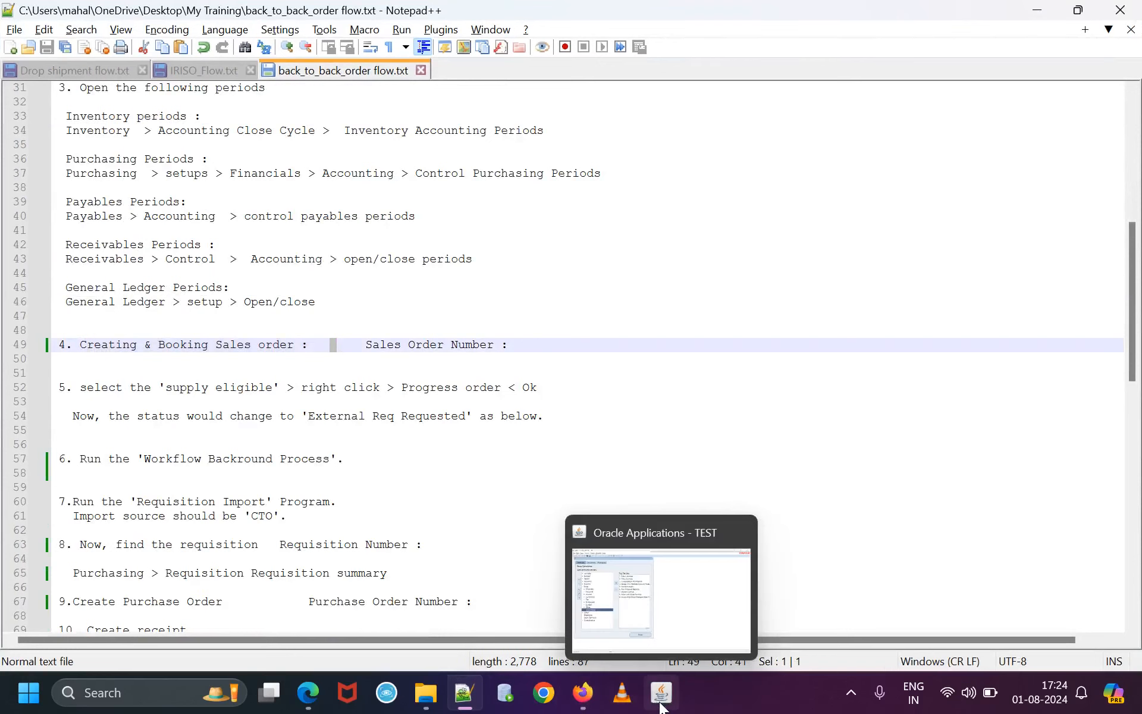
{"action": "left_click", "coordinate": [658, 706]}
{"action": "left_click", "coordinate": [95, 45]}
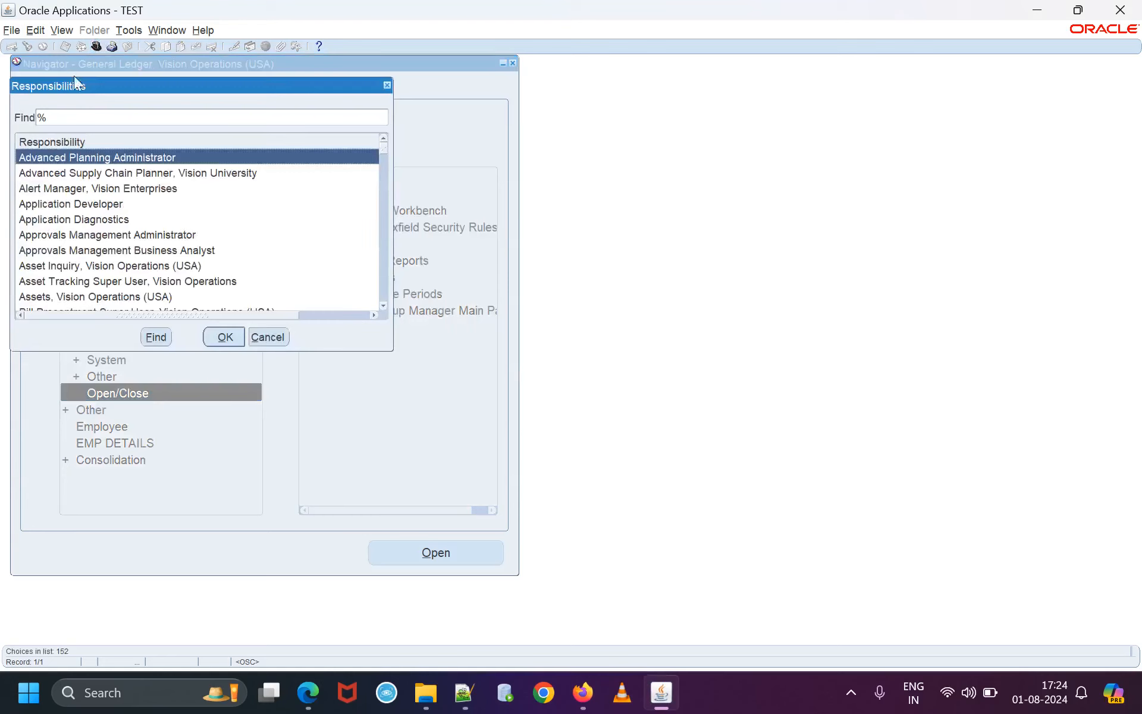
{"action": "type", "text": "order"}
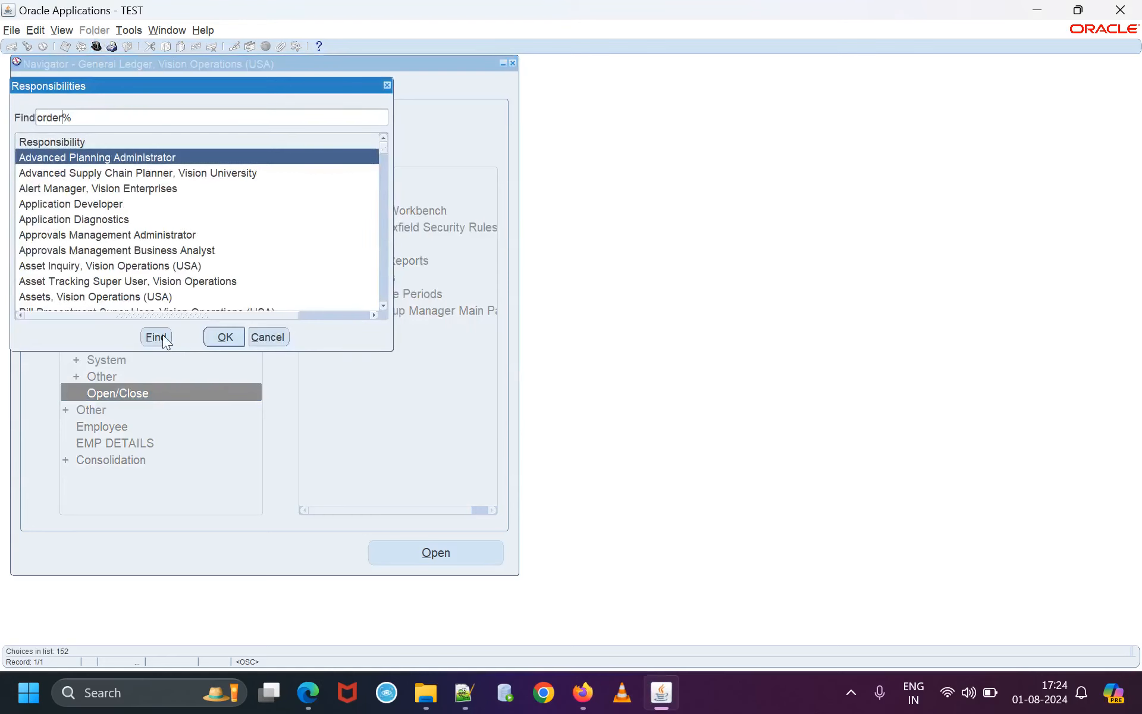
{"action": "left_click", "coordinate": [164, 339]}
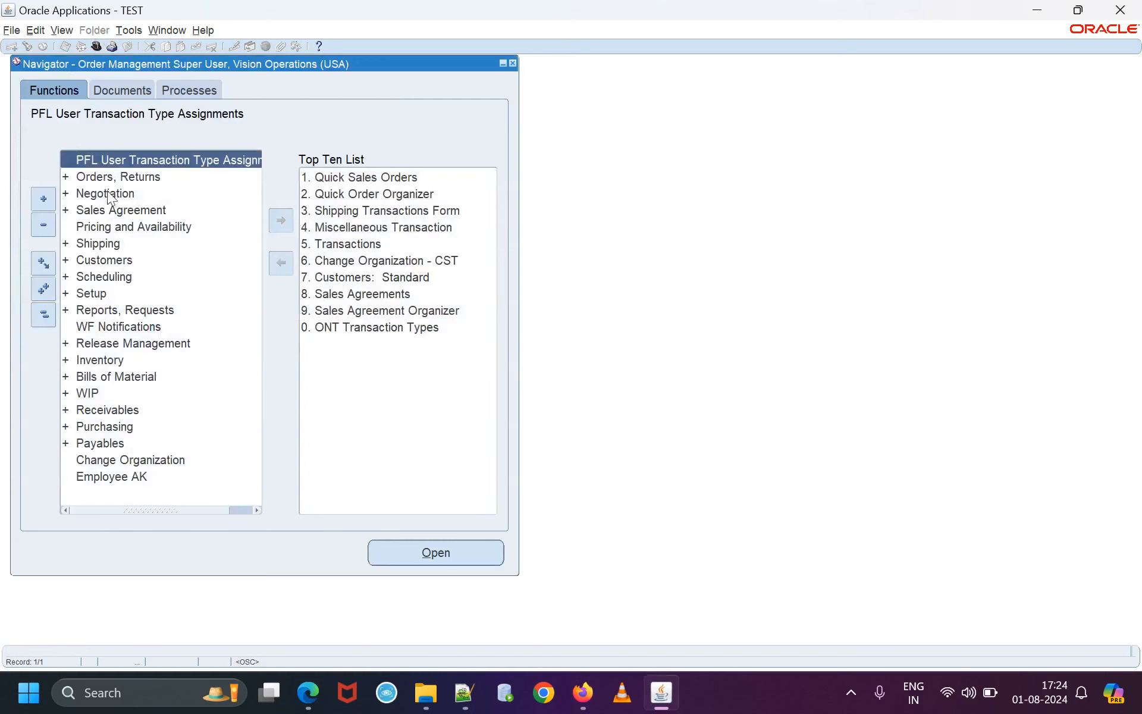
Open a new sales order from the Orders, Returns functions and choose A. C. Networks as the customer.
{"action": "double_click", "coordinate": [102, 178]}
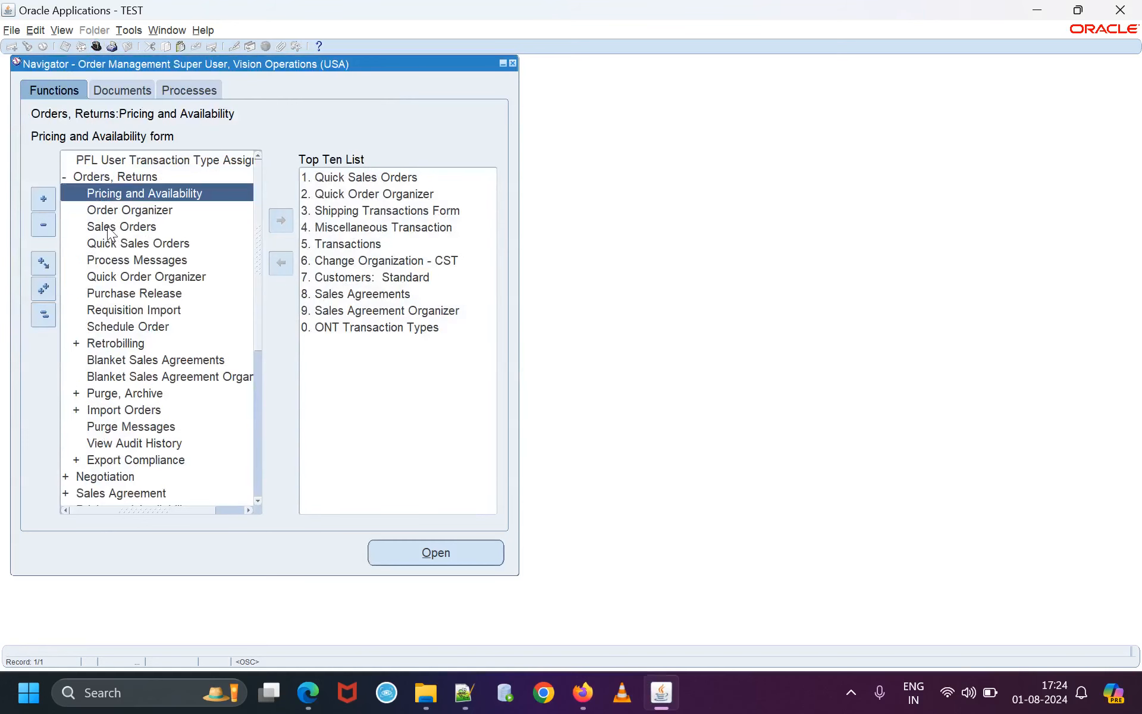
{"action": "left_click", "coordinate": [107, 226]}
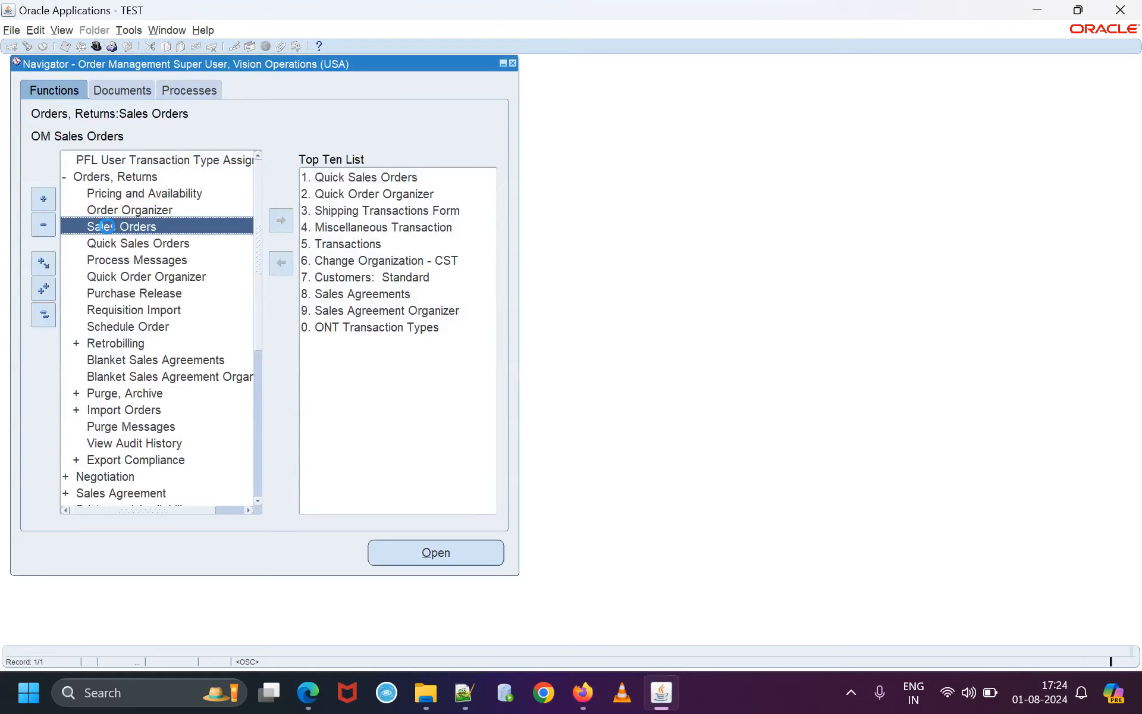
{"action": "double_click", "coordinate": [107, 227]}
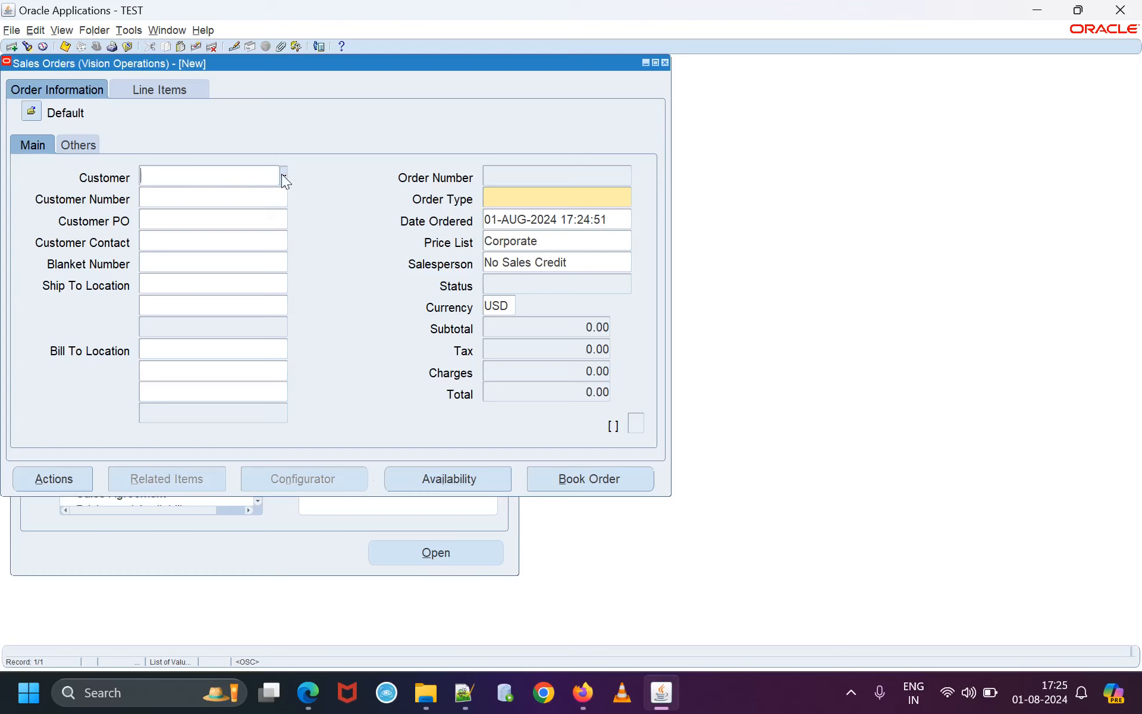
{"action": "type", "text": "%%"}
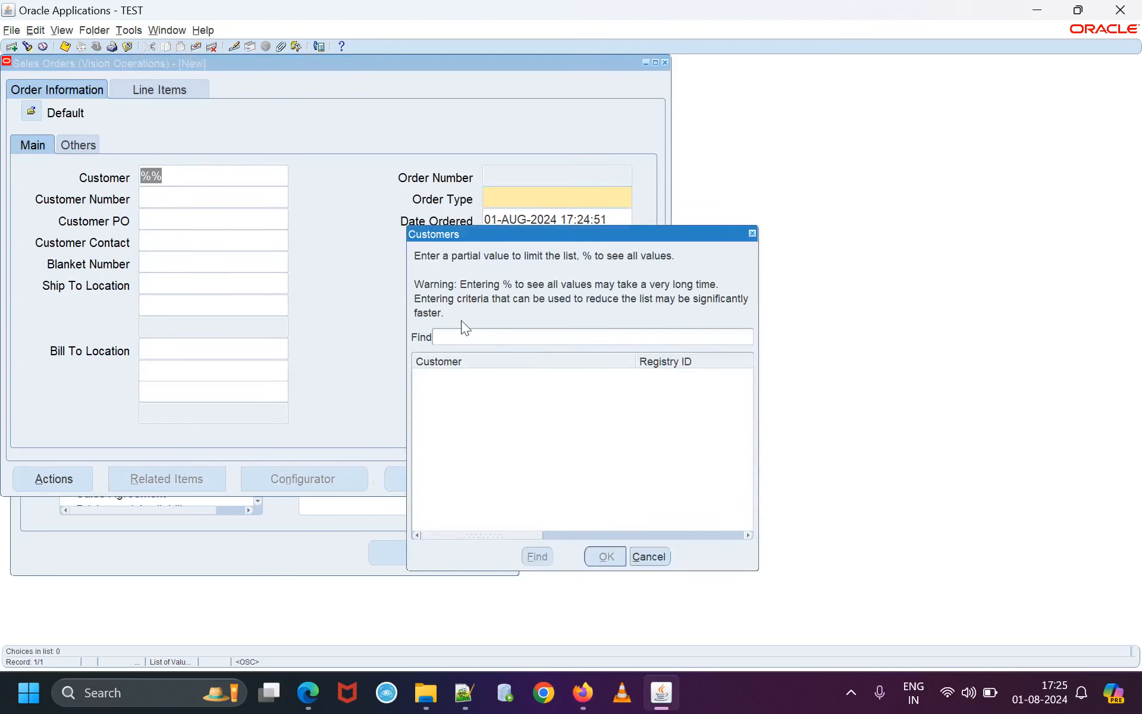
{"action": "left_click", "coordinate": [537, 556]}
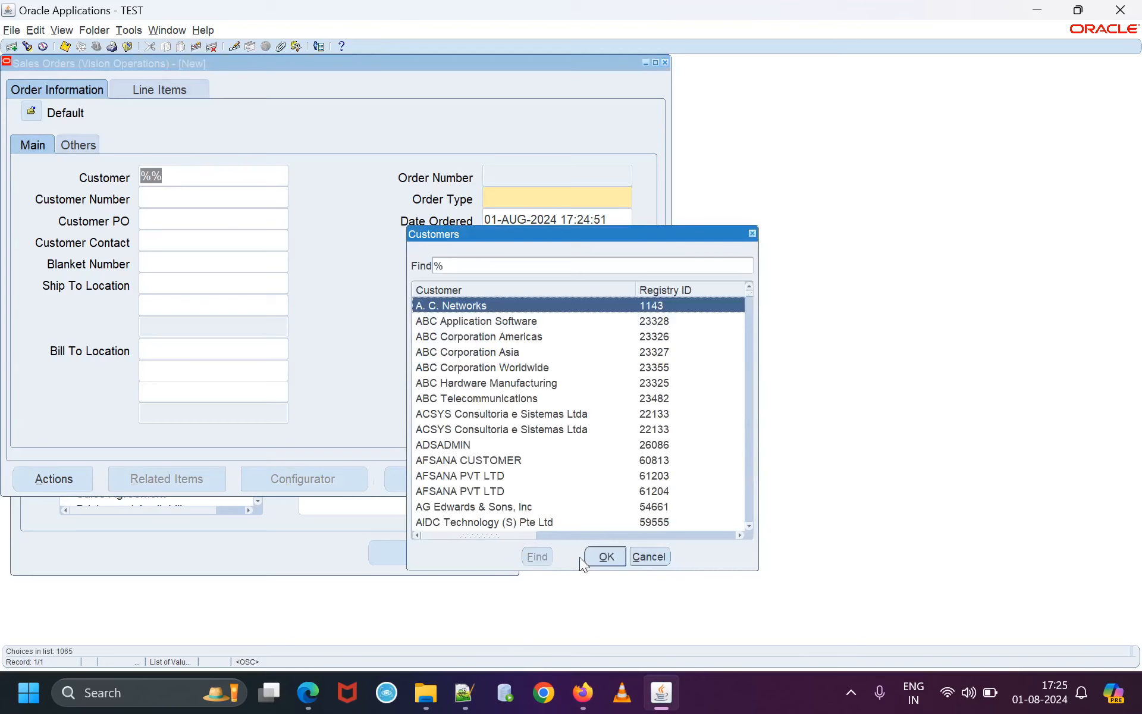
{"action": "left_click", "coordinate": [592, 558]}
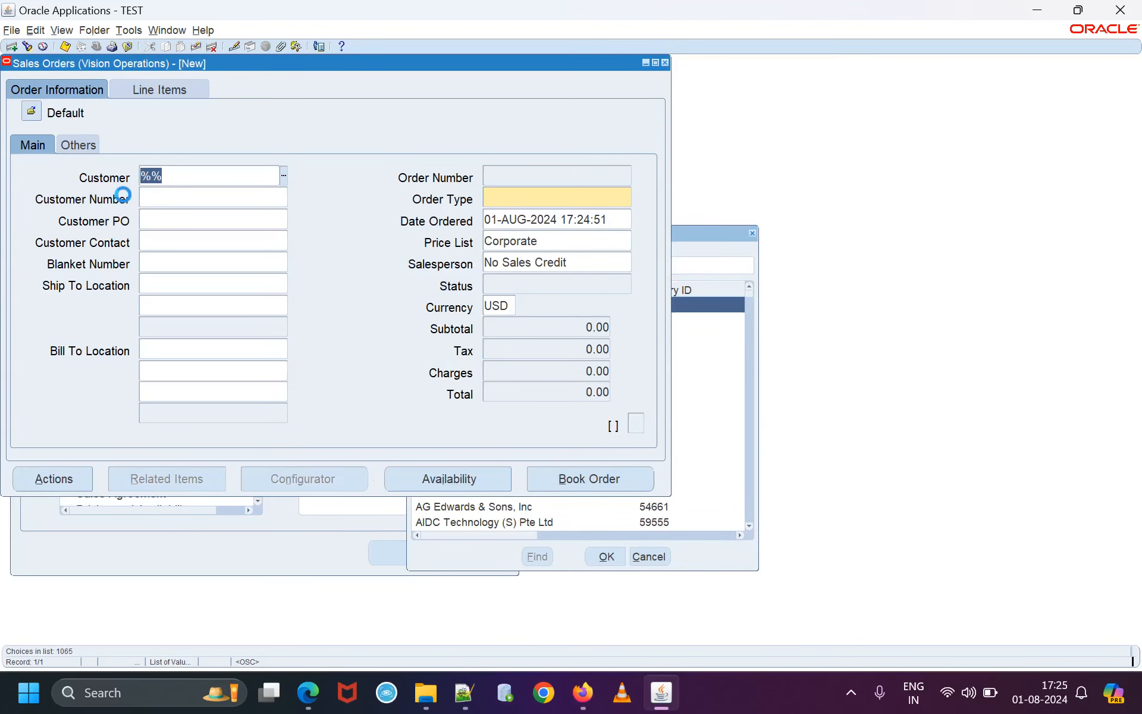
Add an order line for item boxes11 with a quantity of 5.
{"action": "left_click", "coordinate": [169, 89]}
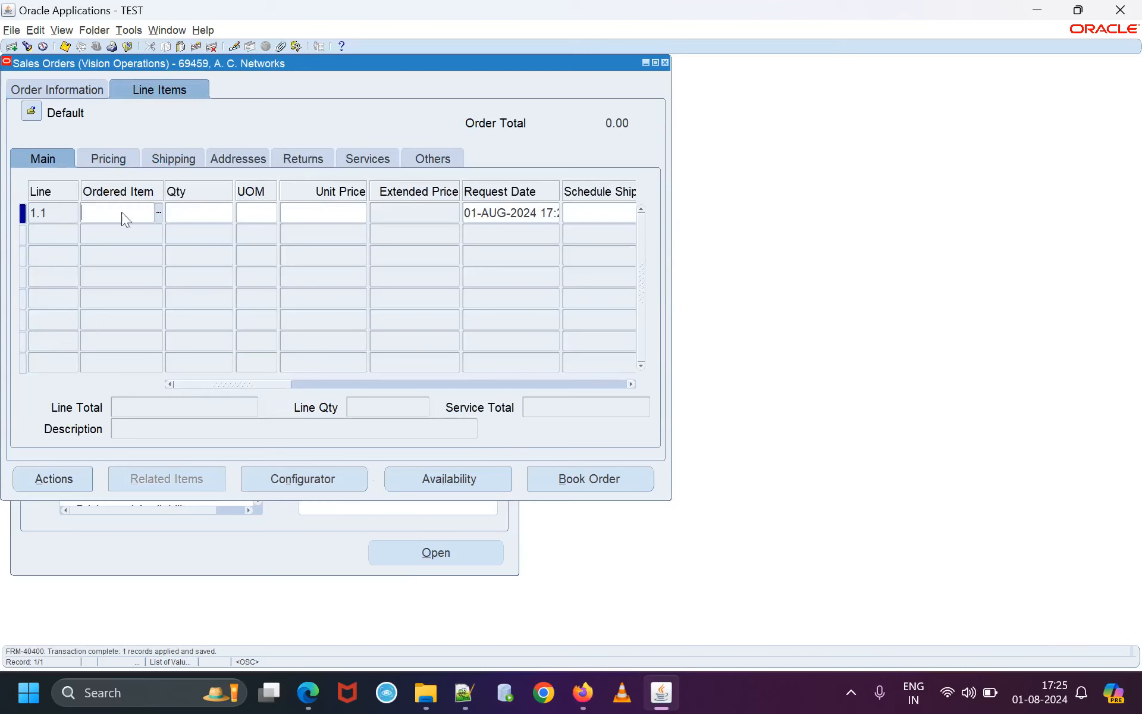
{"action": "type", "text": "es11"}
{"action": "left_click", "coordinate": [120, 212]}
{"action": "key", "text": "Tab"}
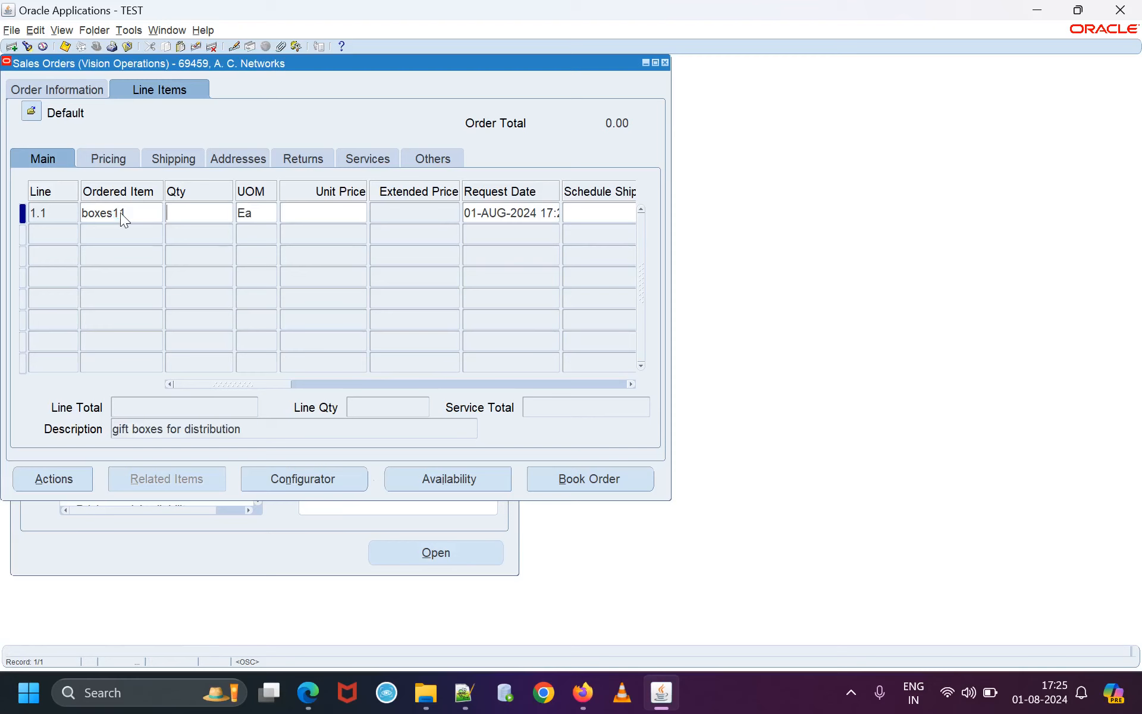
{"action": "type", "text": "5"}
{"action": "key", "text": "Tab"}
{"action": "key", "text": "Tab"}
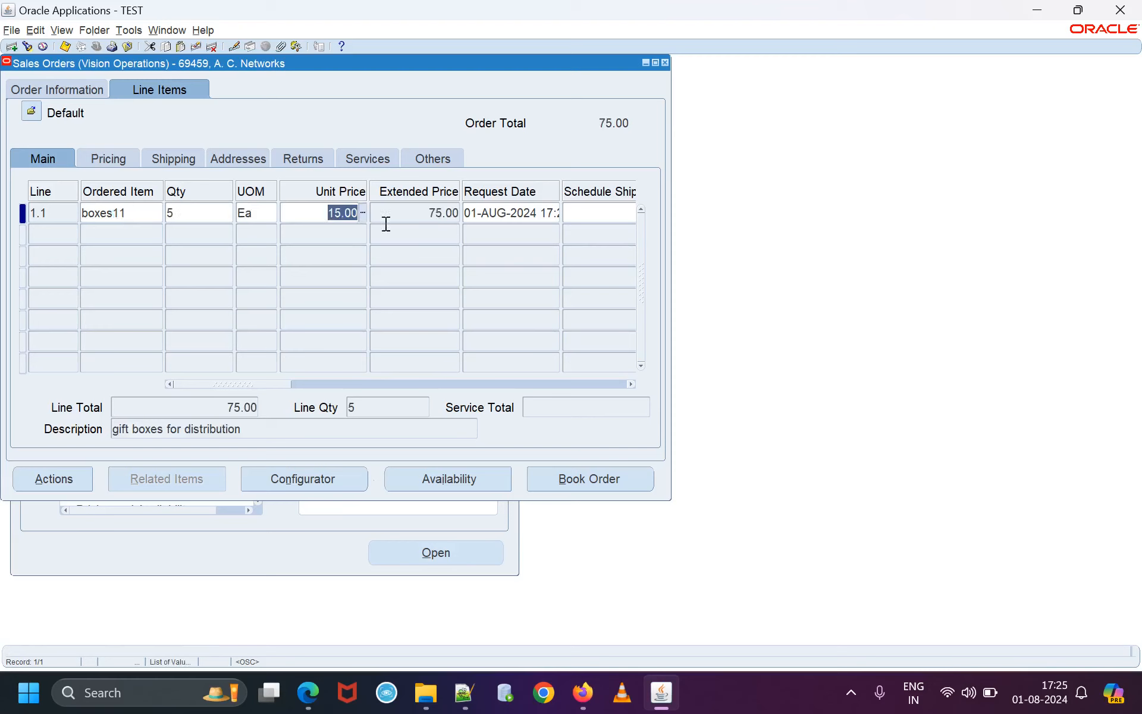
Set the boxes11 line's unit price to 100 and save the sales order.
{"action": "type", "text": "100"}
{"action": "key", "text": "Tab"}
{"action": "key", "text": "Tab"}
{"action": "key", "text": "Tab"}
{"action": "key", "text": "Tab"}
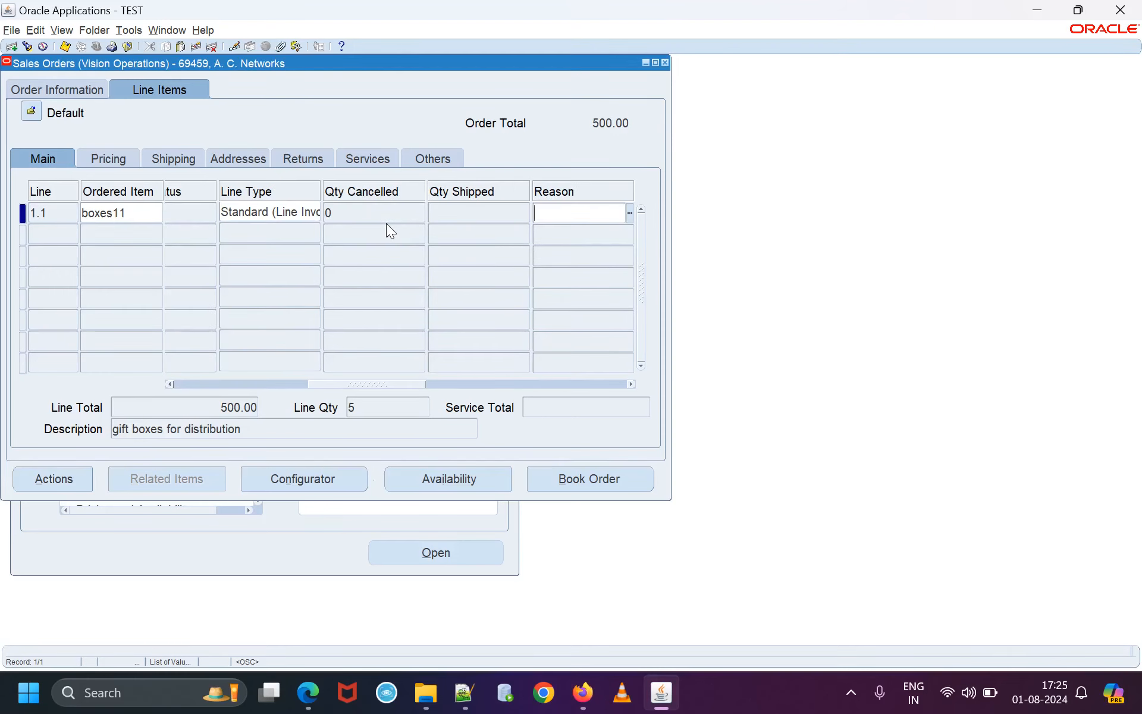
{"action": "key", "text": "Tab"}
{"action": "left_click_drag", "start_coordinate": [382, 386], "coordinate": [268, 385]}
{"action": "left_click", "coordinate": [65, 47]}
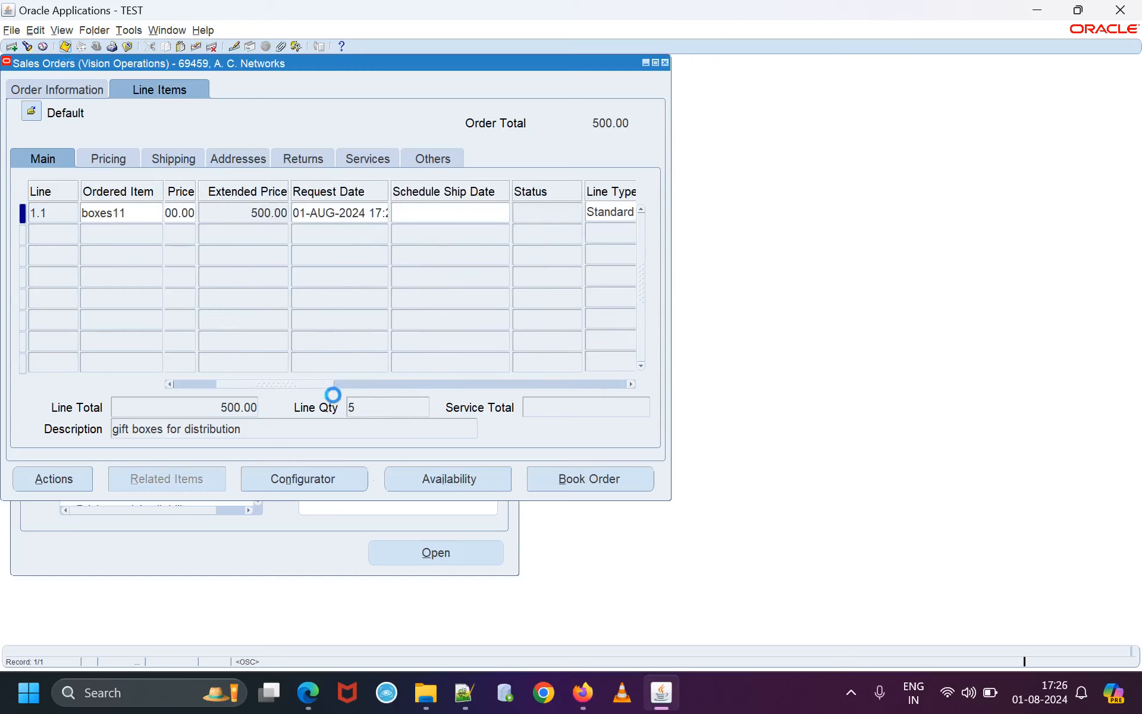
{"action": "left_click_drag", "start_coordinate": [310, 385], "coordinate": [206, 387]}
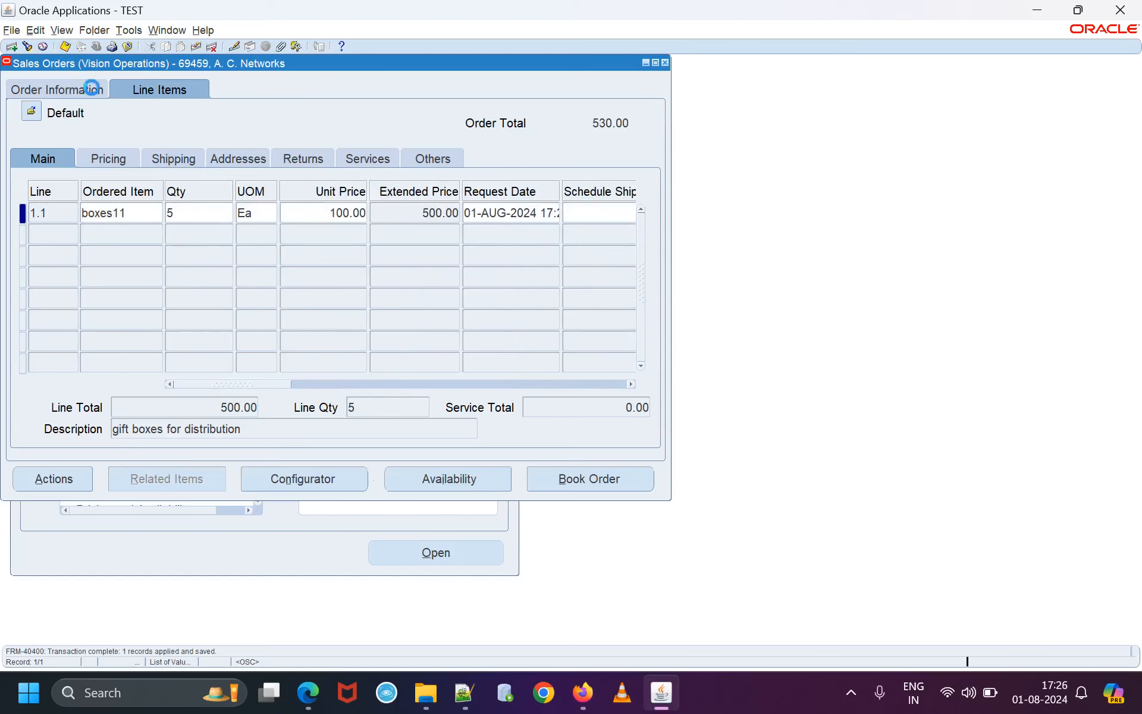
Copy the order number from the order header and paste it after Sales Order Number in the Notepad++ back-to-back flow notes.
{"action": "left_click", "coordinate": [93, 92]}
{"action": "double_click", "coordinate": [496, 177]}
{"action": "right_click", "coordinate": [497, 175]}
{"action": "left_click", "coordinate": [534, 200]}
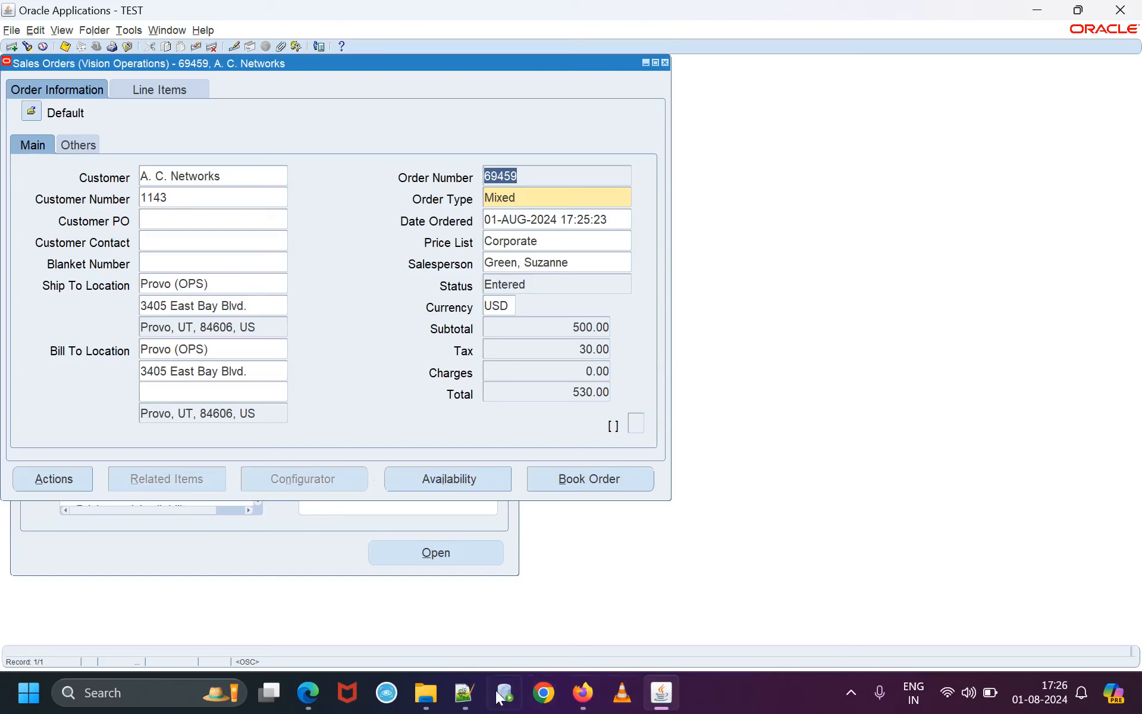
{"action": "left_click", "coordinate": [464, 693]}
{"action": "left_click", "coordinate": [535, 345]}
{"action": "right_click", "coordinate": [546, 345]}
{"action": "left_click", "coordinate": [596, 286]}
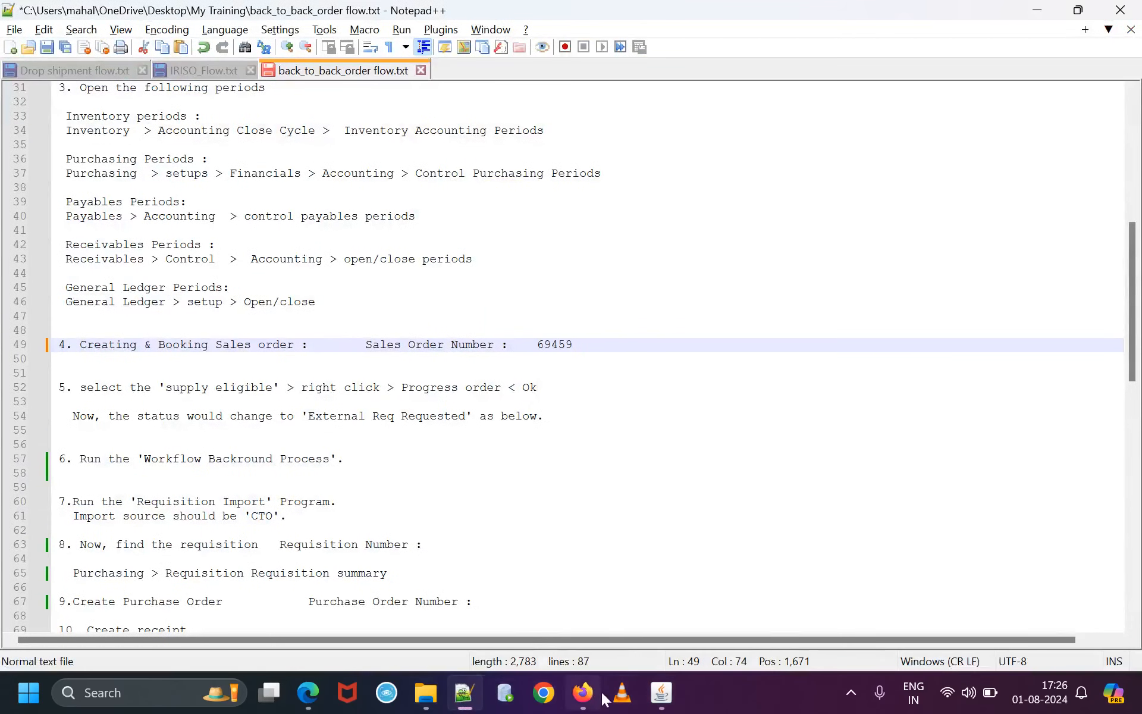
Switch back to Oracle Applications and check the status of the order header and of the boxes11 line.
{"action": "left_click", "coordinate": [661, 693]}
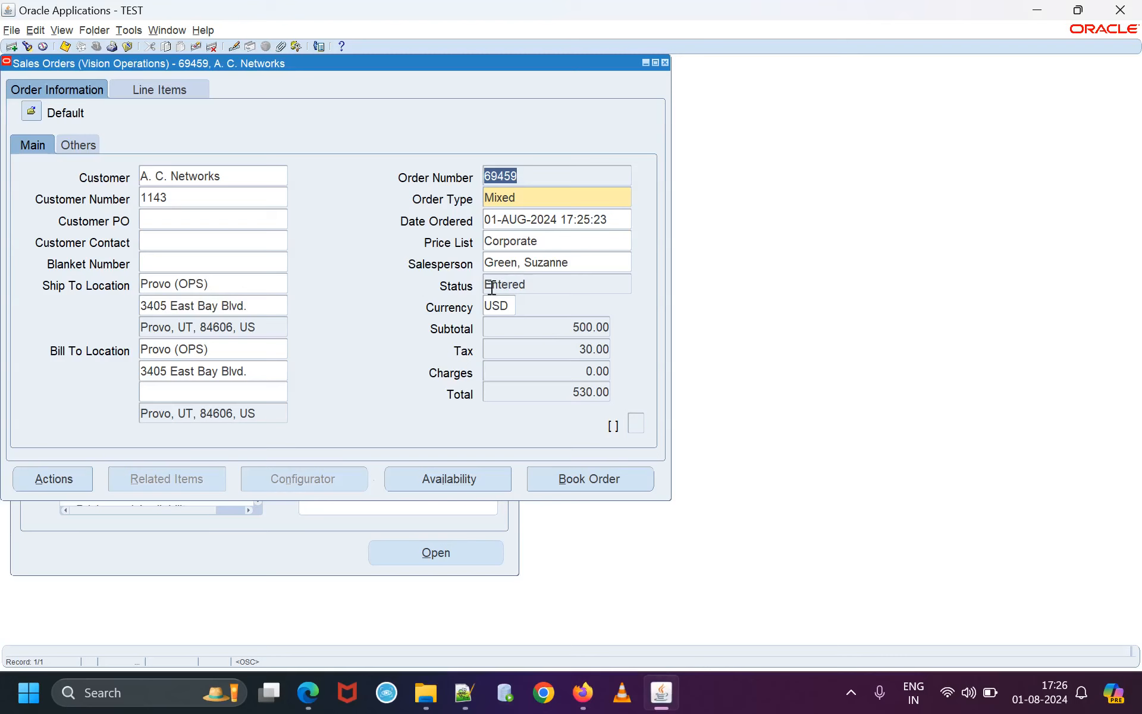
{"action": "left_click_drag", "start_coordinate": [488, 285], "coordinate": [538, 286]}
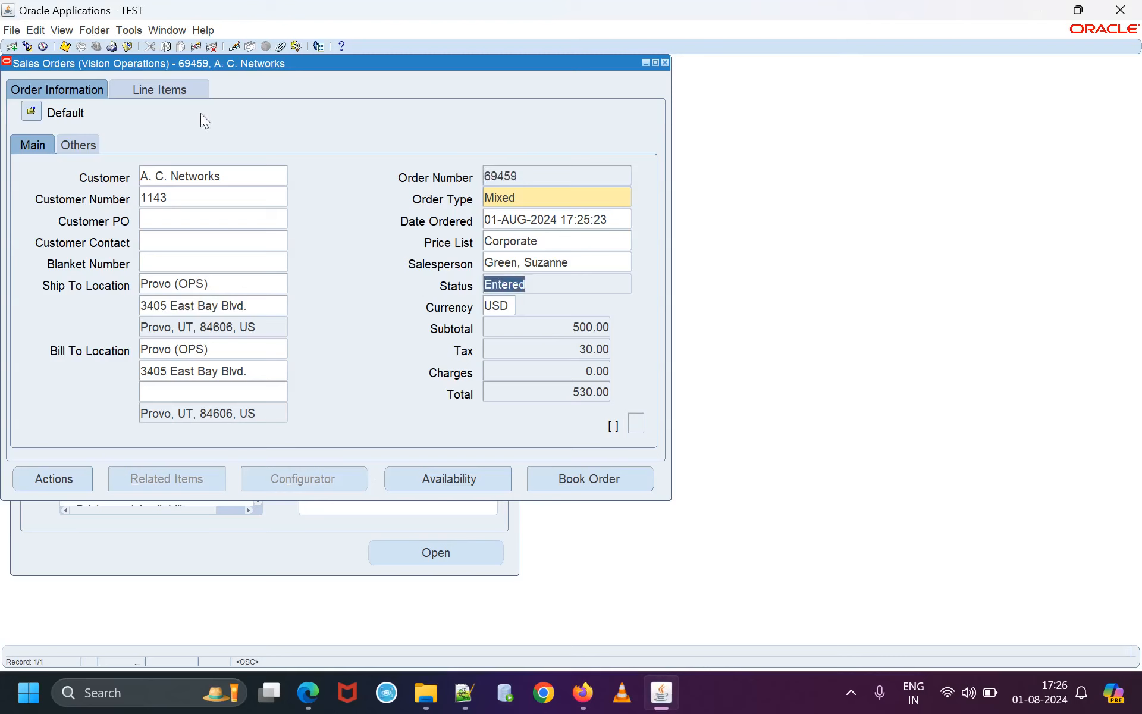
{"action": "left_click", "coordinate": [154, 90]}
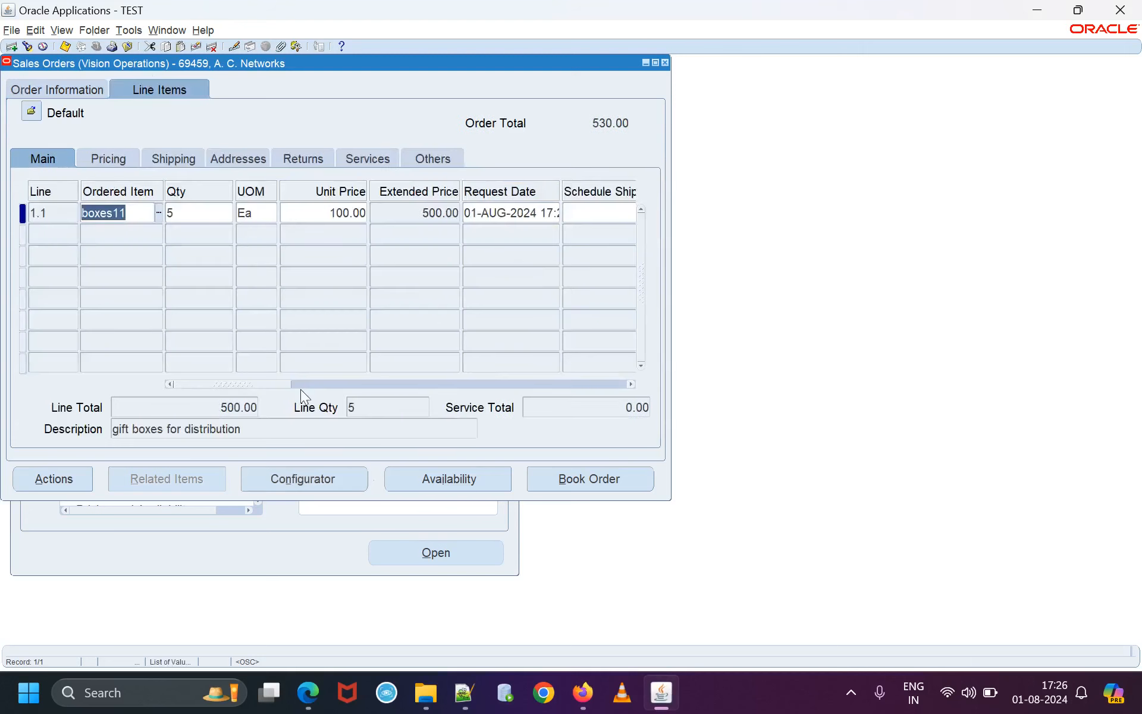
{"action": "left_click_drag", "start_coordinate": [248, 385], "coordinate": [331, 386]}
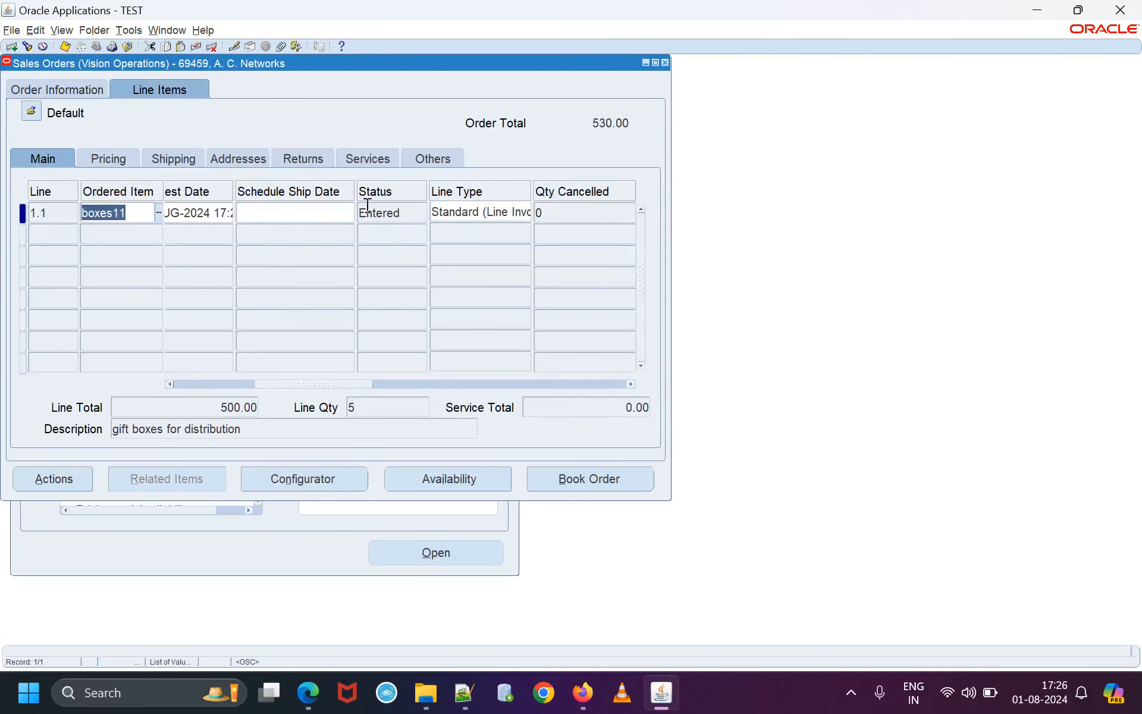
{"action": "left_click_drag", "start_coordinate": [359, 212], "coordinate": [406, 213]}
{"action": "left_click", "coordinate": [97, 89]}
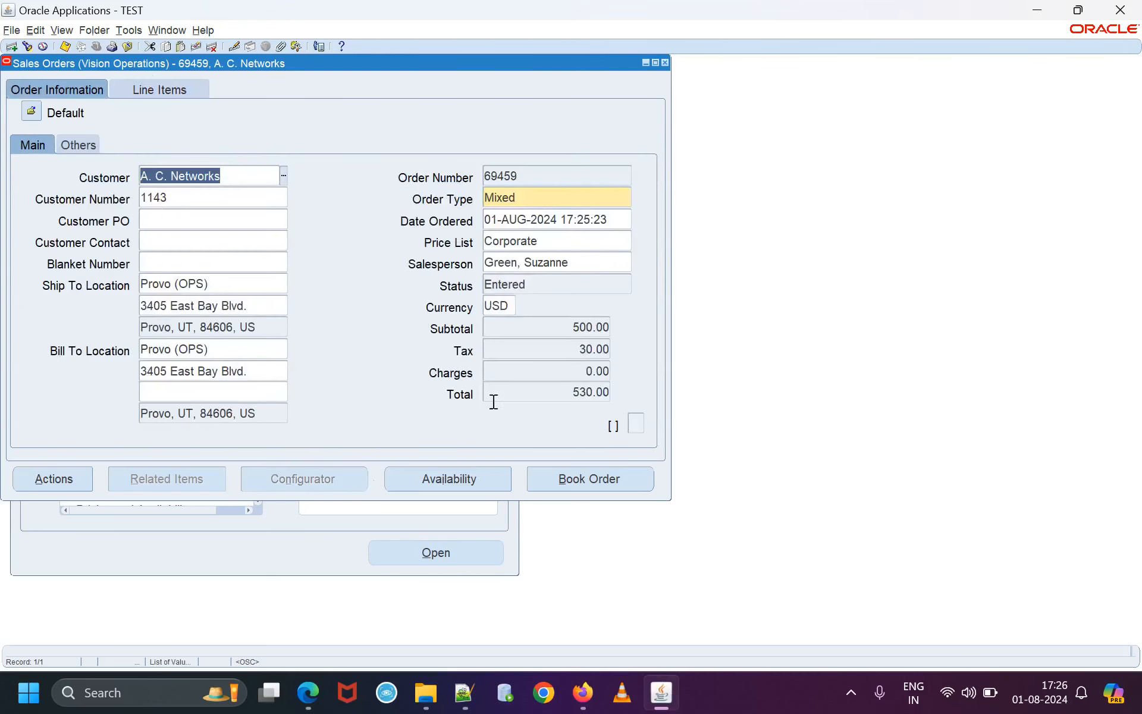
Book the sales order, review and close the process messages, and check the order header's status.
{"action": "left_click", "coordinate": [583, 479]}
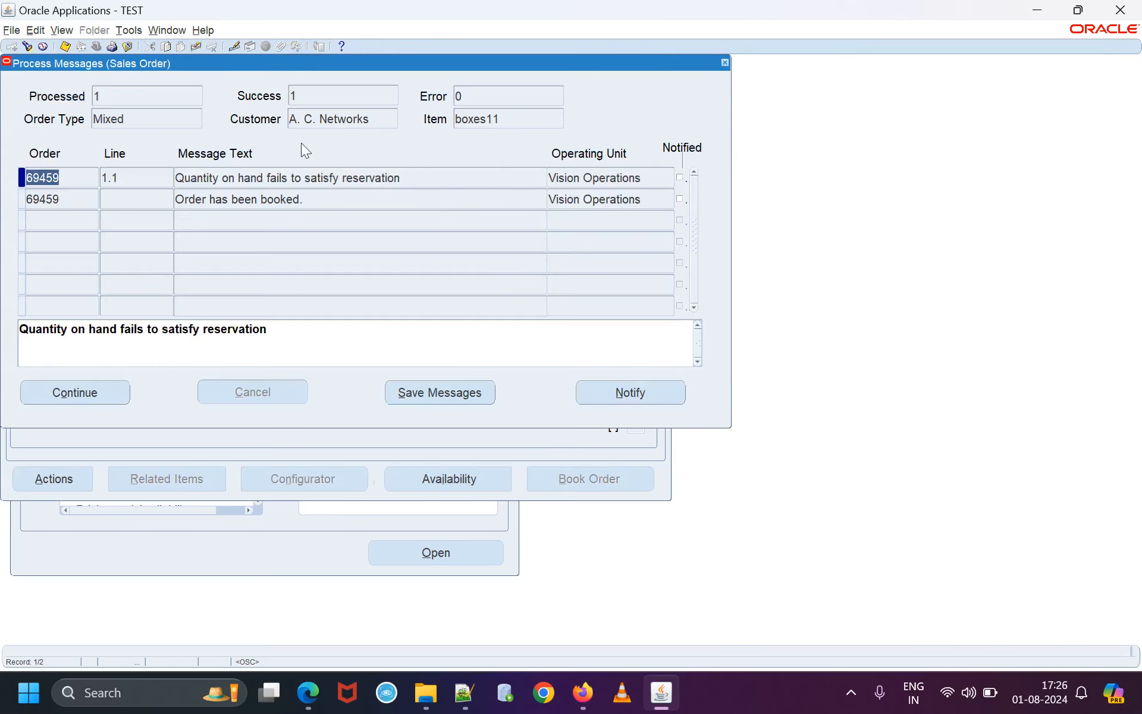
{"action": "left_click", "coordinate": [241, 199]}
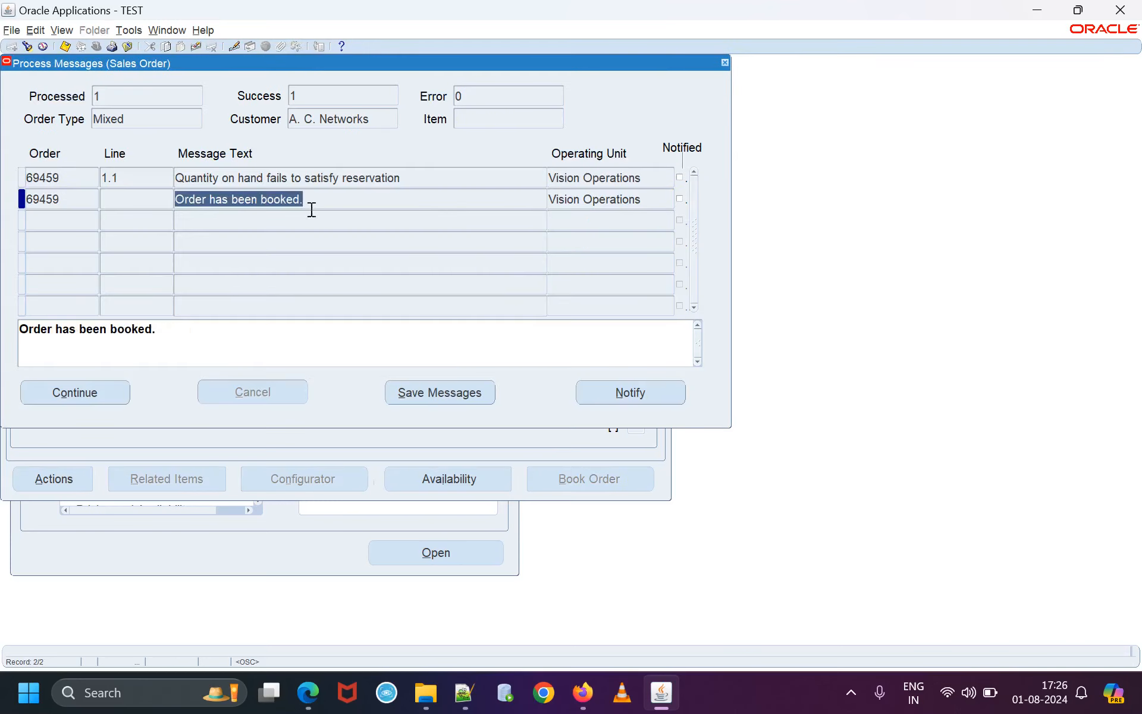
{"action": "left_click", "coordinate": [724, 62]}
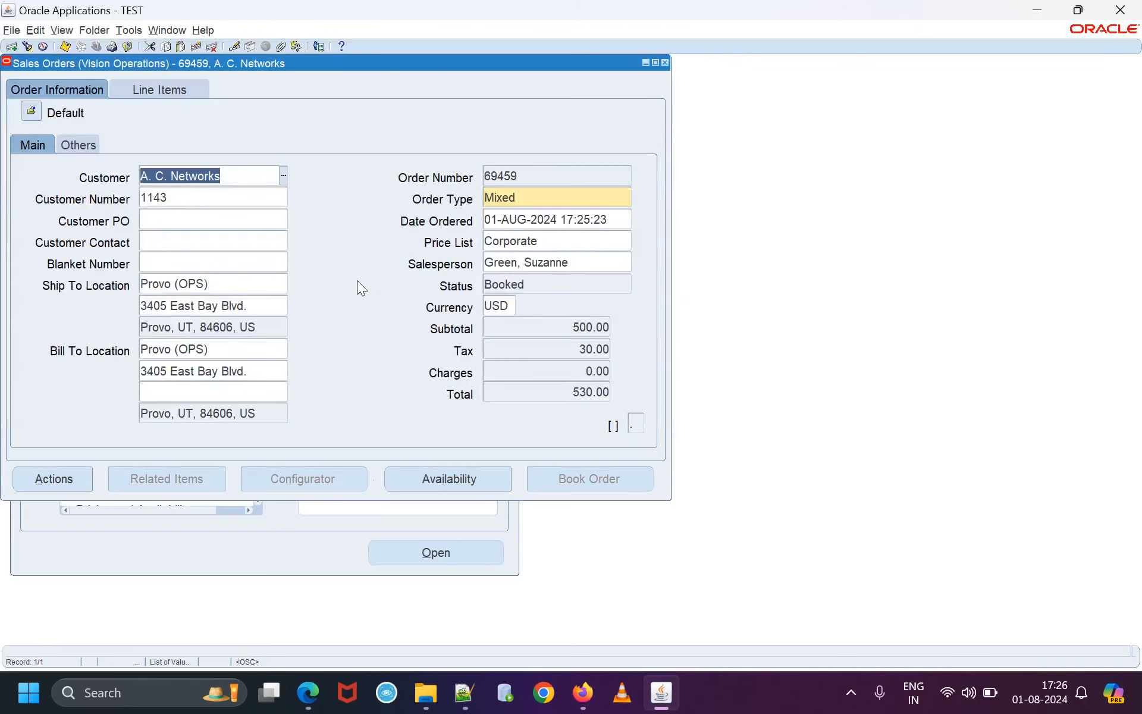
{"action": "left_click", "coordinate": [545, 287]}
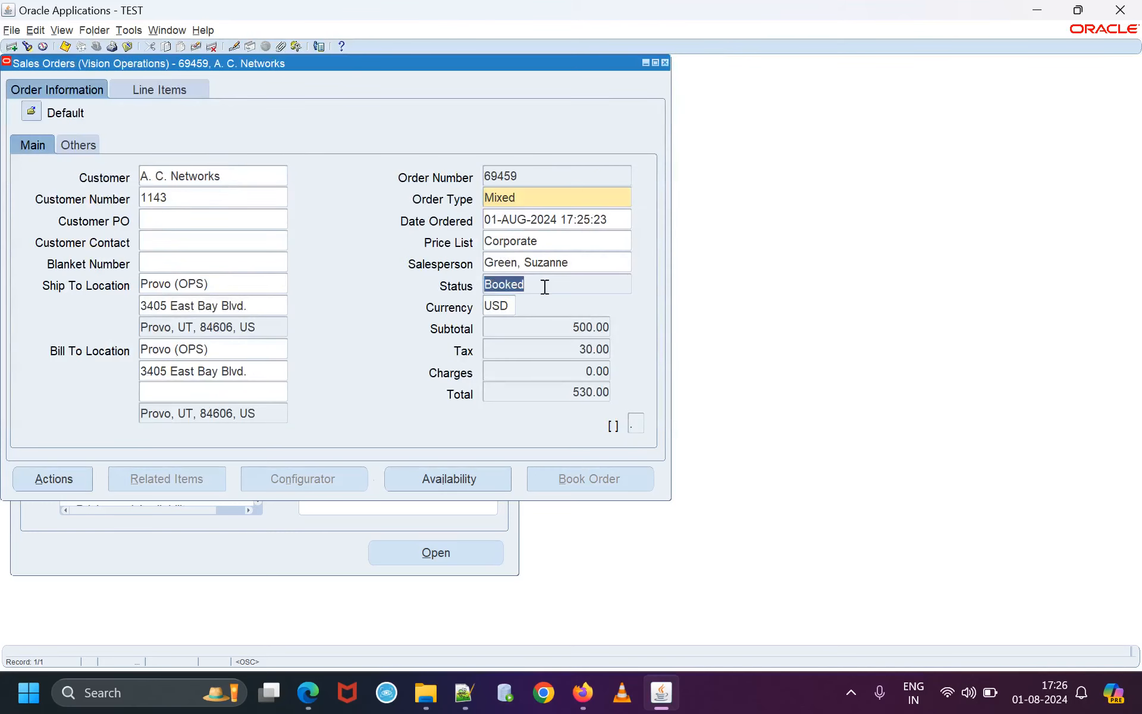
Widen the Status column in the order lines and read the boxes11 line's status.
{"action": "left_click", "coordinate": [154, 90]}
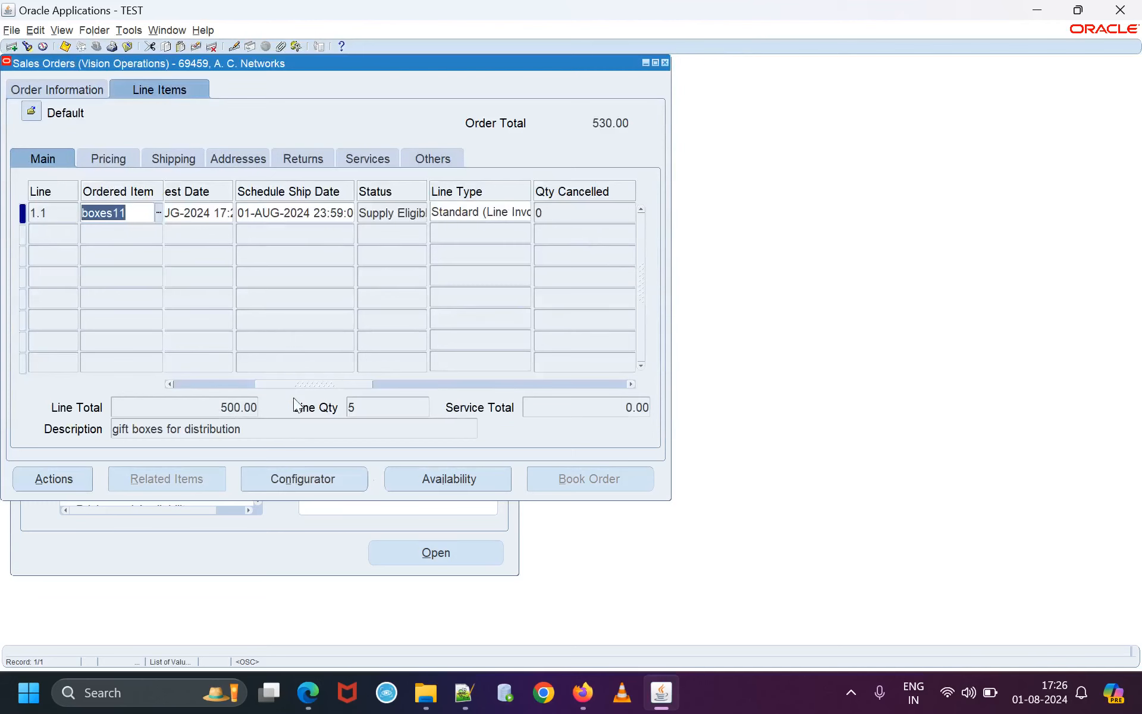
{"action": "left_click_drag", "start_coordinate": [303, 385], "coordinate": [348, 384]}
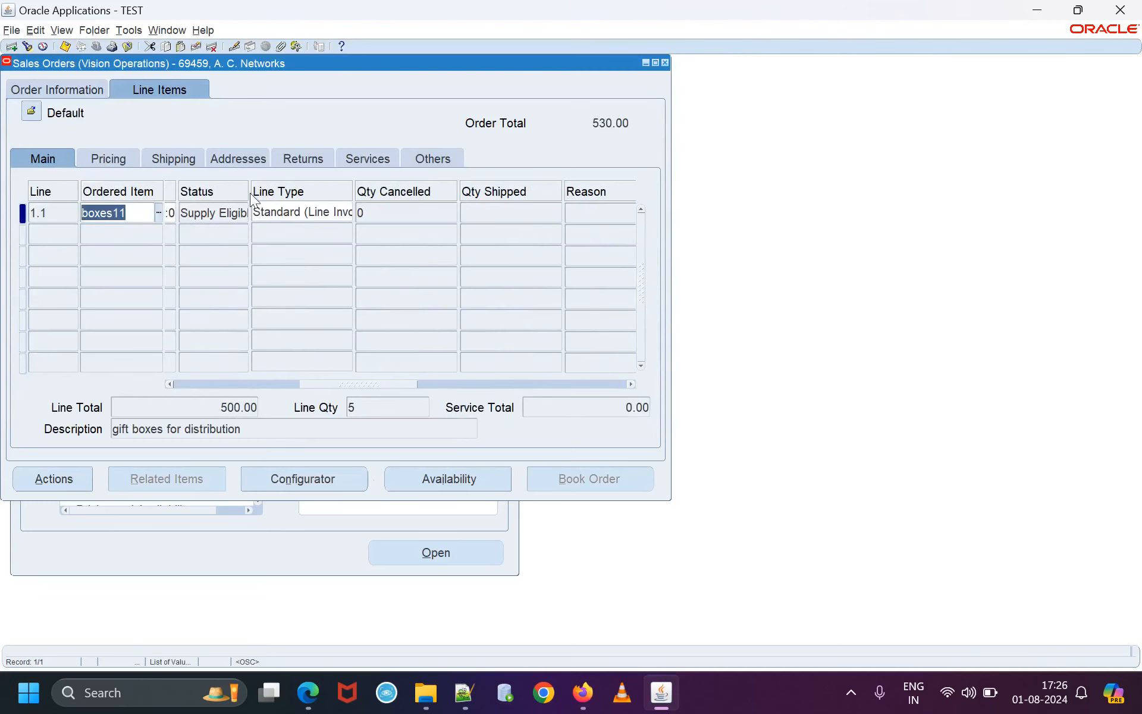
{"action": "left_click_drag", "start_coordinate": [251, 199], "coordinate": [298, 193]}
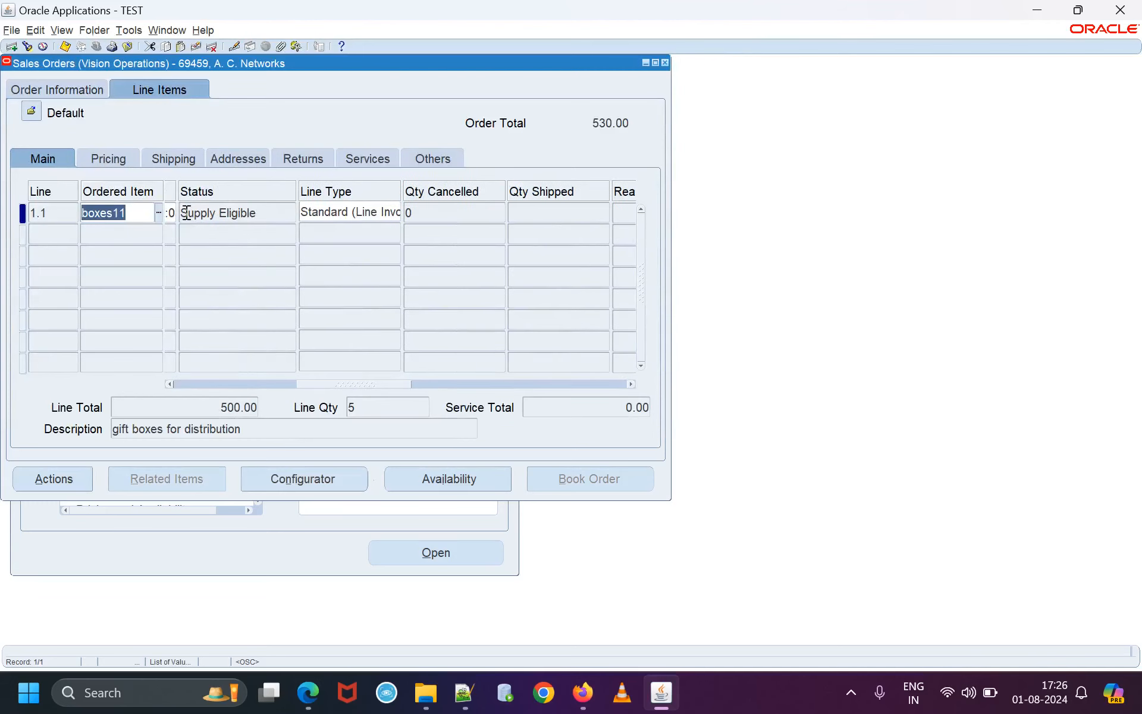
{"action": "left_click_drag", "start_coordinate": [186, 212], "coordinate": [260, 214]}
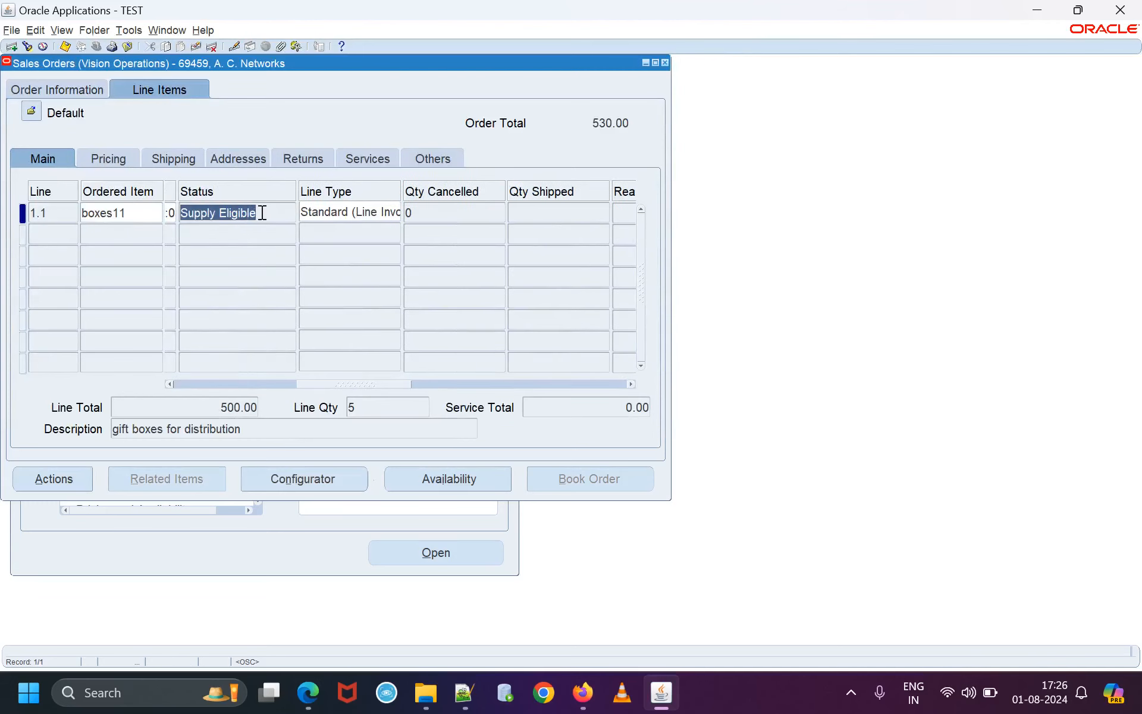
Progress the boxes11 order line with the Create Supply Order - Eligible activity and check its status in a wider Status column.
{"action": "right_click", "coordinate": [216, 211]}
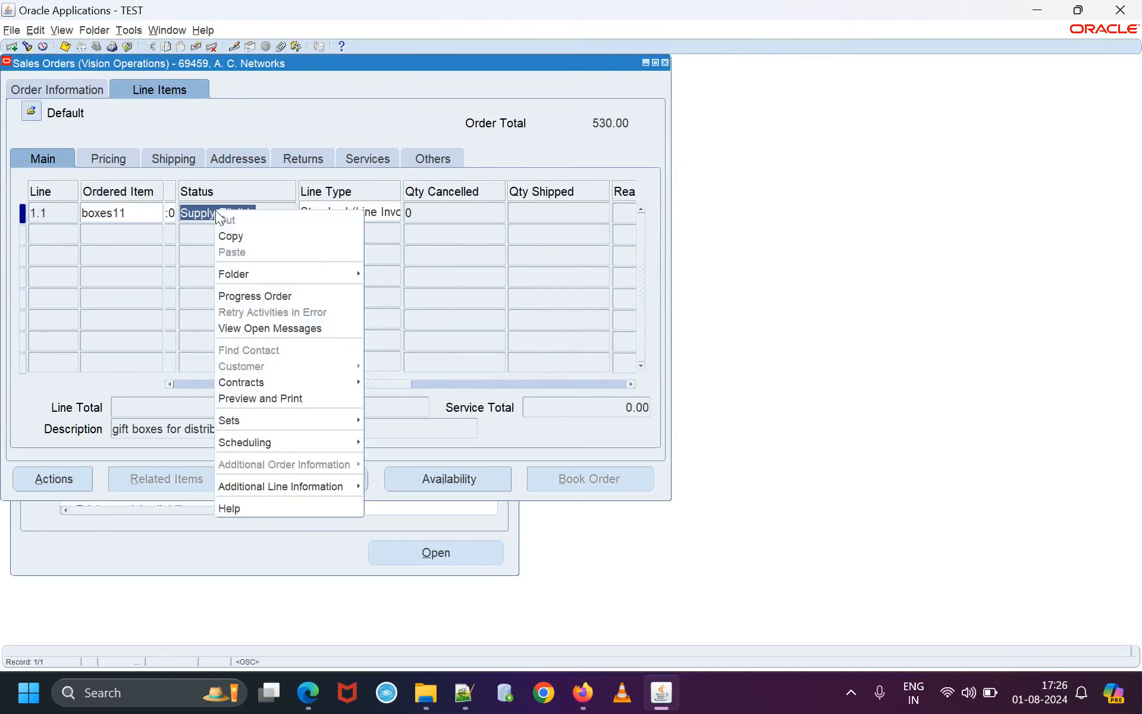
{"action": "left_click", "coordinate": [279, 296]}
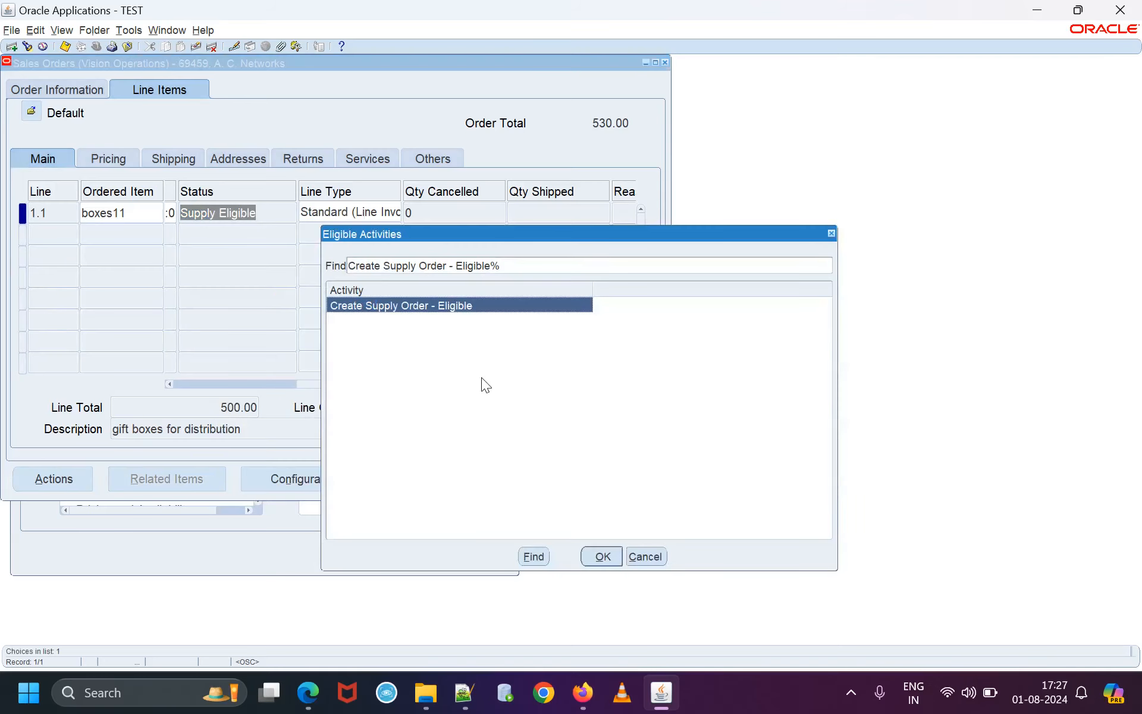
{"action": "left_click", "coordinate": [602, 556]}
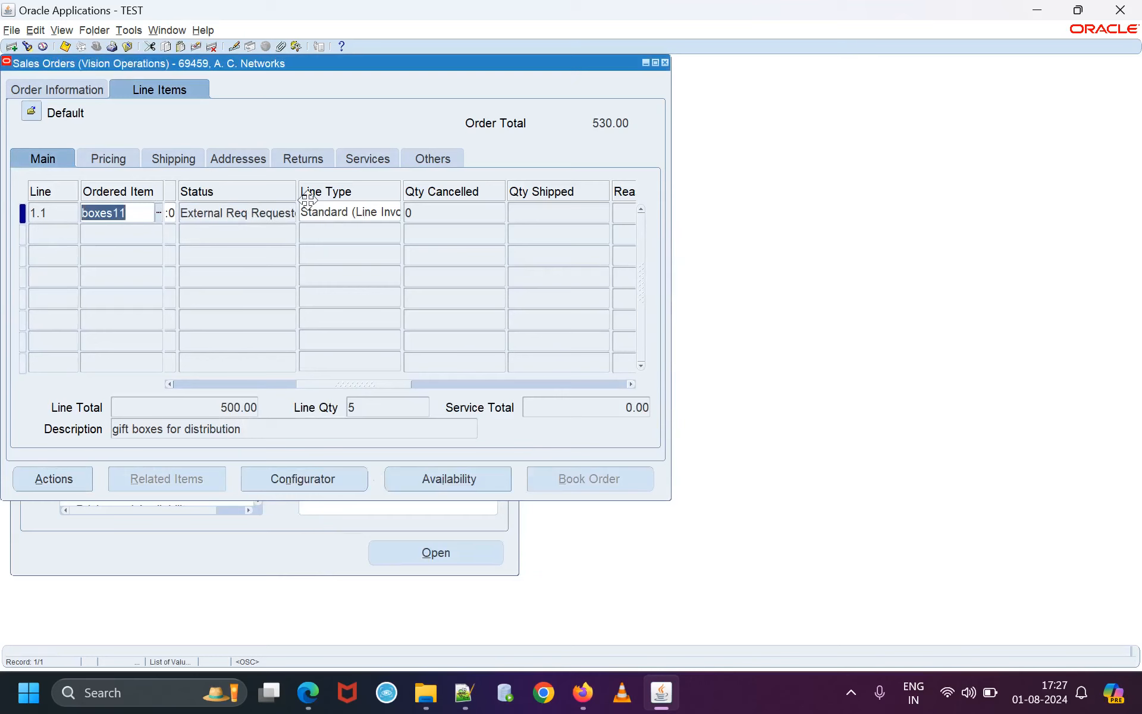
{"action": "left_click_drag", "start_coordinate": [295, 192], "coordinate": [312, 192]}
{"action": "key", "text": "Tab"}
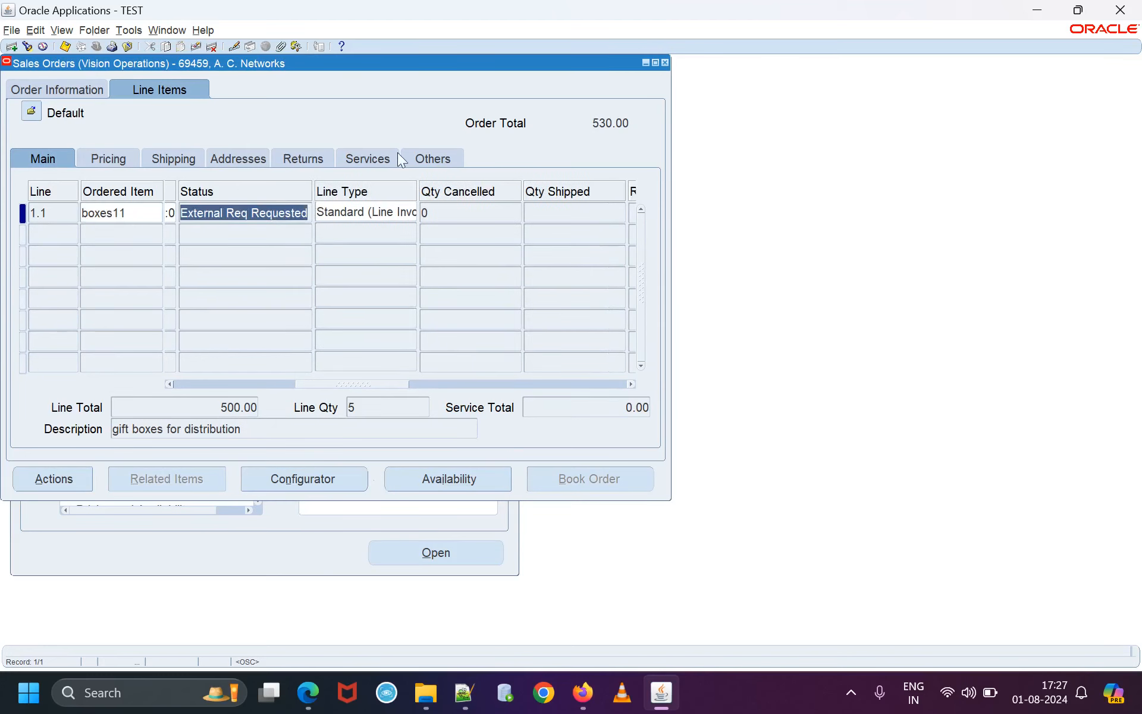
Close the sales order and start a new concurrent request for the Workflow Background Process program.
{"action": "left_click", "coordinate": [665, 61]}
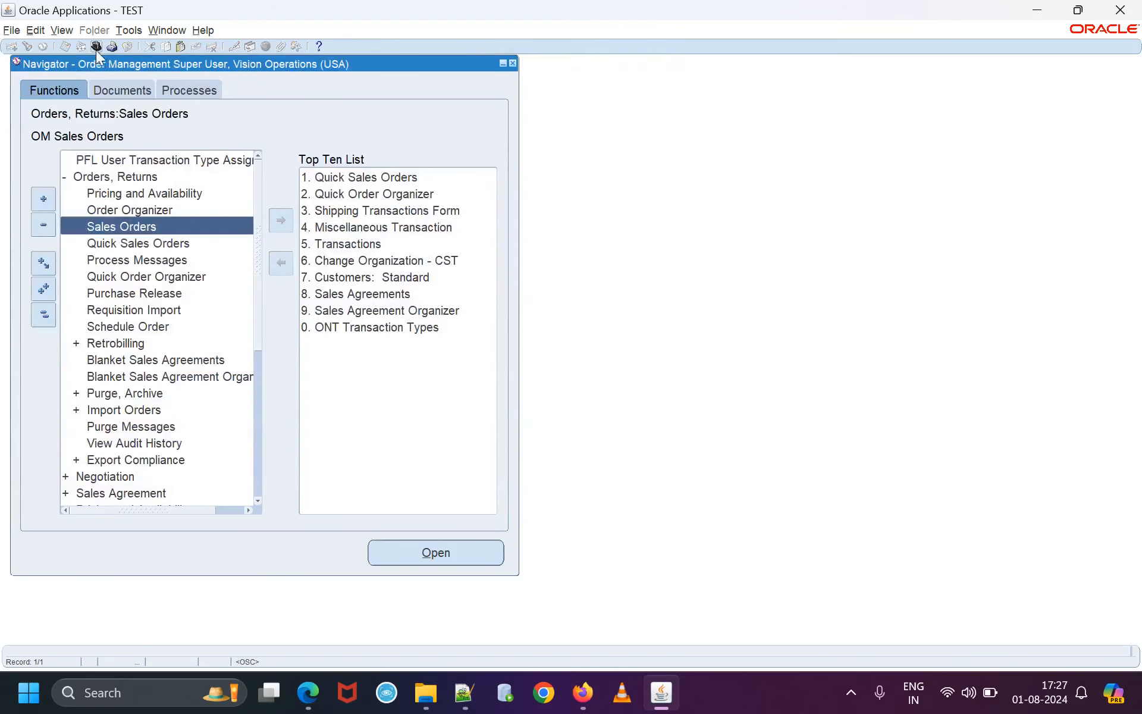
{"action": "left_click", "coordinate": [62, 30]}
{"action": "left_click", "coordinate": [98, 223]}
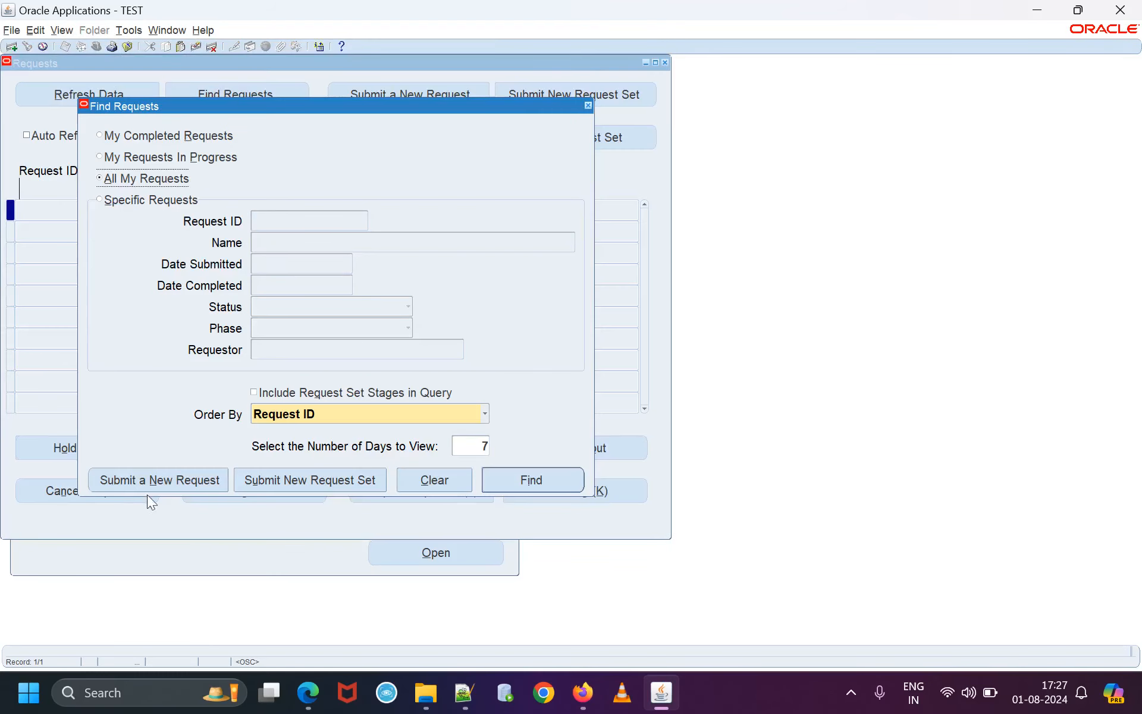
{"action": "left_click", "coordinate": [160, 480]}
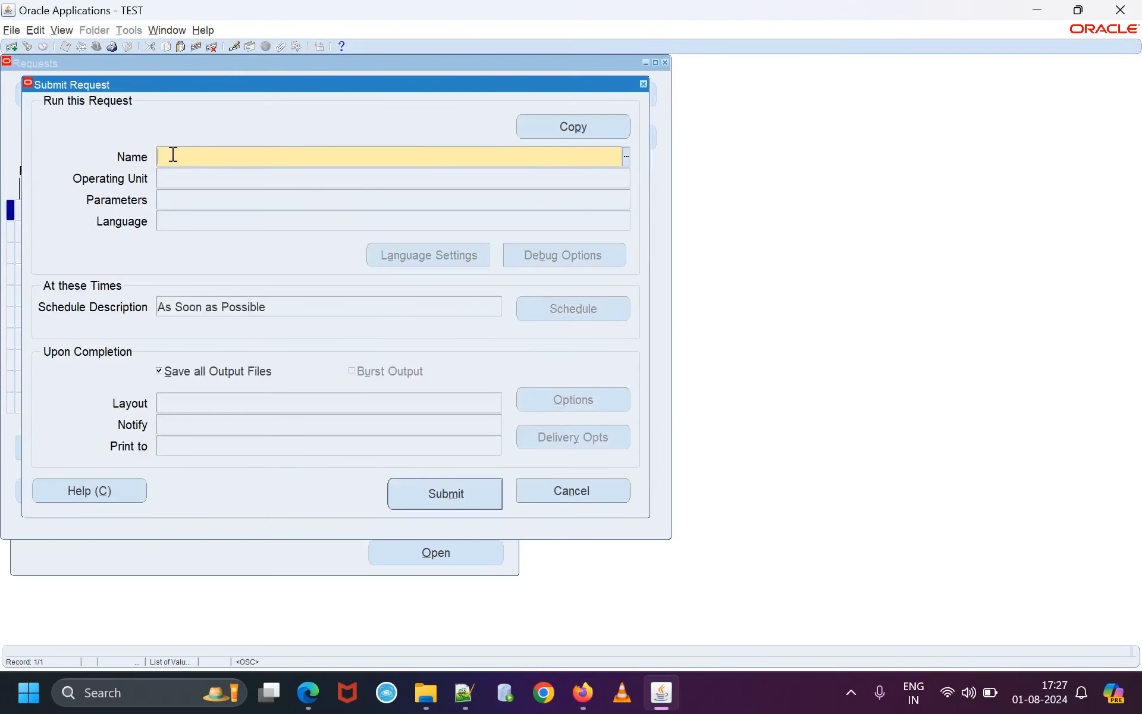
{"action": "left_click", "coordinate": [626, 156]}
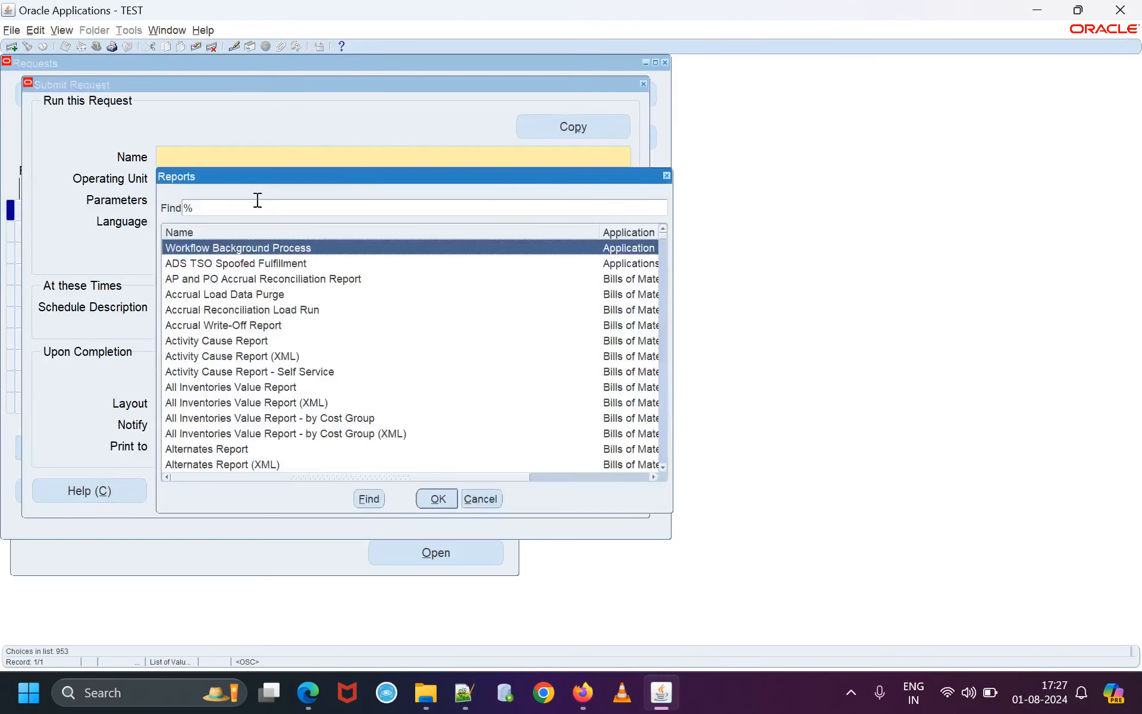
{"action": "left_click", "coordinate": [438, 500]}
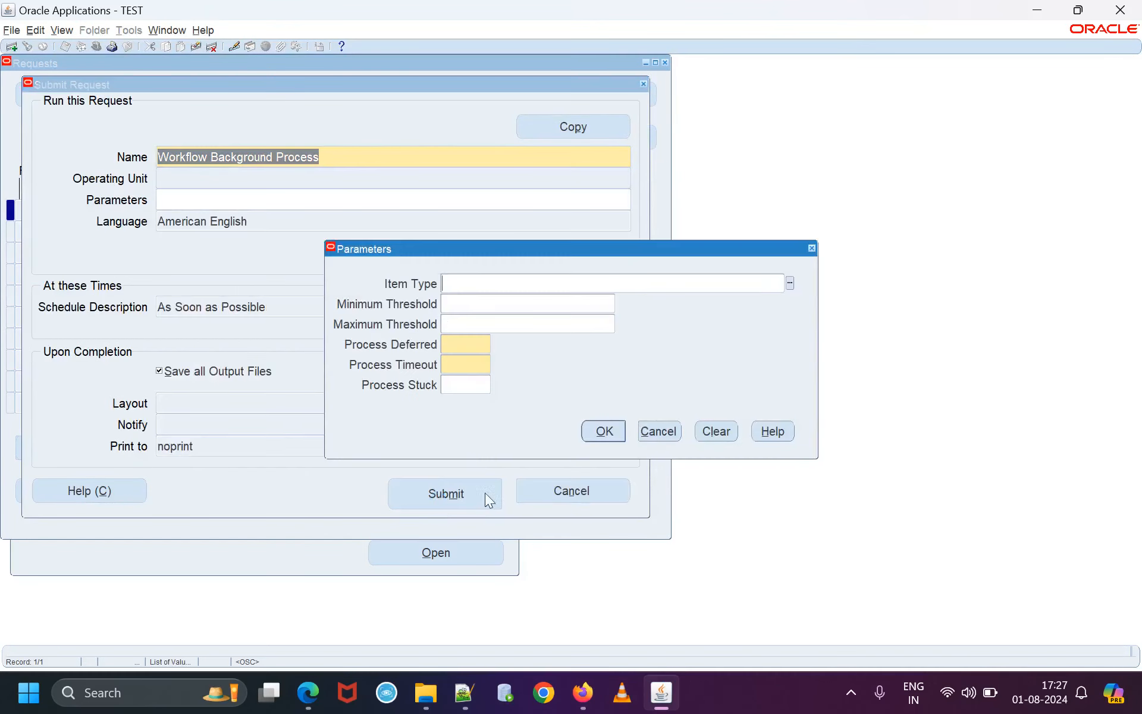
Set Process Deferred and Process Timeout to Yes, submit the Workflow Background Process request, and decline submitting another.
{"action": "left_click", "coordinate": [466, 341]}
{"action": "left_click", "coordinate": [496, 344]}
{"action": "left_click", "coordinate": [224, 319]}
{"action": "left_click", "coordinate": [260, 337]}
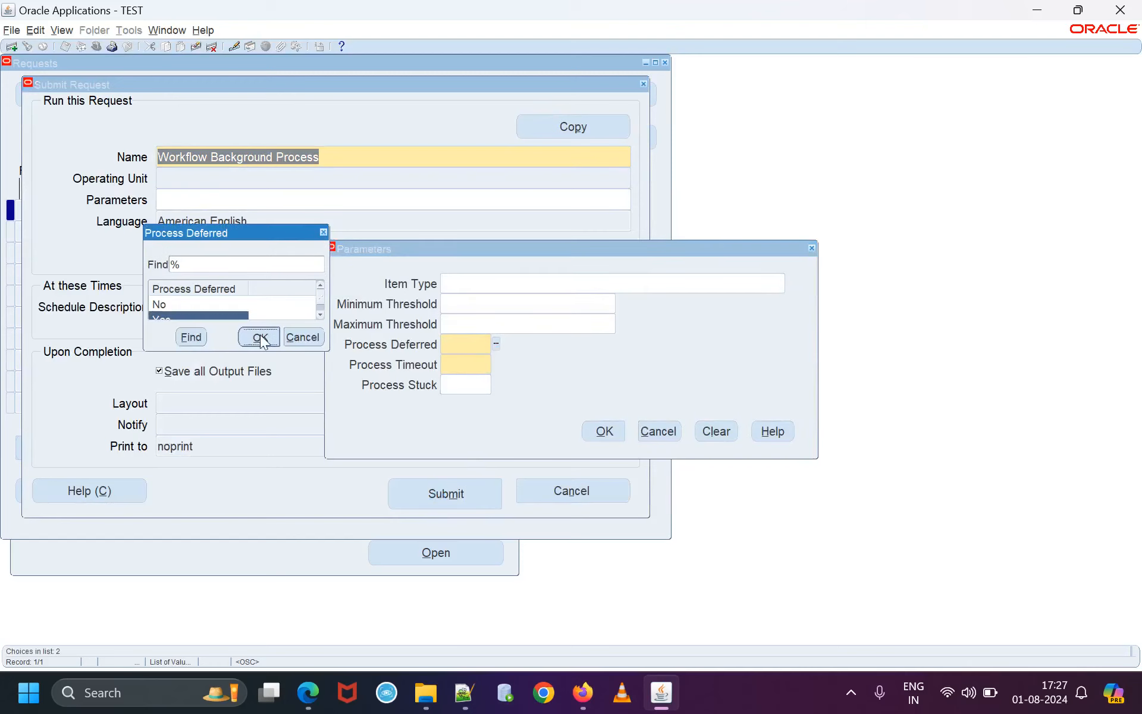
{"action": "left_click", "coordinate": [497, 366]}
{"action": "left_click", "coordinate": [209, 317]}
{"action": "left_click", "coordinate": [264, 334]}
{"action": "left_click", "coordinate": [604, 432]}
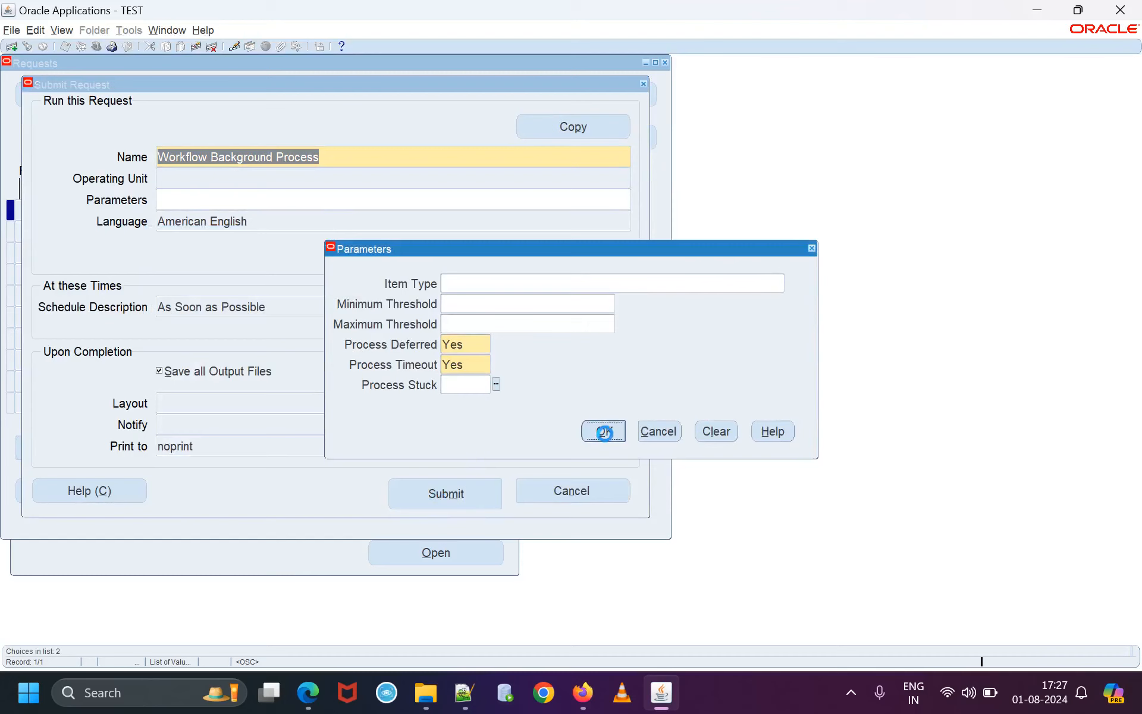
{"action": "left_click", "coordinate": [463, 495]}
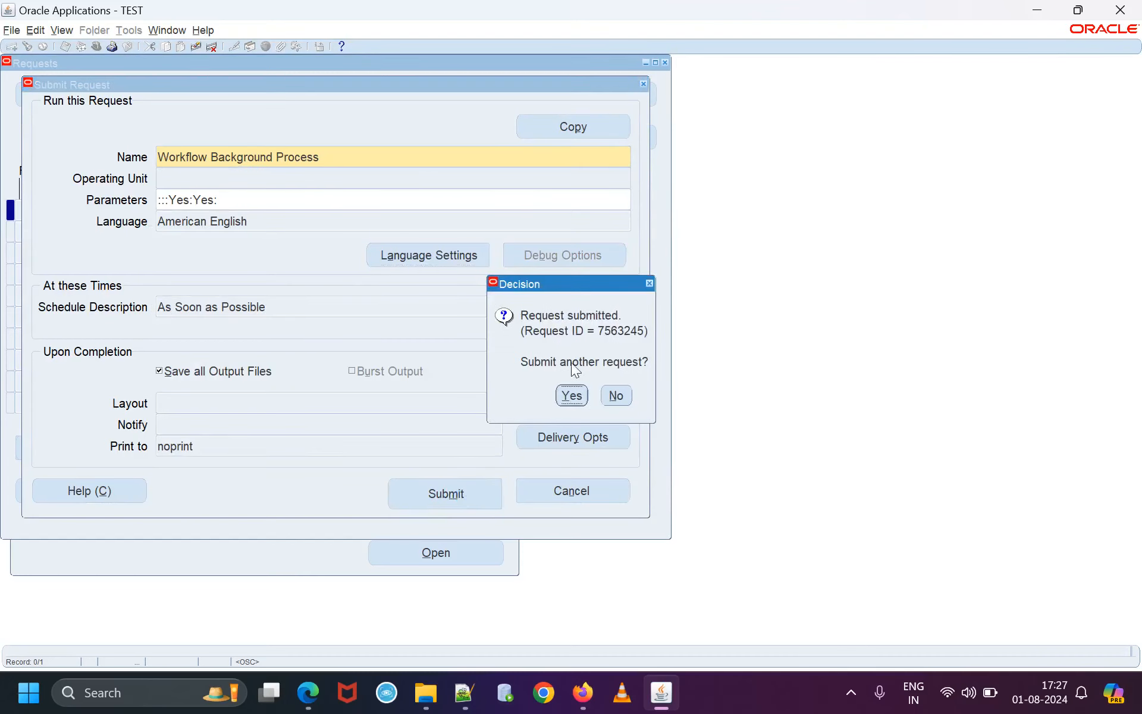
{"action": "left_click", "coordinate": [616, 396]}
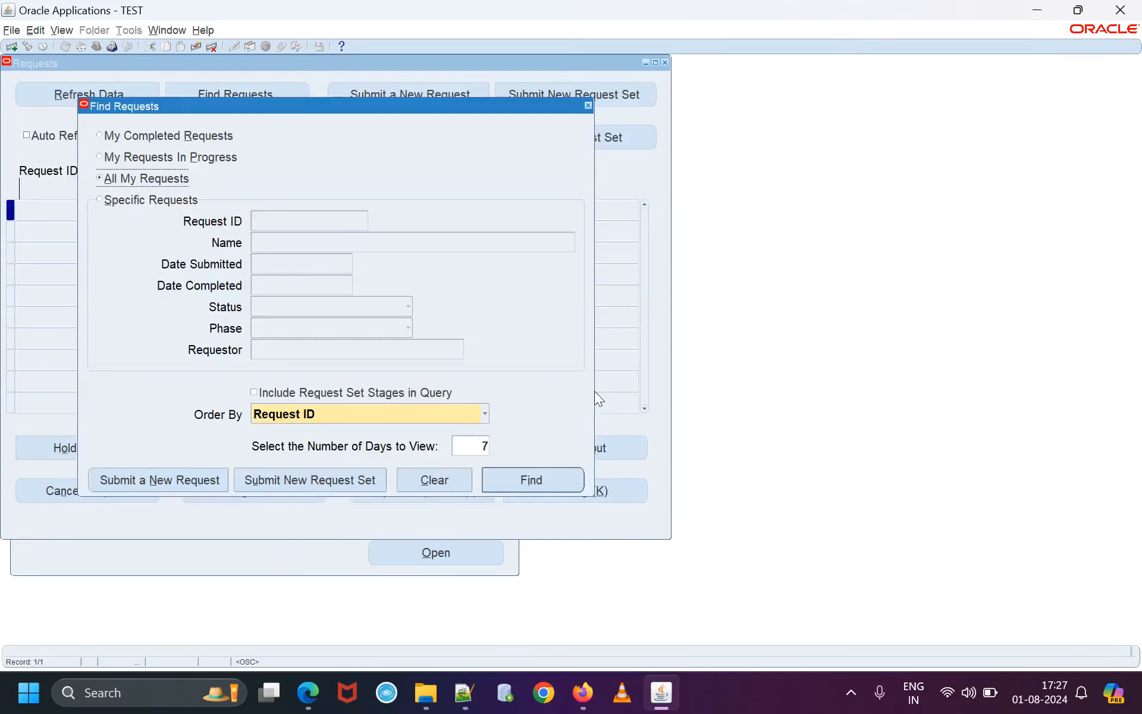
List all concurrent requests and check the Workflow Background Process request's name, phase and status.
{"action": "left_click", "coordinate": [543, 480]}
{"action": "left_click_drag", "start_coordinate": [110, 214], "coordinate": [375, 212]}
{"action": "double_click", "coordinate": [418, 211]}
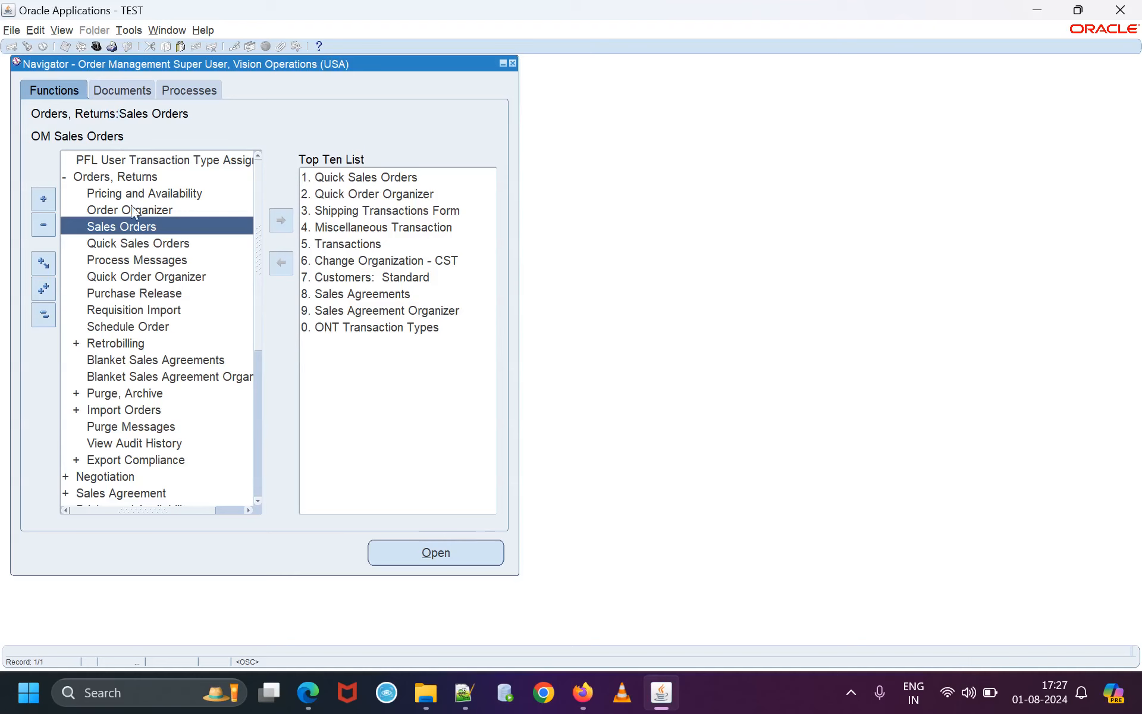
Start a new concurrent request for the Requisition Import program, searching the reports with requi%.
{"action": "left_click", "coordinate": [72, 34]}
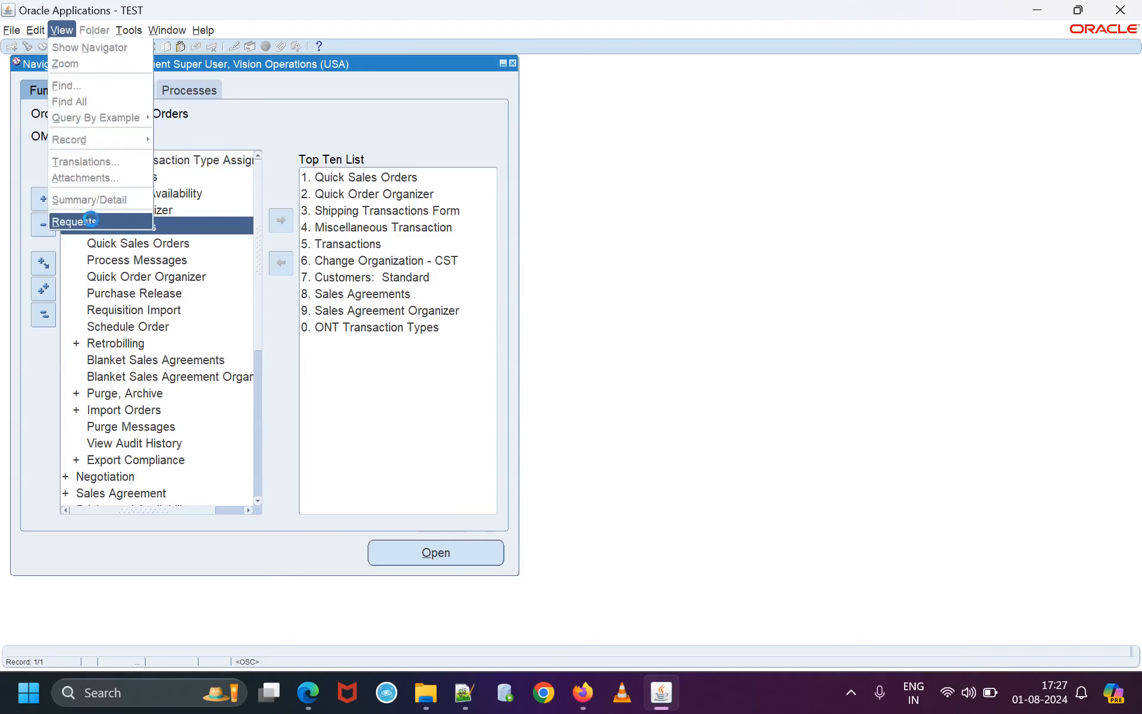
{"action": "left_click", "coordinate": [89, 220]}
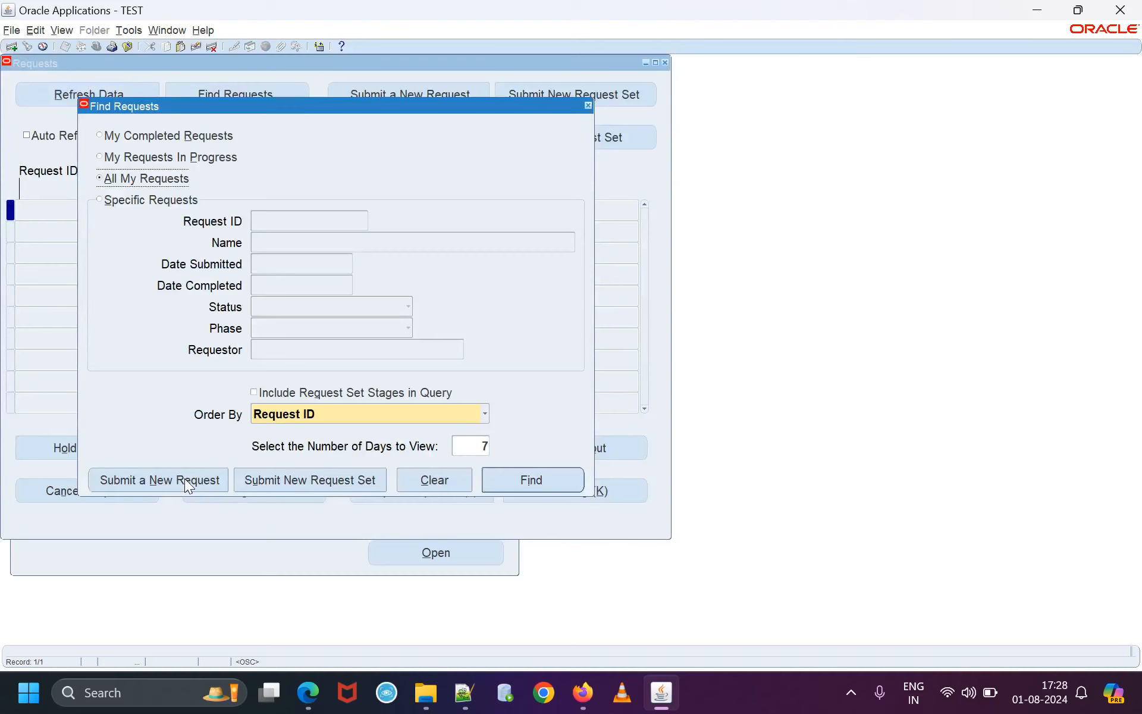
{"action": "left_click", "coordinate": [184, 479]}
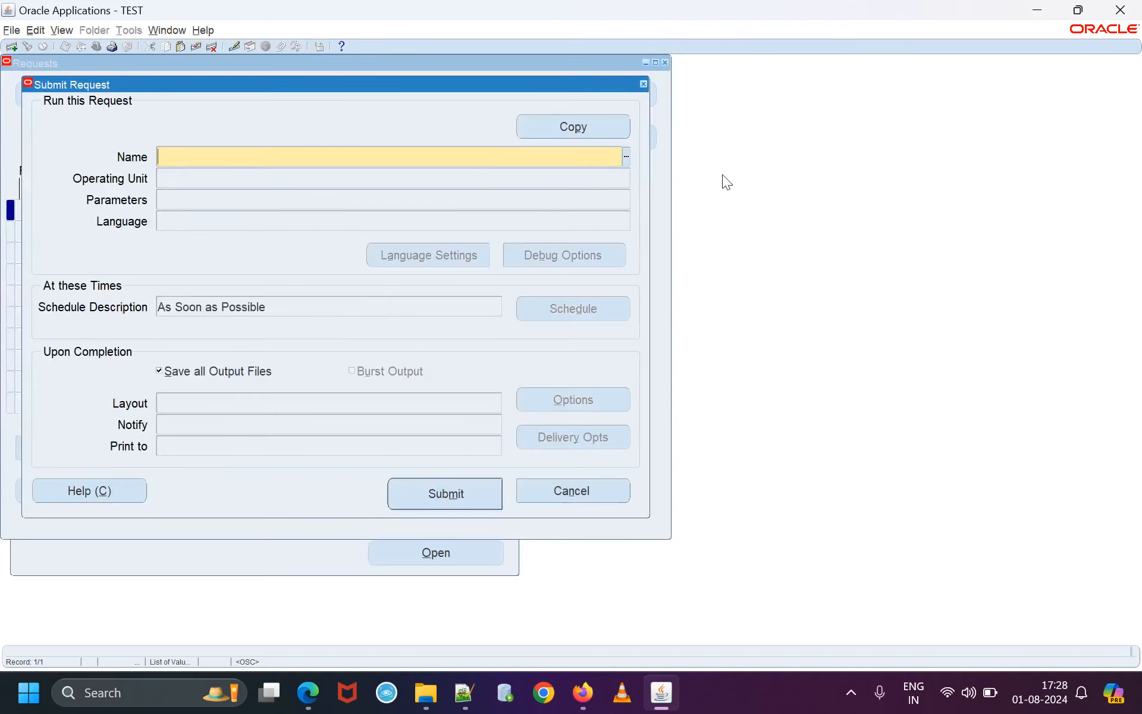
{"action": "left_click", "coordinate": [626, 156]}
{"action": "left_click", "coordinate": [184, 208]}
{"action": "type", "text": "requi%"}
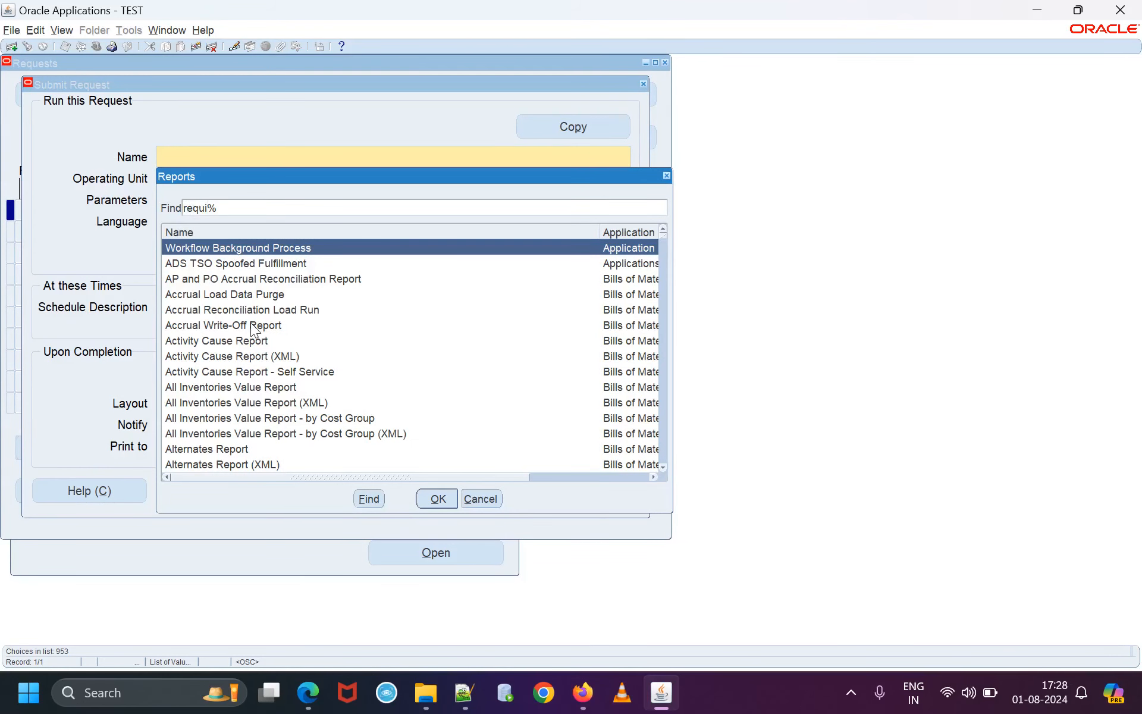
{"action": "left_click", "coordinate": [371, 500]}
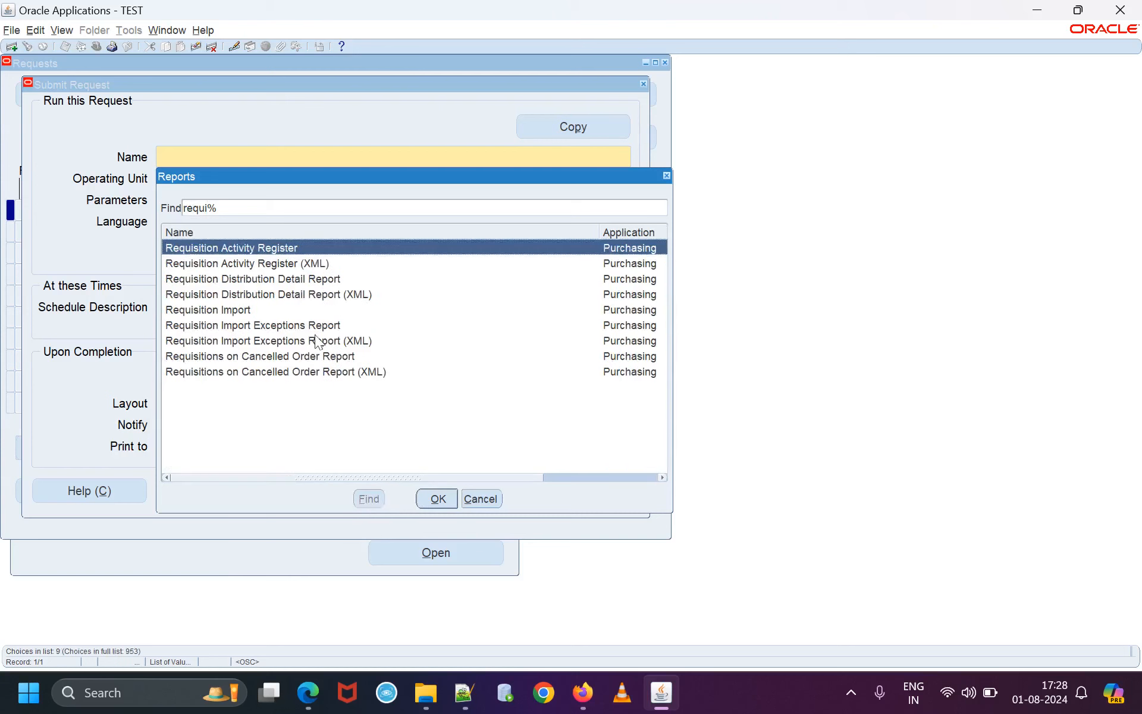
{"action": "left_click", "coordinate": [291, 311]}
{"action": "left_click", "coordinate": [437, 498]}
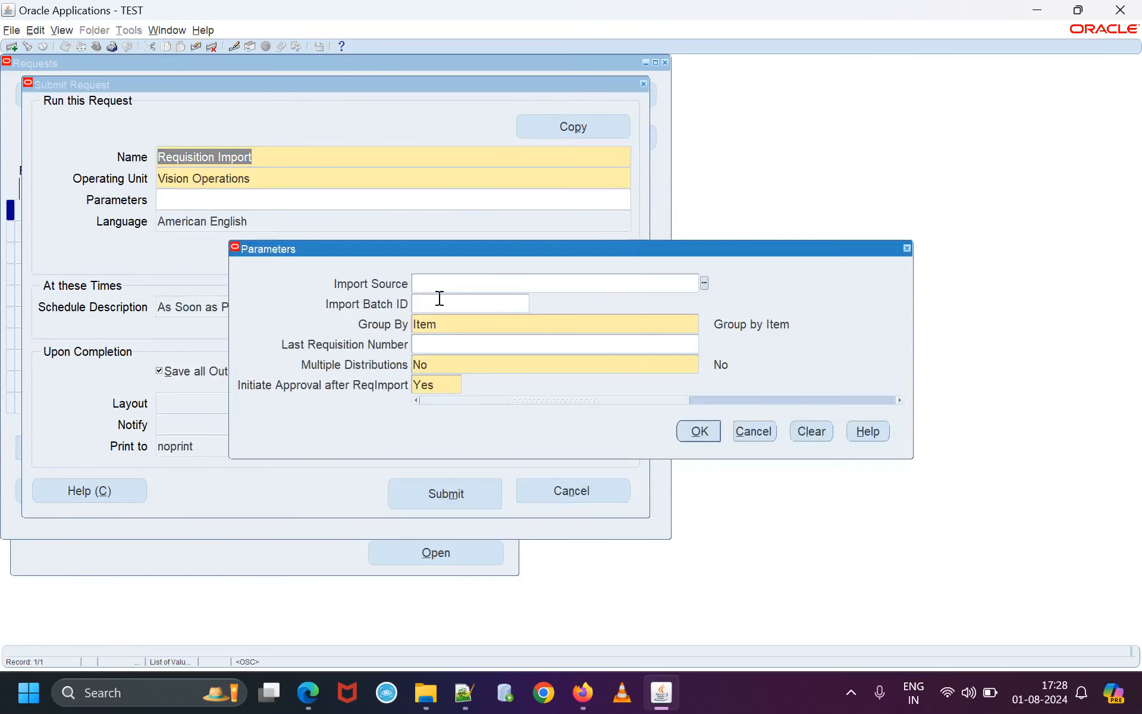
Set the Import Source to CTO, submit the Requisition Import request, and decline submitting another.
{"action": "left_click", "coordinate": [705, 283]}
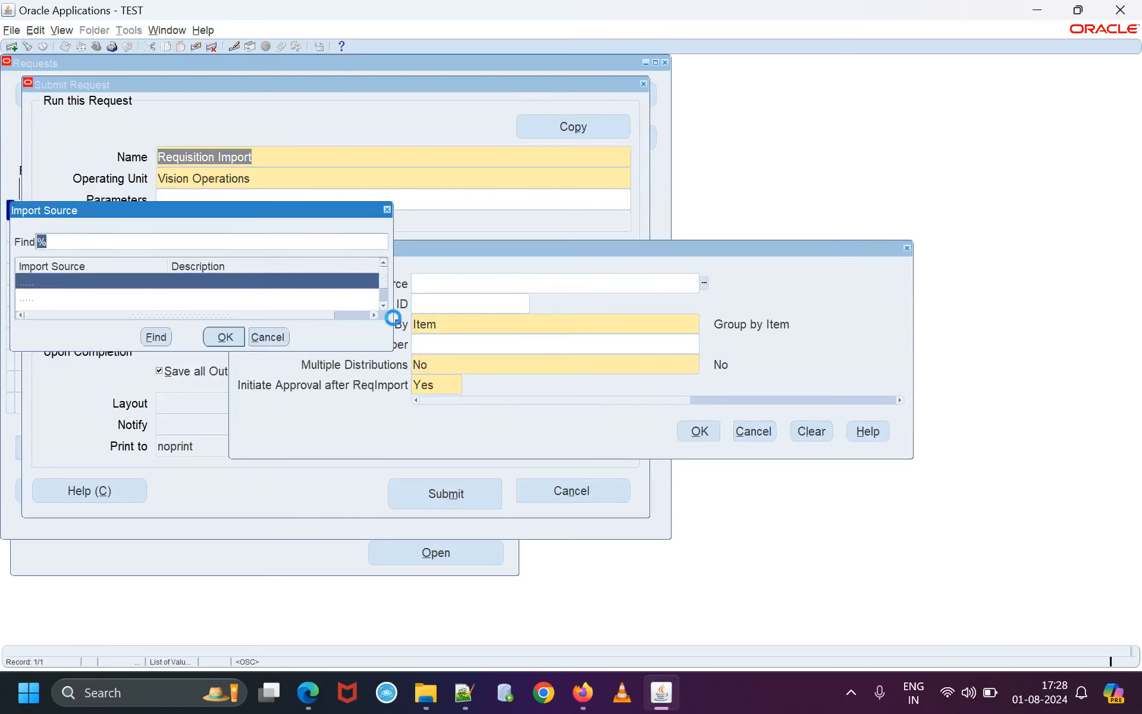
{"action": "left_click", "coordinate": [225, 338]}
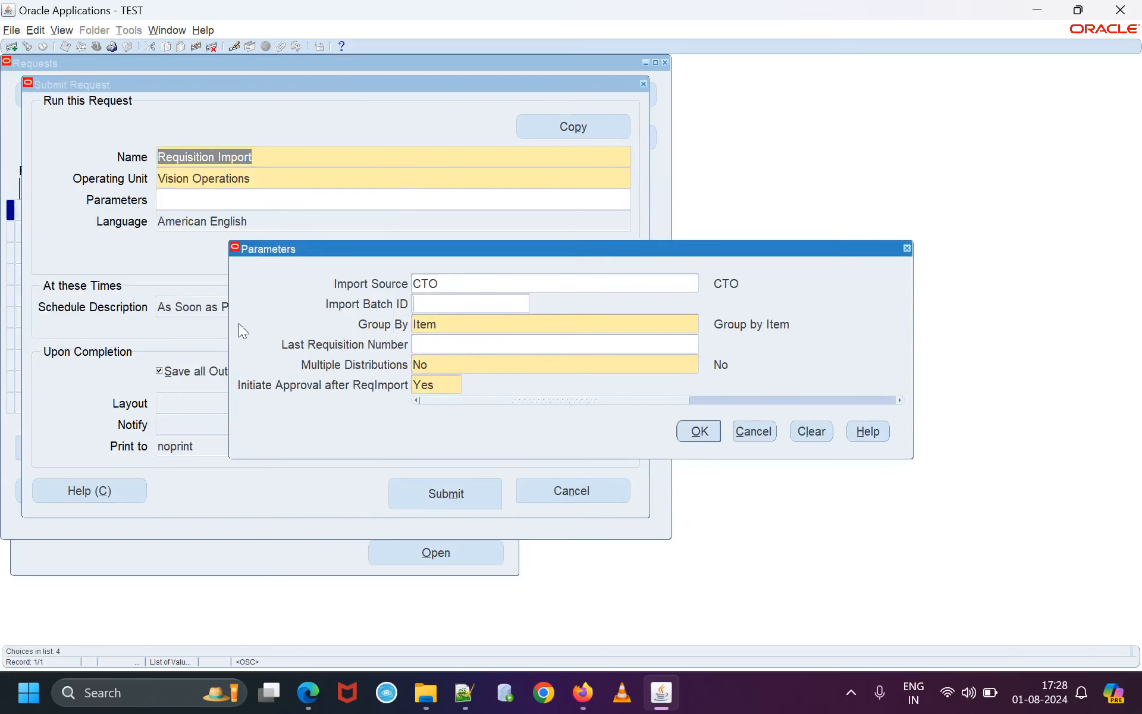
{"action": "left_click", "coordinate": [690, 432]}
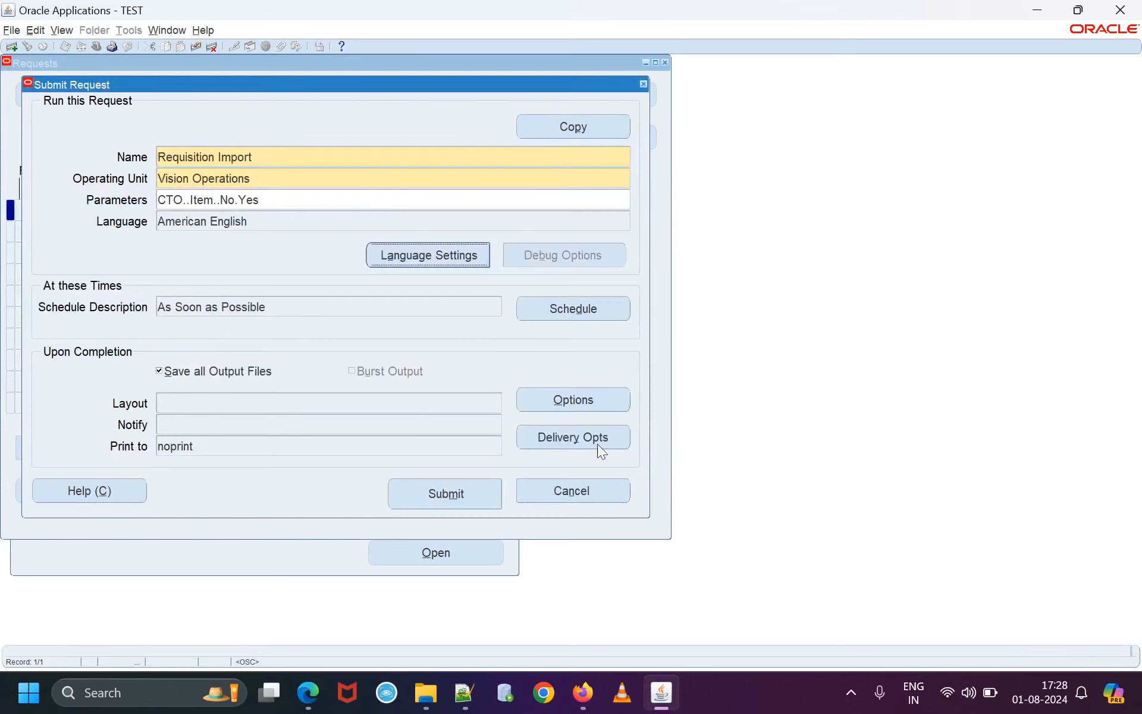
{"action": "left_click", "coordinate": [465, 489]}
{"action": "left_click", "coordinate": [613, 396]}
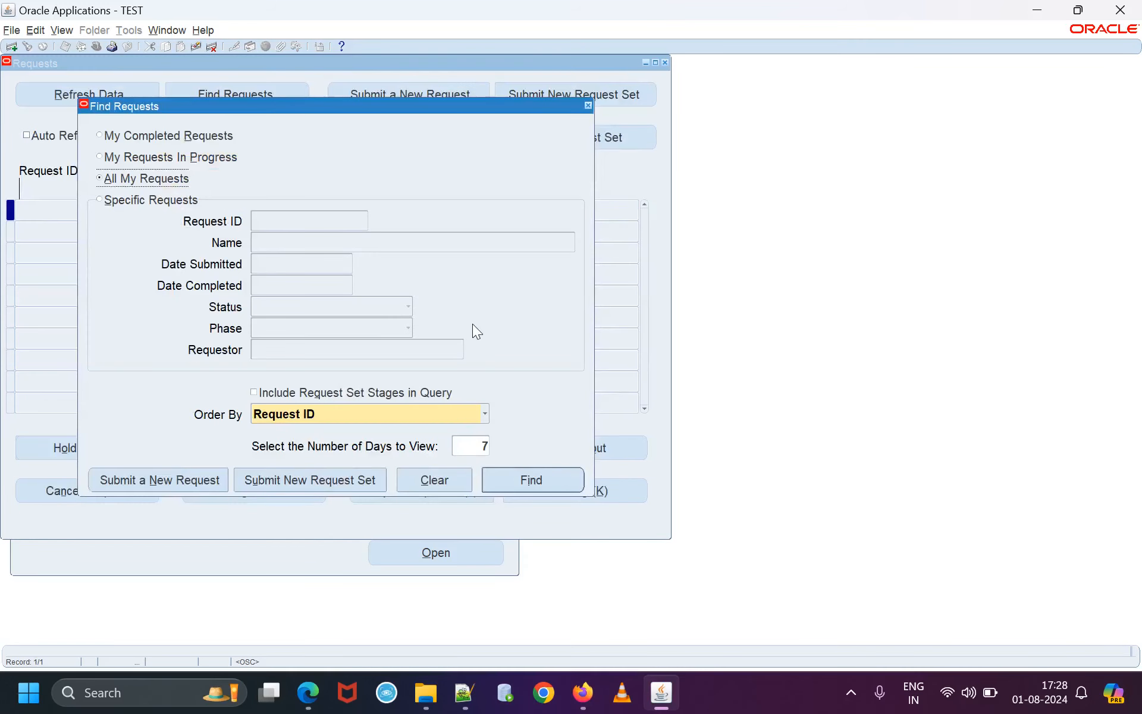
List all requests, refresh repeatedly to check the phases of Requisition Import and Create Releases, and close the Requests window.
{"action": "left_click", "coordinate": [514, 479]}
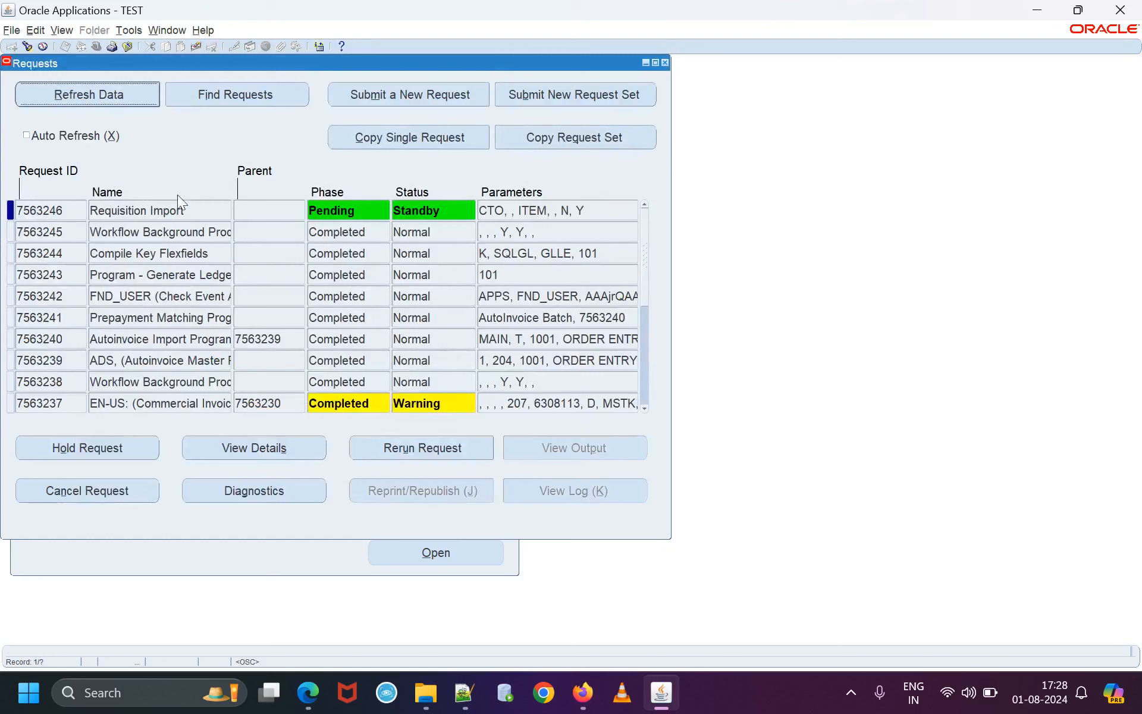
{"action": "left_click", "coordinate": [91, 95]}
{"action": "left_click", "coordinate": [100, 89]}
{"action": "left_click", "coordinate": [101, 99]}
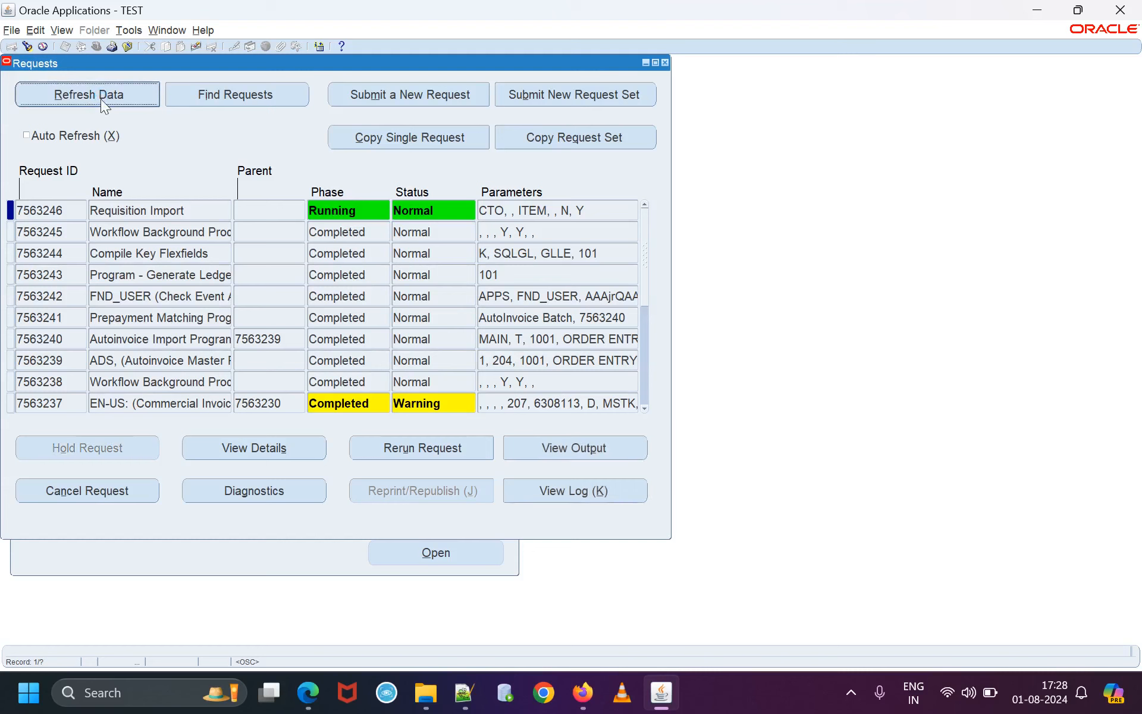
{"action": "left_click", "coordinate": [112, 95]}
{"action": "left_click", "coordinate": [112, 94]}
{"action": "left_click", "coordinate": [113, 94]}
{"action": "left_click", "coordinate": [128, 91]}
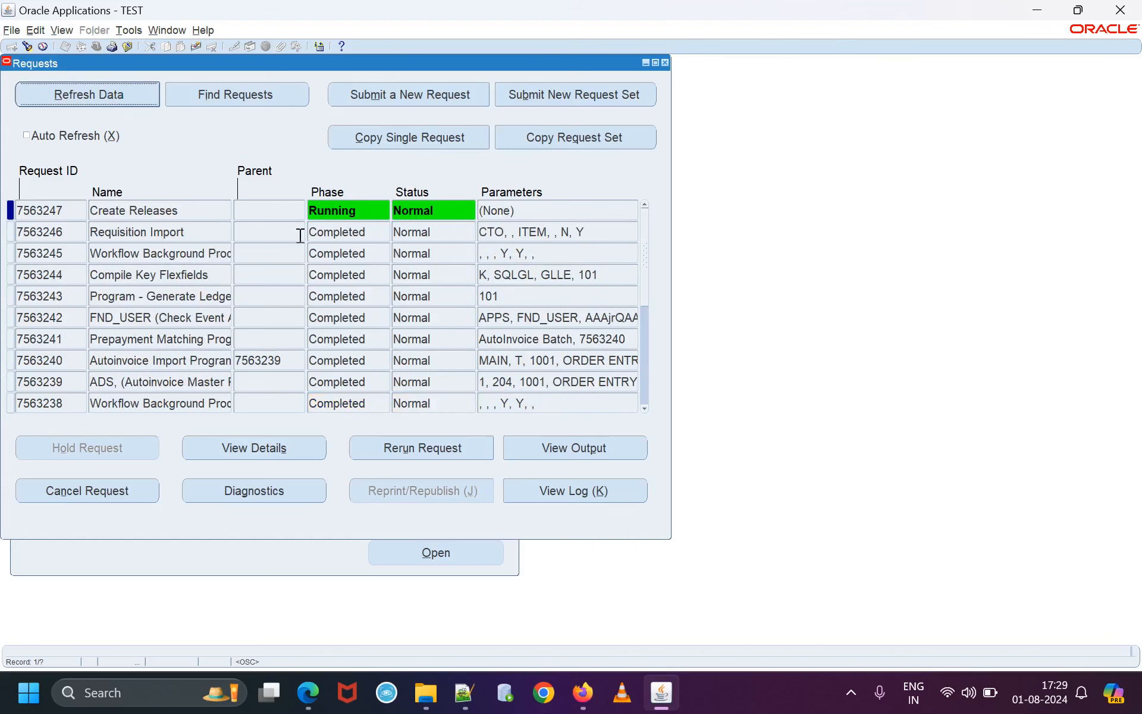
{"action": "left_click", "coordinate": [351, 232]}
{"action": "left_click", "coordinate": [93, 101]}
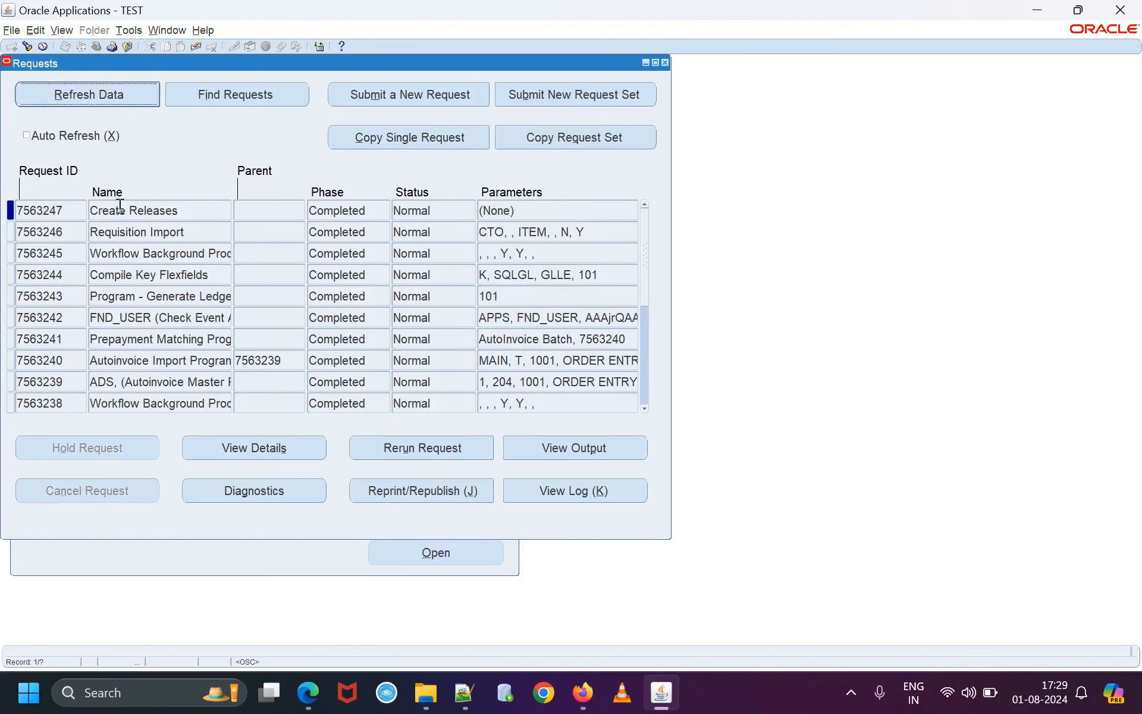
{"action": "left_click", "coordinate": [339, 211]}
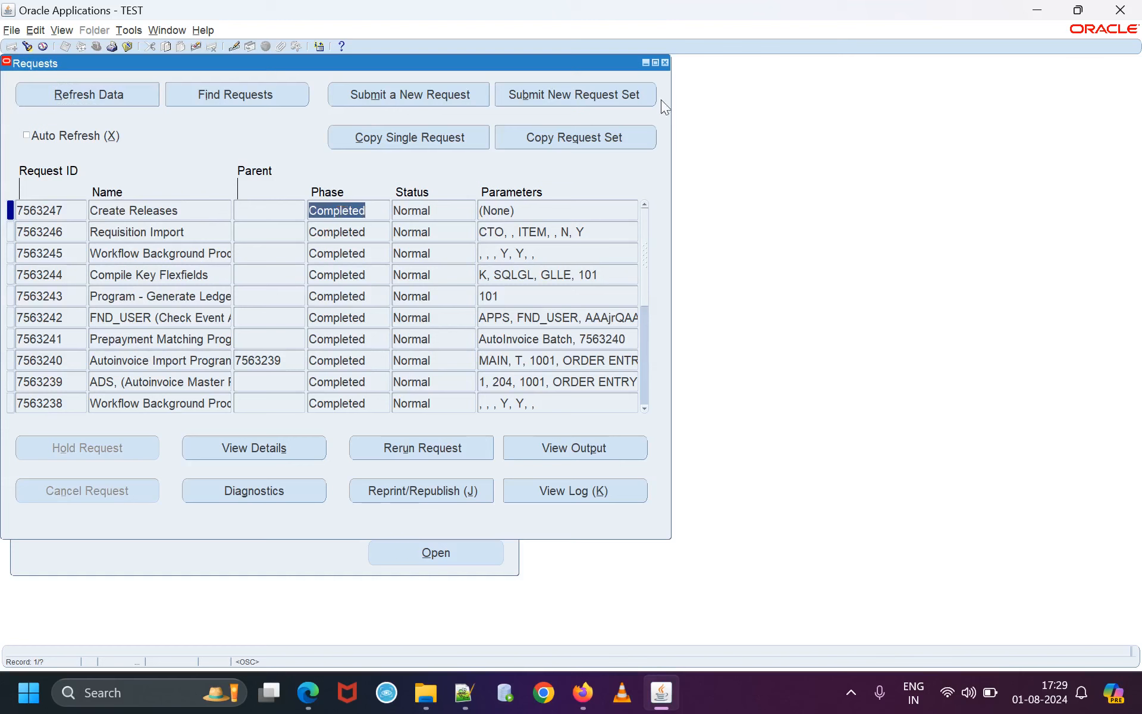
{"action": "left_click", "coordinate": [666, 61]}
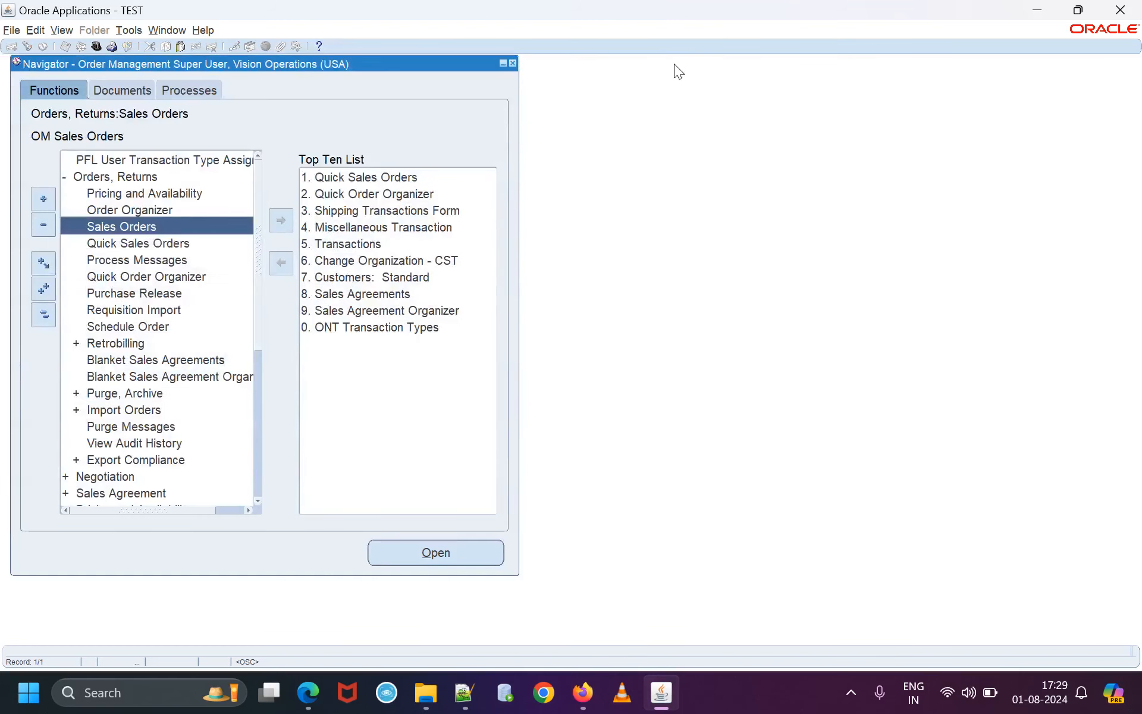
Switch to the Purchasing, Vision Operations (USA) responsibility and open the Requisition Summary search form.
{"action": "left_click", "coordinate": [96, 46]}
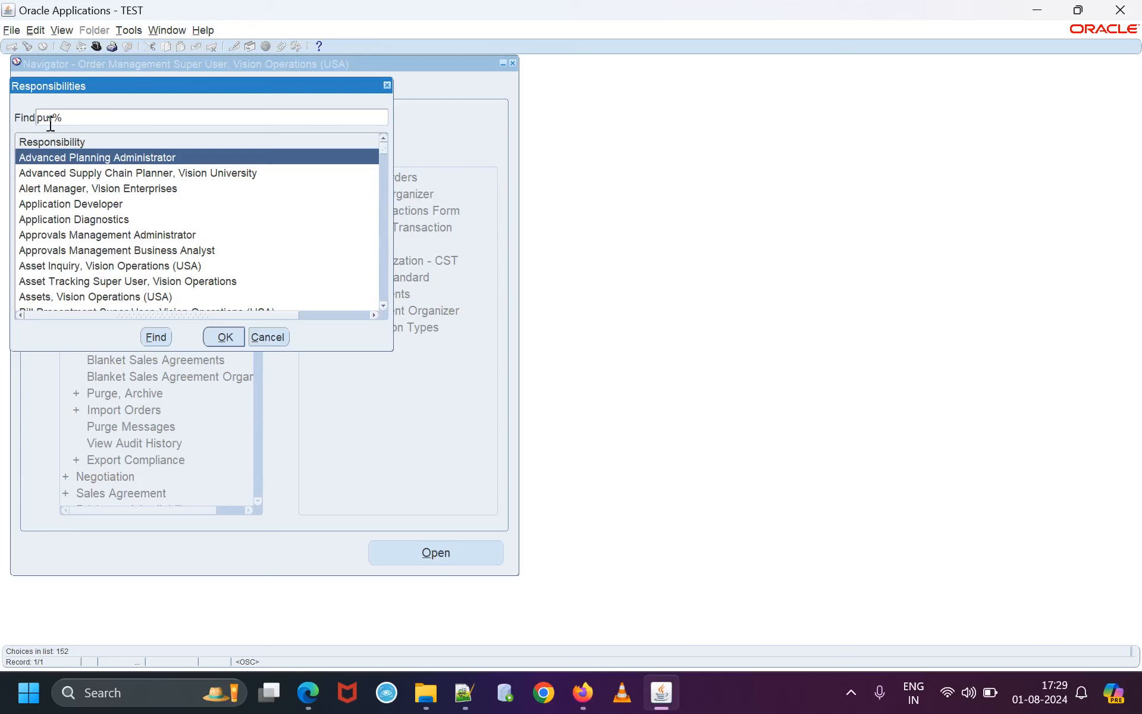
{"action": "left_click", "coordinate": [155, 336]}
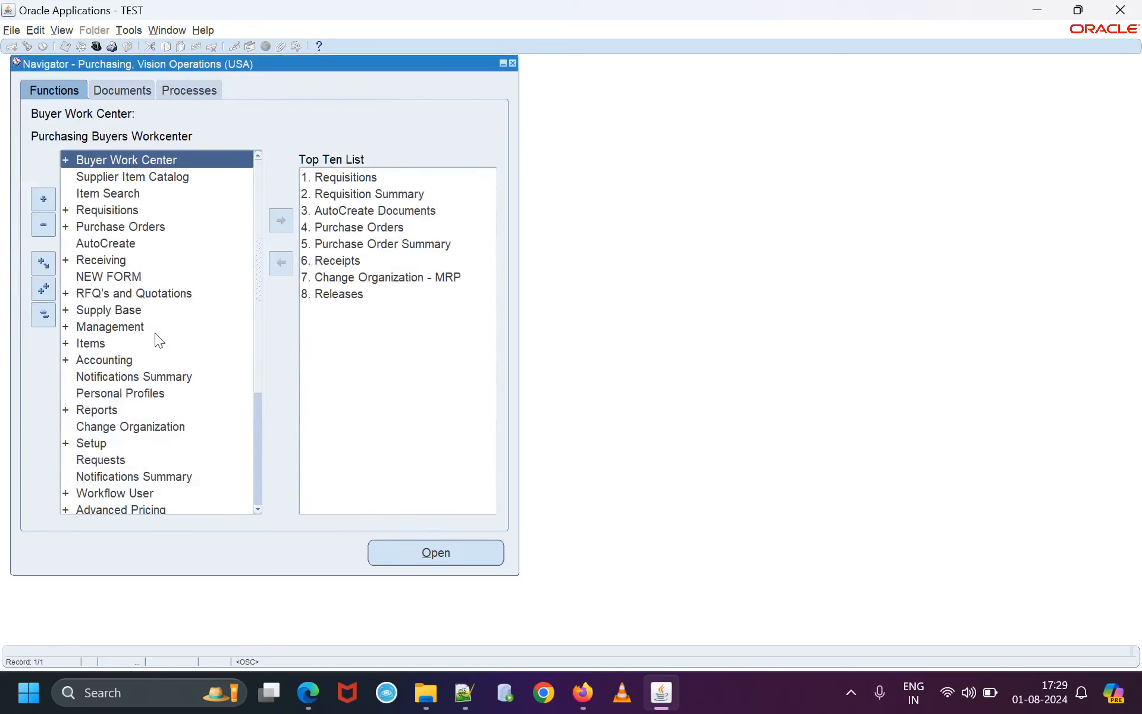
{"action": "double_click", "coordinate": [106, 209]}
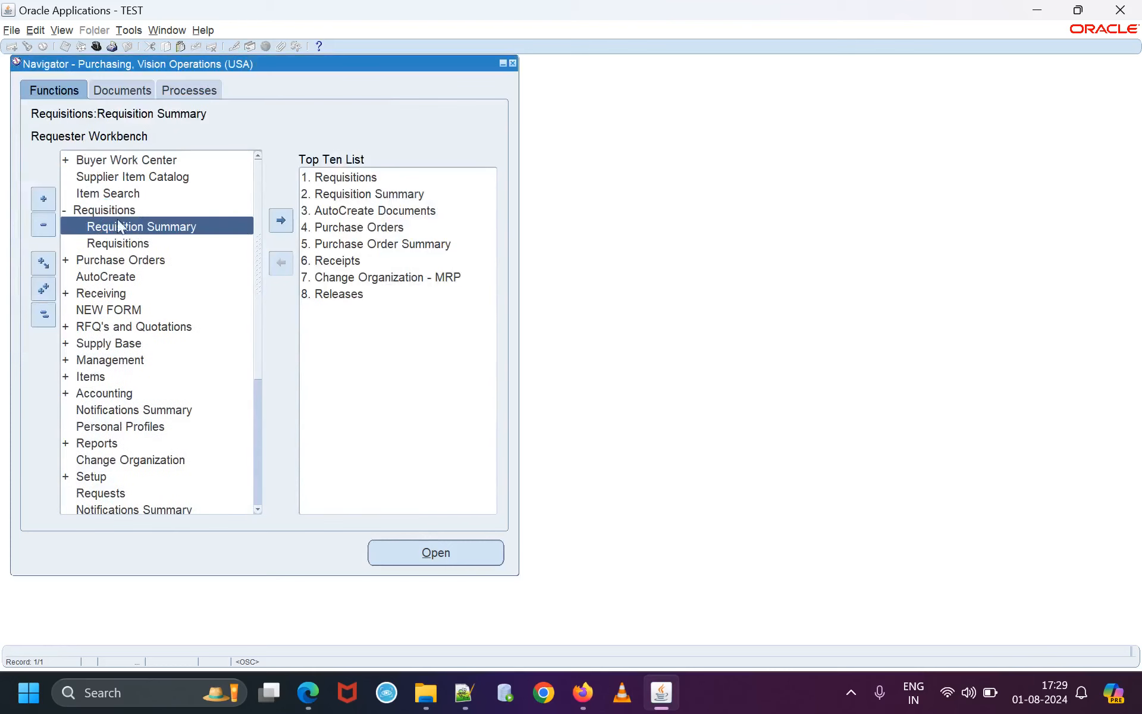
{"action": "double_click", "coordinate": [138, 226]}
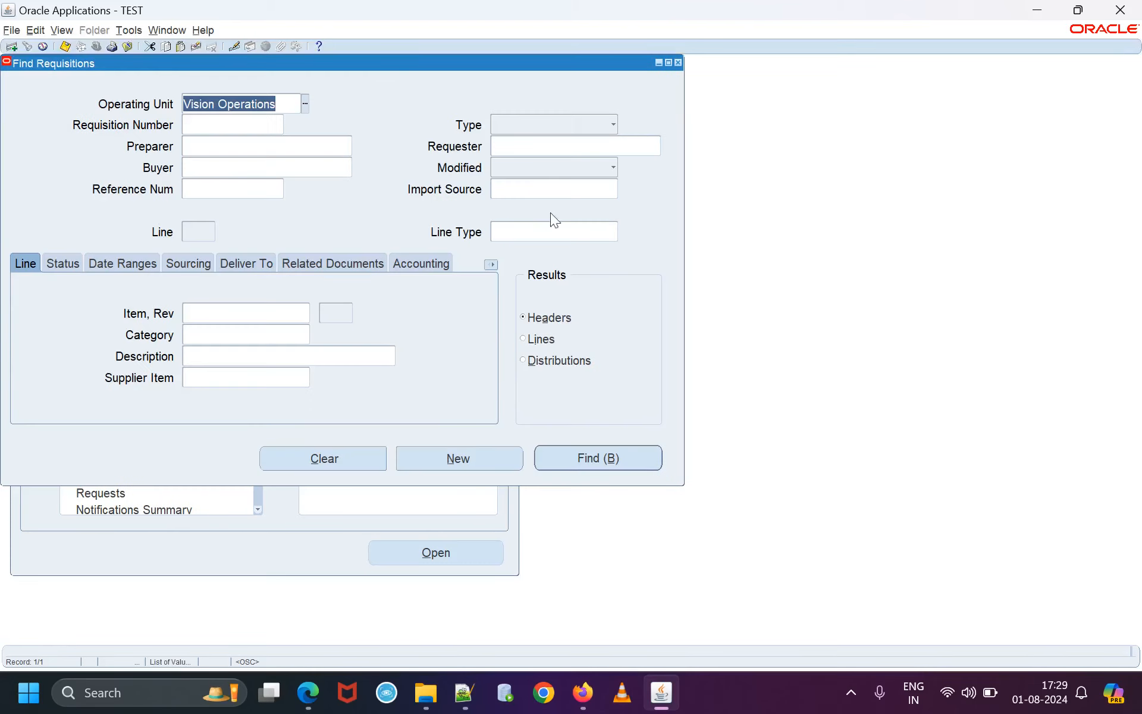
Find requisitions with import source CTO and check the approval status of the newest requisition.
{"action": "left_click", "coordinate": [548, 185]}
{"action": "left_click", "coordinate": [613, 188]}
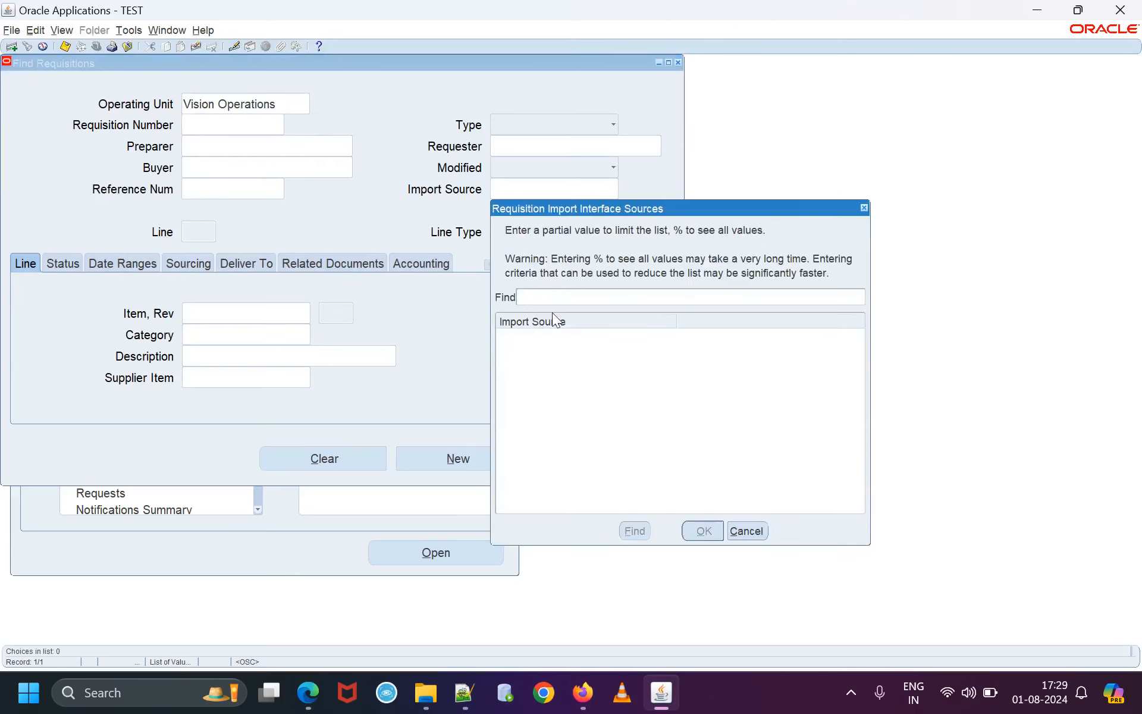
{"action": "type", "text": "cto"}
{"action": "left_click", "coordinate": [628, 529]}
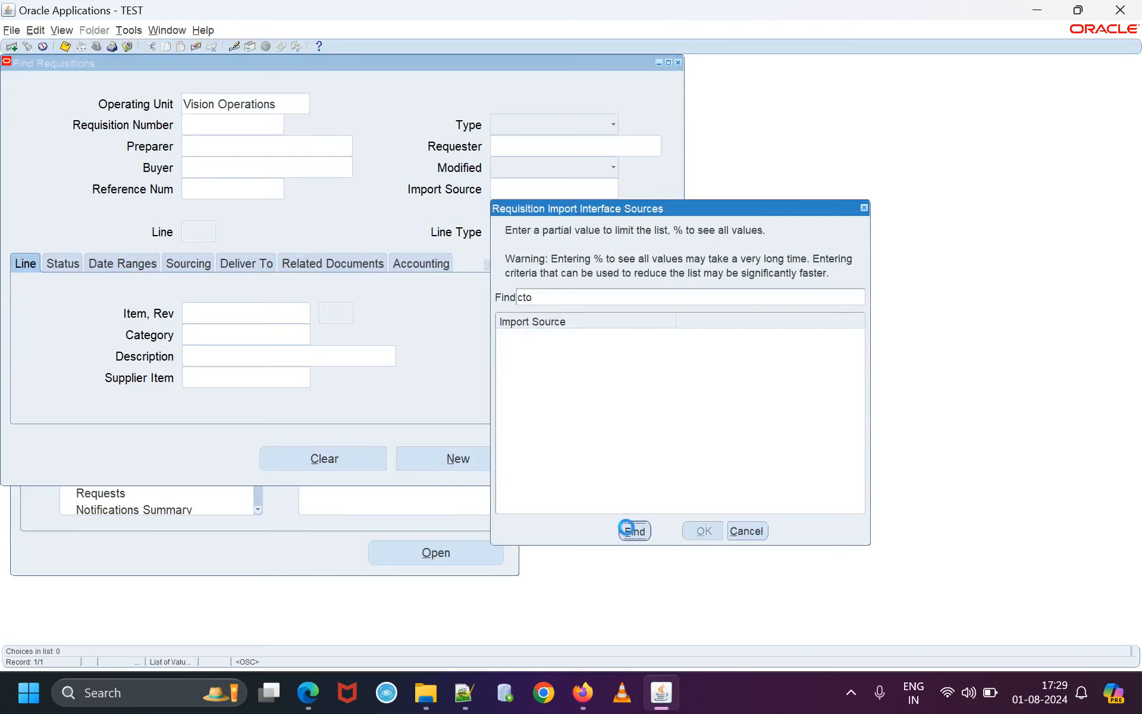
{"action": "left_click", "coordinate": [705, 530]}
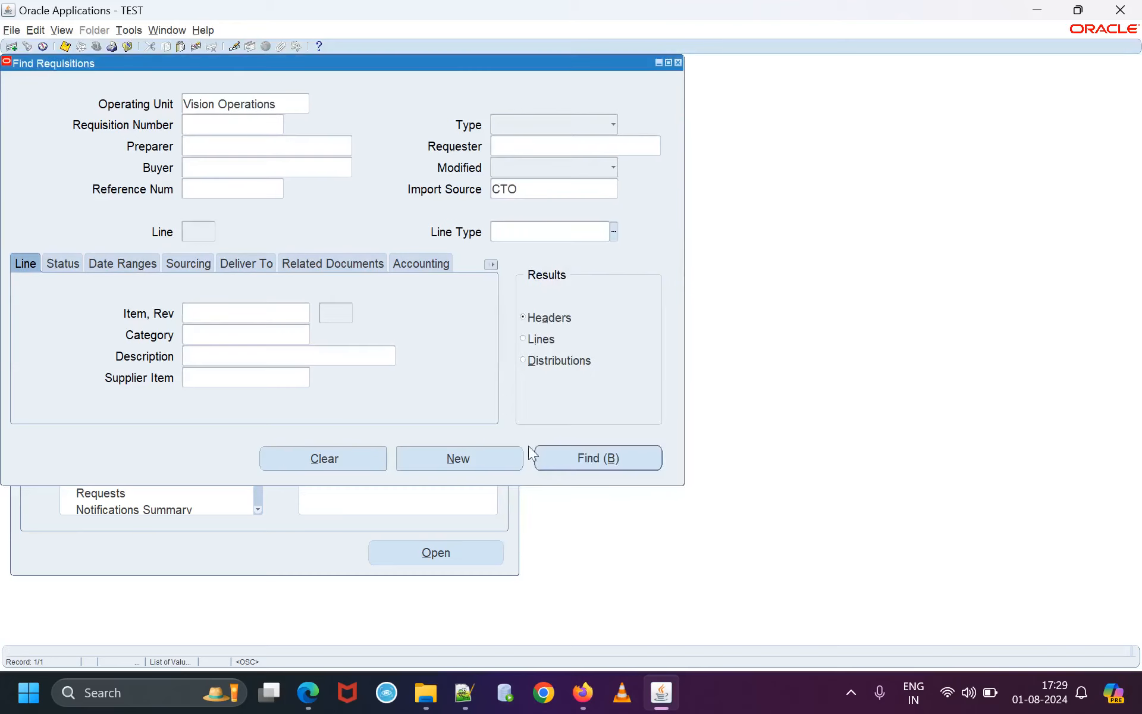
{"action": "left_click", "coordinate": [590, 457]}
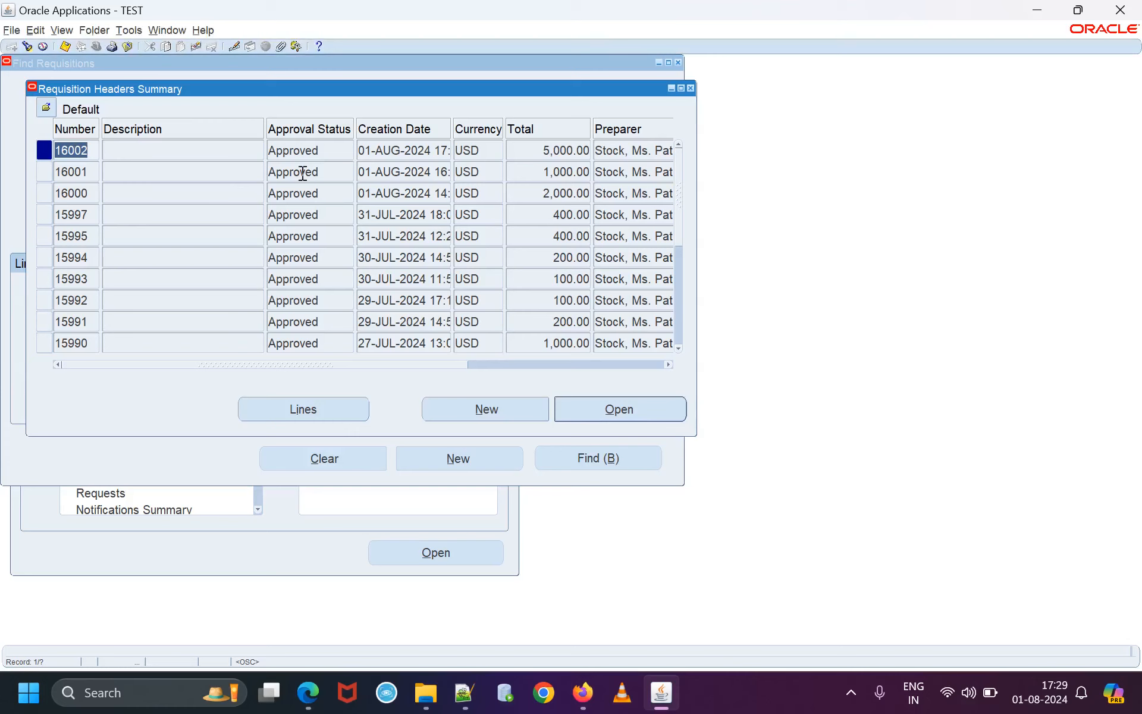
{"action": "left_click", "coordinate": [292, 152]}
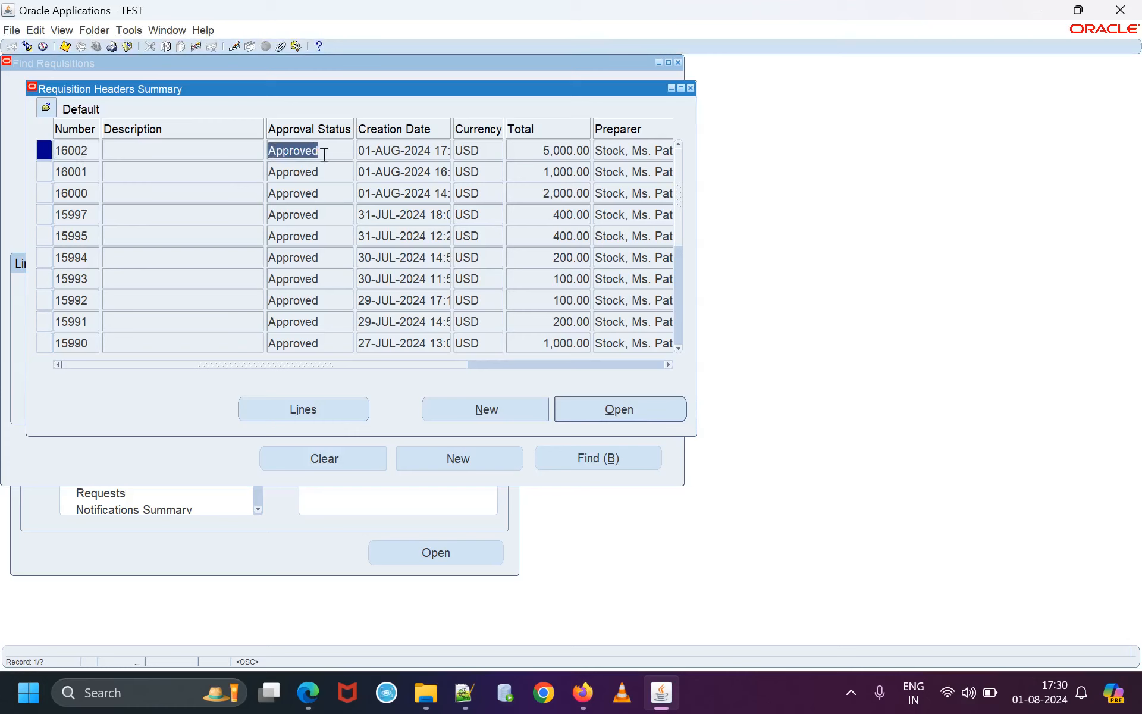
Copy the newest requisition's number into the Requisition Number line of back_to_back_order flow.txt in Notepad++.
{"action": "left_click", "coordinate": [71, 150]}
{"action": "right_click", "coordinate": [73, 150]}
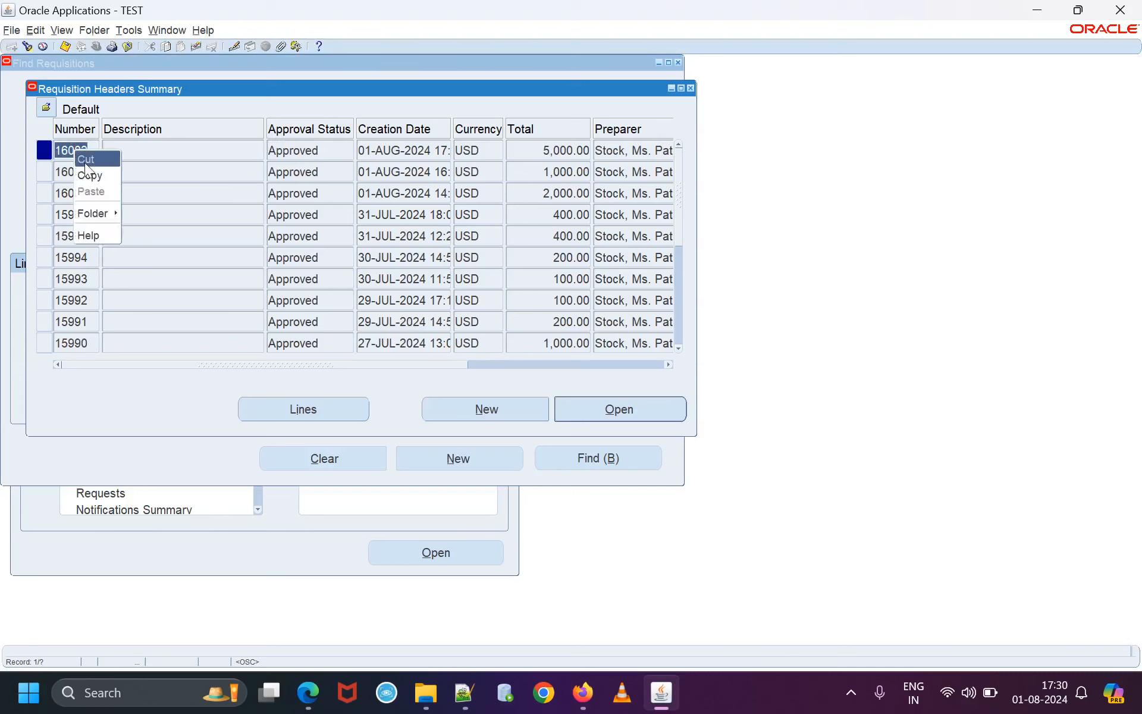
{"action": "left_click", "coordinate": [88, 172]}
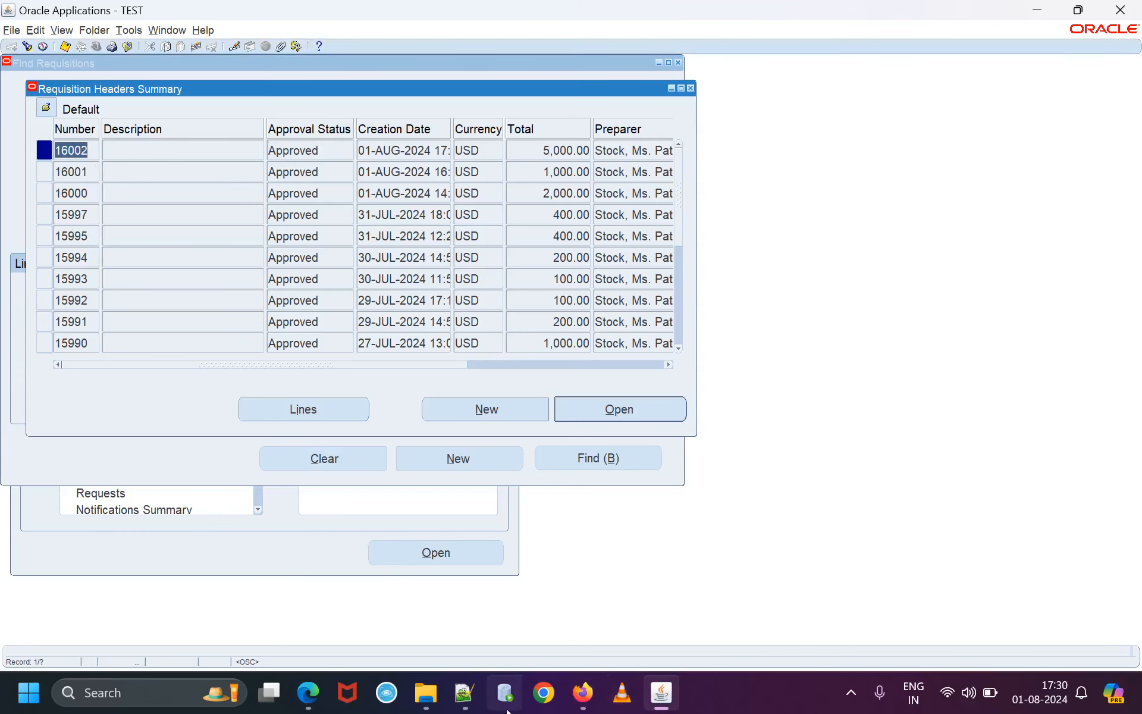
{"action": "left_click", "coordinate": [465, 693]}
{"action": "scroll", "coordinate": [524, 519], "scroll_direction": "down", "scroll_amount": 2}
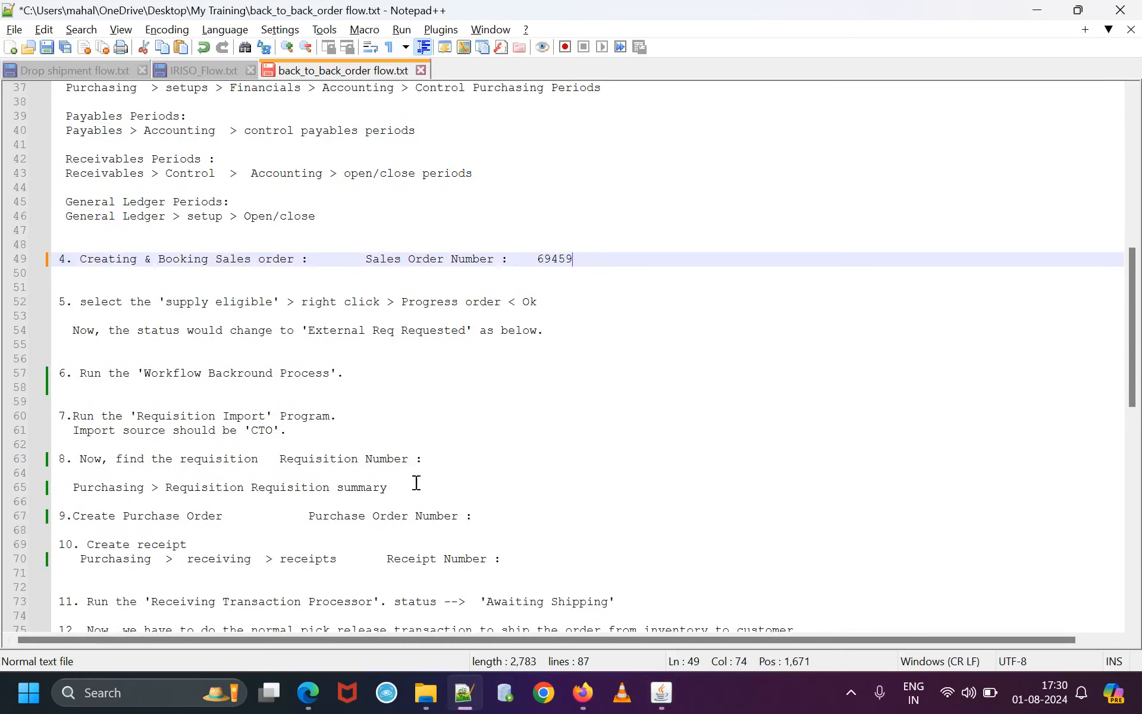
{"action": "left_click", "coordinate": [447, 460]}
{"action": "right_click", "coordinate": [450, 459]}
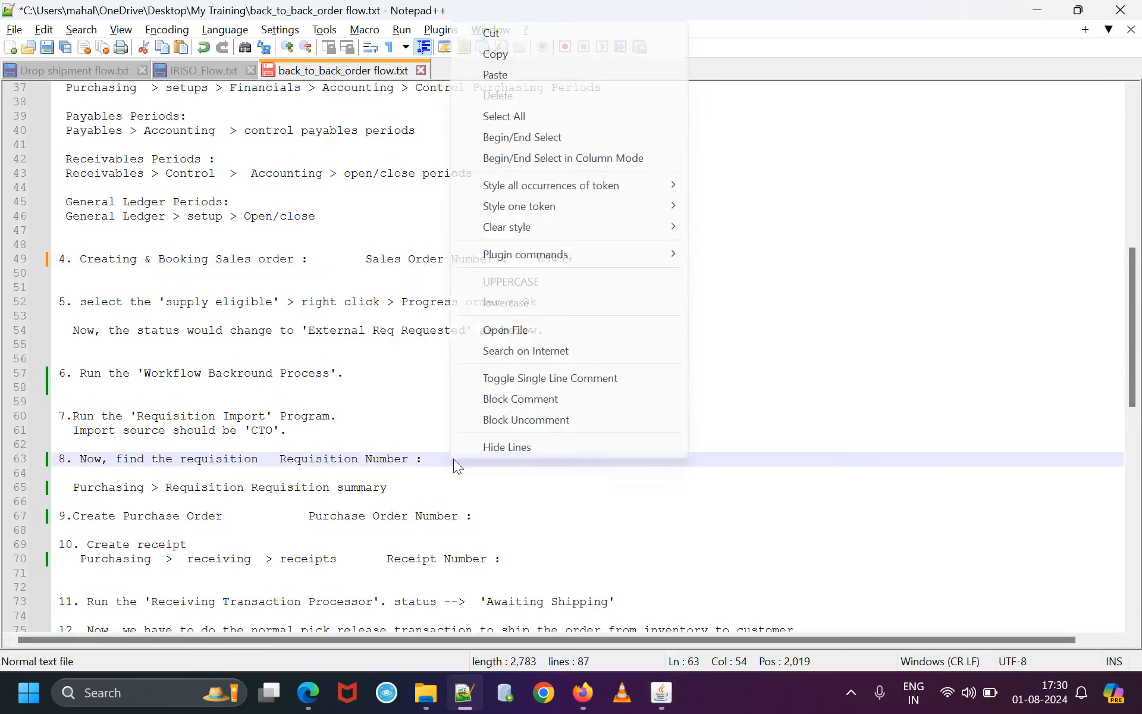
{"action": "left_click", "coordinate": [495, 75]}
{"action": "left_click", "coordinate": [558, 417]}
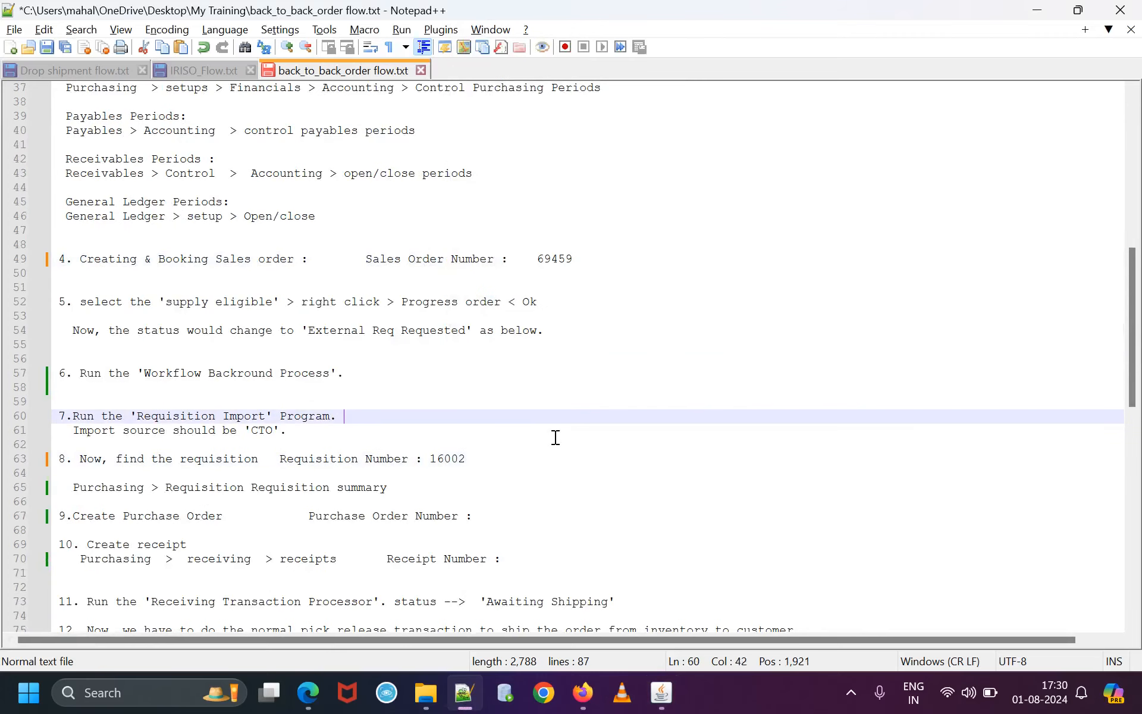
Review the Create Purchase Order note, return to Oracle Applications, close the requisition windows, and open AutoCreate.
{"action": "scroll", "coordinate": [547, 438], "scroll_direction": "down", "scroll_amount": 3}
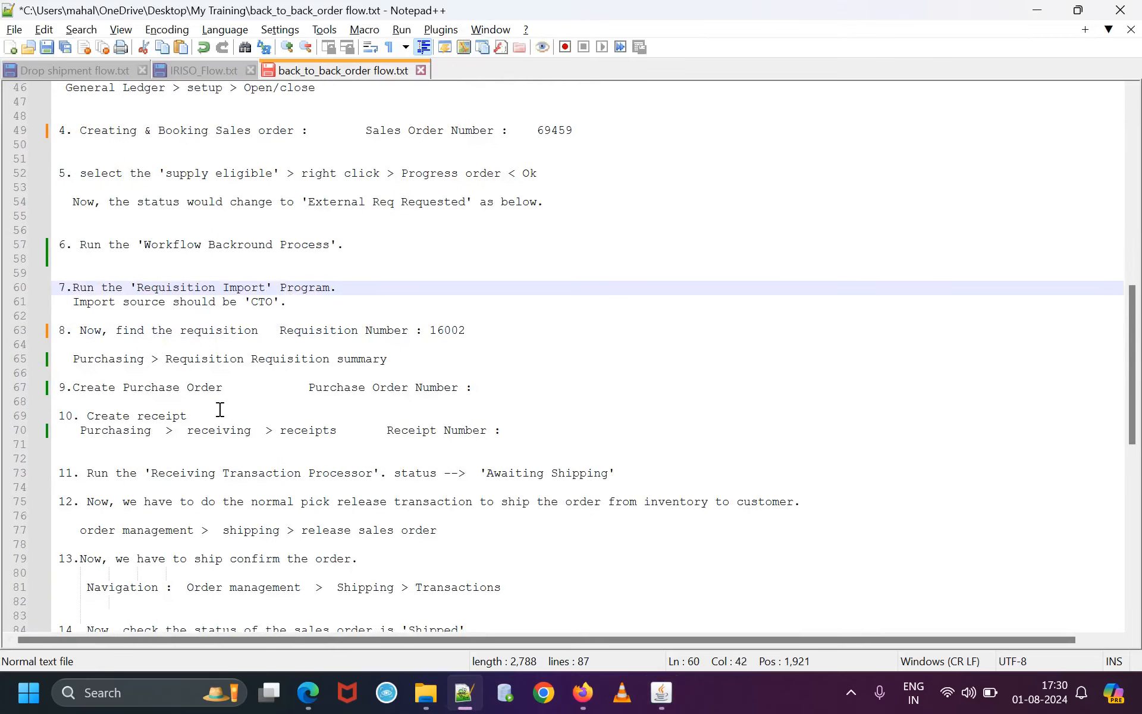
{"action": "left_click_drag", "start_coordinate": [116, 391], "coordinate": [258, 392]}
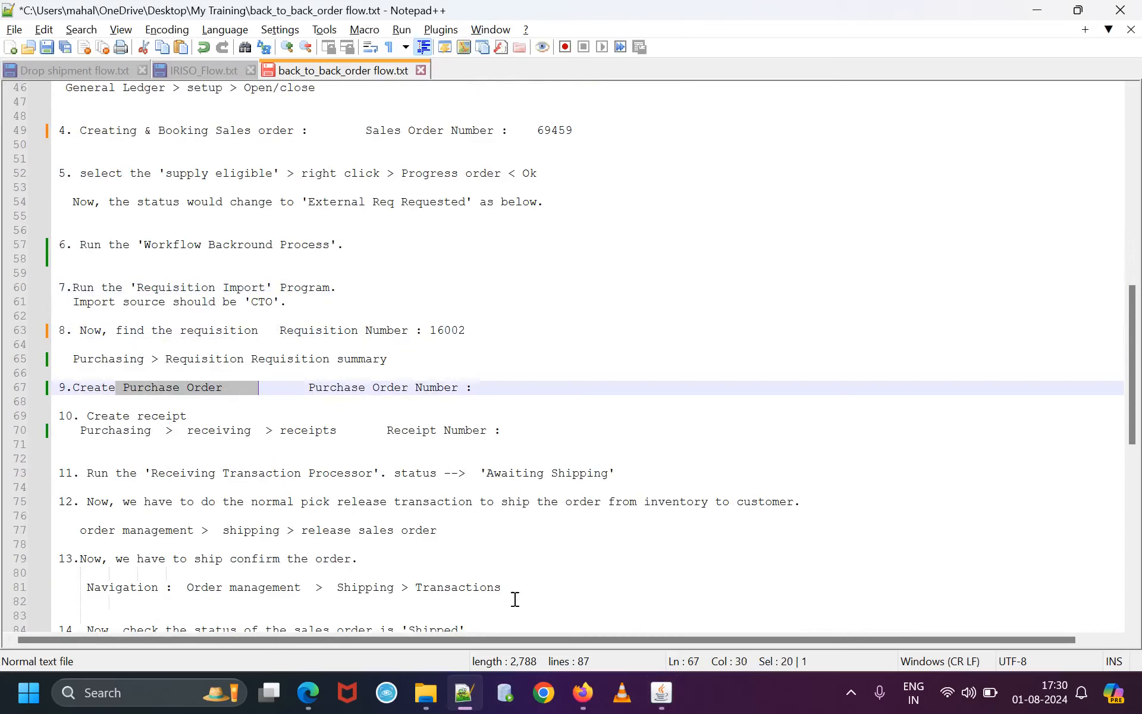
{"action": "left_click", "coordinate": [659, 698]}
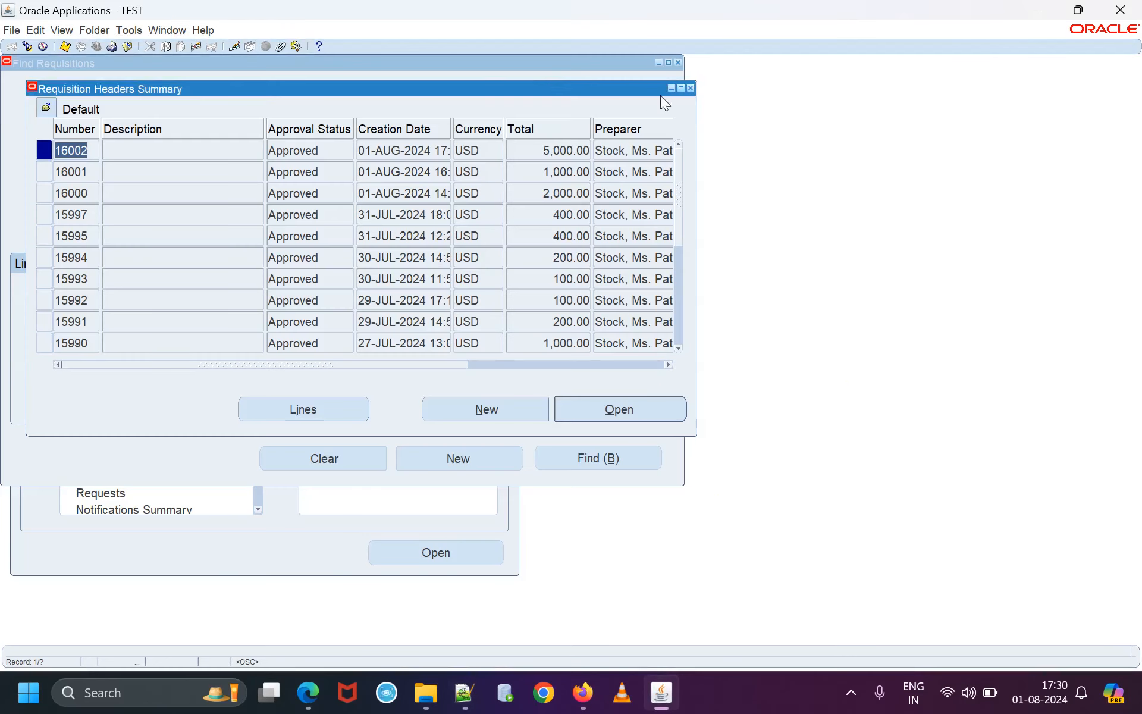
{"action": "left_click", "coordinate": [689, 88]}
{"action": "left_click", "coordinate": [678, 62]}
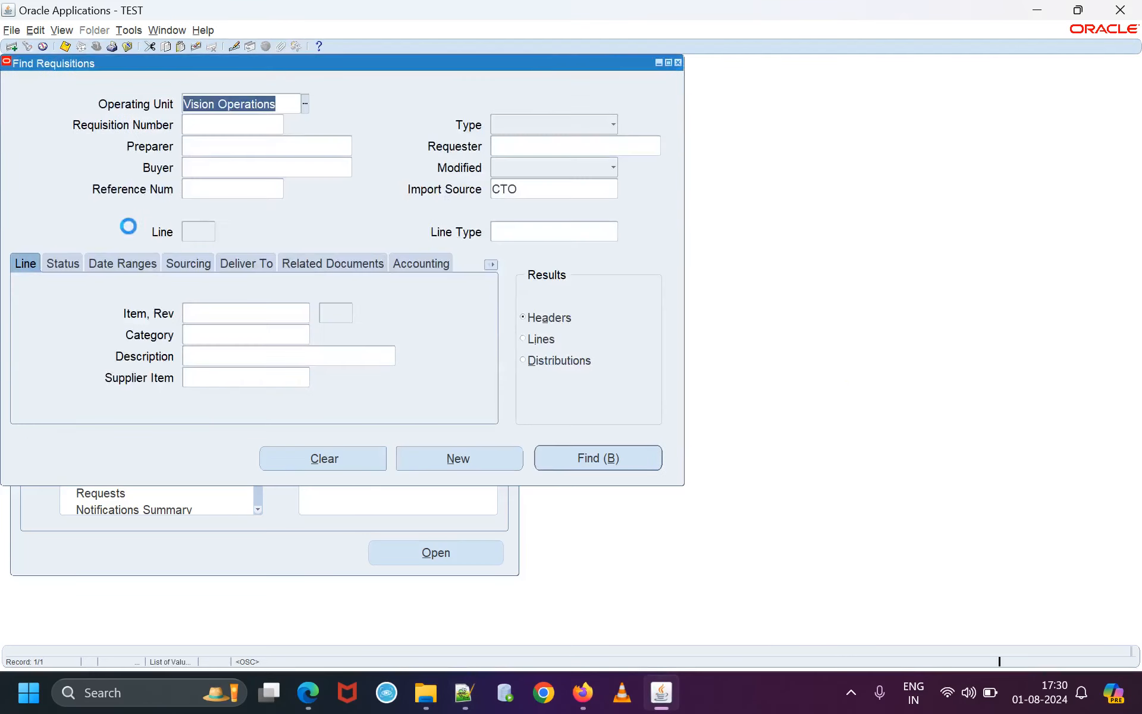
{"action": "left_click", "coordinate": [121, 277]}
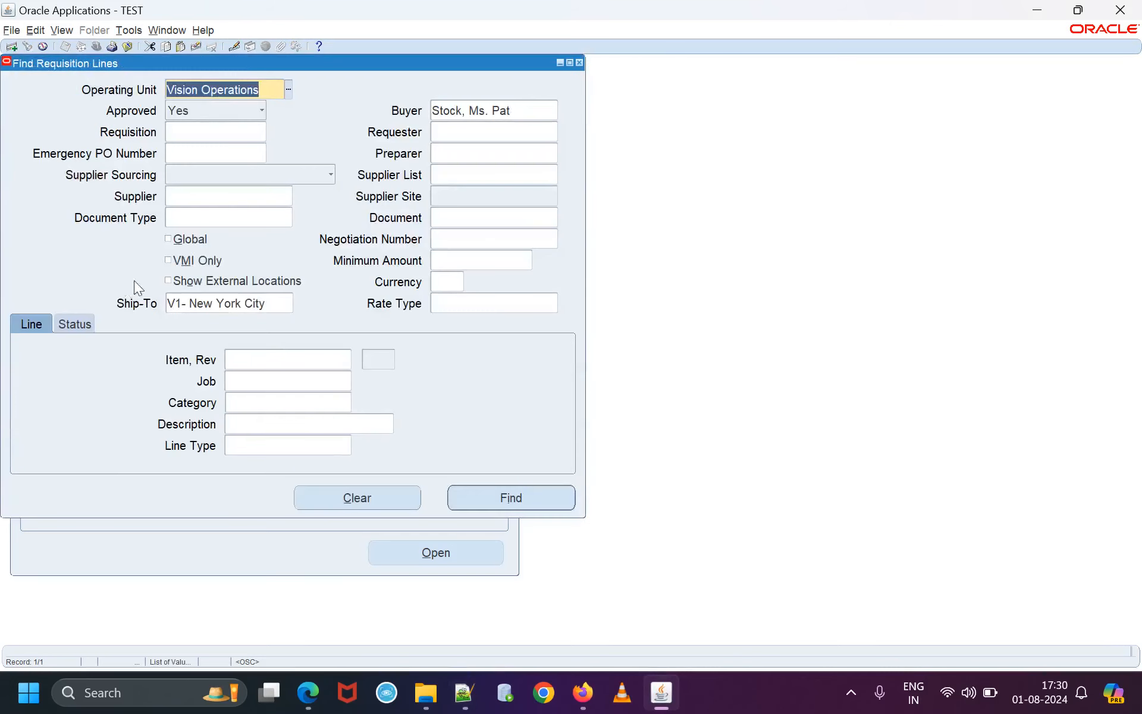
Clear the default requisition line criteria and find lines using the copied requisition number.
{"action": "left_click", "coordinate": [192, 129]}
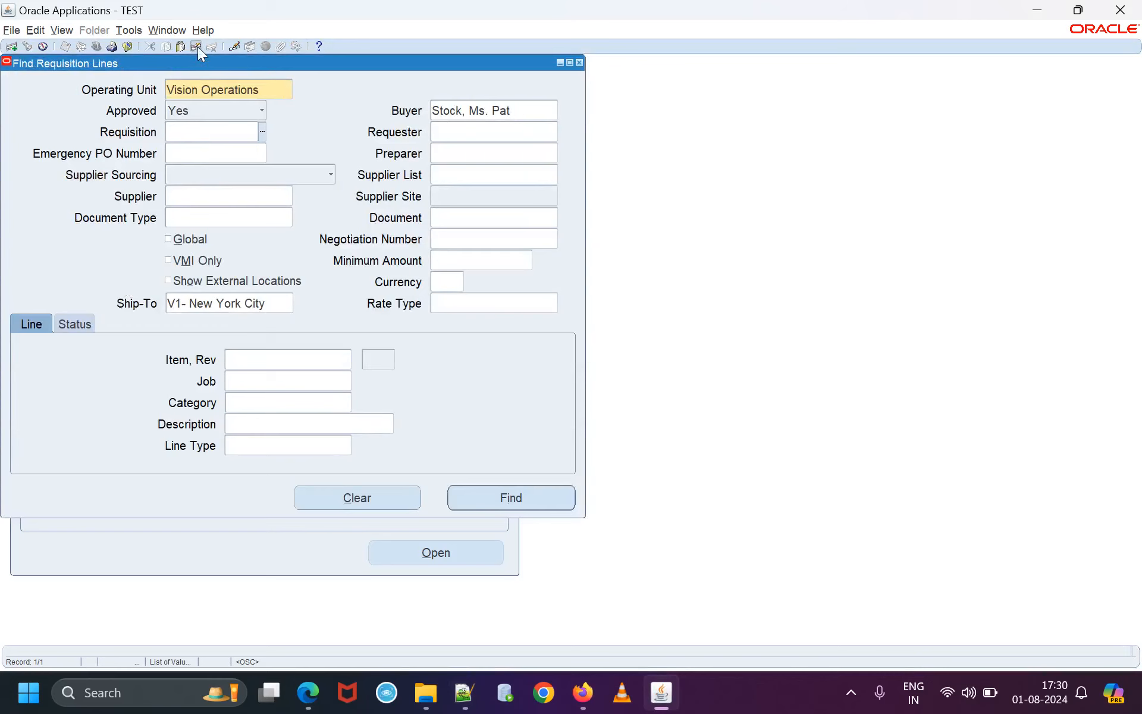
{"action": "left_click", "coordinate": [197, 47]}
{"action": "left_click", "coordinate": [186, 135]}
{"action": "right_click", "coordinate": [185, 135]}
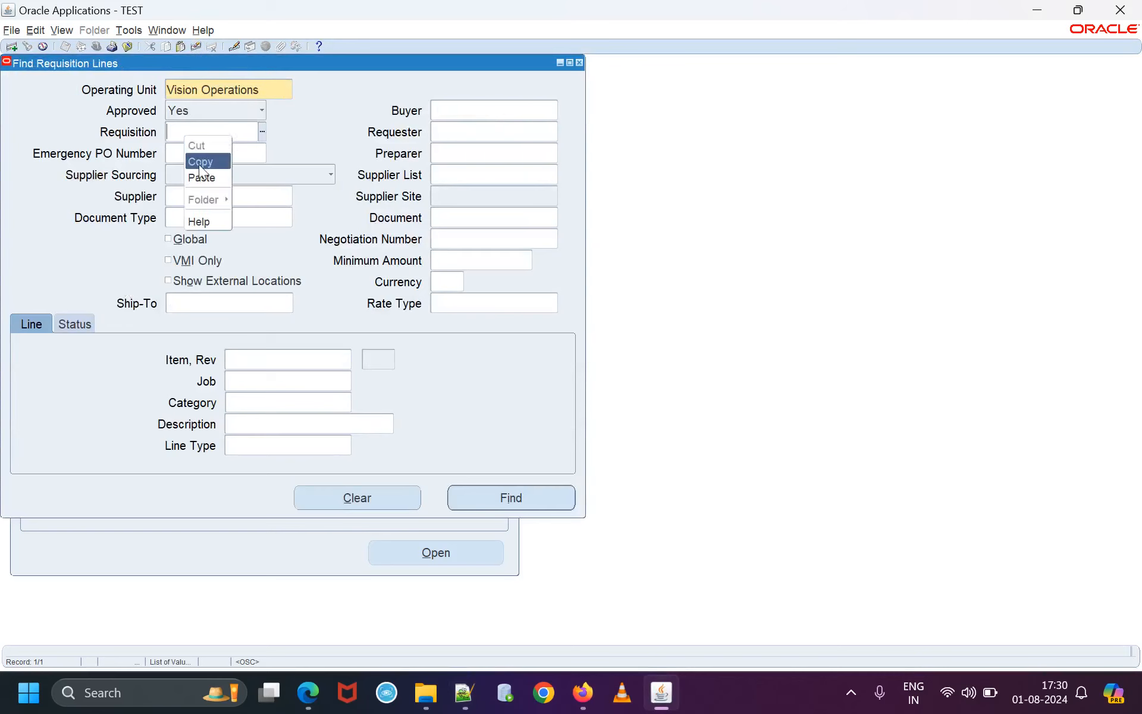
{"action": "left_click", "coordinate": [202, 173]}
{"action": "key", "text": "Tab"}
{"action": "left_click", "coordinate": [492, 500]}
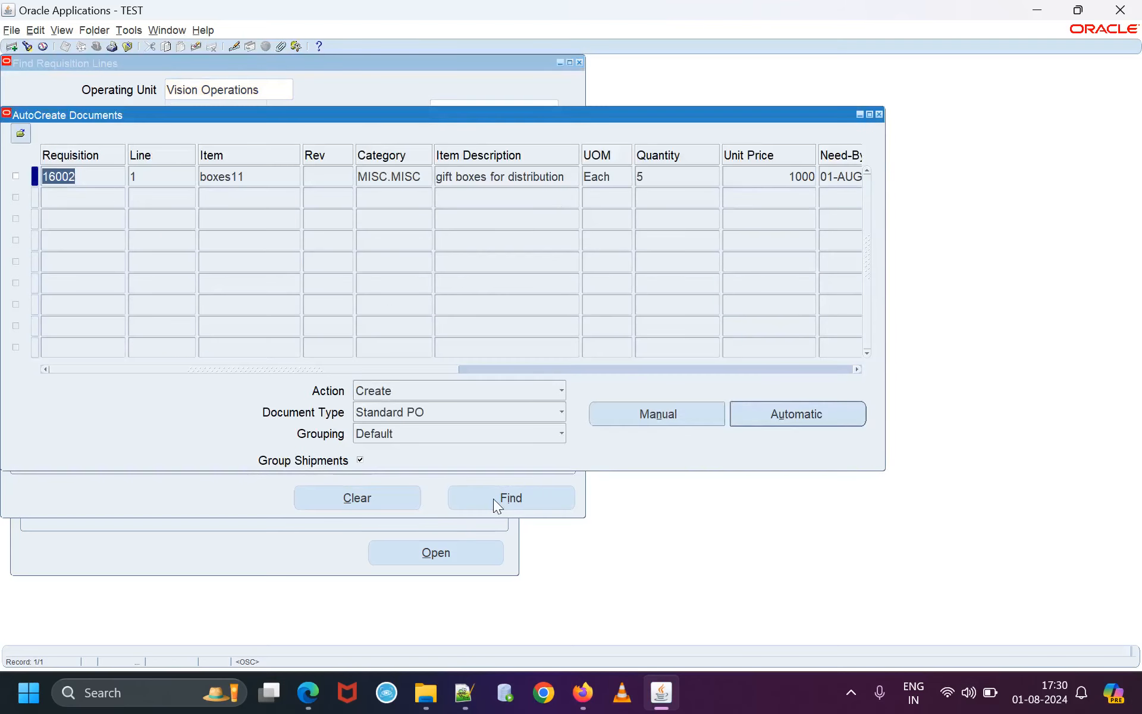
Select the boxes11 requisition line and automatically create a Standard PO from it with the default document settings.
{"action": "left_click", "coordinate": [15, 175]}
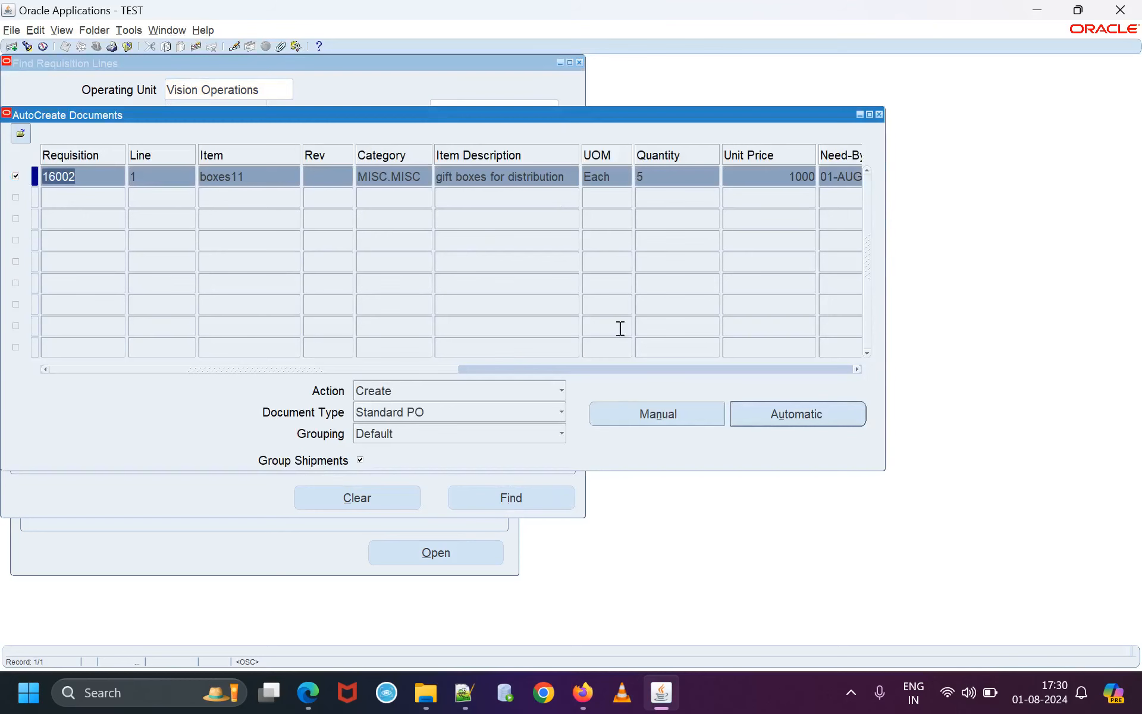
{"action": "left_click", "coordinate": [795, 424]}
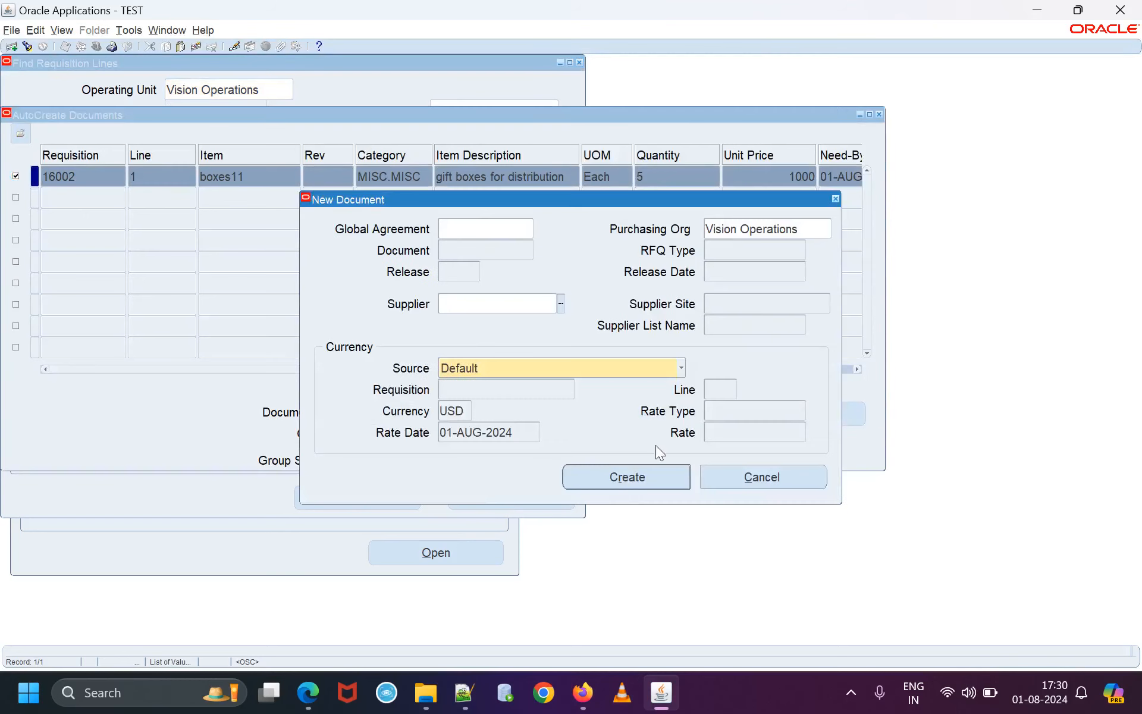
{"action": "left_click", "coordinate": [625, 477]}
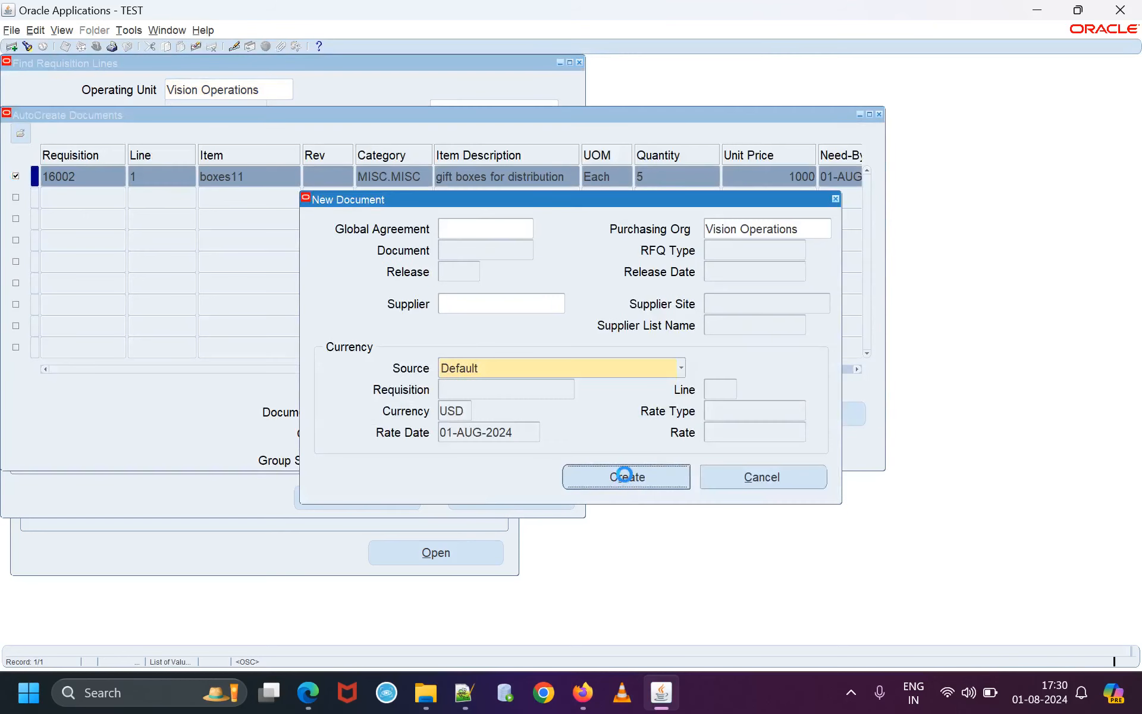
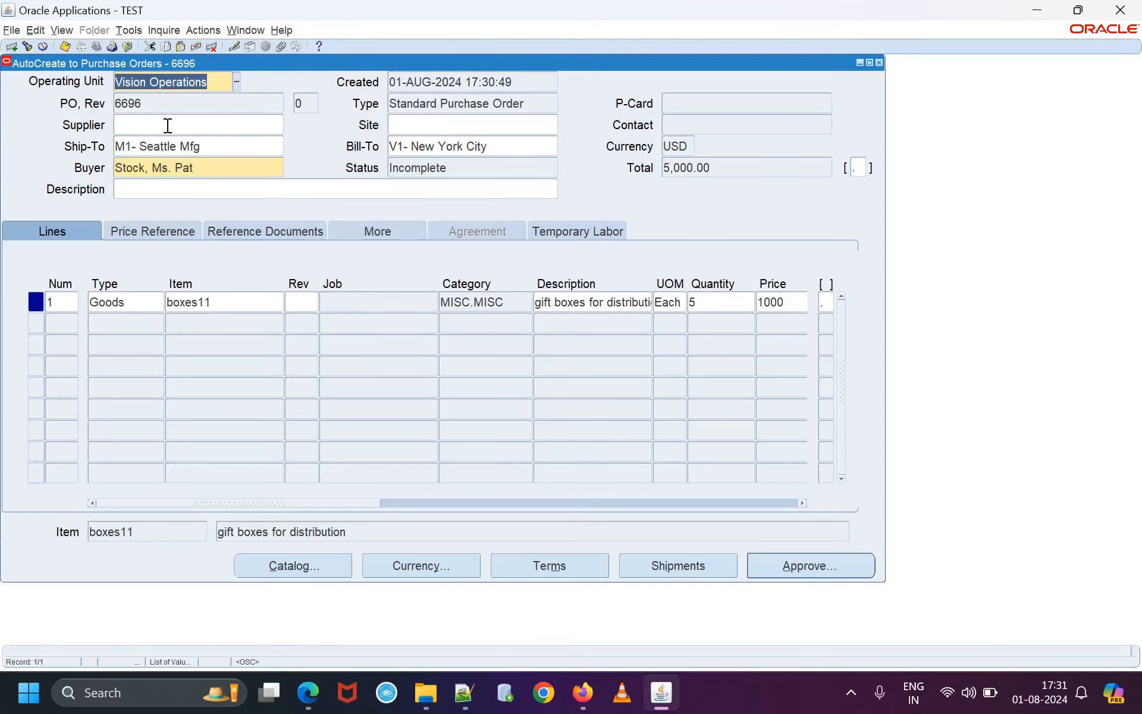
Set the purchase order's supplier to 3M Health Care with site CORP HQ, and check the order status.
{"action": "left_click", "coordinate": [166, 123]}
{"action": "left_click", "coordinate": [280, 124]}
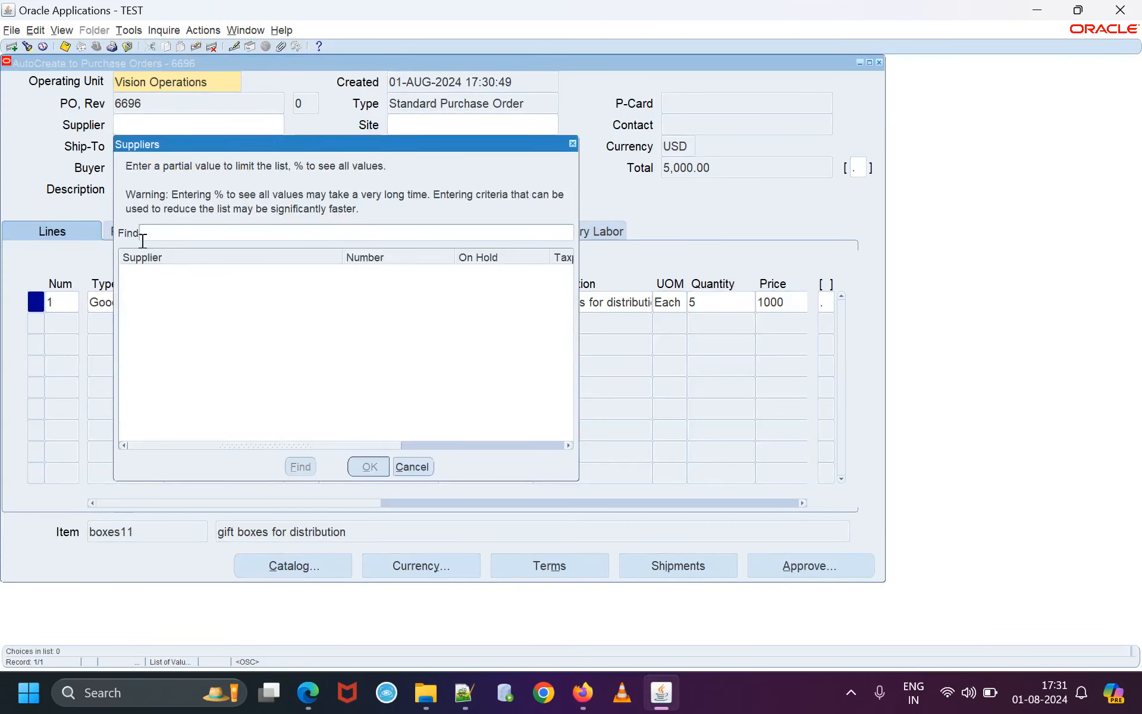
{"action": "type", "text": "%%"}
{"action": "left_click", "coordinate": [296, 466]}
{"action": "left_click", "coordinate": [365, 467]}
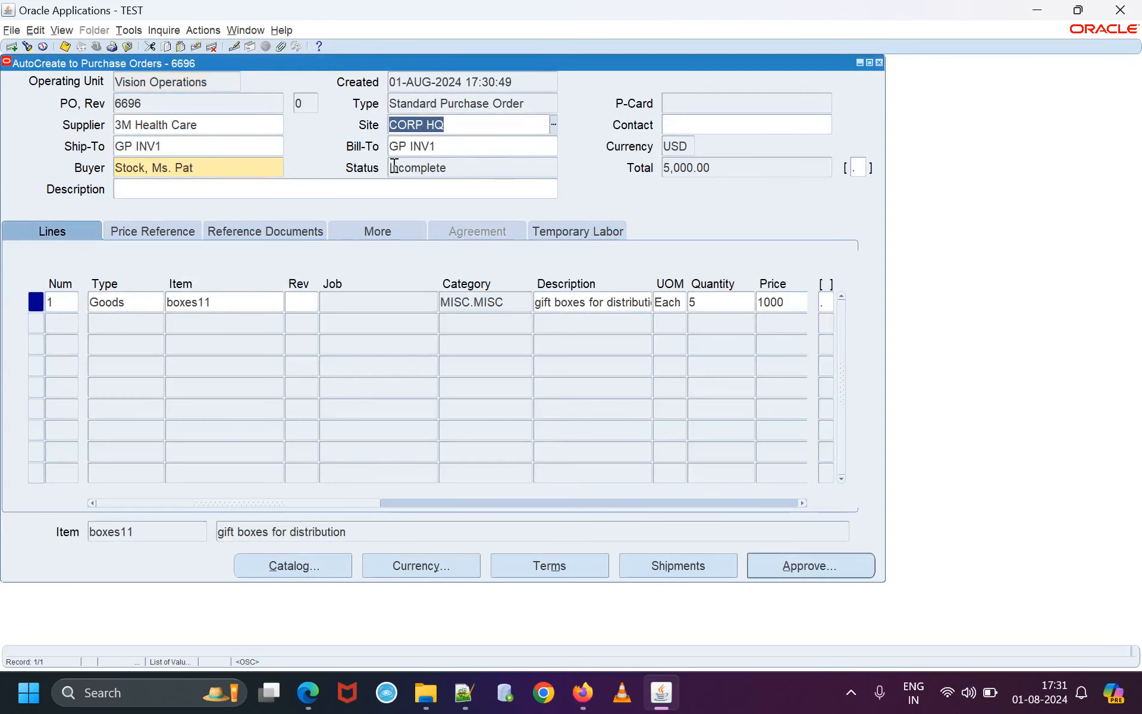
{"action": "left_click_drag", "start_coordinate": [391, 168], "coordinate": [448, 168]}
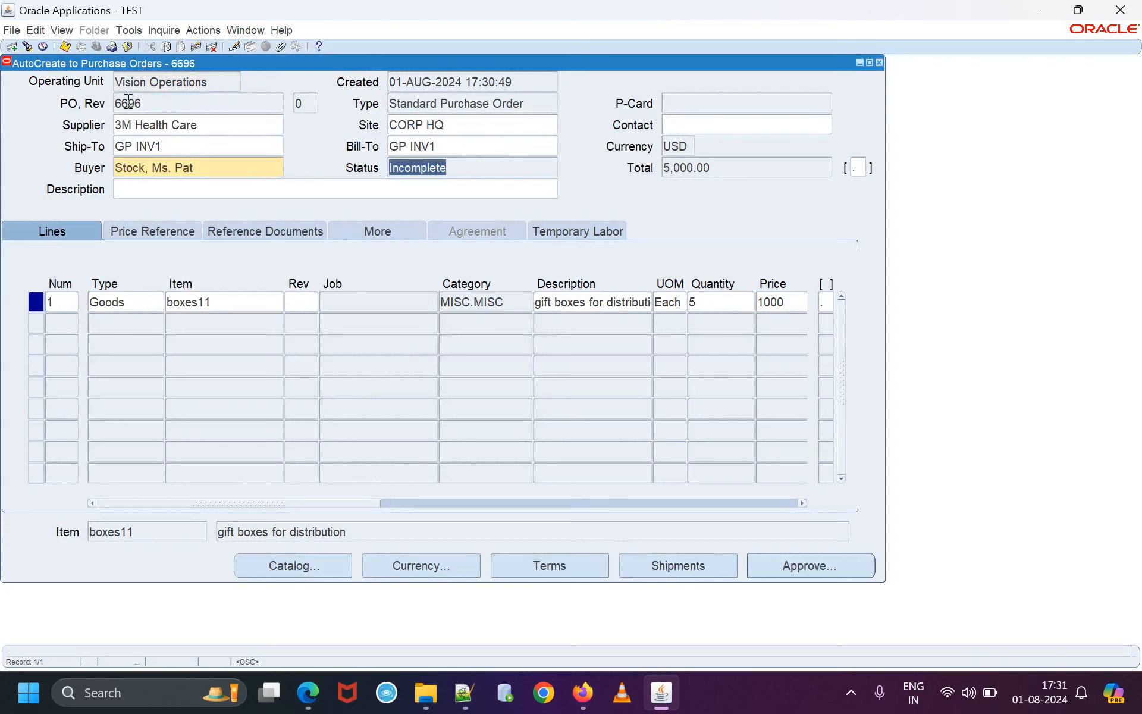
Copy the purchase order's number into the Purchase Order Number line of the Notepad++ flow notes.
{"action": "double_click", "coordinate": [128, 102]}
{"action": "right_click", "coordinate": [128, 103]}
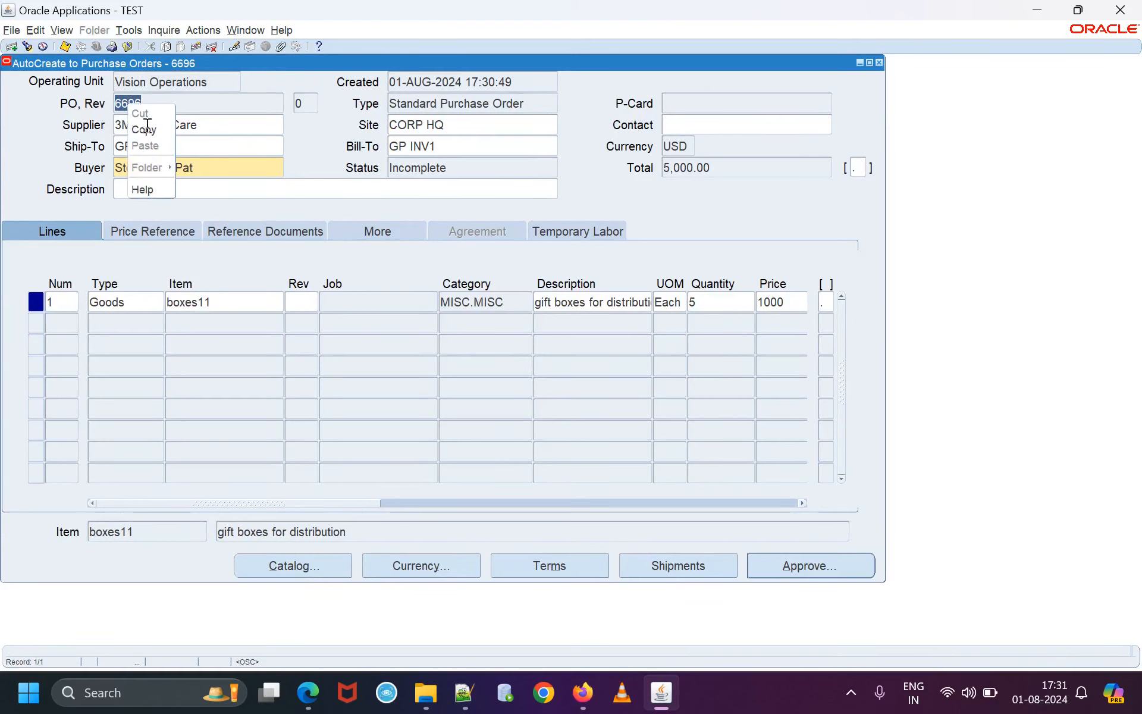
{"action": "left_click", "coordinate": [144, 129]}
{"action": "left_click", "coordinate": [465, 692]}
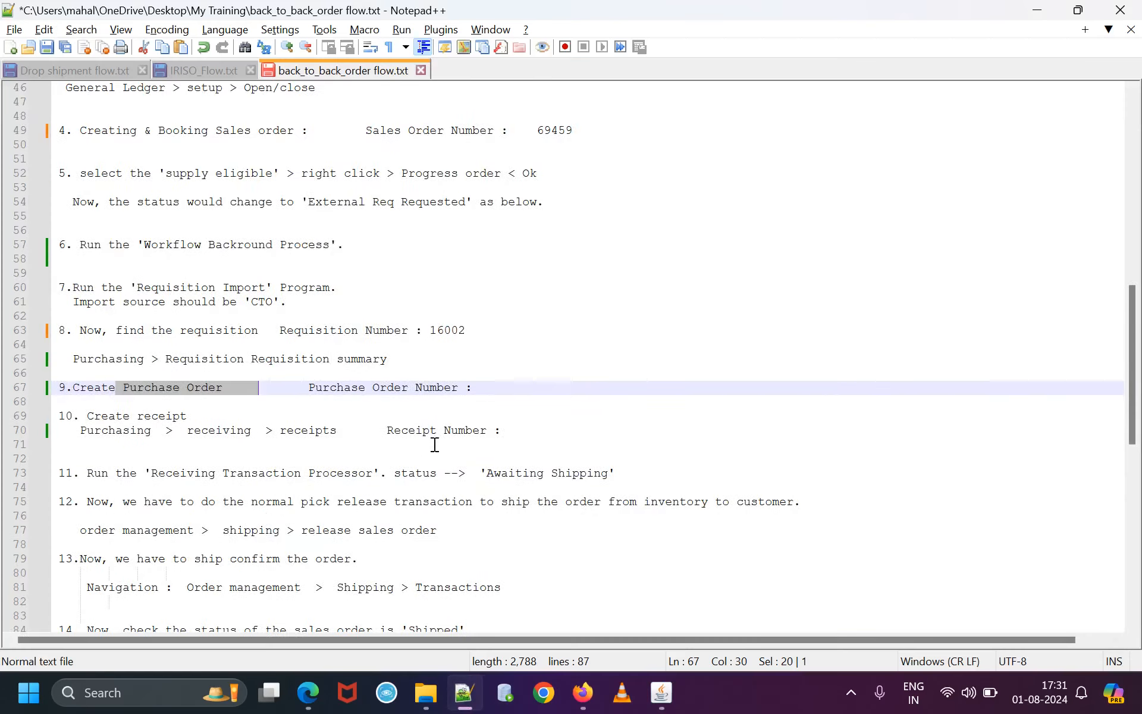
{"action": "scroll", "coordinate": [435, 445], "scroll_direction": "down", "scroll_amount": 2}
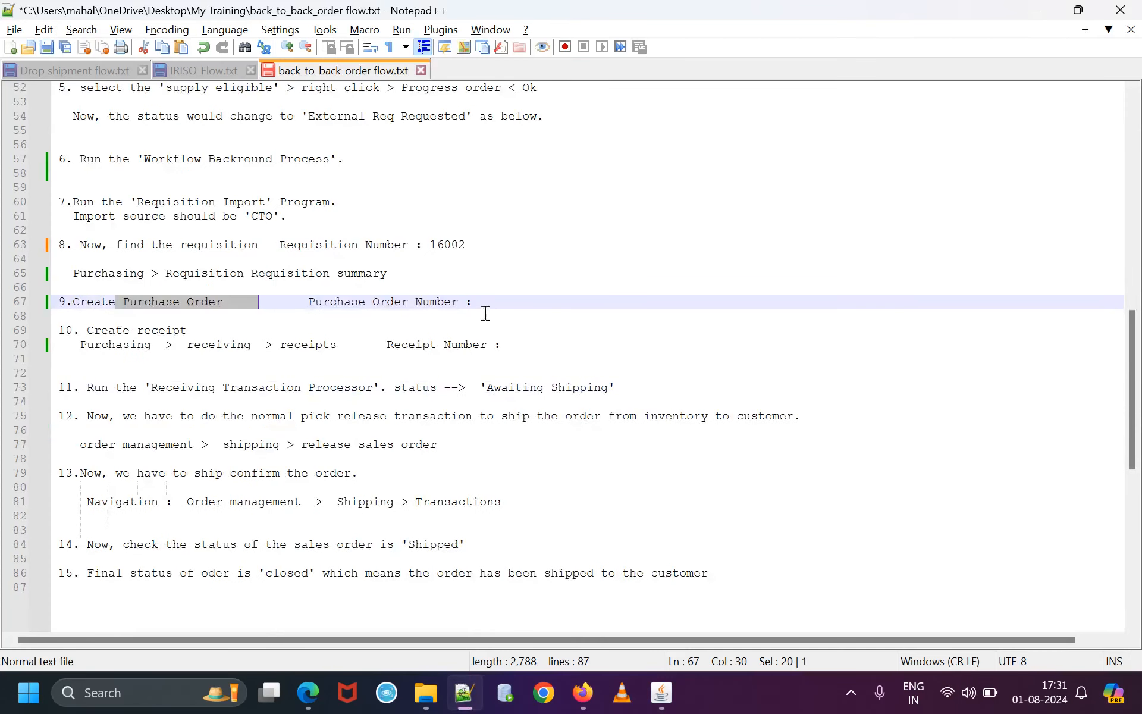
{"action": "left_click", "coordinate": [526, 301]}
{"action": "right_click", "coordinate": [516, 301]}
{"action": "left_click", "coordinate": [501, 301]}
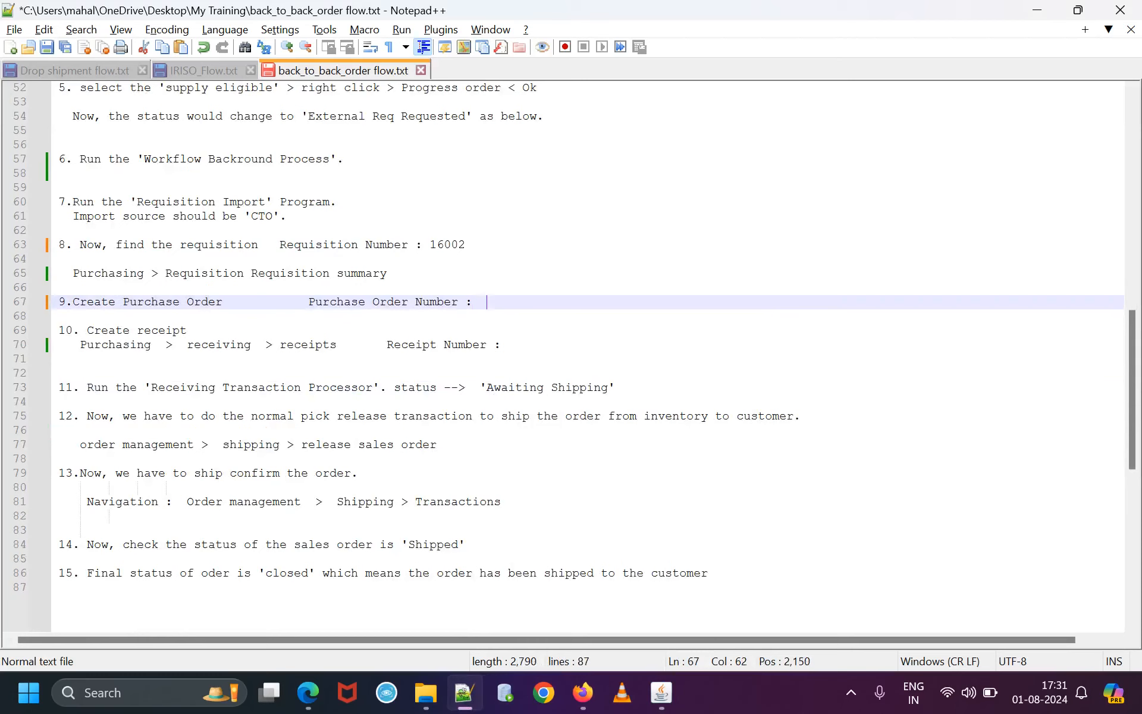
{"action": "right_click", "coordinate": [506, 304]}
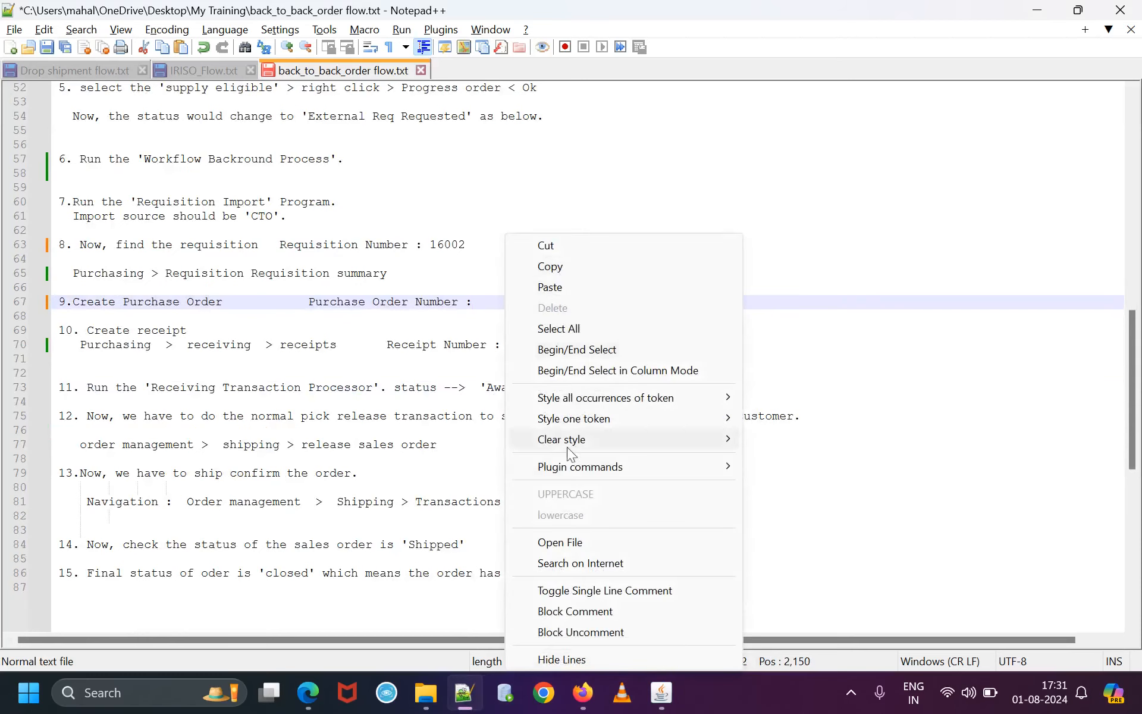
{"action": "left_click", "coordinate": [550, 287]}
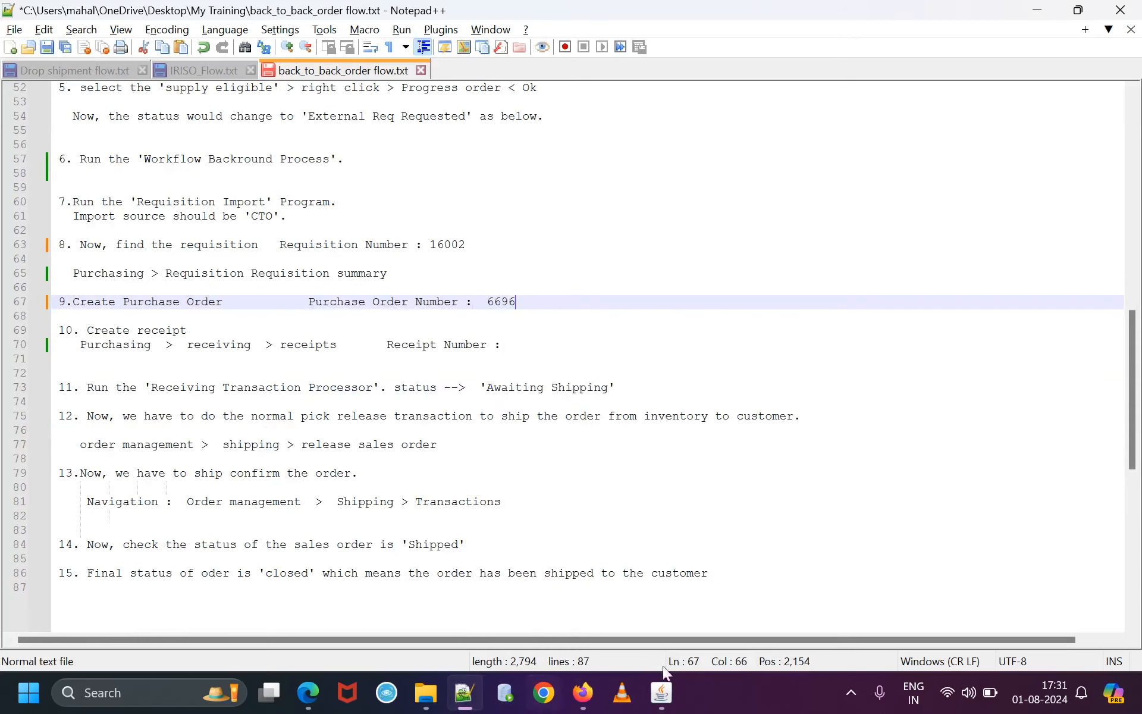
Return to Oracle Applications, submit the purchase order for approval, and check its status.
{"action": "mouse_move", "coordinate": [662, 696]}
{"action": "left_click", "coordinate": [661, 640]}
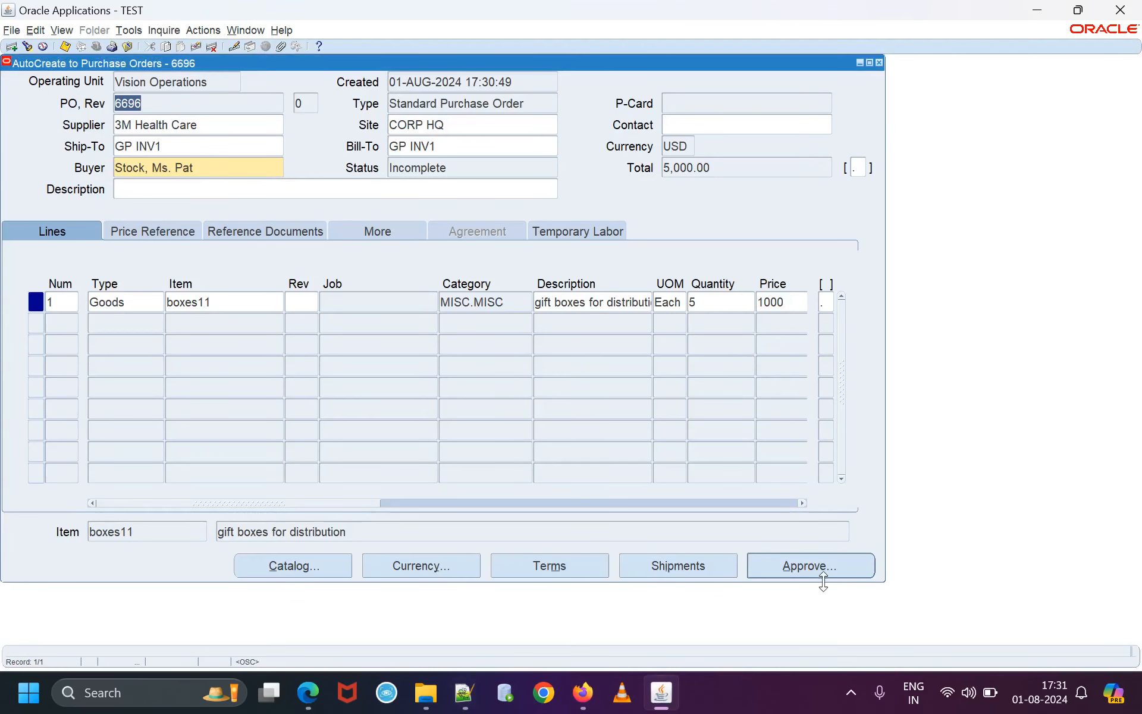
{"action": "left_click", "coordinate": [817, 561]}
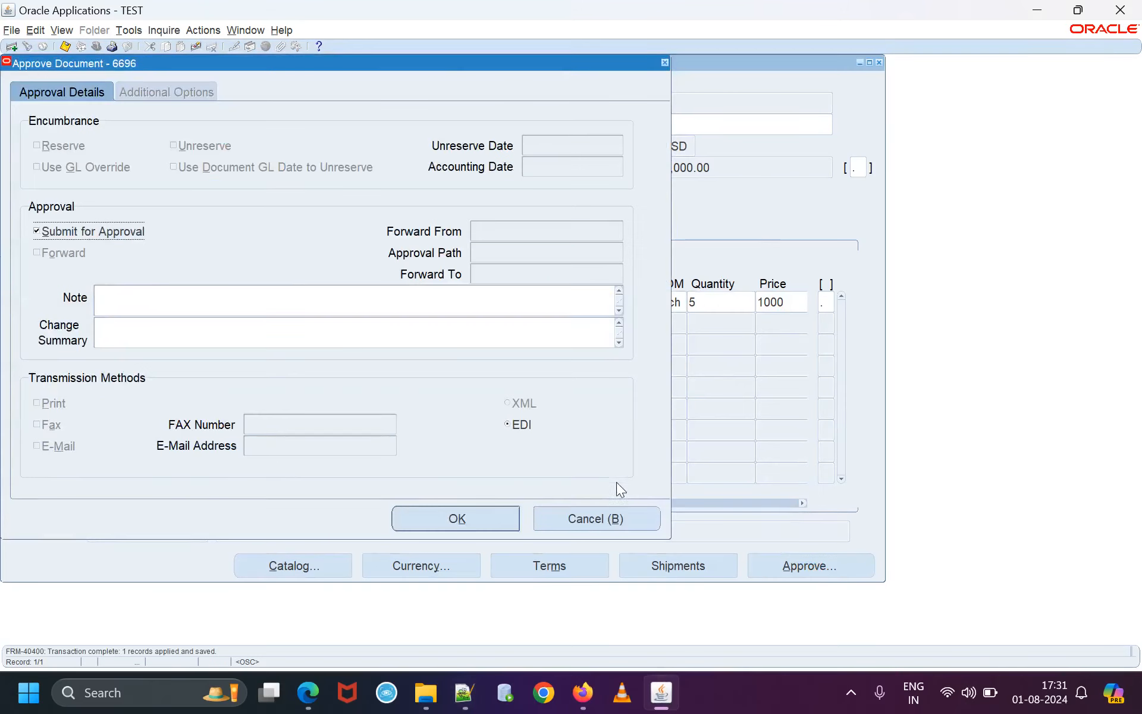
{"action": "left_click", "coordinate": [463, 520]}
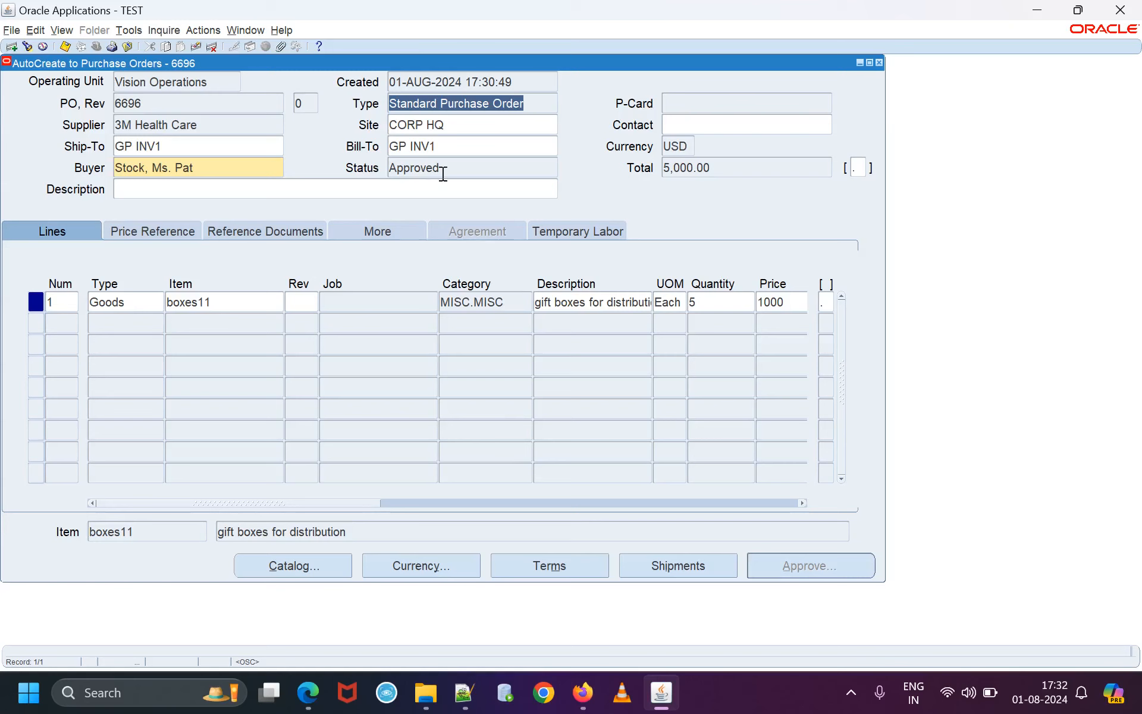
{"action": "left_click", "coordinate": [441, 173]}
{"action": "left_click_drag", "start_coordinate": [381, 172], "coordinate": [468, 174]}
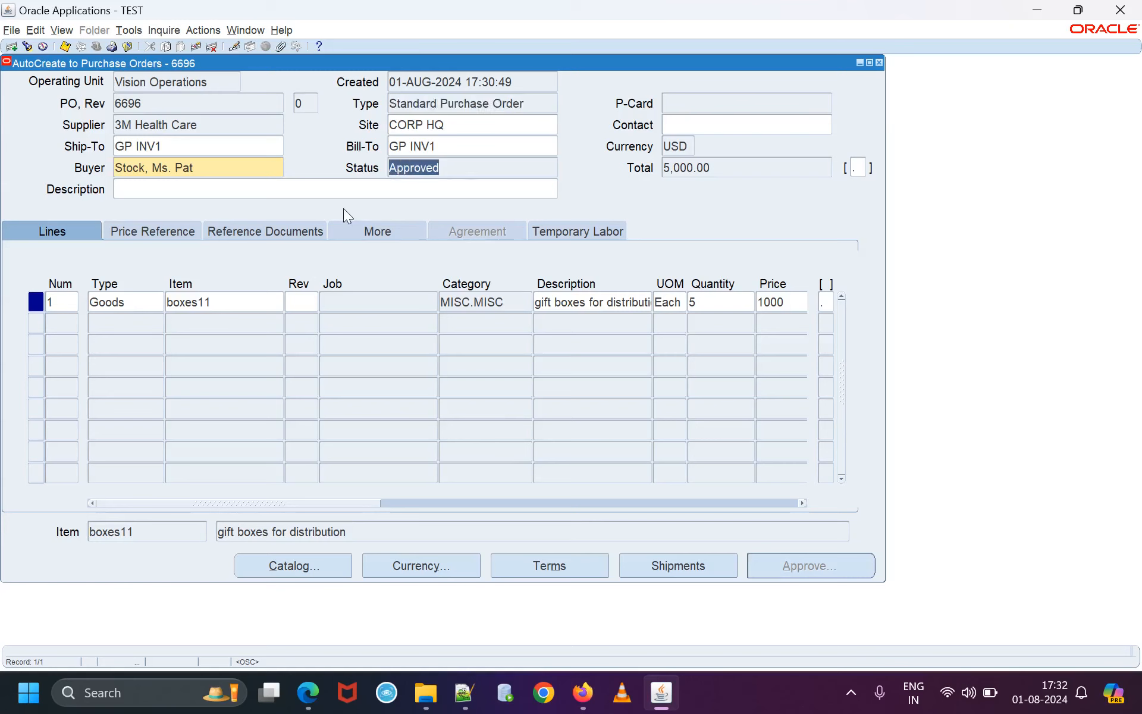
Close the purchase order and requisition search forms, and switch to the Order Management Super User, Vision Operations (USA) responsibility.
{"action": "left_click", "coordinate": [880, 62]}
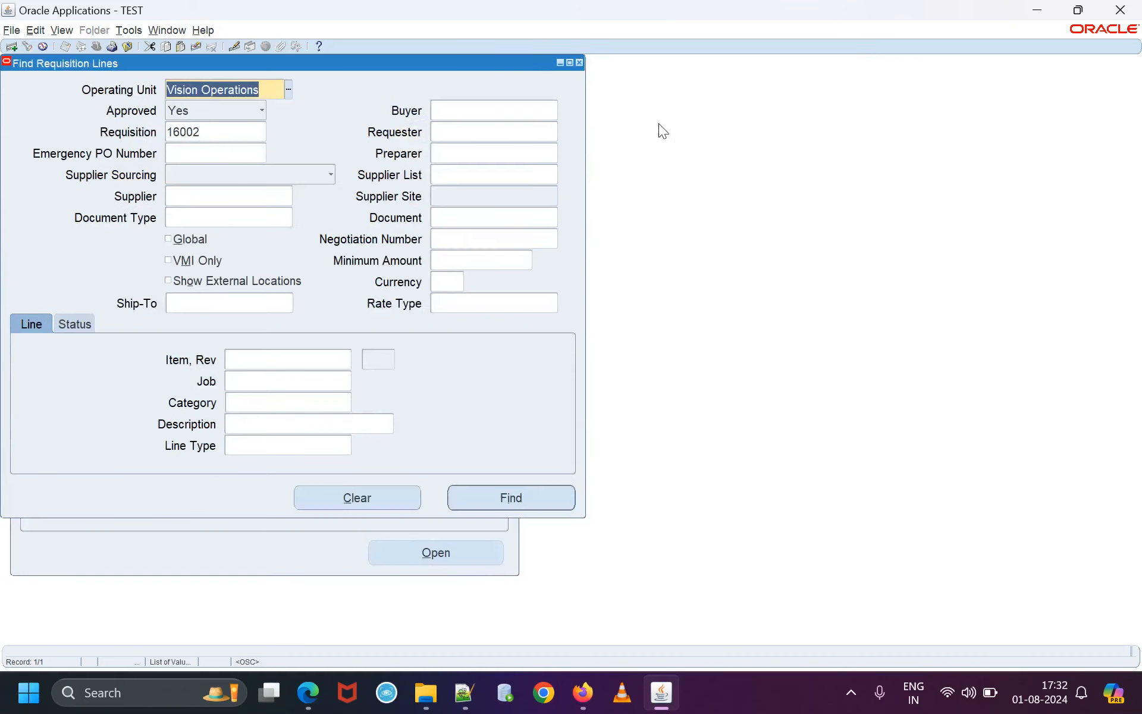
{"action": "left_click", "coordinate": [579, 62]}
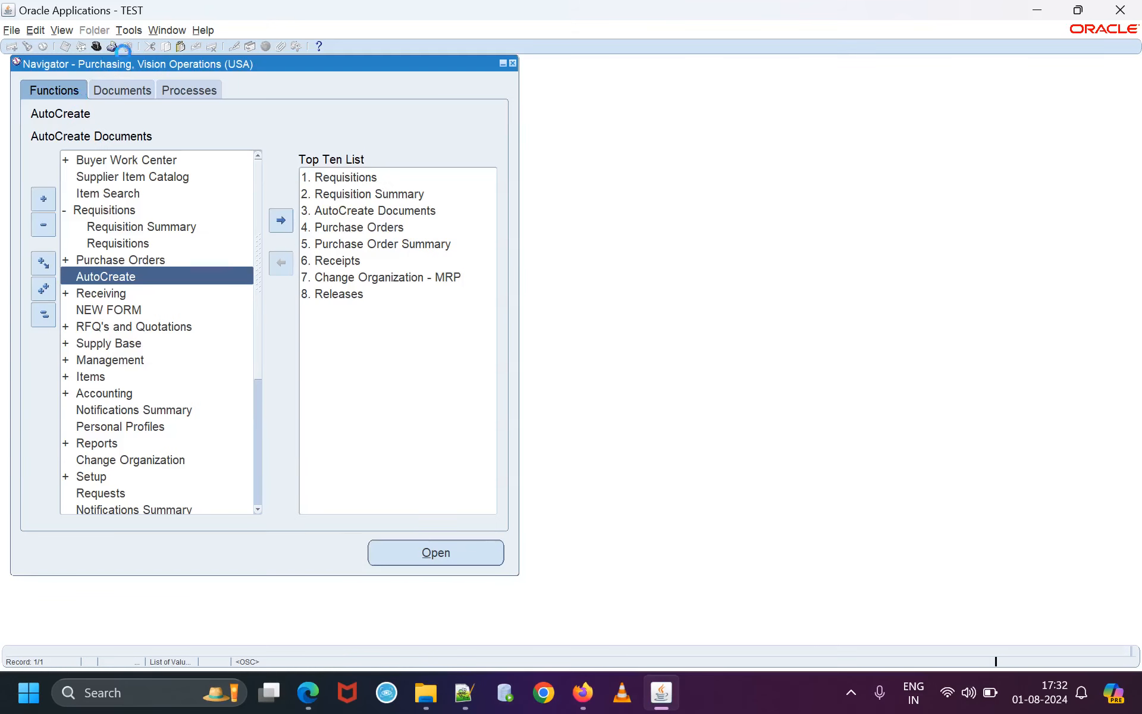
{"action": "left_click", "coordinate": [96, 46]}
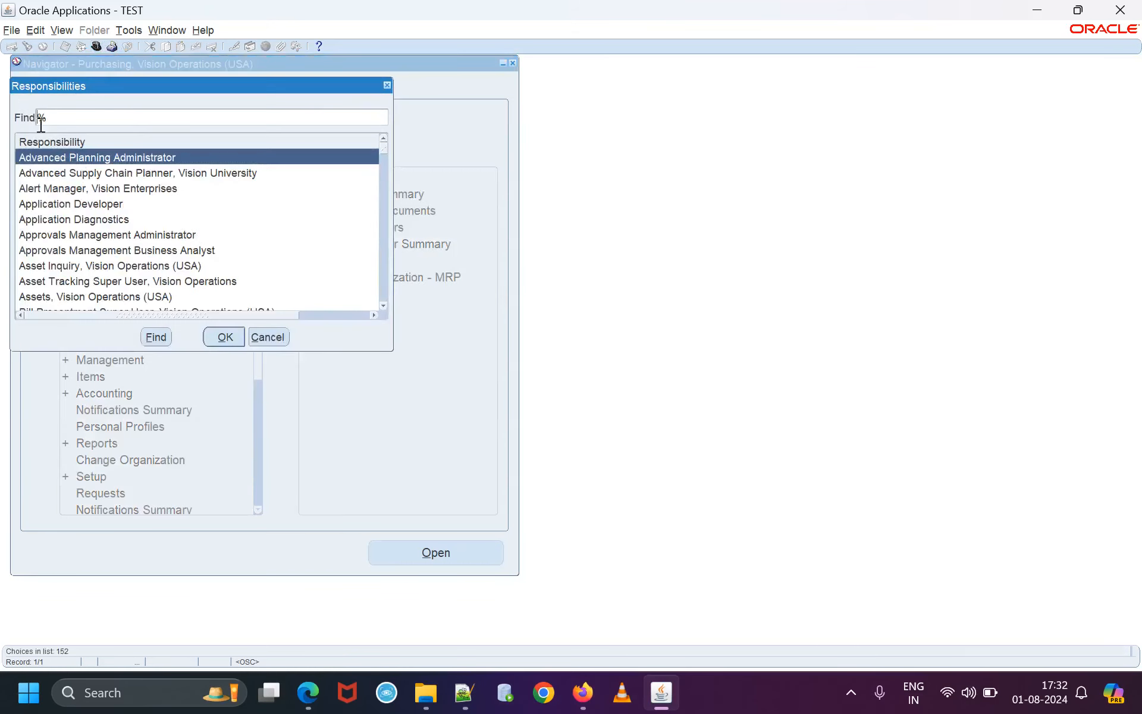
{"action": "type", "text": "order"}
{"action": "left_click", "coordinate": [161, 335]}
Copy the sales order number from the Notepad++ flow notes and return to Oracle Applications.
{"action": "left_click", "coordinate": [465, 692]}
{"action": "scroll", "coordinate": [411, 241], "scroll_direction": "up", "scroll_amount": 2}
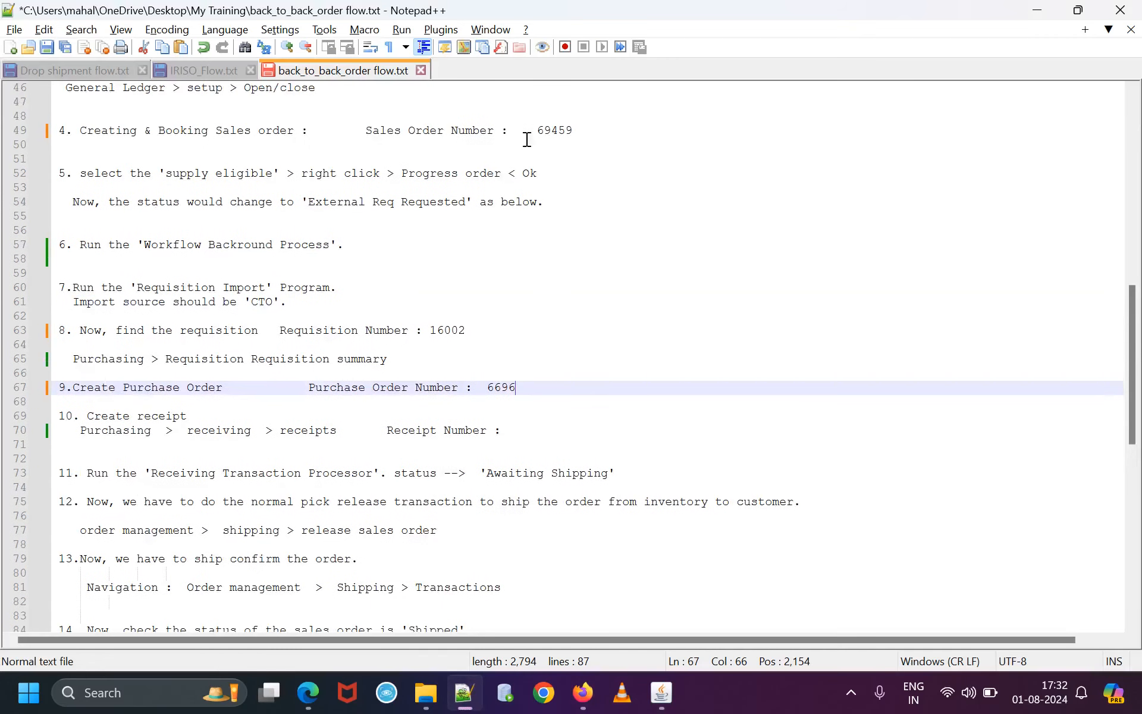
{"action": "left_click", "coordinate": [552, 128]}
{"action": "double_click", "coordinate": [554, 128]}
{"action": "right_click", "coordinate": [555, 128]}
{"action": "left_click", "coordinate": [601, 157]}
{"action": "left_click", "coordinate": [673, 686]}
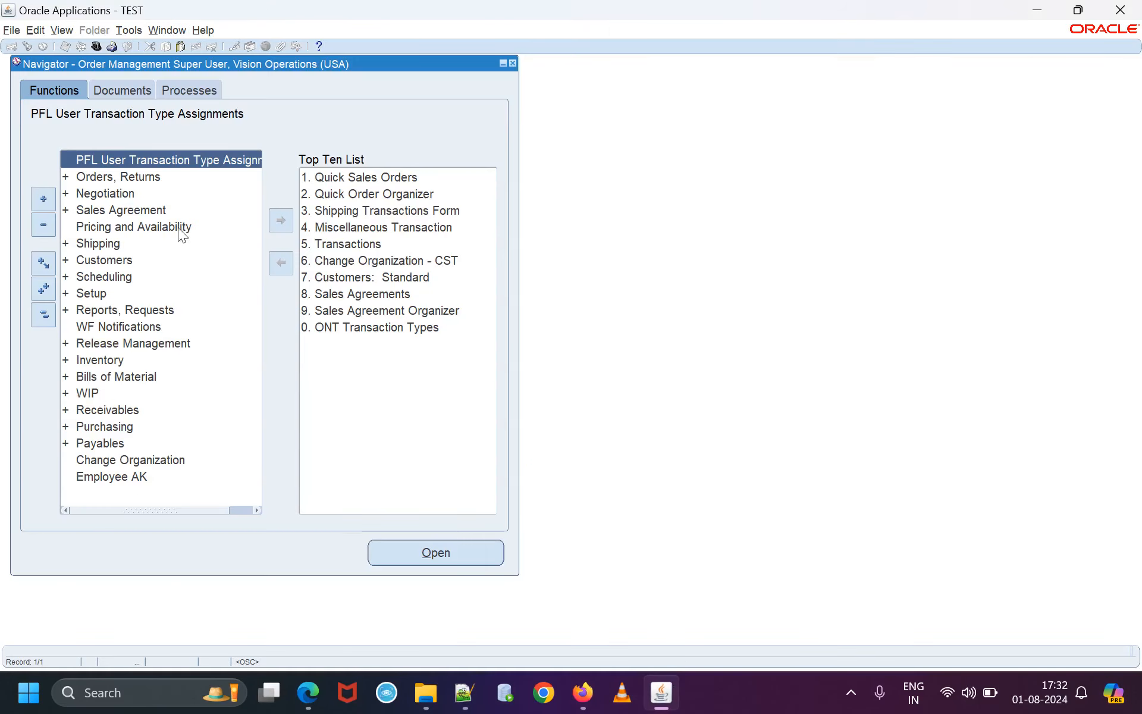
Open the Sales Orders form and query the order by the copied sales order number.
{"action": "double_click", "coordinate": [105, 178]}
{"action": "left_click", "coordinate": [121, 226]}
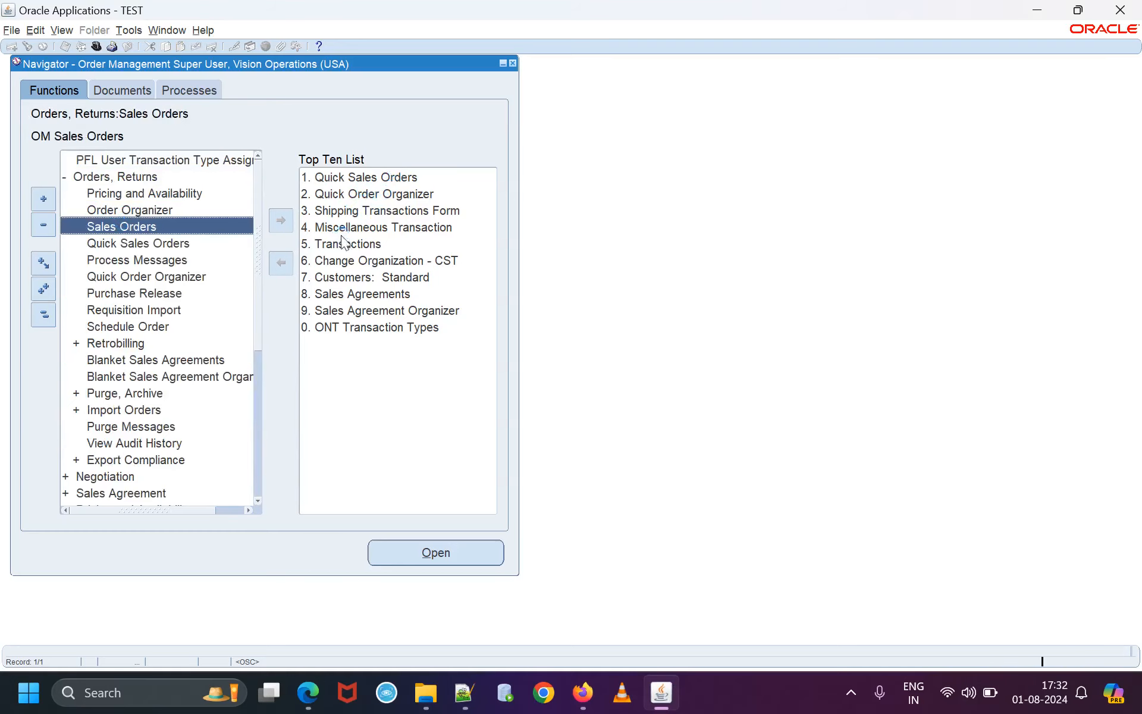
{"action": "left_click", "coordinate": [509, 177]}
{"action": "key", "text": "F11"}
{"action": "right_click", "coordinate": [508, 177]}
{"action": "left_click", "coordinate": [548, 148]}
{"action": "key", "text": "ctrl+F11"}
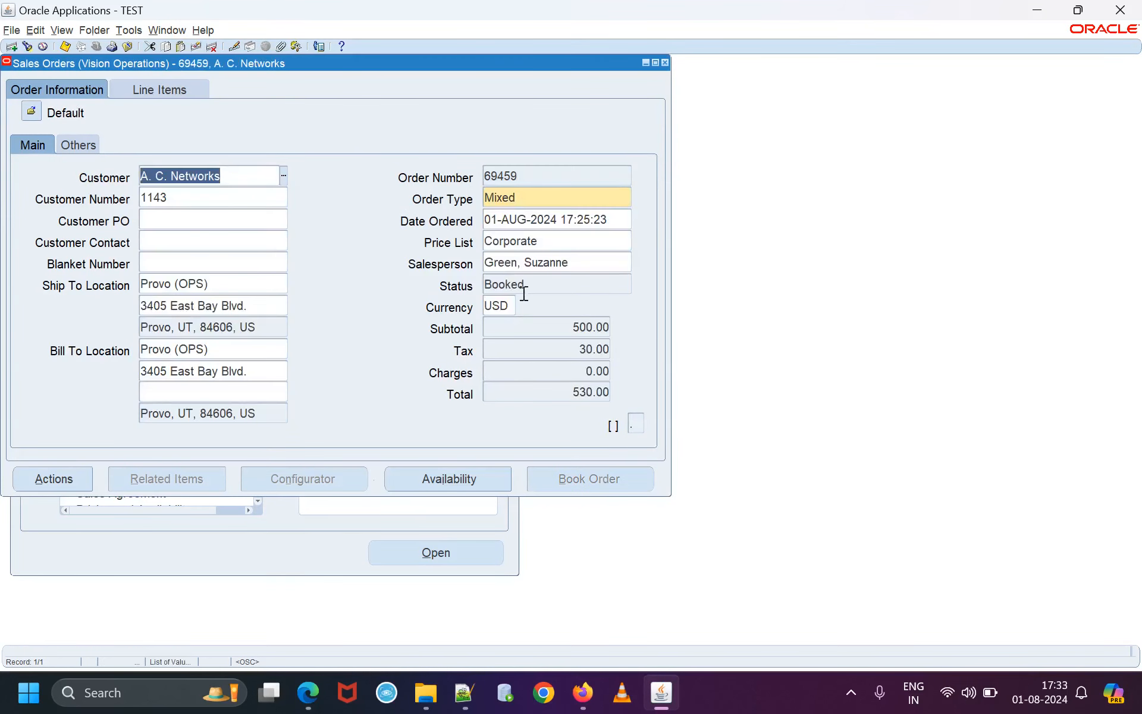
Check the order's header status and the boxes11 line's status, and close the sales order.
{"action": "left_click", "coordinate": [505, 283]}
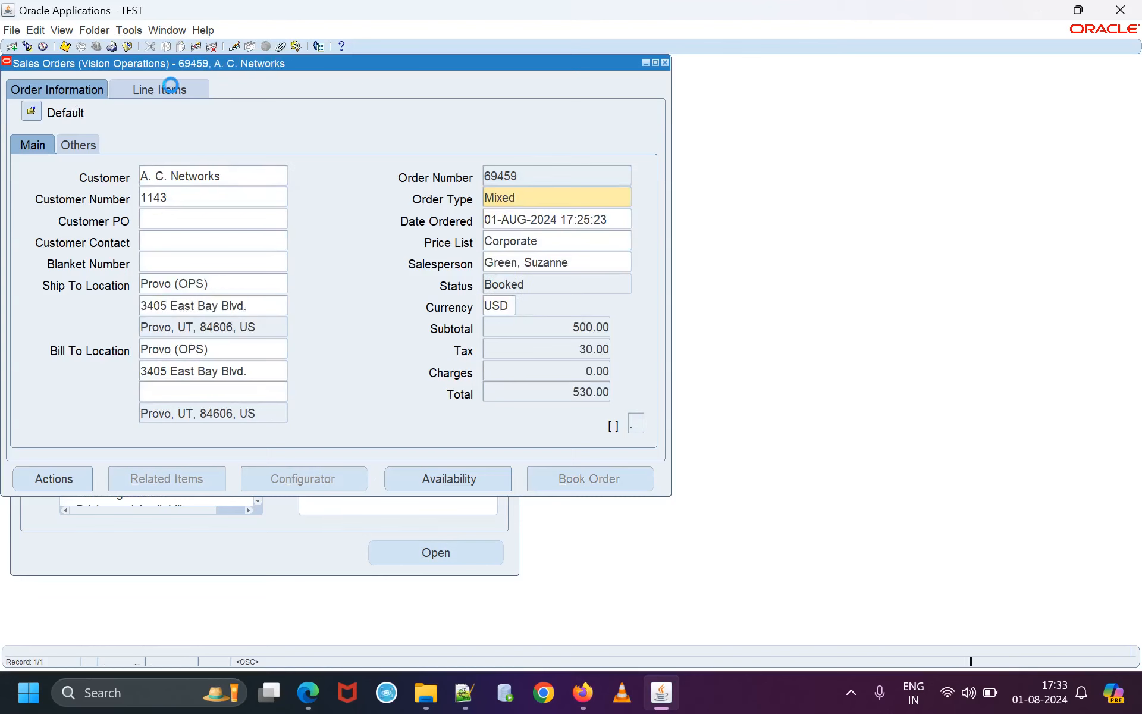
{"action": "left_click", "coordinate": [179, 90]}
{"action": "left_click_drag", "start_coordinate": [265, 385], "coordinate": [348, 384]}
{"action": "left_click", "coordinate": [383, 212]}
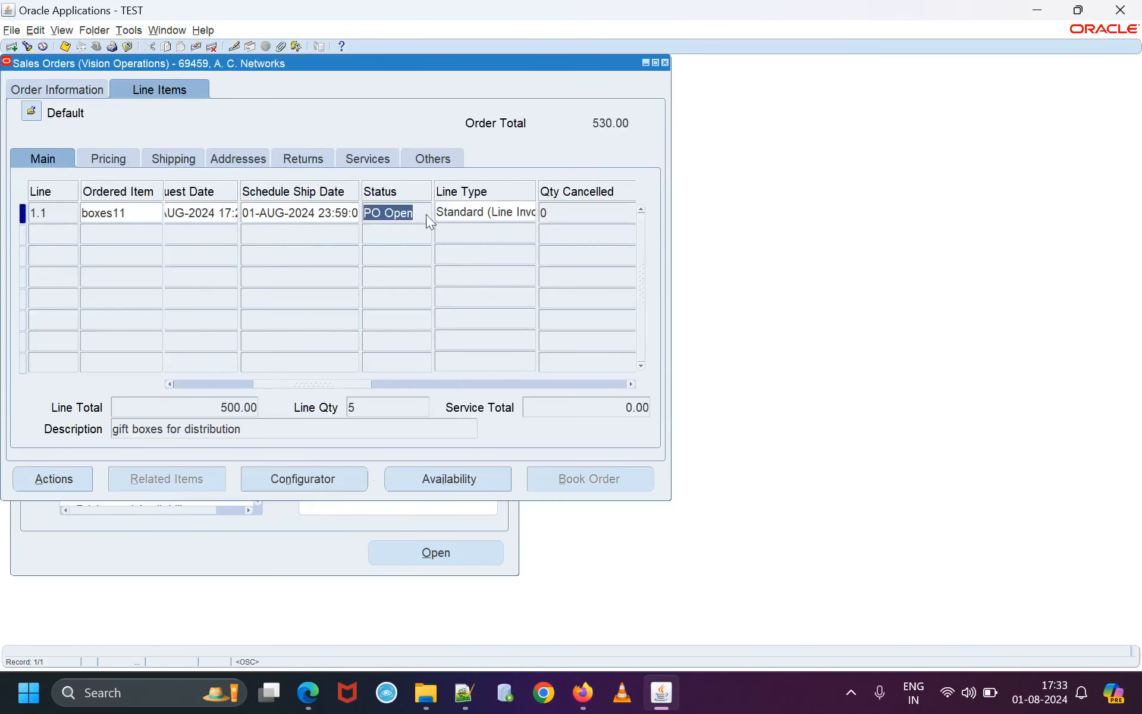
{"action": "left_click", "coordinate": [666, 62]}
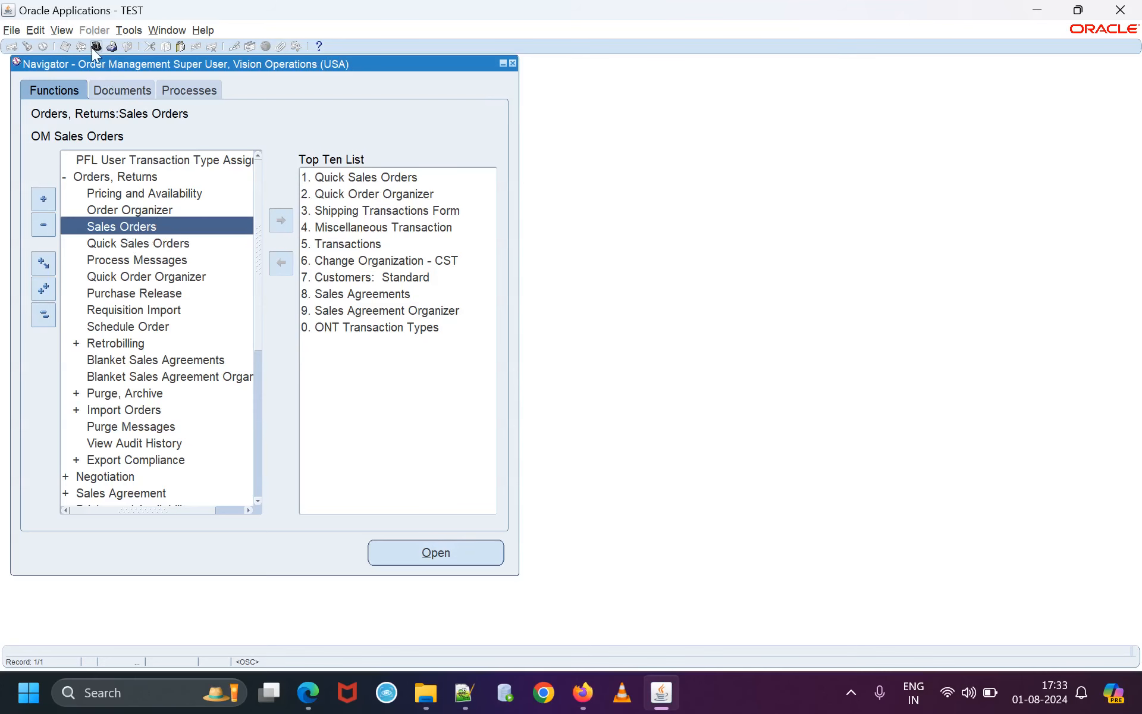
Read the receipt creation step in the Notepad++ flow notes and return to Oracle Applications.
{"action": "left_click", "coordinate": [464, 692]}
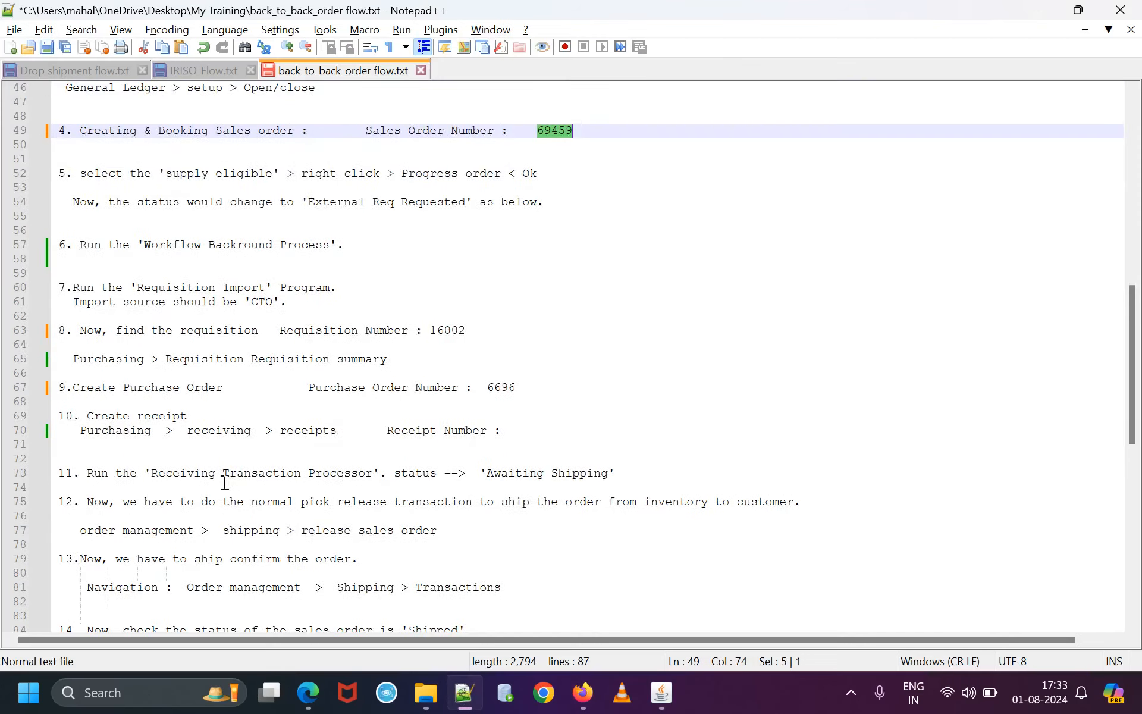
{"action": "scroll", "coordinate": [178, 483], "scroll_direction": "down", "scroll_amount": 1}
{"action": "scroll", "coordinate": [148, 494], "scroll_direction": "down", "scroll_amount": 1}
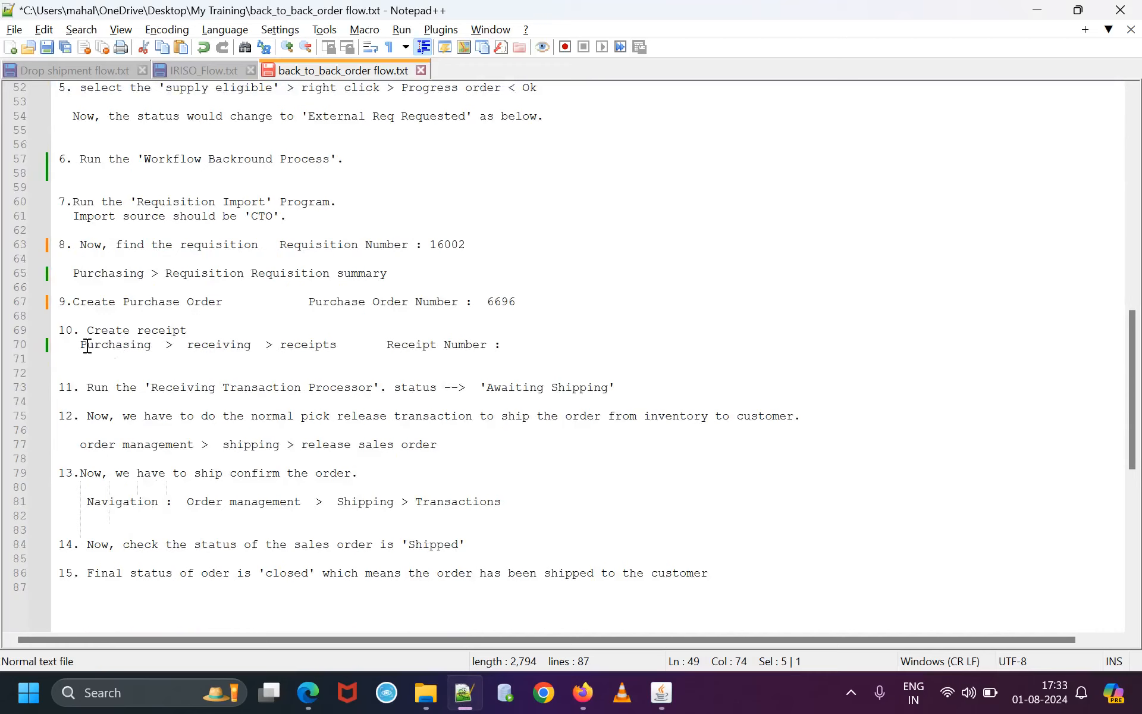
{"action": "left_click_drag", "start_coordinate": [81, 345], "coordinate": [540, 349]}
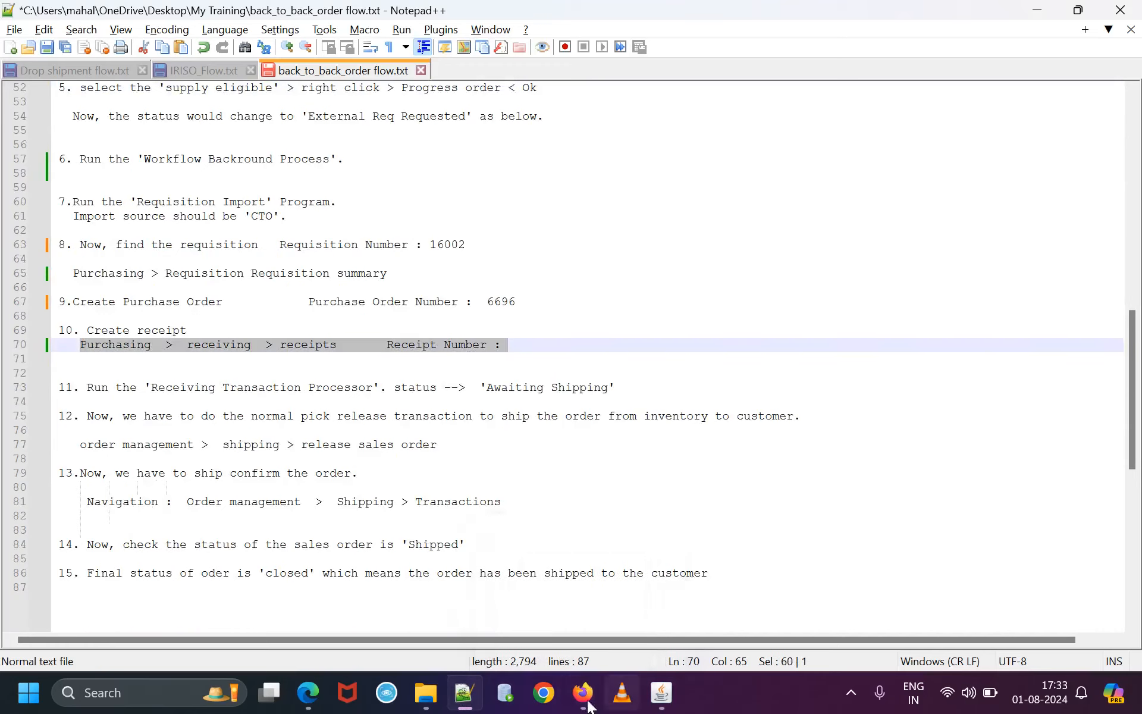
{"action": "left_click", "coordinate": [661, 692]}
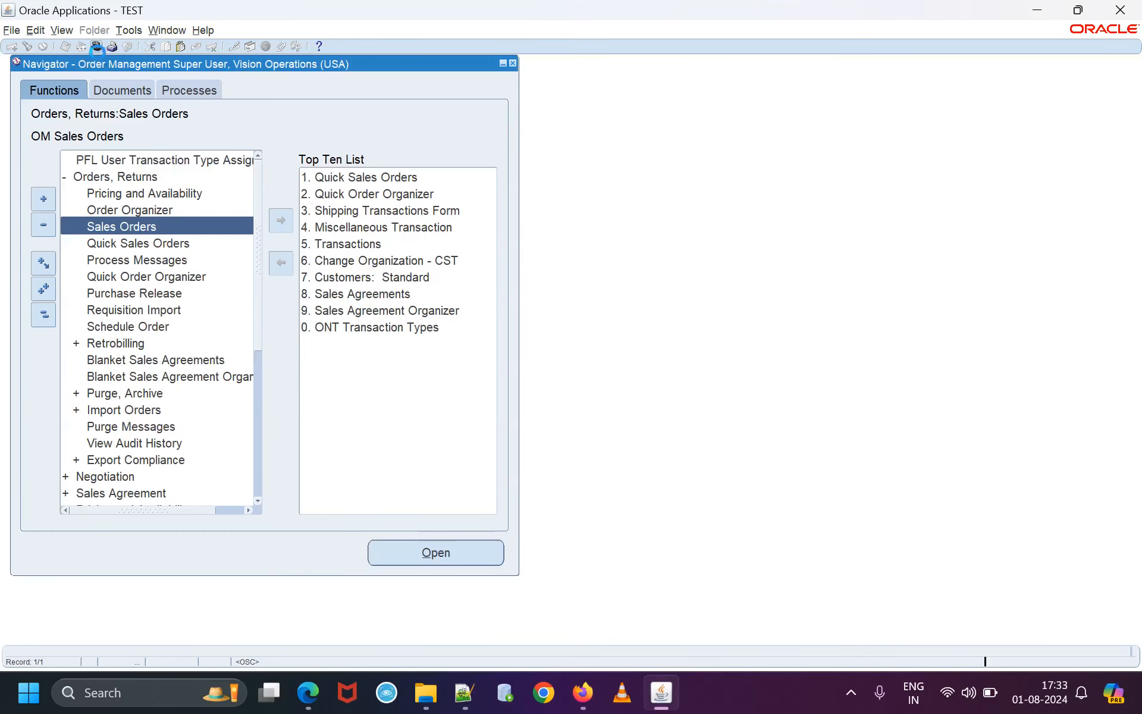
Switch to the Purchasing, Vision Operations (USA) responsibility.
{"action": "left_click", "coordinate": [97, 47]}
{"action": "type", "text": "purcha%"}
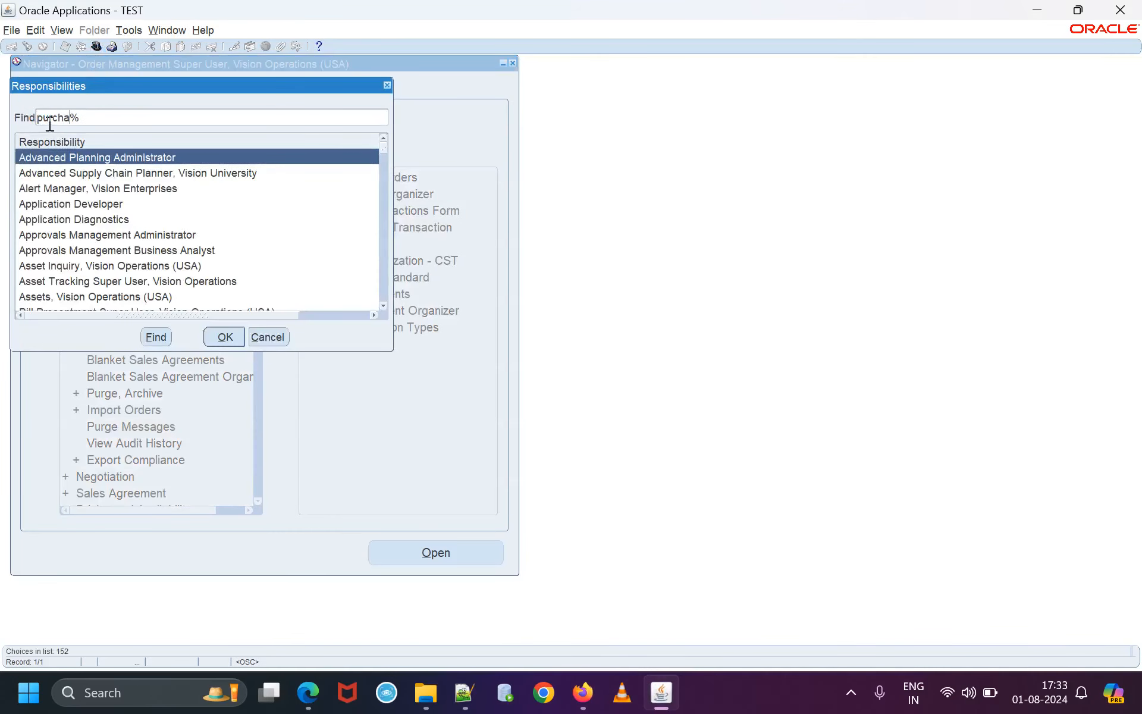
{"action": "left_click", "coordinate": [147, 337]}
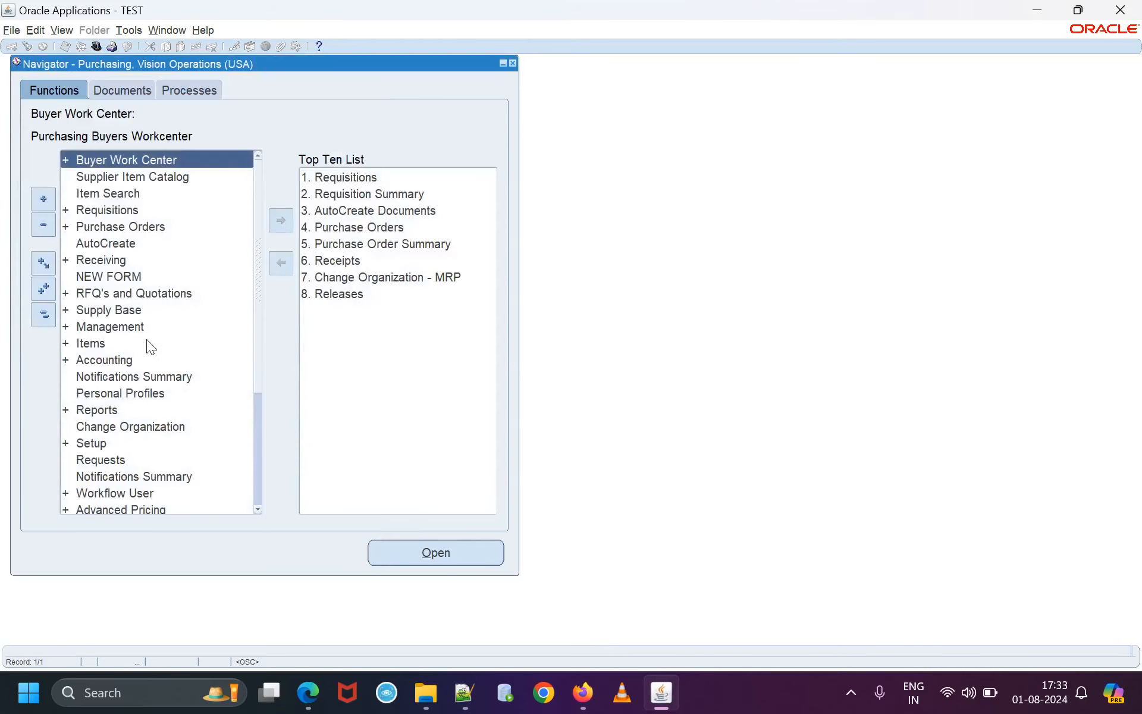
Open the Receipts form under Receiving for organization M1, Seattle Manufacturing.
{"action": "double_click", "coordinate": [98, 260]}
{"action": "left_click", "coordinate": [123, 277]}
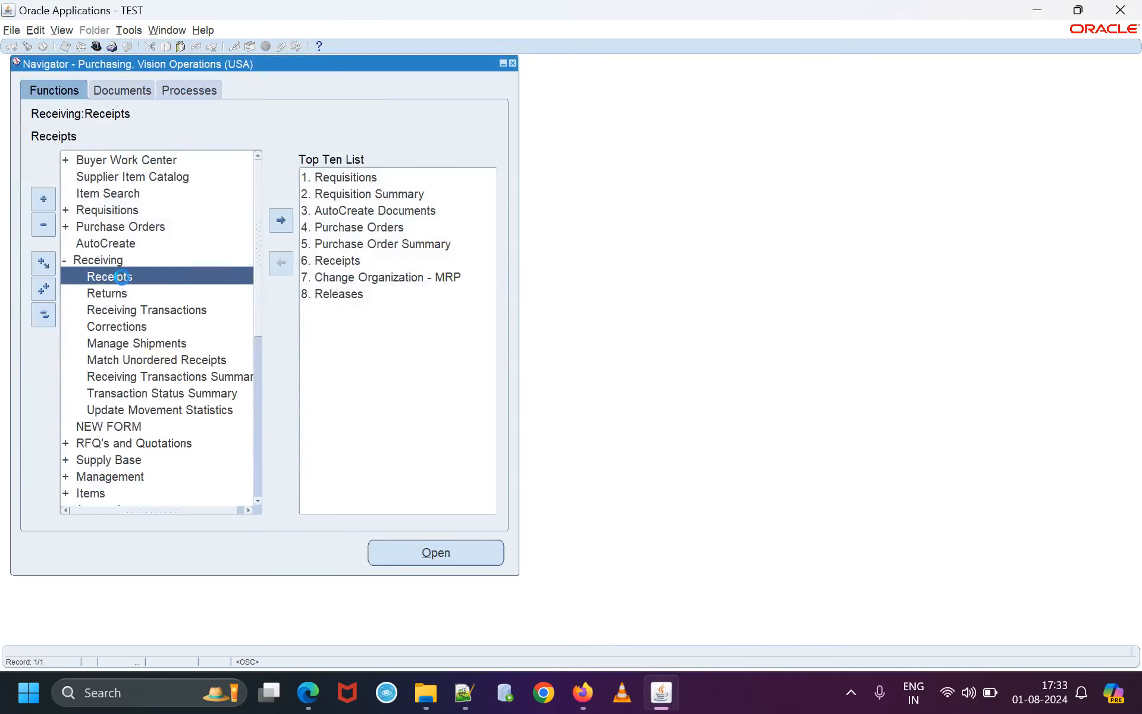
{"action": "double_click", "coordinate": [120, 278]}
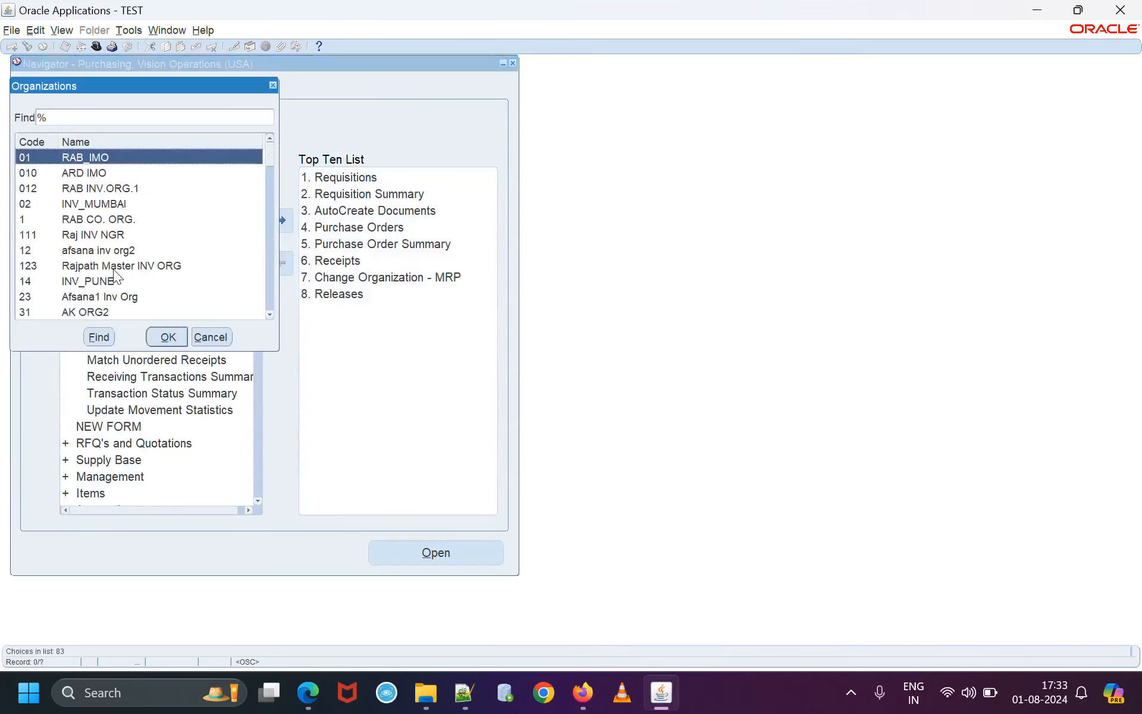
{"action": "left_click", "coordinate": [39, 118]}
{"action": "type", "text": "m1"}
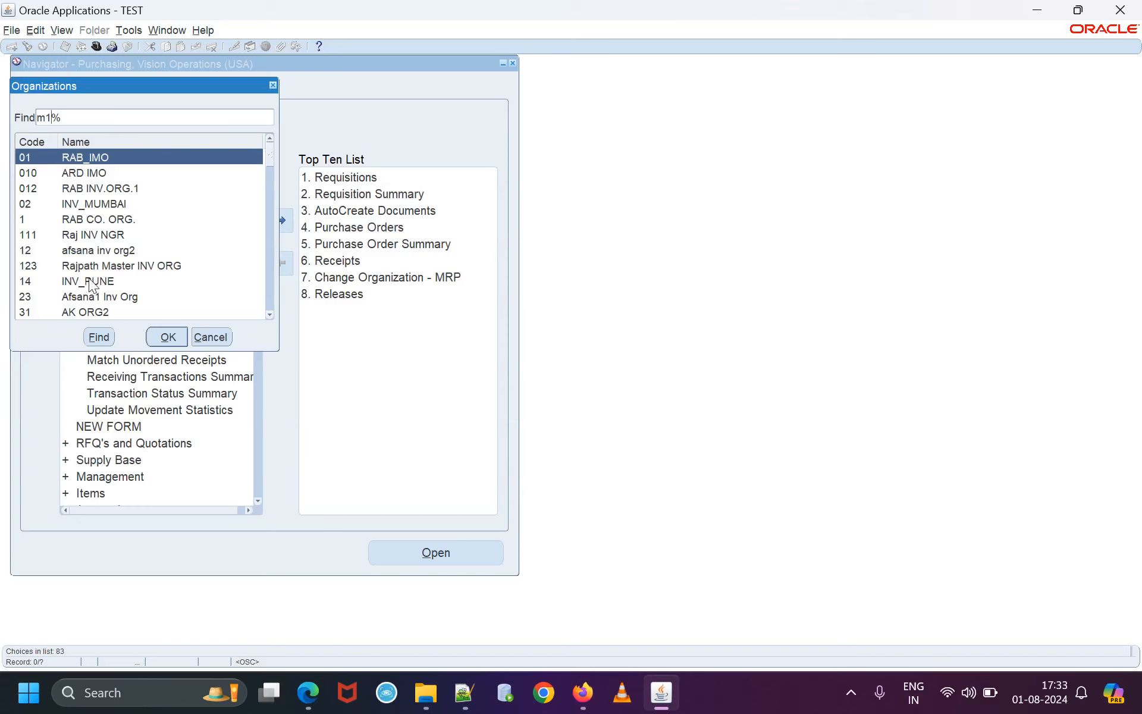
{"action": "left_click", "coordinate": [98, 337]}
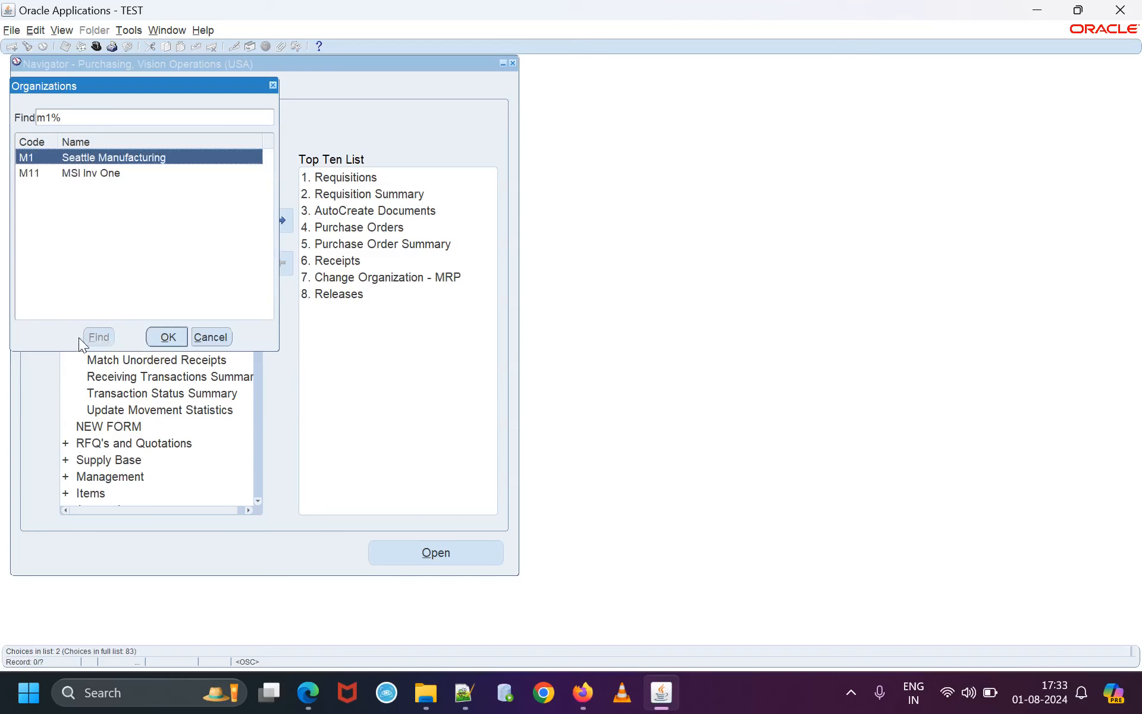
{"action": "left_click", "coordinate": [165, 335]}
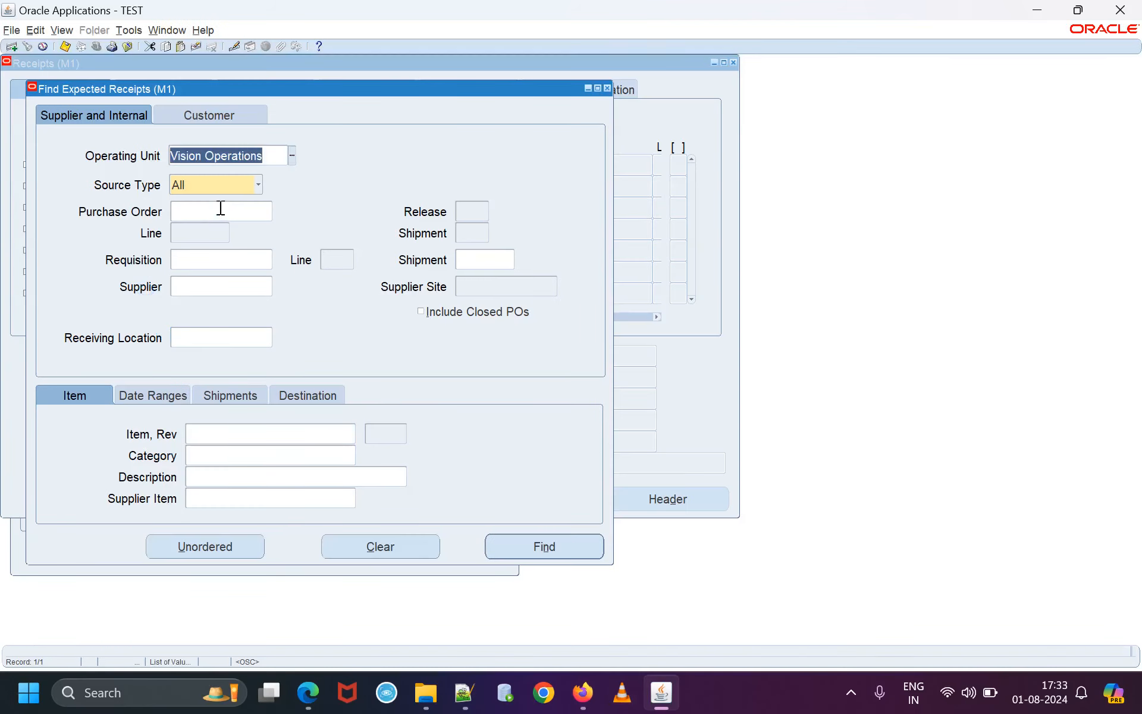
Look up the purchase order number in the Notepad++ flow notes and find its expected receipts in Oracle Applications.
{"action": "left_click_drag", "start_coordinate": [183, 83], "coordinate": [188, 79]}
{"action": "left_click", "coordinate": [187, 206]}
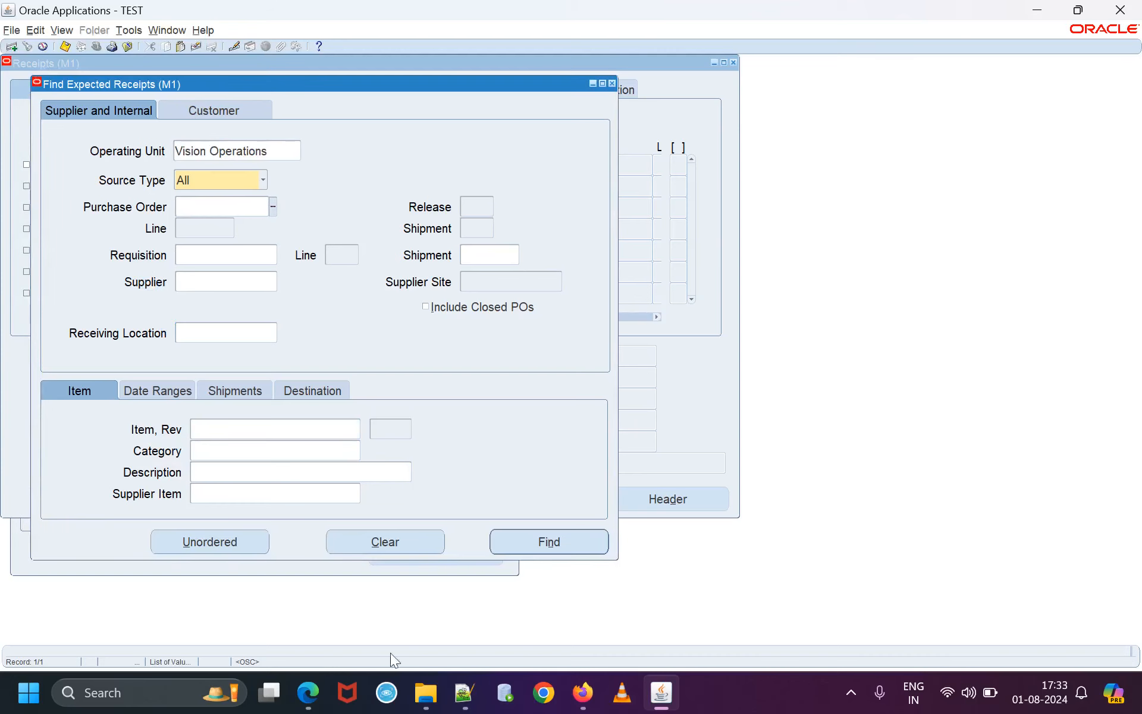
{"action": "left_click", "coordinate": [464, 692]}
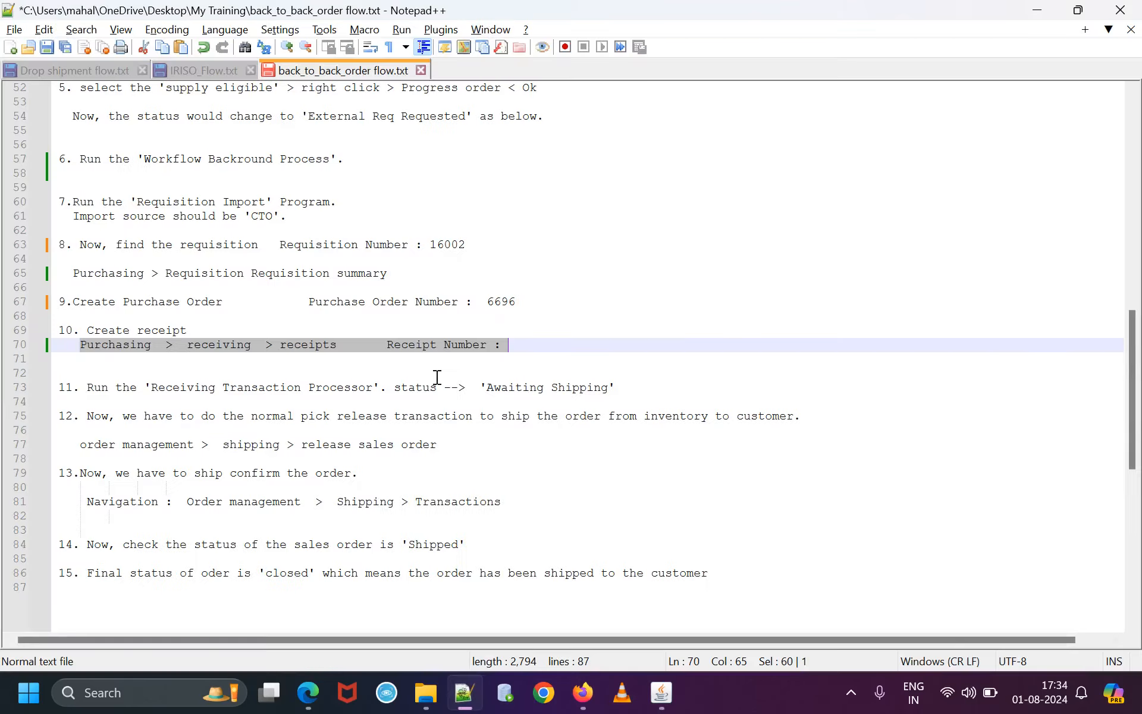
{"action": "left_click", "coordinate": [496, 301]}
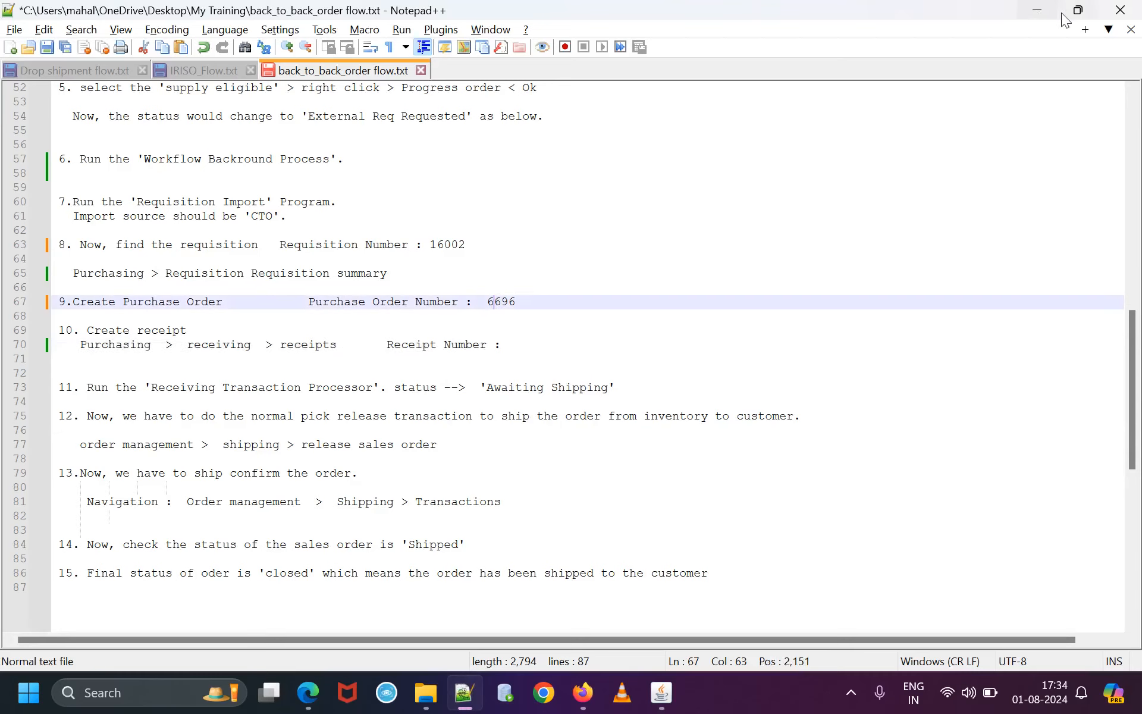
{"action": "left_click", "coordinate": [662, 700]}
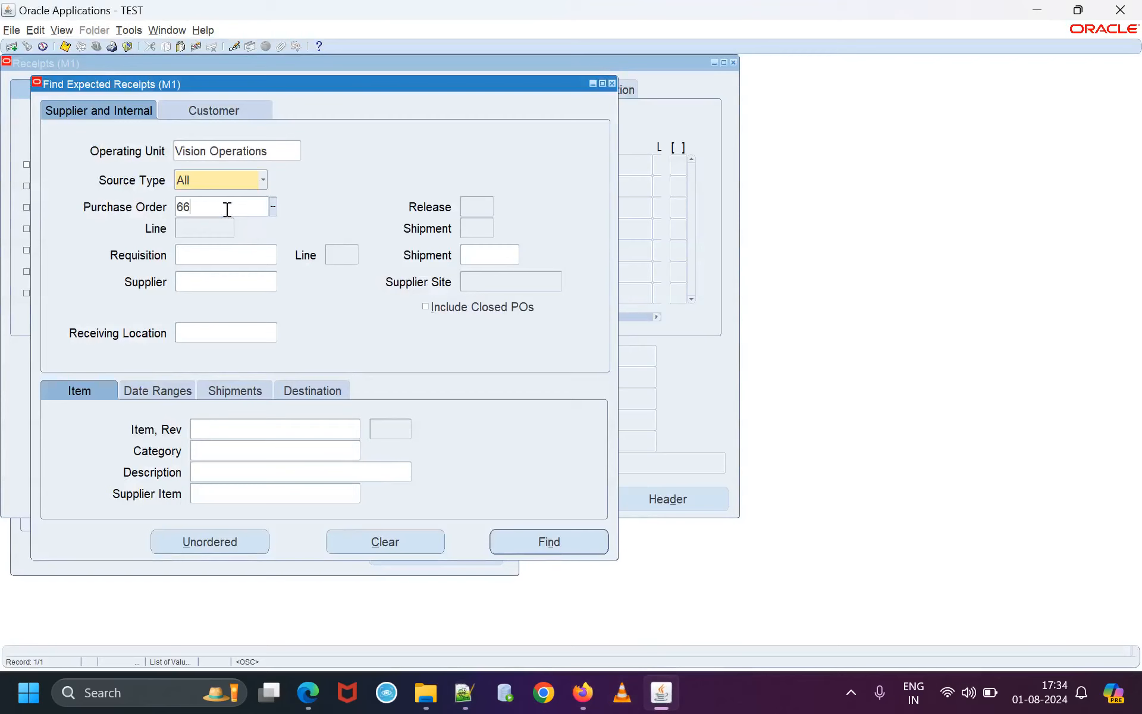
{"action": "key", "text": "Tab"}
{"action": "left_click", "coordinate": [570, 544]}
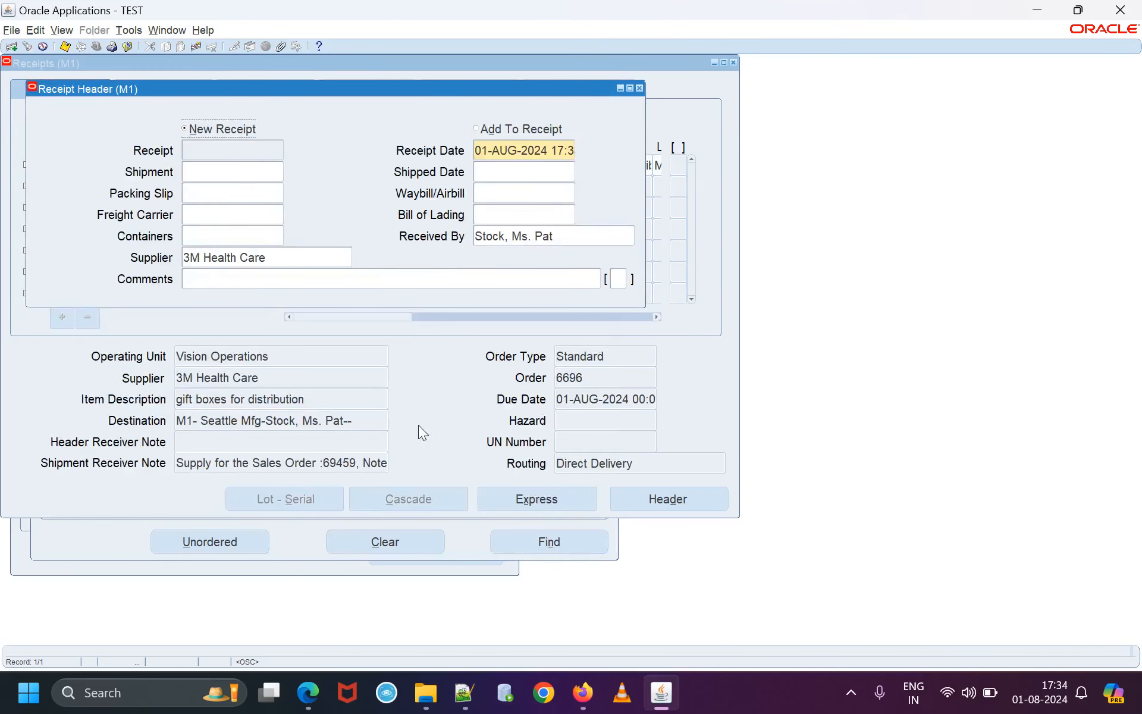
Select the boxes11 receipt line, set its subinventory to Stores, and save the receipt.
{"action": "left_click", "coordinate": [329, 335]}
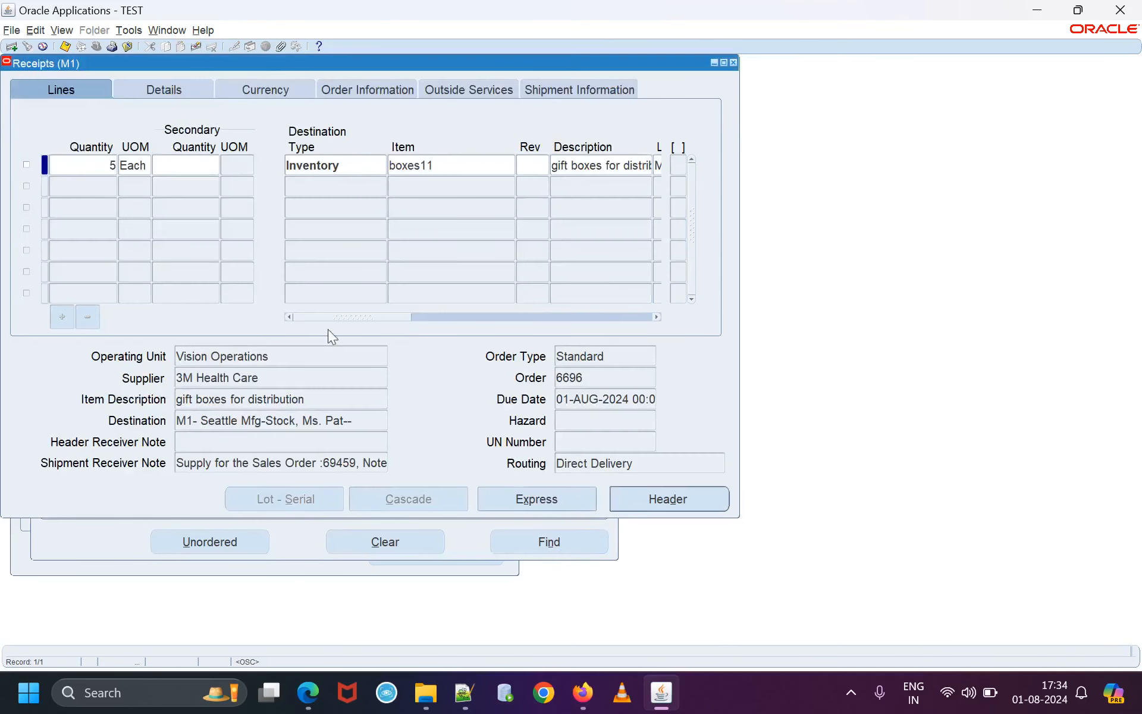
{"action": "left_click", "coordinate": [26, 164]}
{"action": "left_click_drag", "start_coordinate": [389, 317], "coordinate": [485, 313]}
{"action": "left_click", "coordinate": [544, 162]}
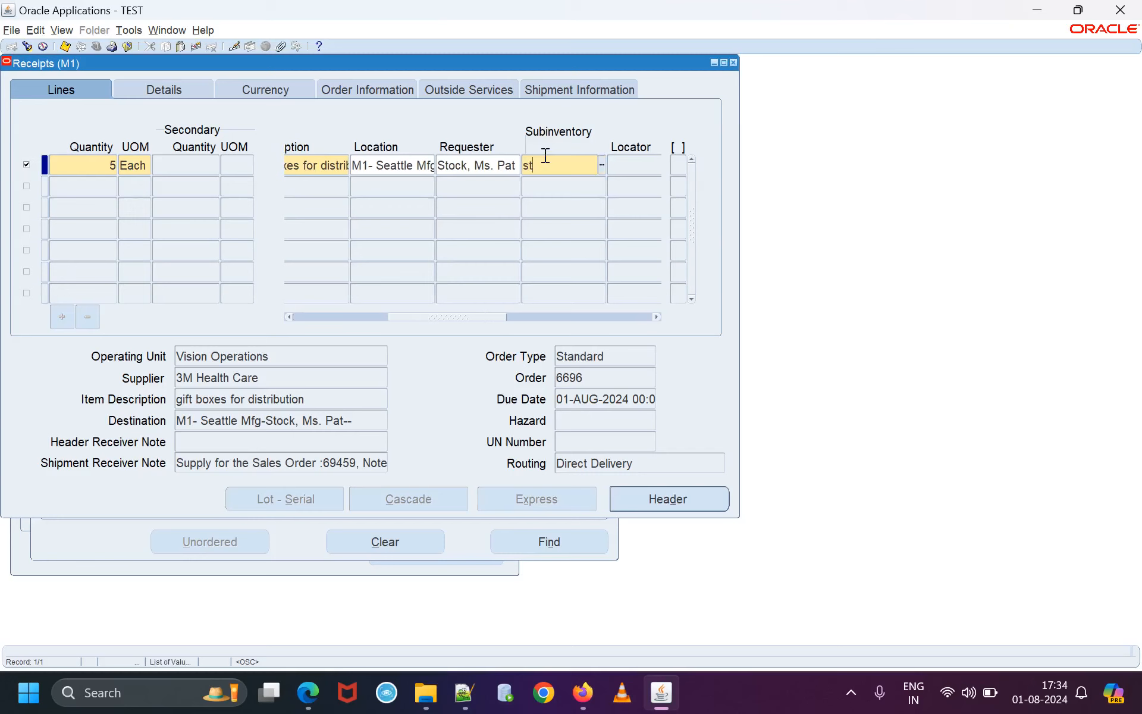
{"action": "type", "text": "stores"}
{"action": "key", "text": "Tab"}
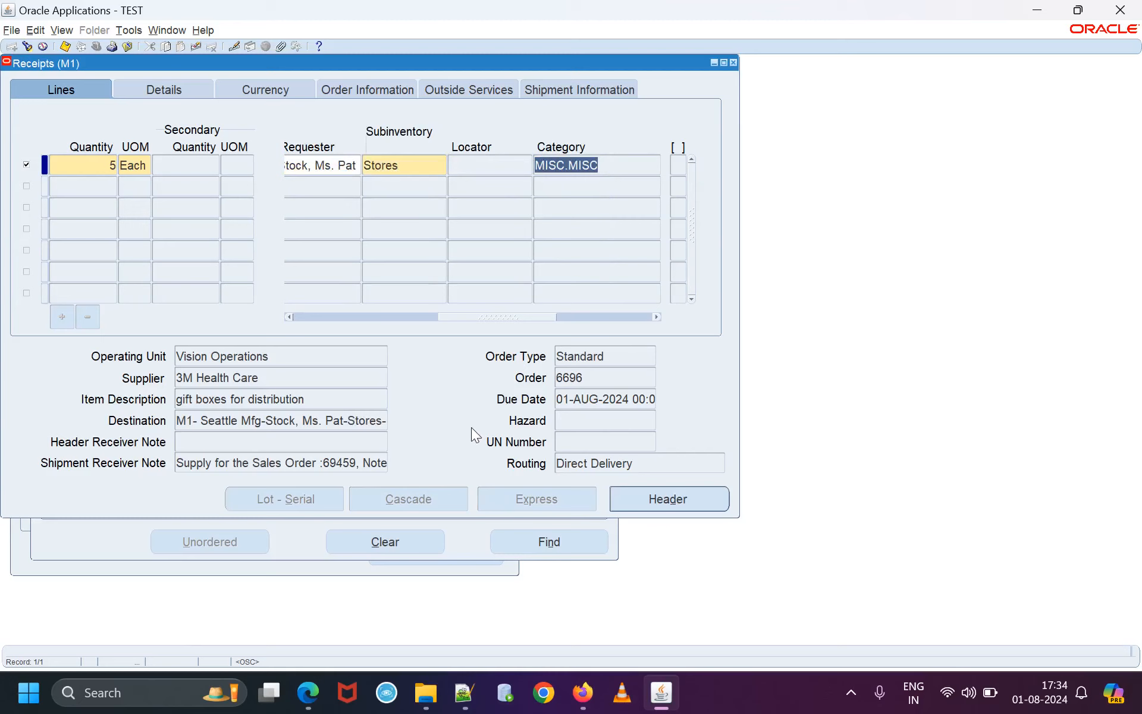
{"action": "left_click", "coordinate": [65, 45]}
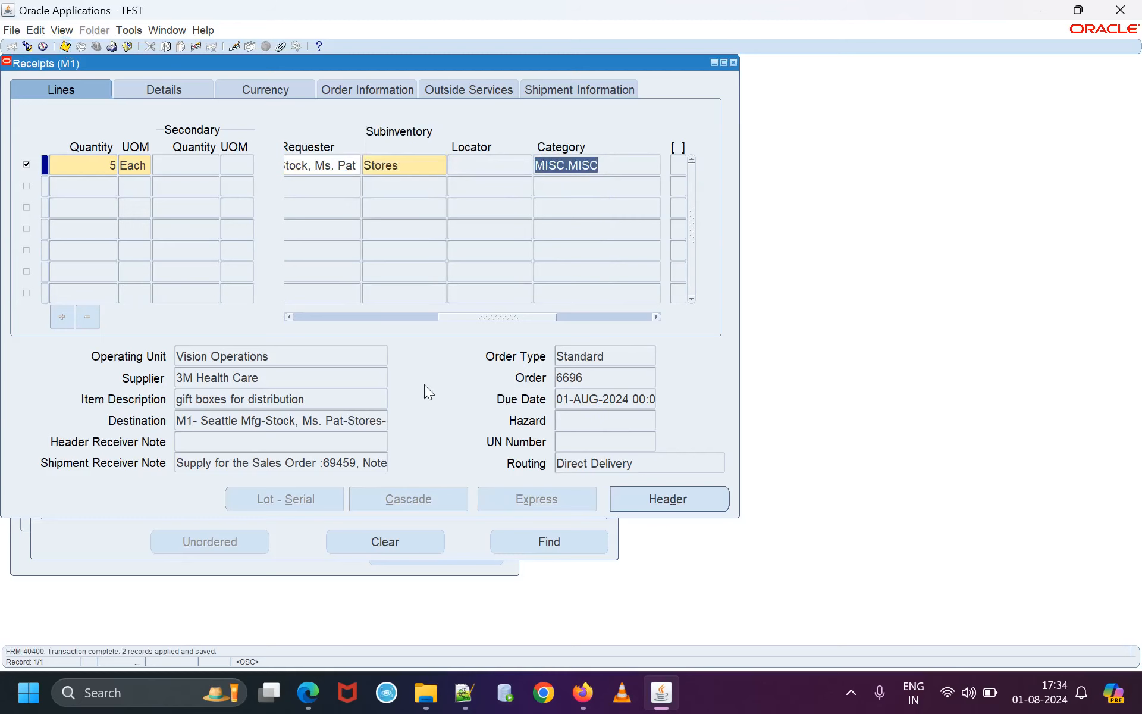
Copy the receipt number from the receipt header into the Receipt Number line of the Notepad++ flow notes and return to Oracle Applications.
{"action": "left_click", "coordinate": [668, 498]}
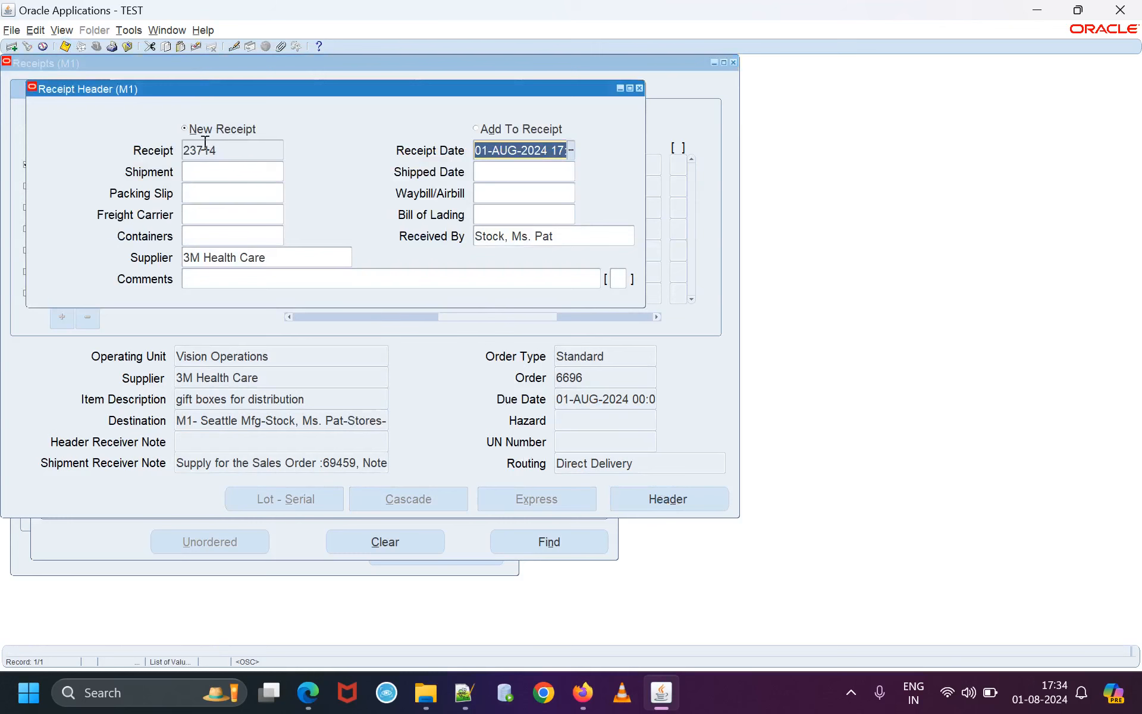
{"action": "double_click", "coordinate": [204, 149]}
{"action": "right_click", "coordinate": [201, 150]}
{"action": "left_click", "coordinate": [216, 172]}
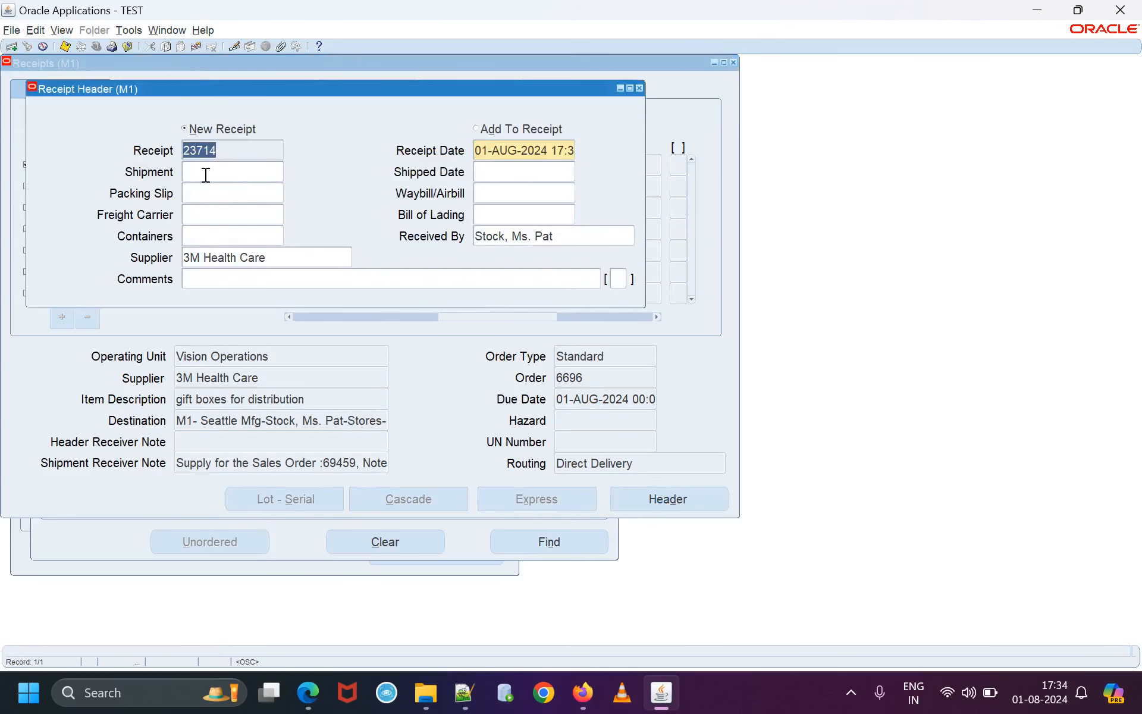
{"action": "left_click", "coordinate": [464, 693]}
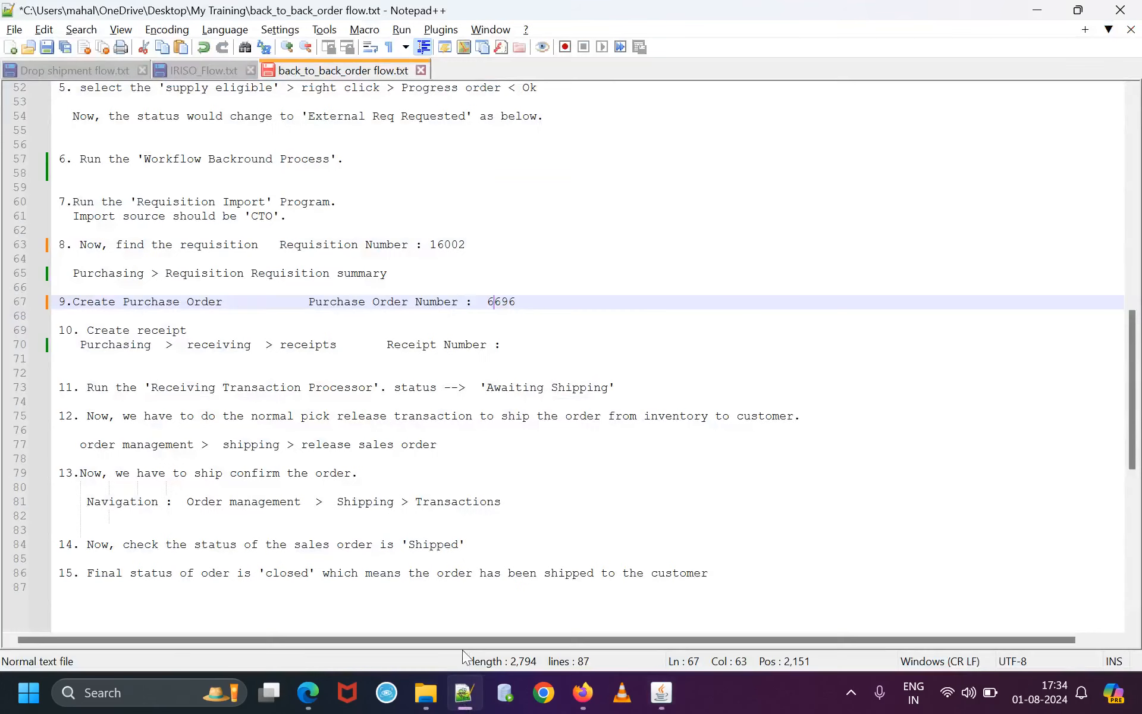
{"action": "scroll", "coordinate": [436, 570], "scroll_direction": "down", "scroll_amount": 1}
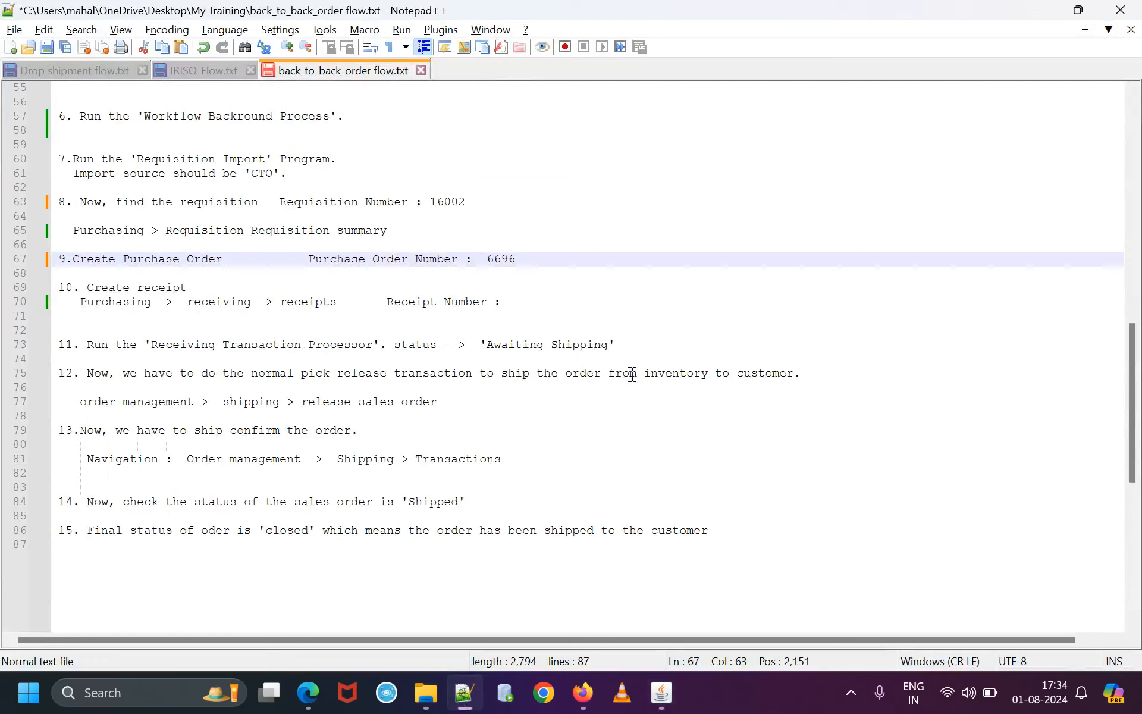
{"action": "left_click", "coordinate": [523, 301]}
{"action": "right_click", "coordinate": [526, 301]}
{"action": "left_click", "coordinate": [571, 287]}
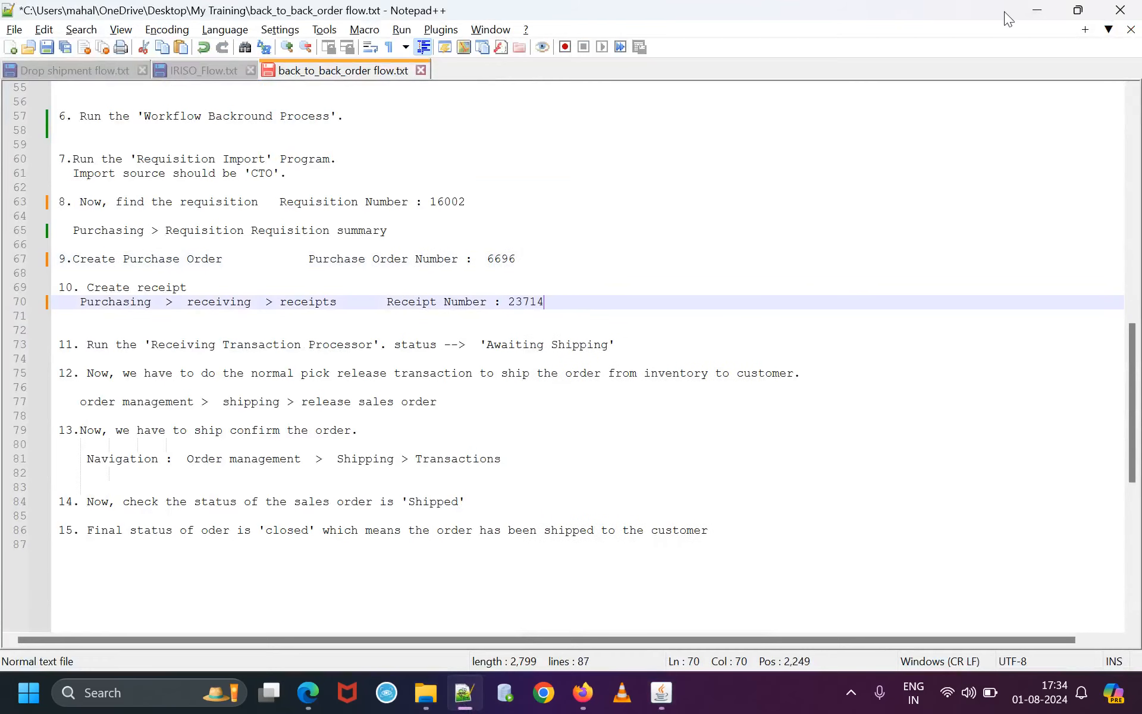
{"action": "left_click", "coordinate": [662, 693]}
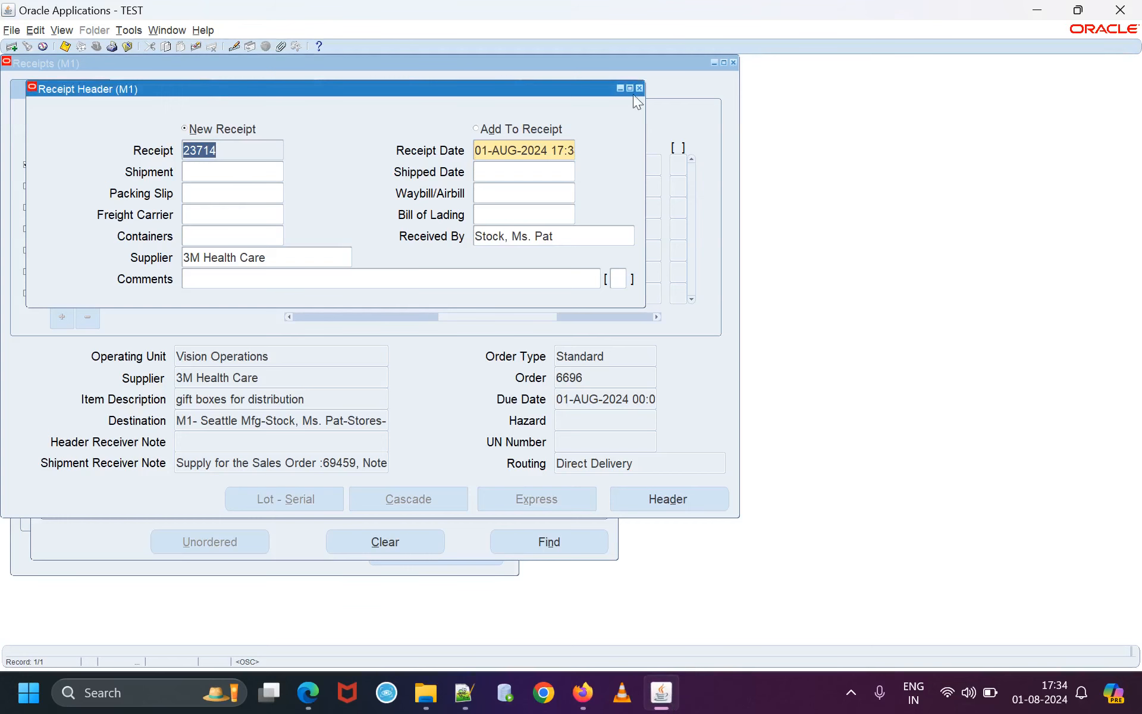
Read the Receiving Transaction Processor step in the Notepad++ flow notes and return to Oracle Applications.
{"action": "left_click", "coordinate": [464, 693]}
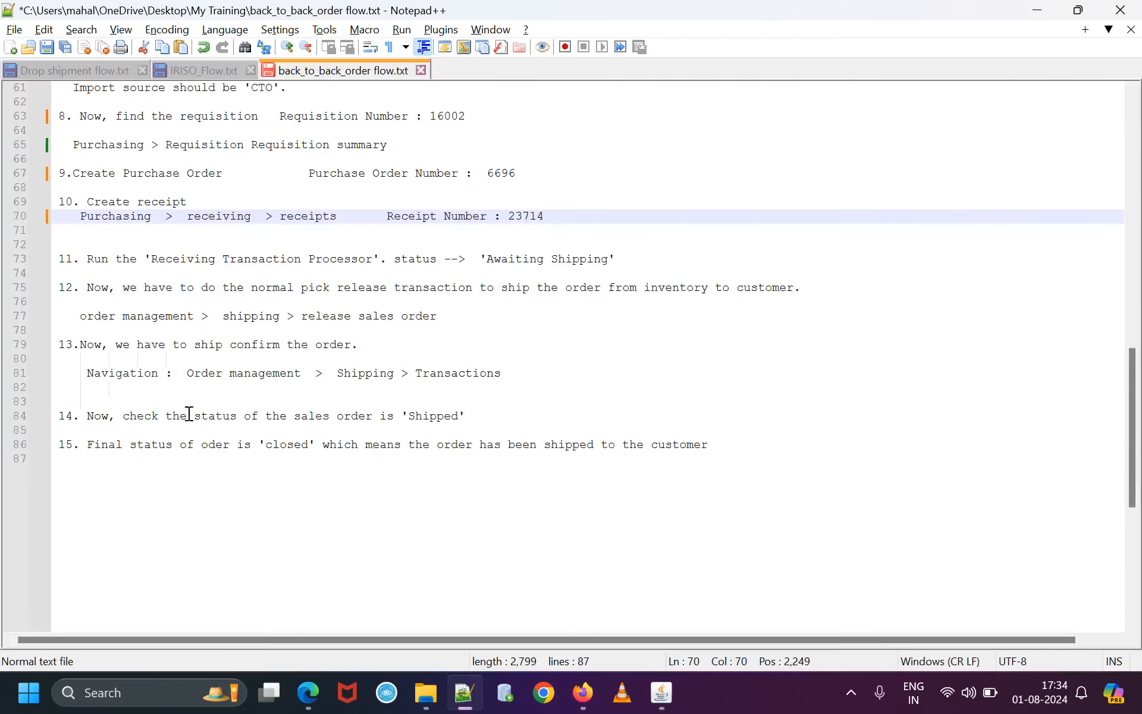
{"action": "left_click_drag", "start_coordinate": [151, 260], "coordinate": [398, 266]}
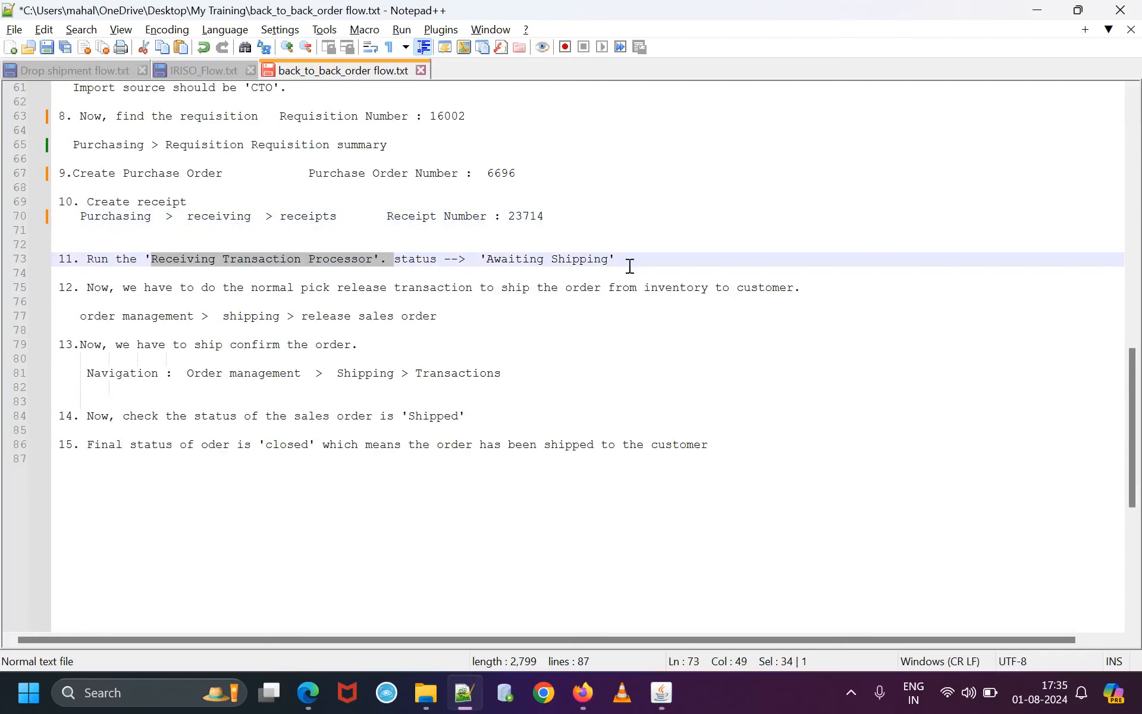
{"action": "left_click", "coordinate": [1037, 10]}
Close the receipt header and Receipts forms, and open the Find Requests form.
{"action": "left_click", "coordinate": [638, 88]}
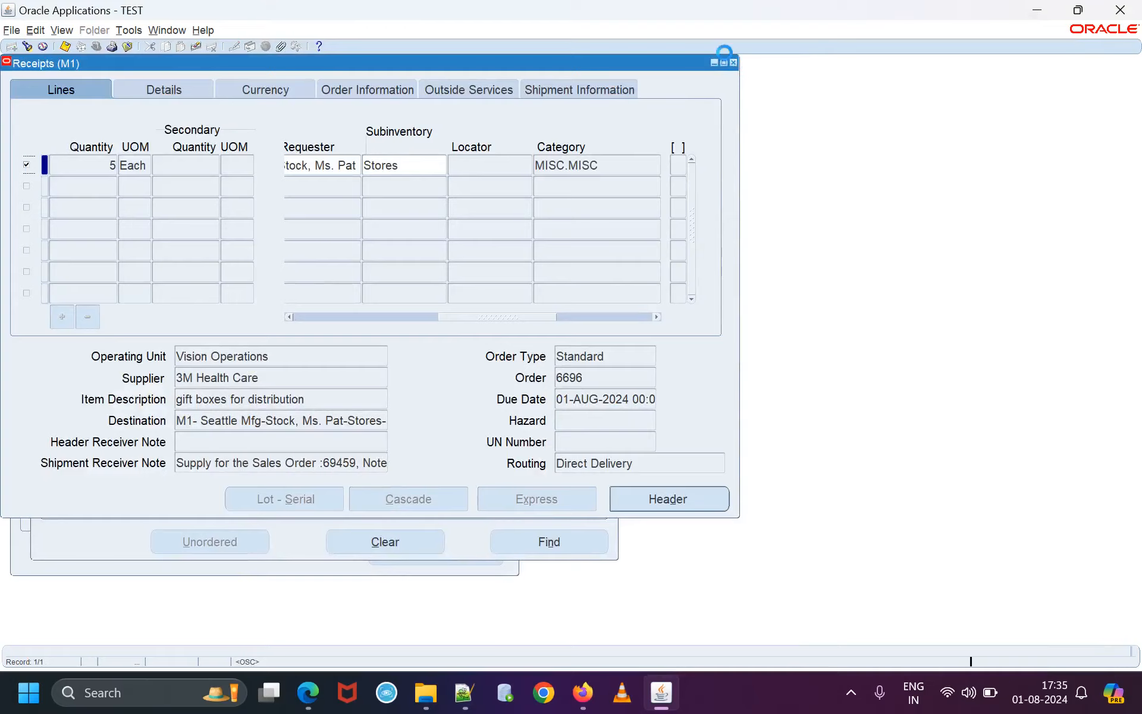
{"action": "left_click", "coordinate": [734, 63]}
{"action": "left_click", "coordinate": [62, 30]}
{"action": "left_click", "coordinate": [63, 224]}
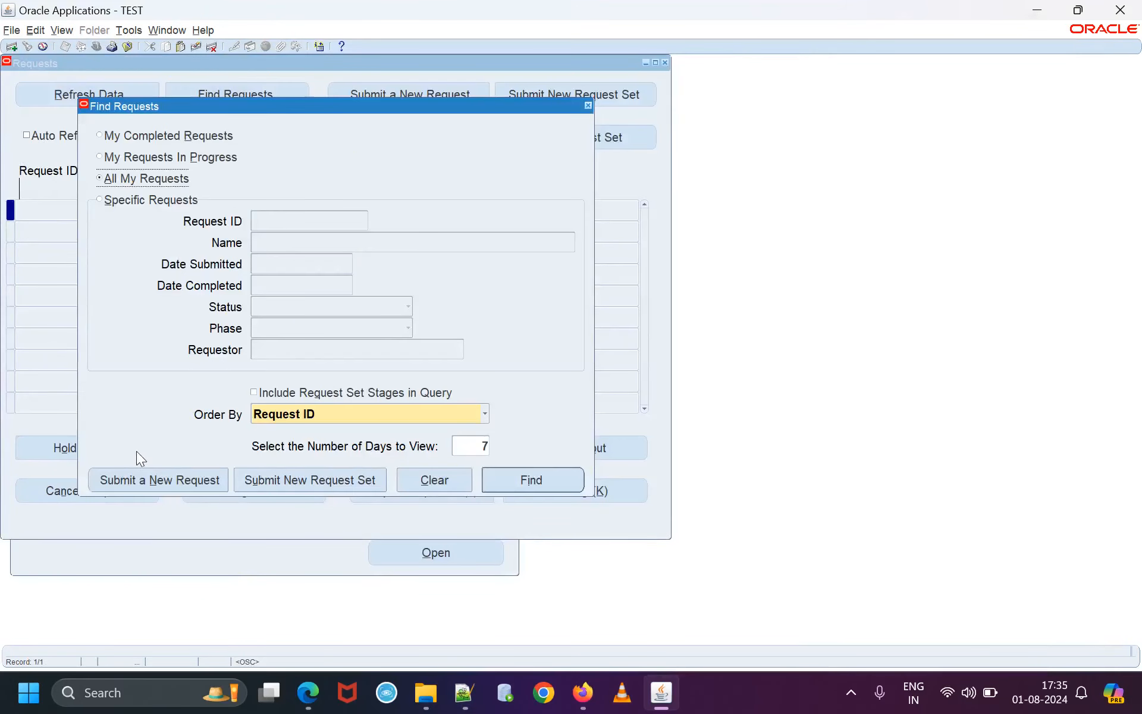
Start a new request and choose the Receiving Transaction Processor program as its name.
{"action": "left_click", "coordinate": [132, 480]}
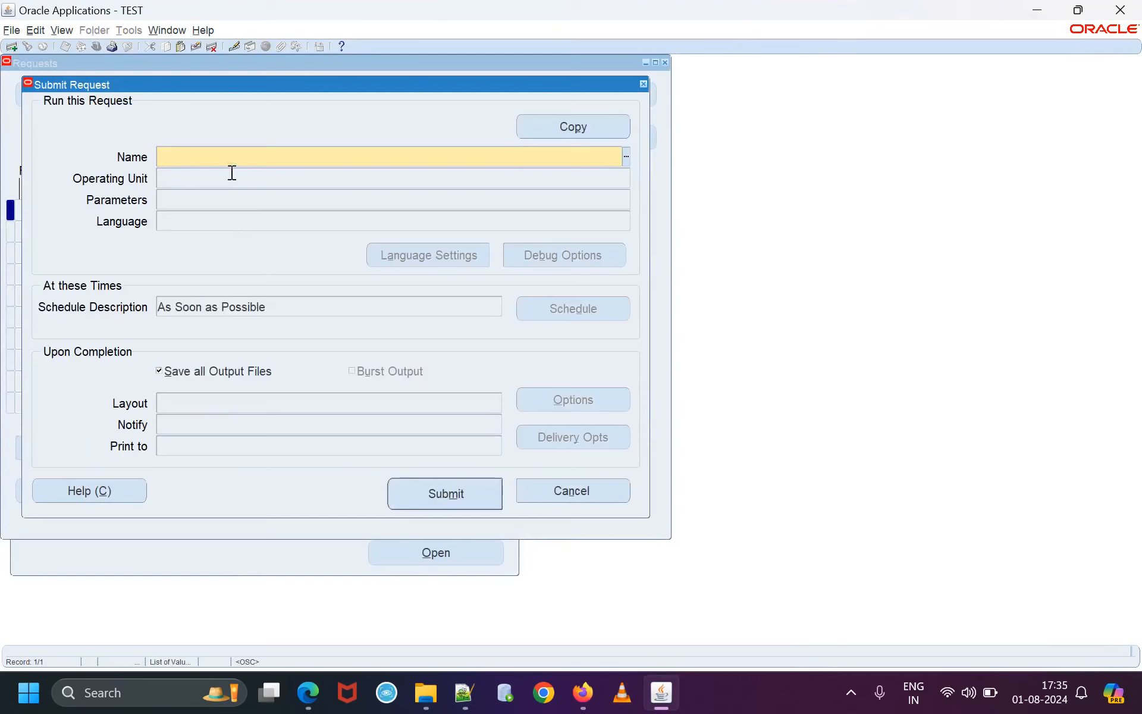
{"action": "left_click", "coordinate": [626, 157]}
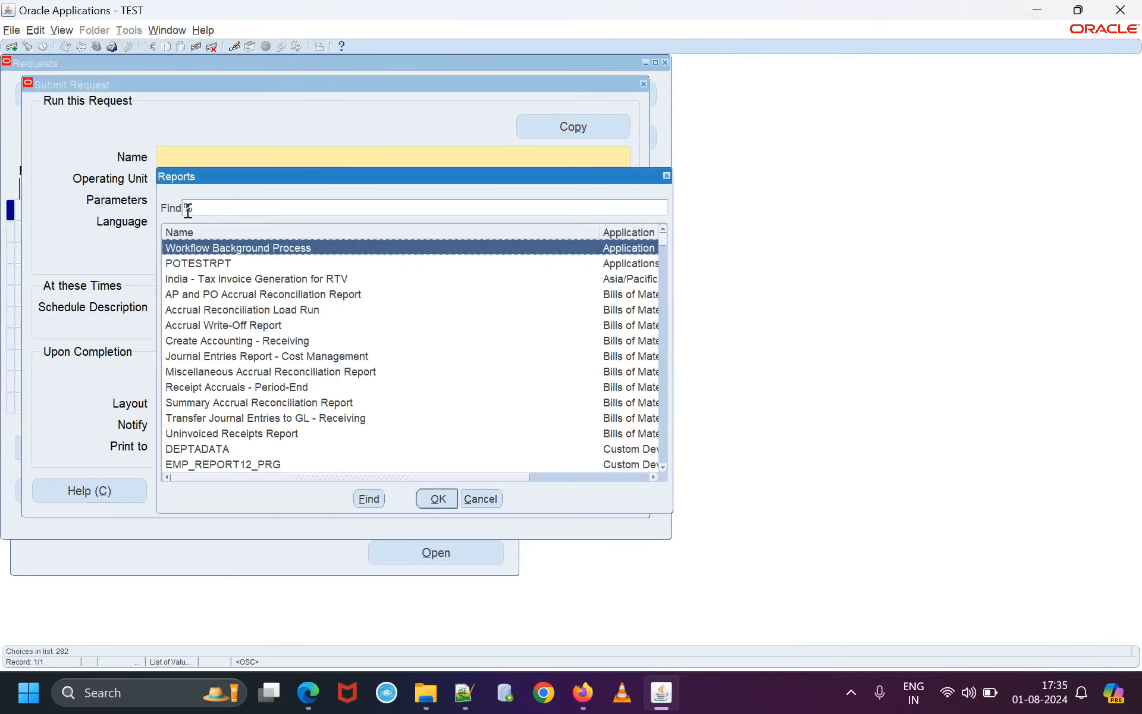
{"action": "type", "text": "rece"}
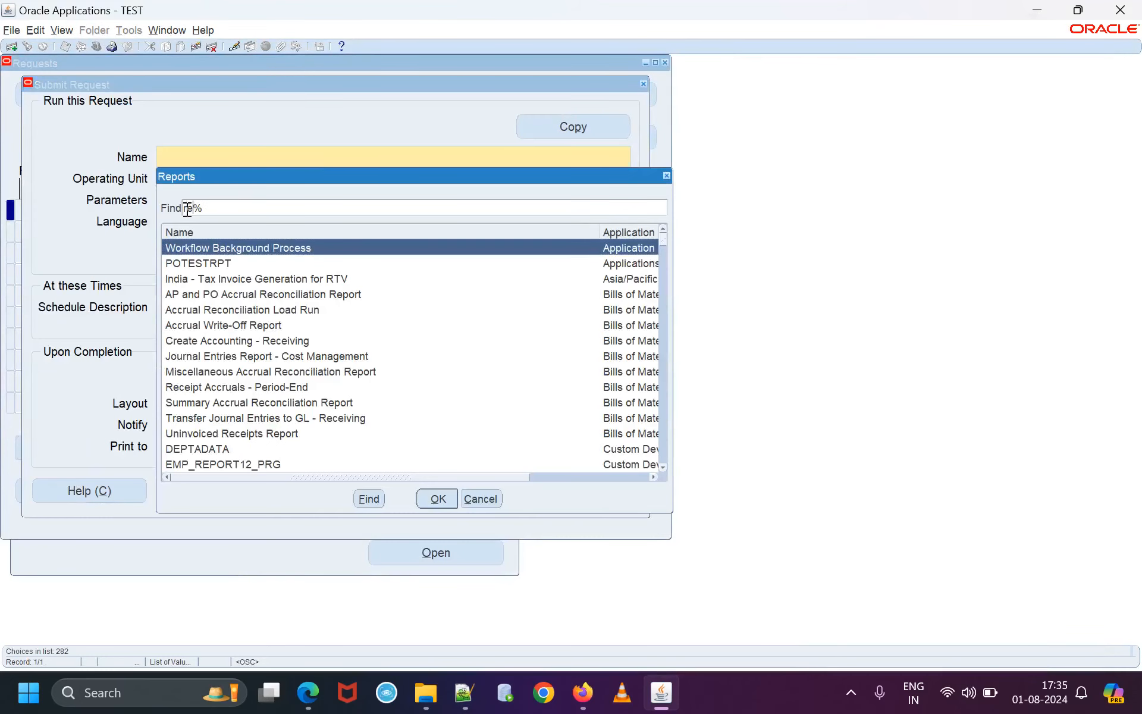
{"action": "type", "text": "iving"}
{"action": "left_click", "coordinate": [369, 499]}
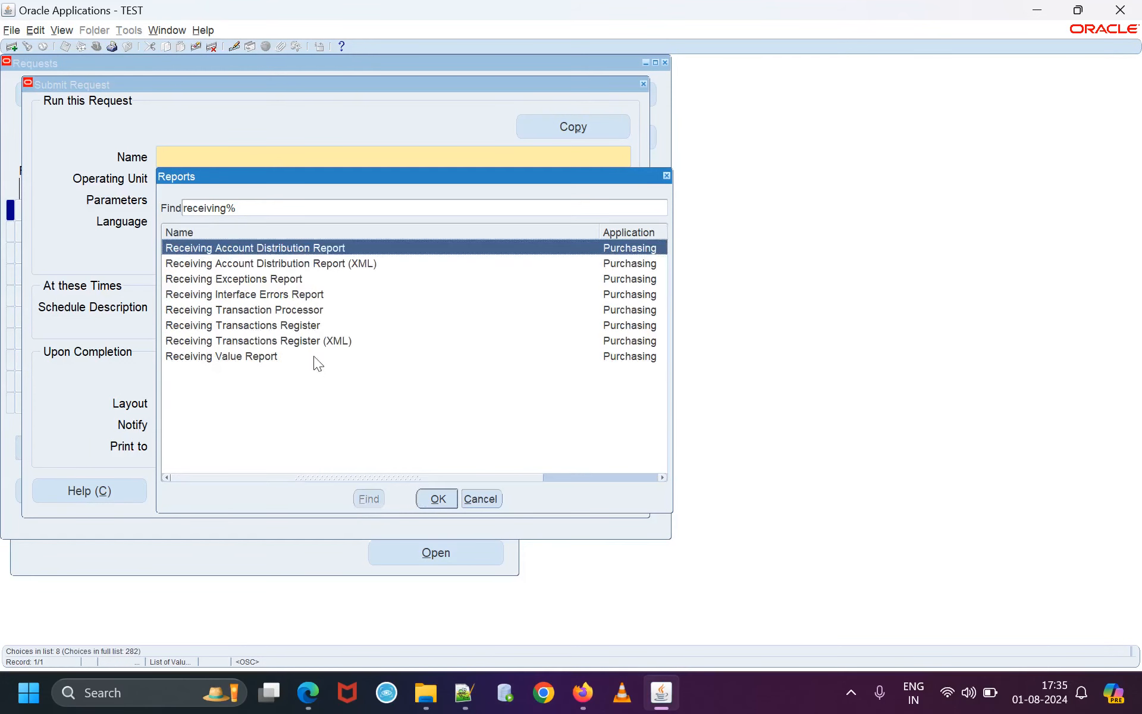
{"action": "left_click", "coordinate": [313, 316]}
{"action": "left_click", "coordinate": [437, 498]}
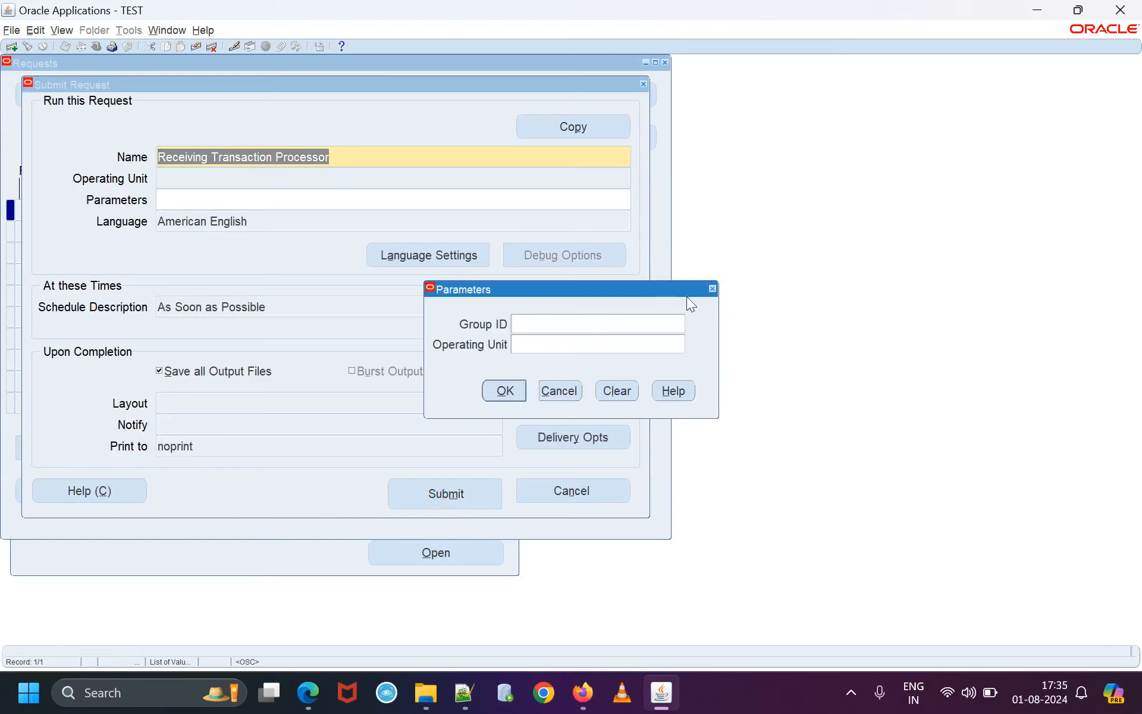
Submit the Receiving Transaction Processor request with blank parameters, decline another request, and find all own requests.
{"action": "left_click", "coordinate": [712, 289]}
{"action": "left_click", "coordinate": [434, 498]}
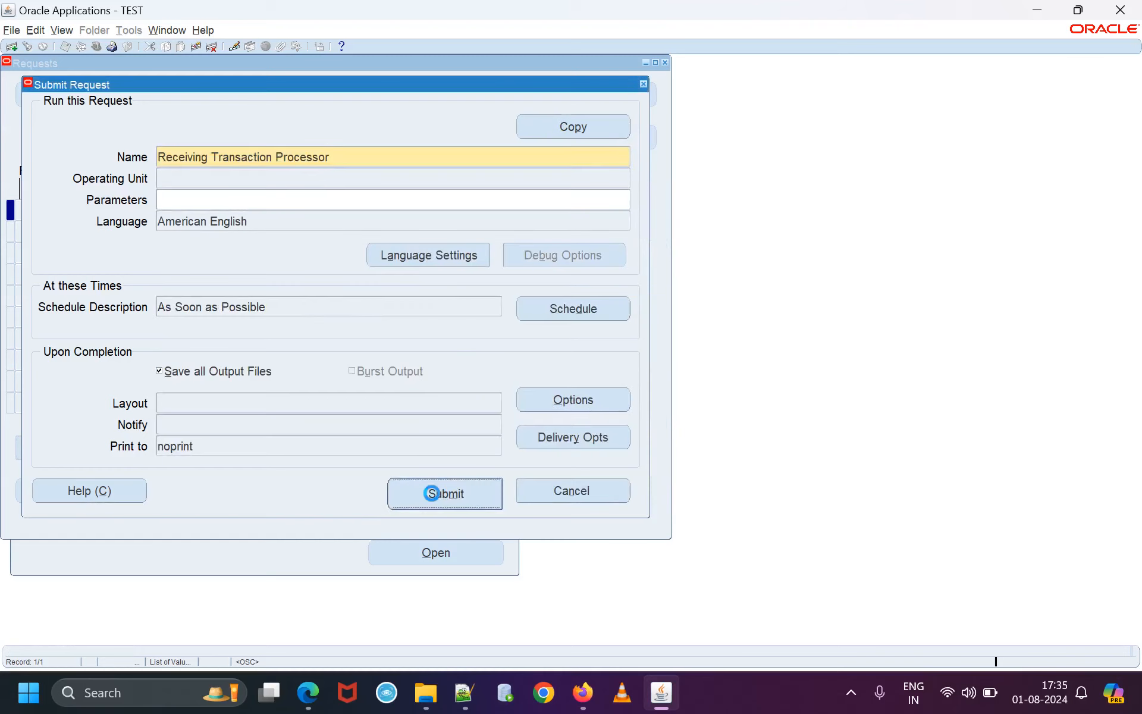
{"action": "left_click", "coordinate": [617, 396]}
{"action": "left_click", "coordinate": [510, 480]}
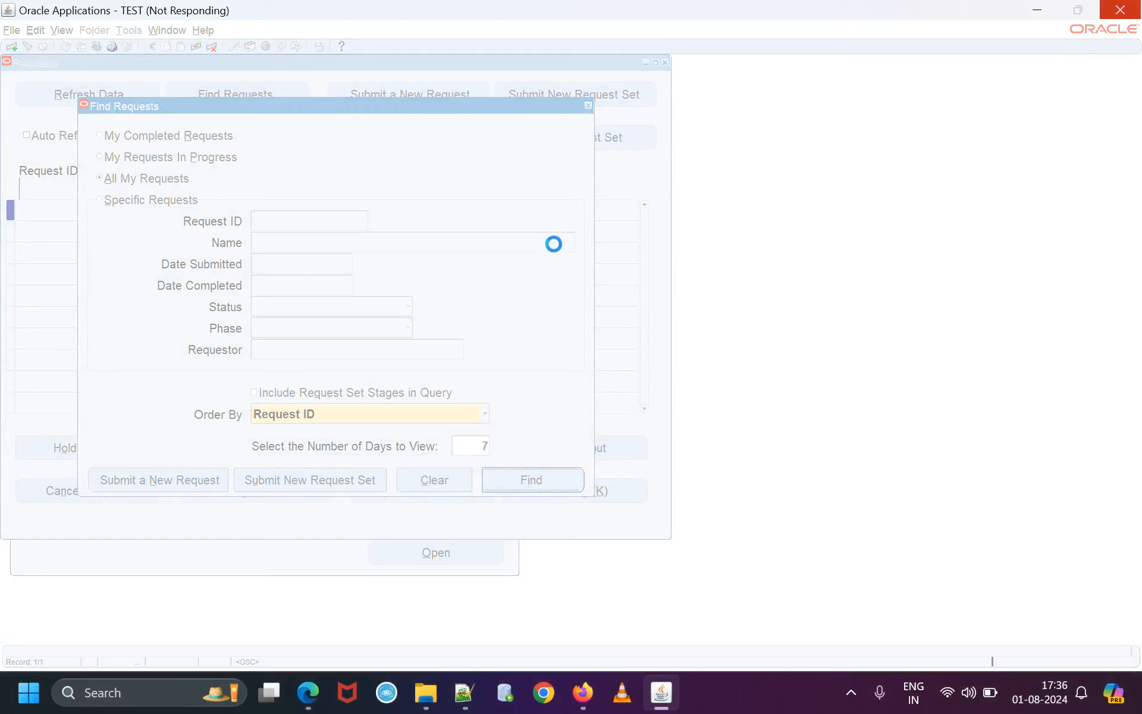
{"action": "left_click", "coordinate": [851, 691]}
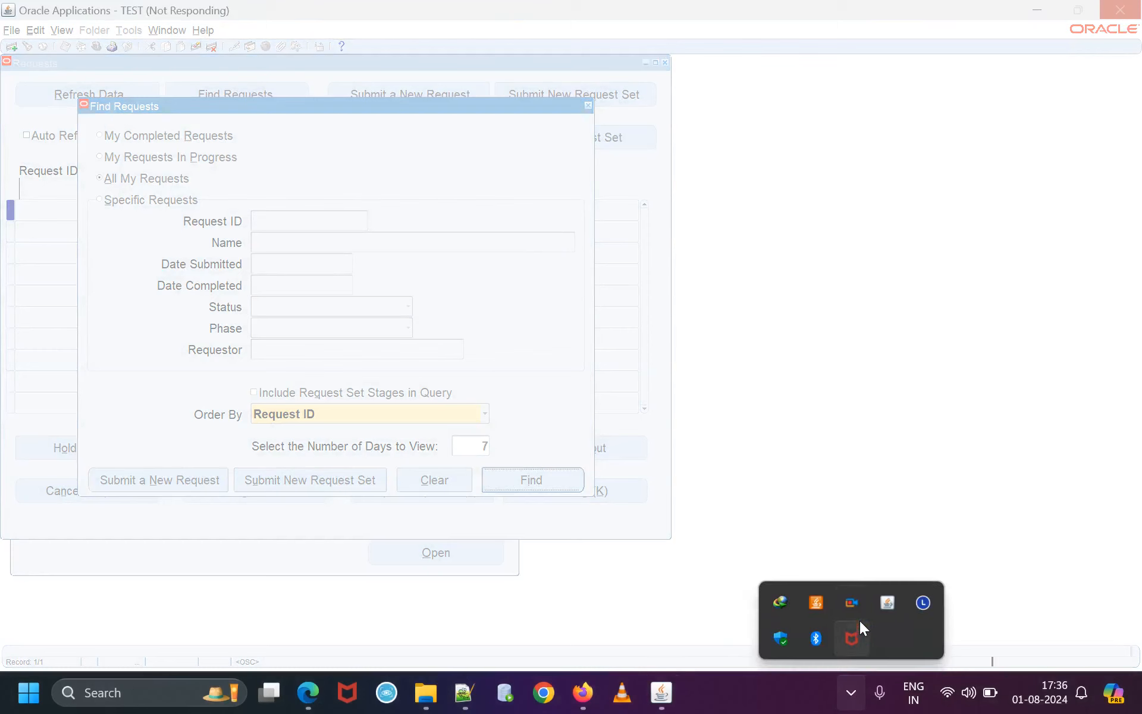
{"action": "right_click", "coordinate": [855, 602]}
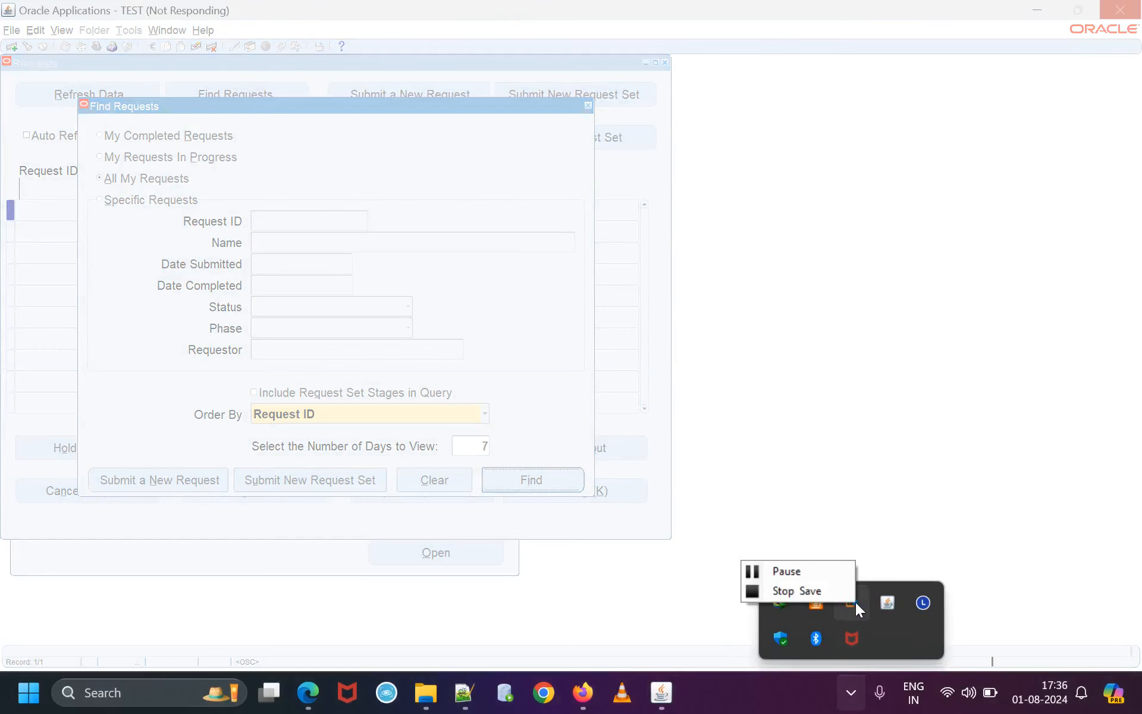
{"action": "left_click", "coordinate": [830, 574]}
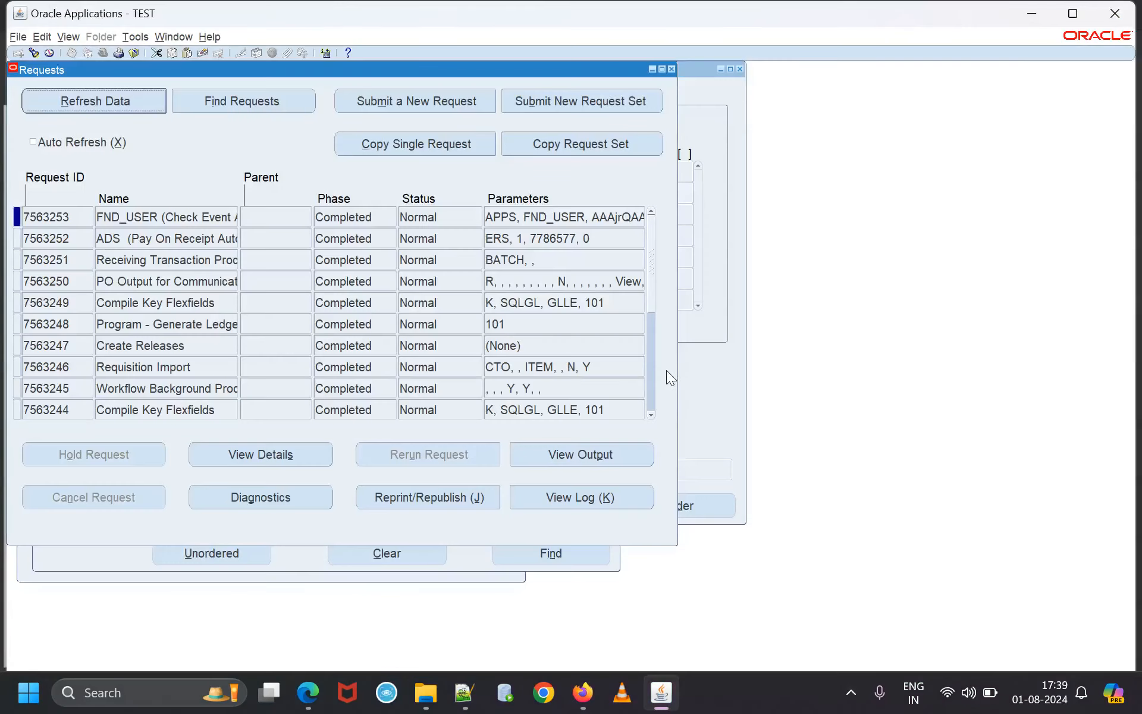
Check the phase of the Receiving Transaction Processor request, and read the following step in the Notepad++ flow notes.
{"action": "left_click", "coordinate": [113, 261]}
{"action": "left_click_drag", "start_coordinate": [156, 266], "coordinate": [363, 266]}
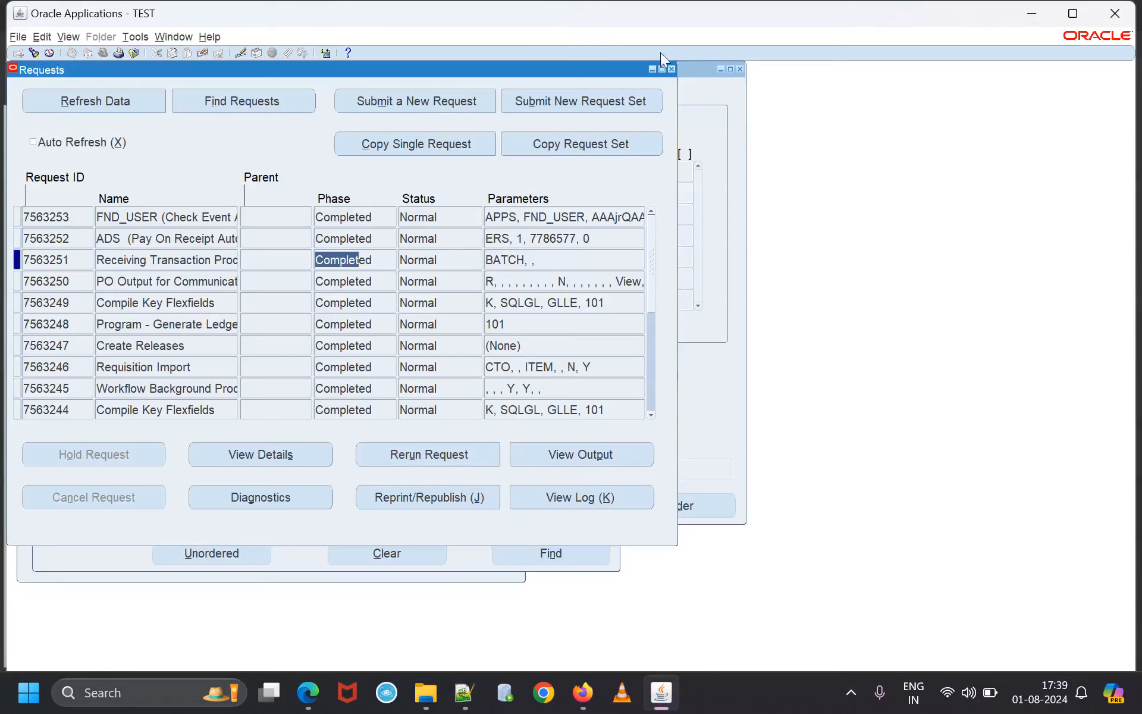
{"action": "left_click", "coordinate": [464, 692]}
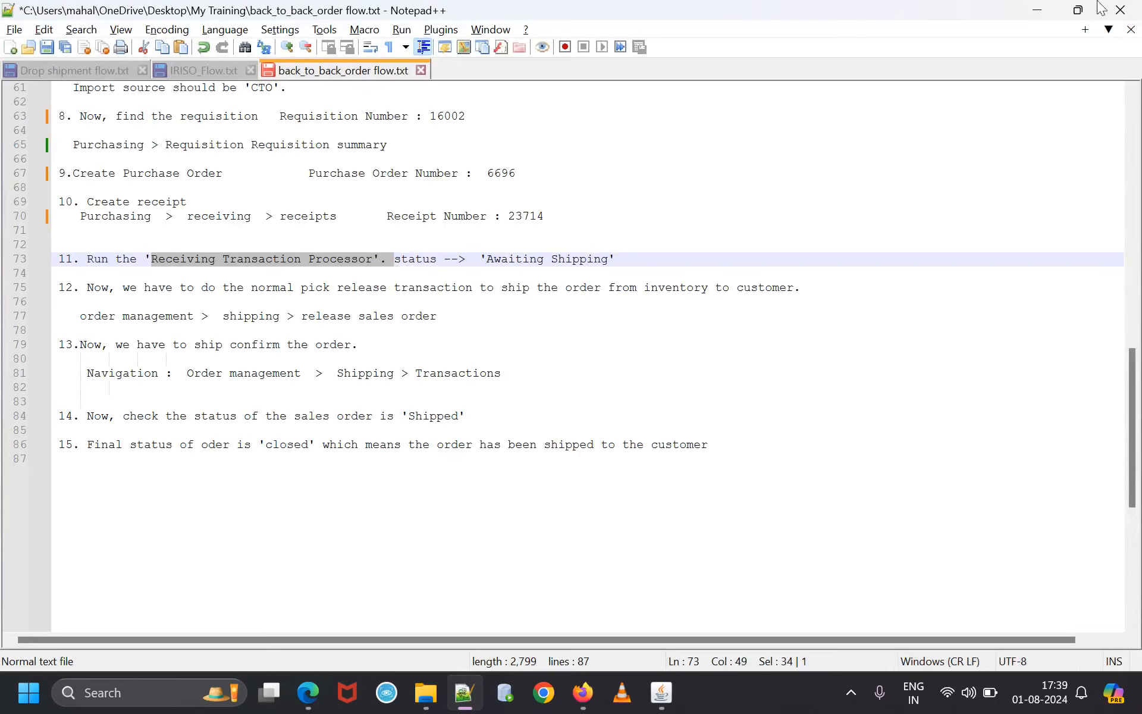
{"action": "left_click", "coordinate": [1036, 10]}
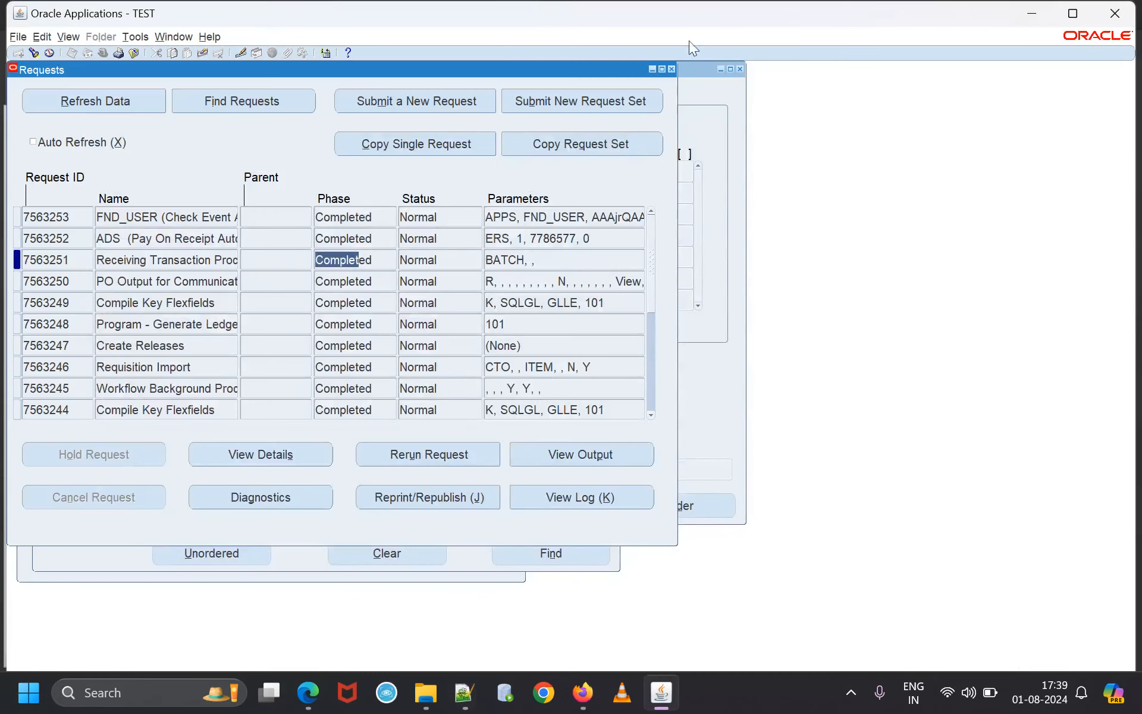
Close the Requests and receipt forms, and switch to the Order Management Super User, Vision Operations (USA) responsibility.
{"action": "left_click", "coordinate": [671, 69]}
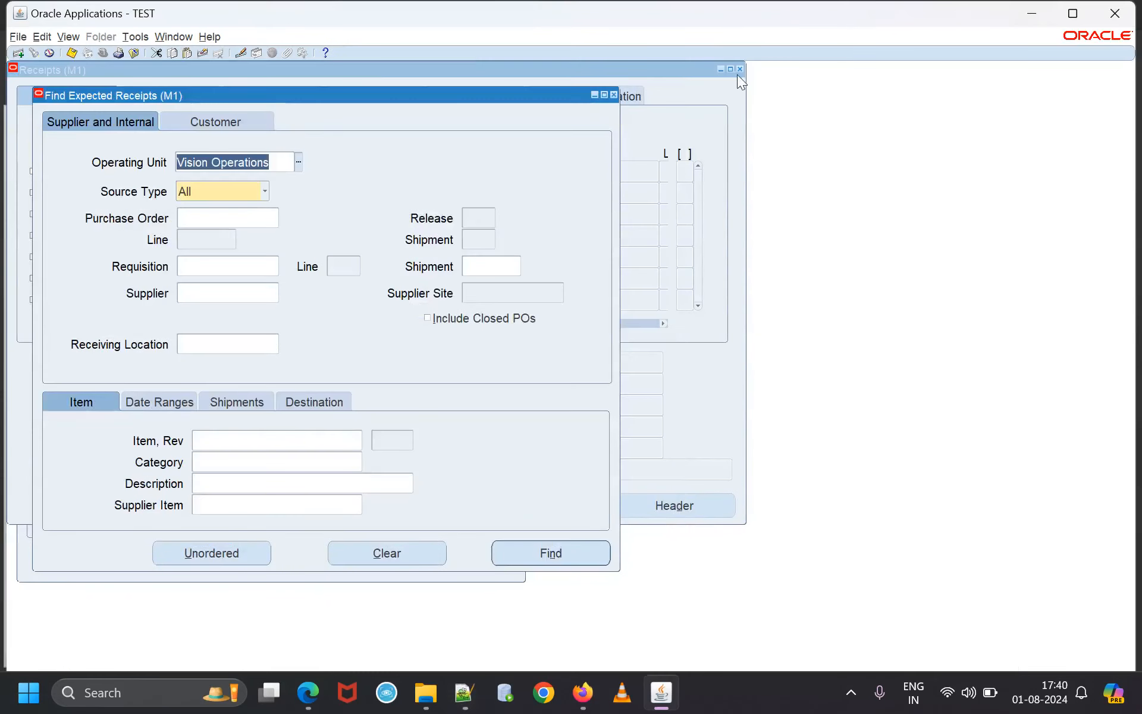
{"action": "left_click", "coordinate": [613, 94]}
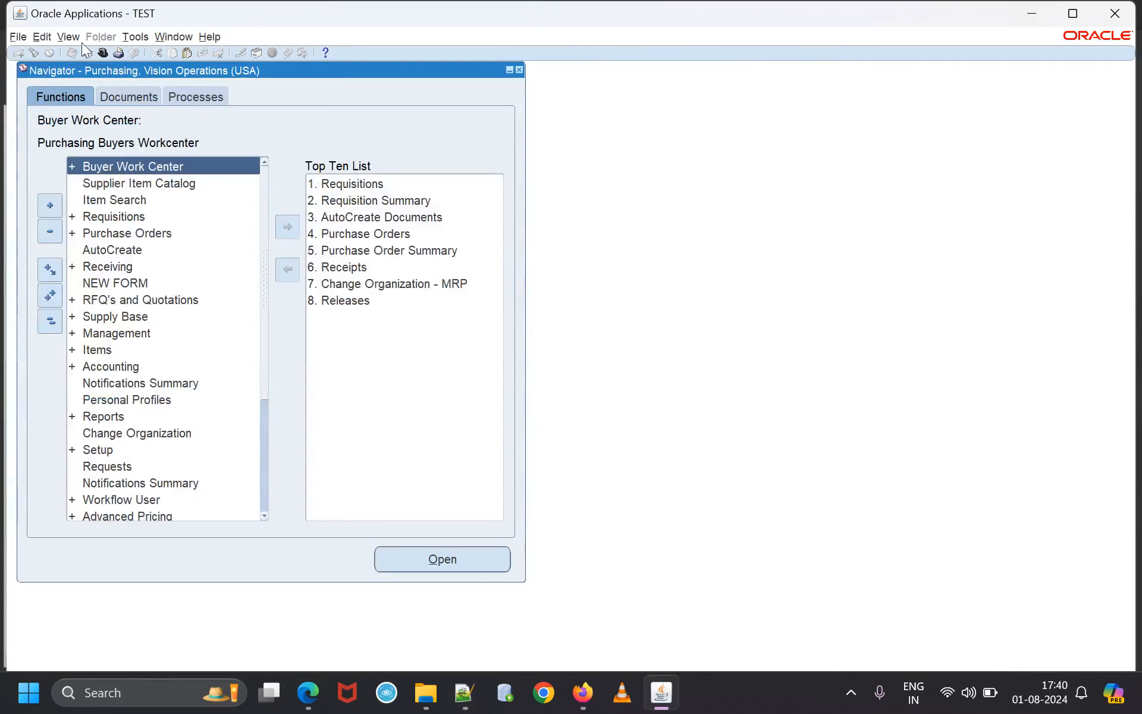
{"action": "left_click", "coordinate": [104, 52]}
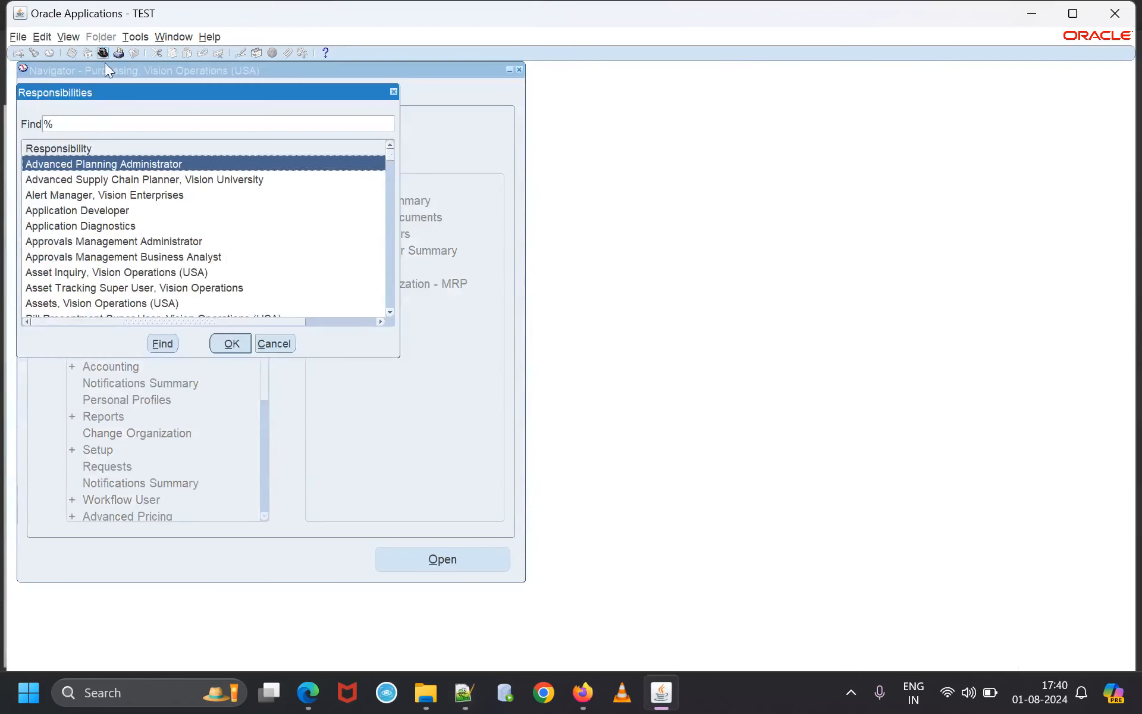
{"action": "type", "text": "order"}
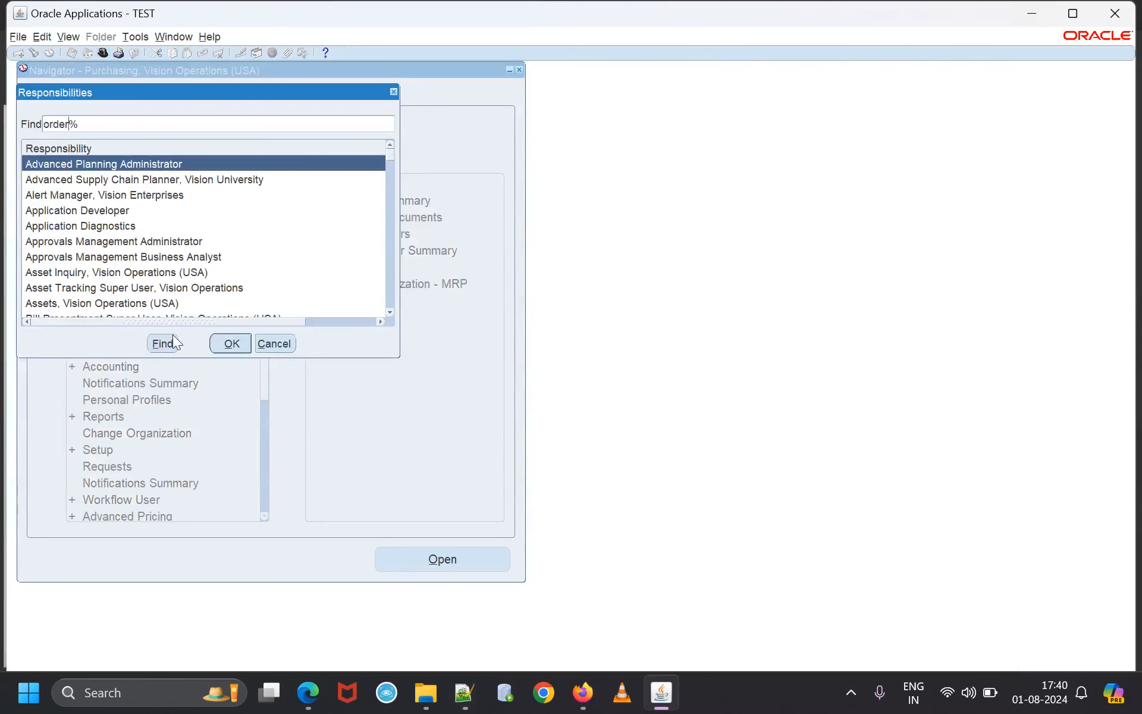
{"action": "left_click", "coordinate": [159, 345]}
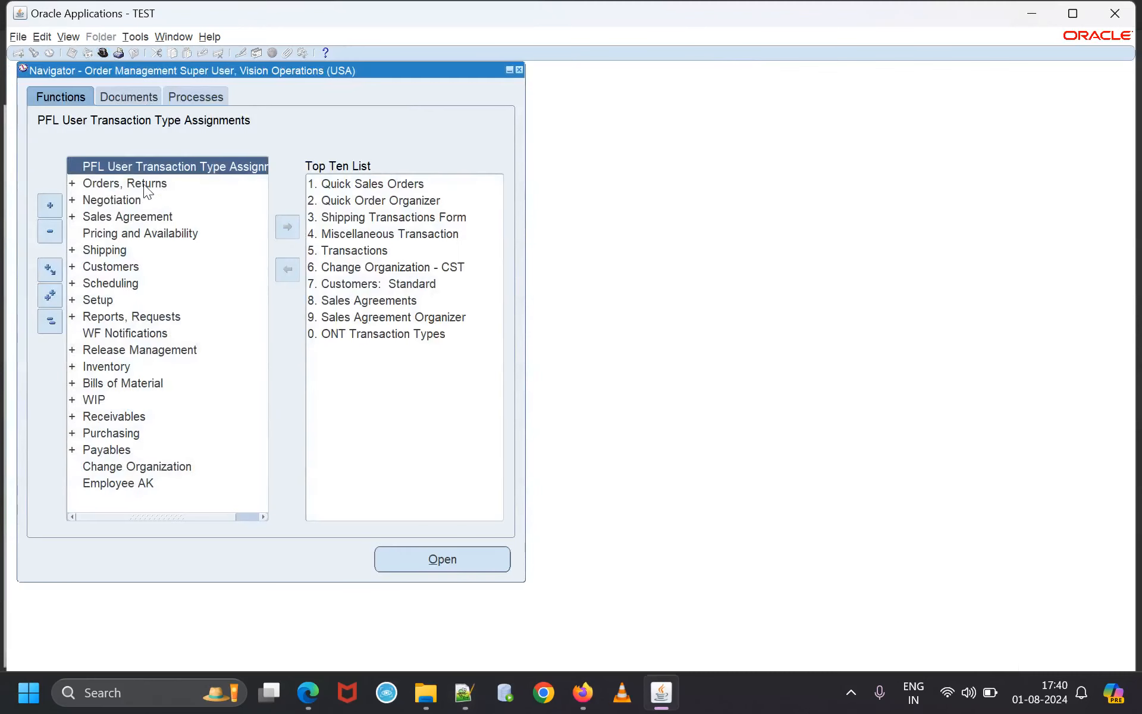
Open the Sales Orders form under Orders, Returns and put it in query mode.
{"action": "double_click", "coordinate": [145, 185]}
{"action": "left_click", "coordinate": [129, 234]}
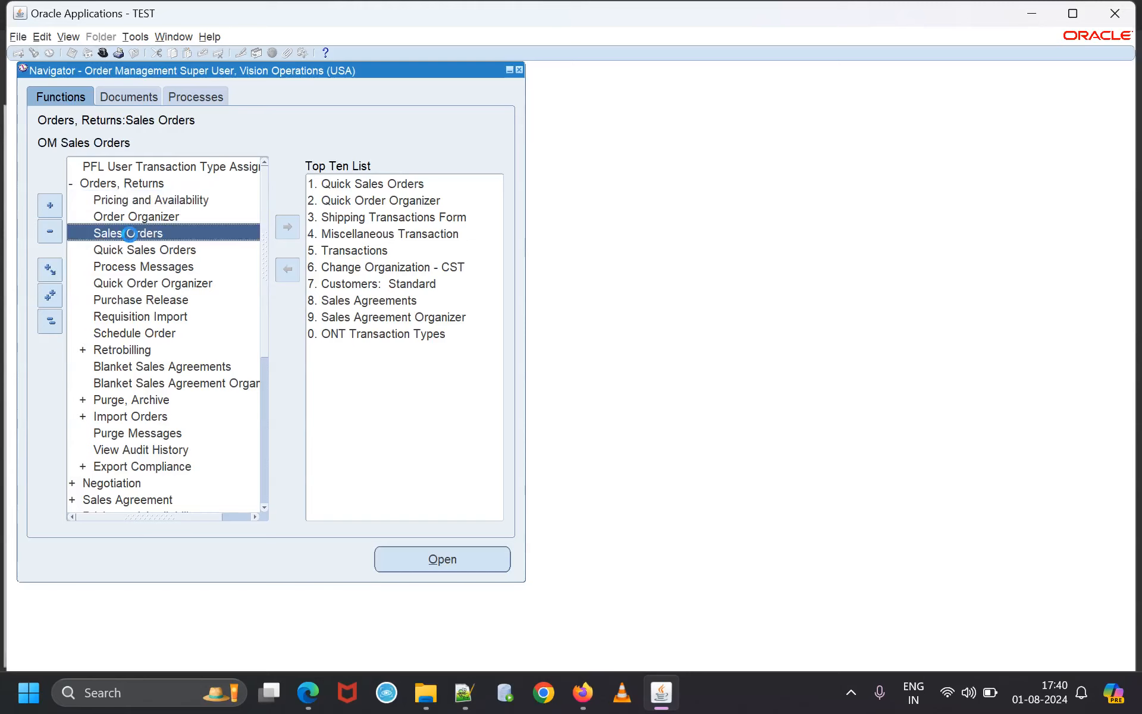
{"action": "double_click", "coordinate": [130, 233]}
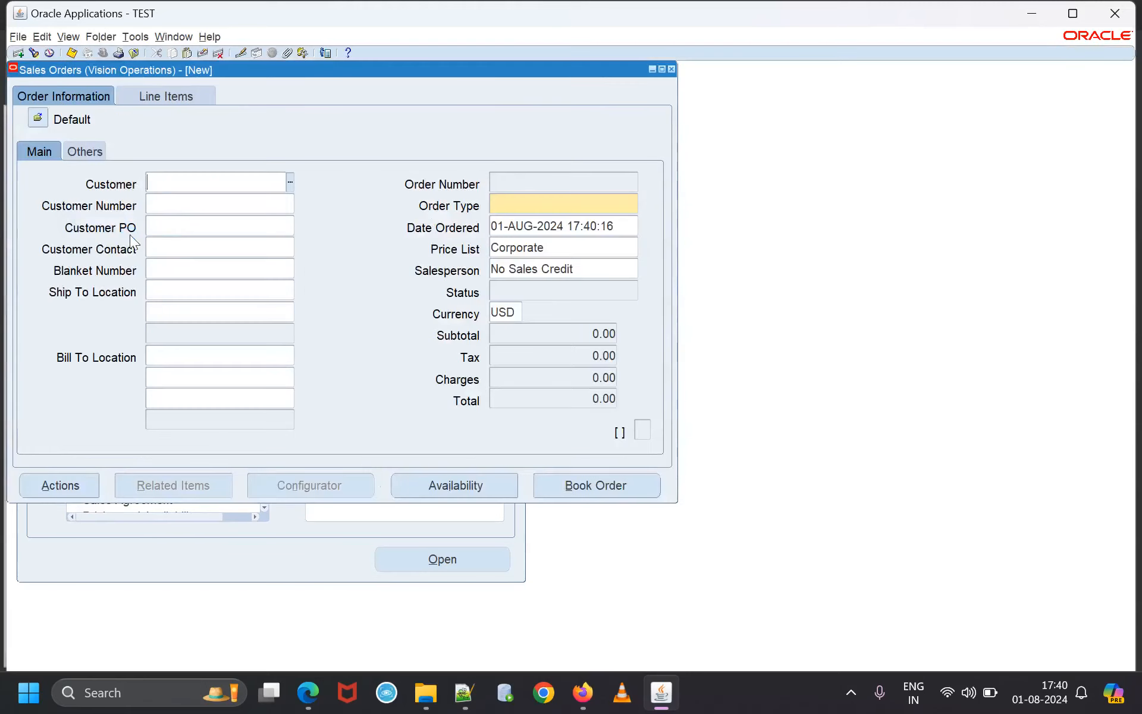
{"action": "left_click", "coordinate": [523, 182]}
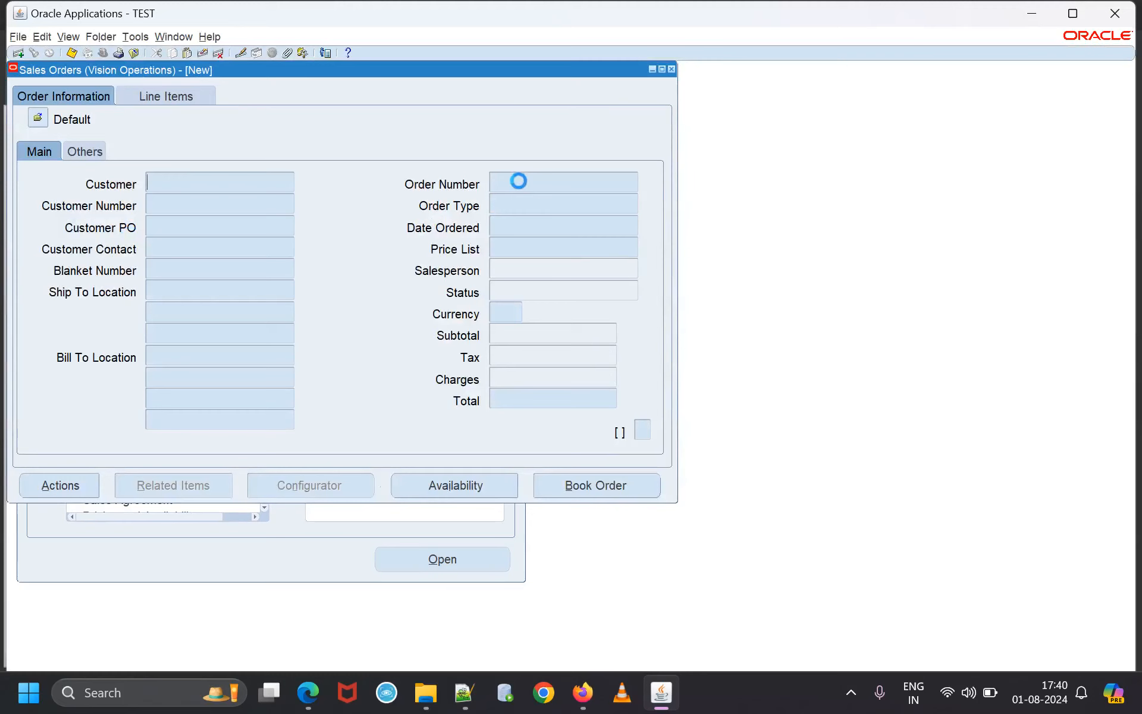
{"action": "right_click", "coordinate": [521, 184]}
{"action": "left_click", "coordinate": [544, 219]}
{"action": "left_click_drag", "start_coordinate": [529, 184], "coordinate": [426, 187]}
{"action": "key", "text": "ctrl+x"}
Look up the sales order number in the Notepad++ flow notes and return to Oracle Applications.
{"action": "left_click", "coordinate": [465, 693]}
{"action": "scroll", "coordinate": [309, 411], "scroll_direction": "up", "scroll_amount": 6}
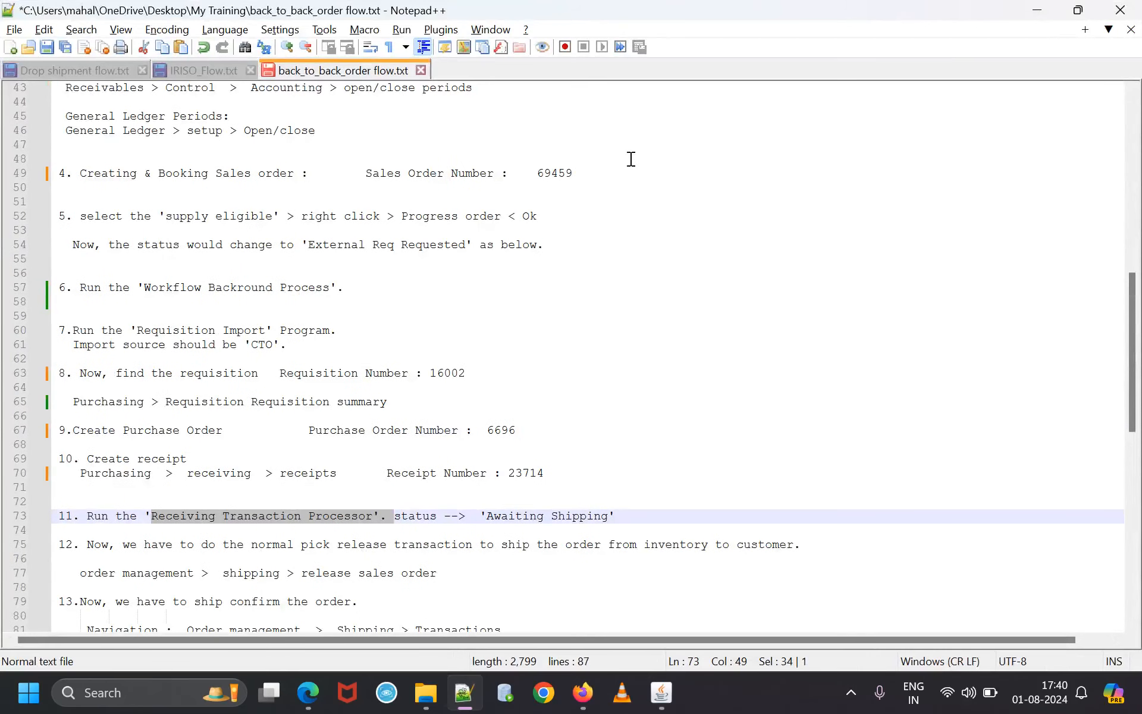
{"action": "left_click", "coordinate": [1043, 10]}
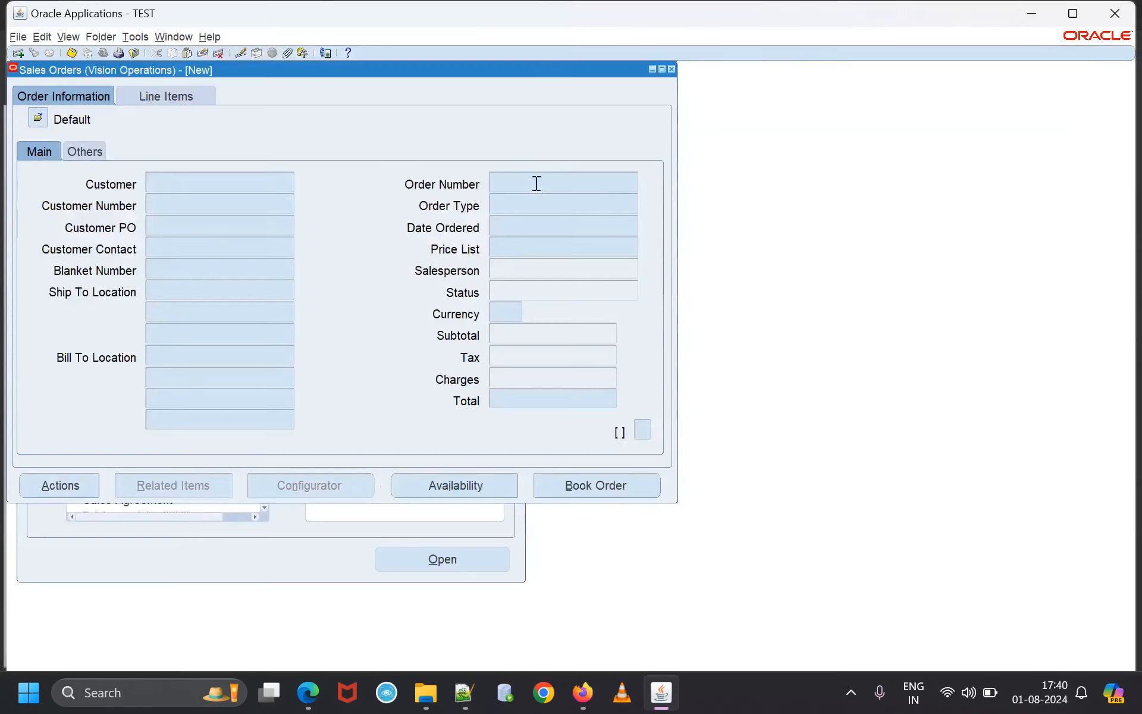
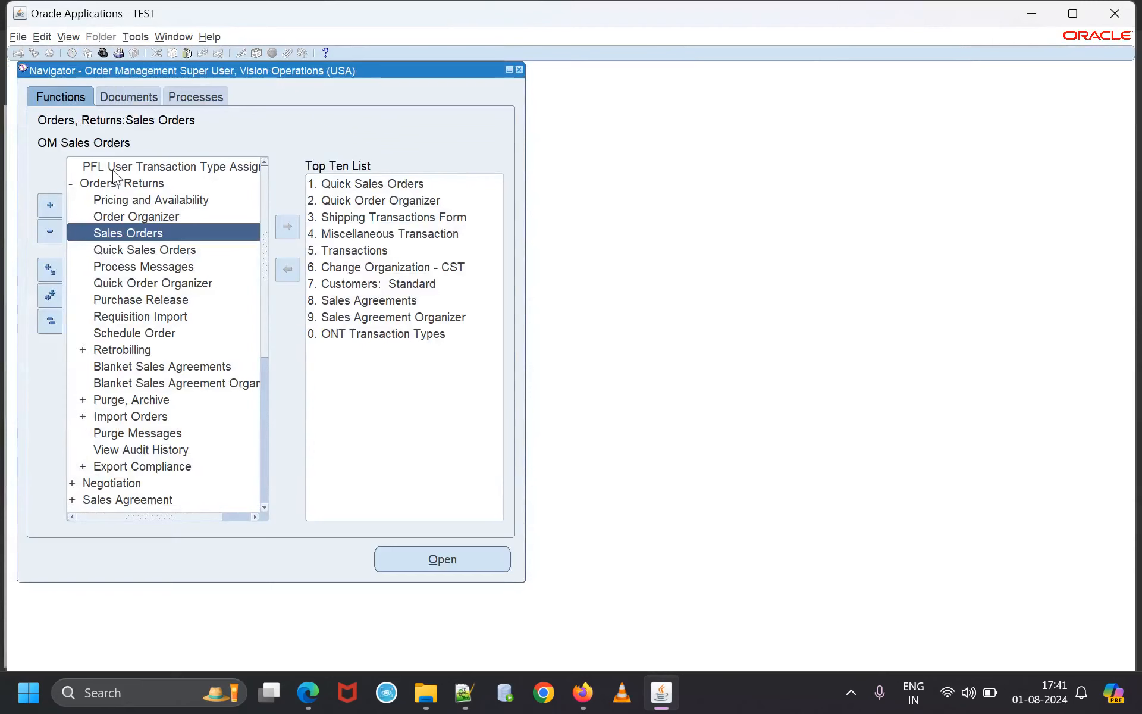
Open the Release Sales Orders form from the Shipping functions.
{"action": "scroll", "coordinate": [125, 395], "scroll_direction": "down", "scroll_amount": 3}
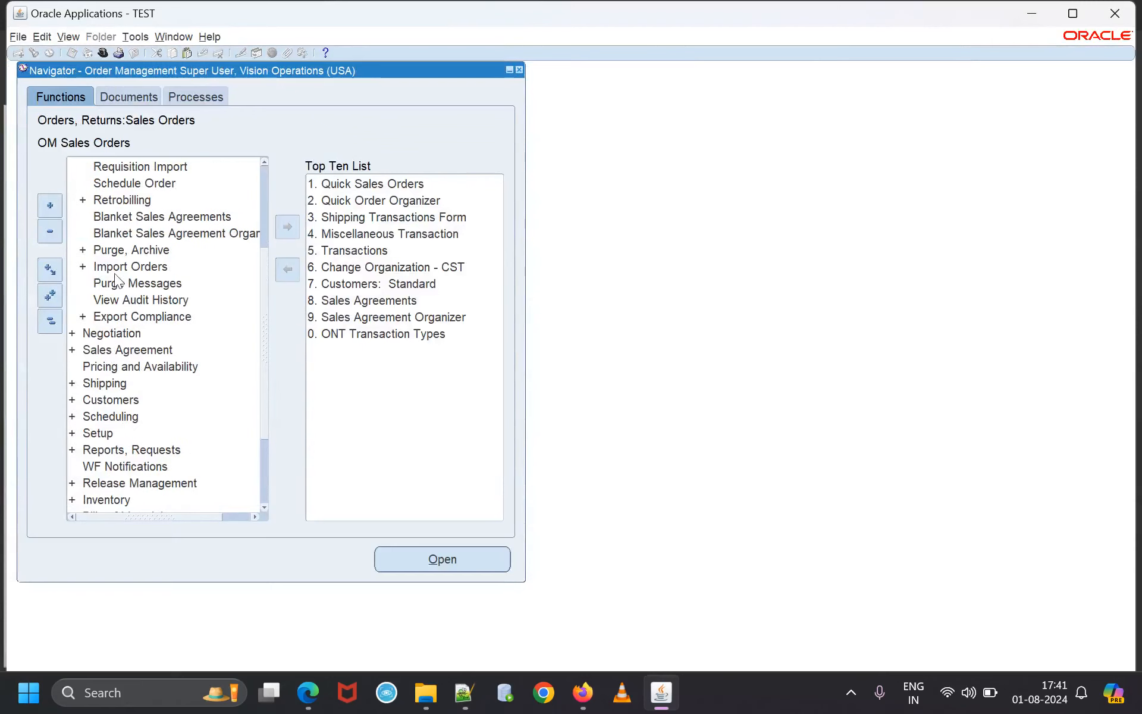
{"action": "double_click", "coordinate": [119, 386]}
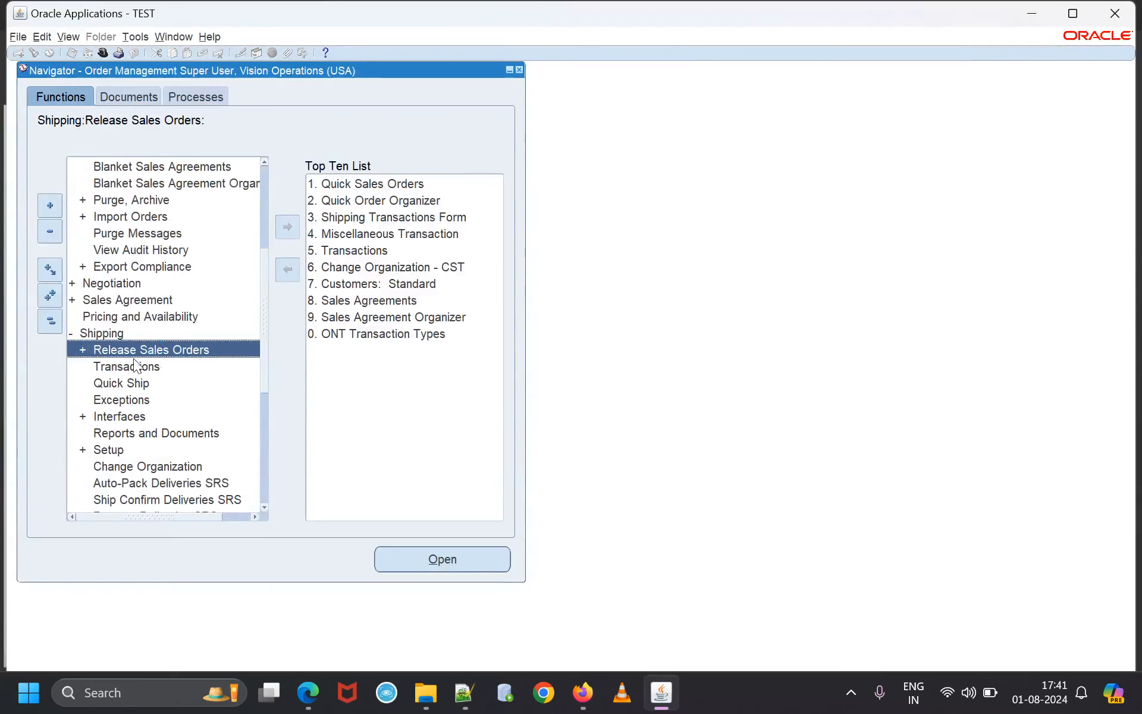
{"action": "double_click", "coordinate": [139, 349]}
{"action": "scroll", "coordinate": [142, 416], "scroll_direction": "down", "scroll_amount": 4}
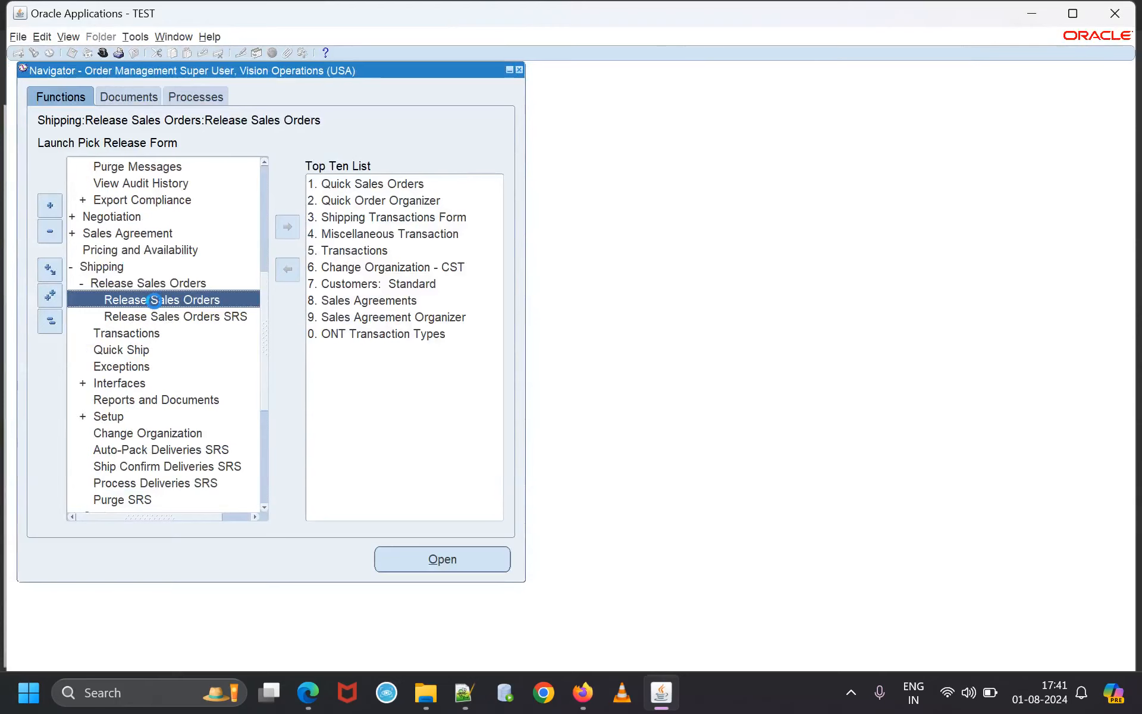
{"action": "double_click", "coordinate": [154, 300]}
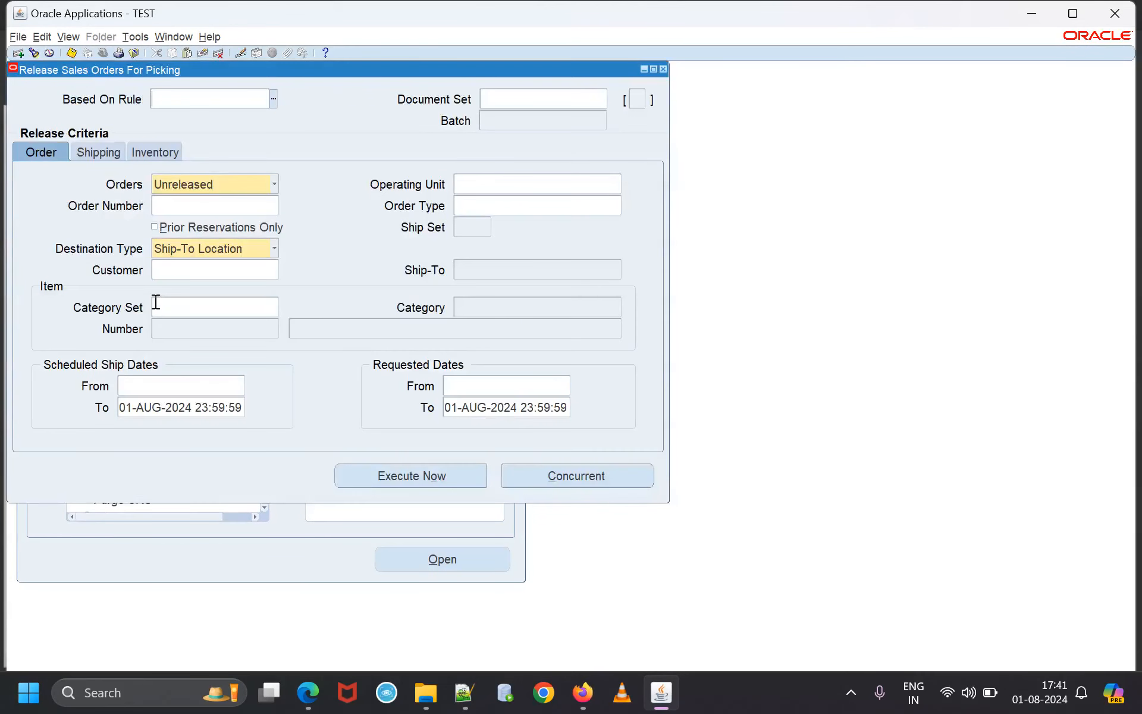
Copy the sales order number from the Notepad++ flow notes into the Order Number release criterion.
{"action": "left_click", "coordinate": [169, 205]}
{"action": "left_click", "coordinate": [464, 692]}
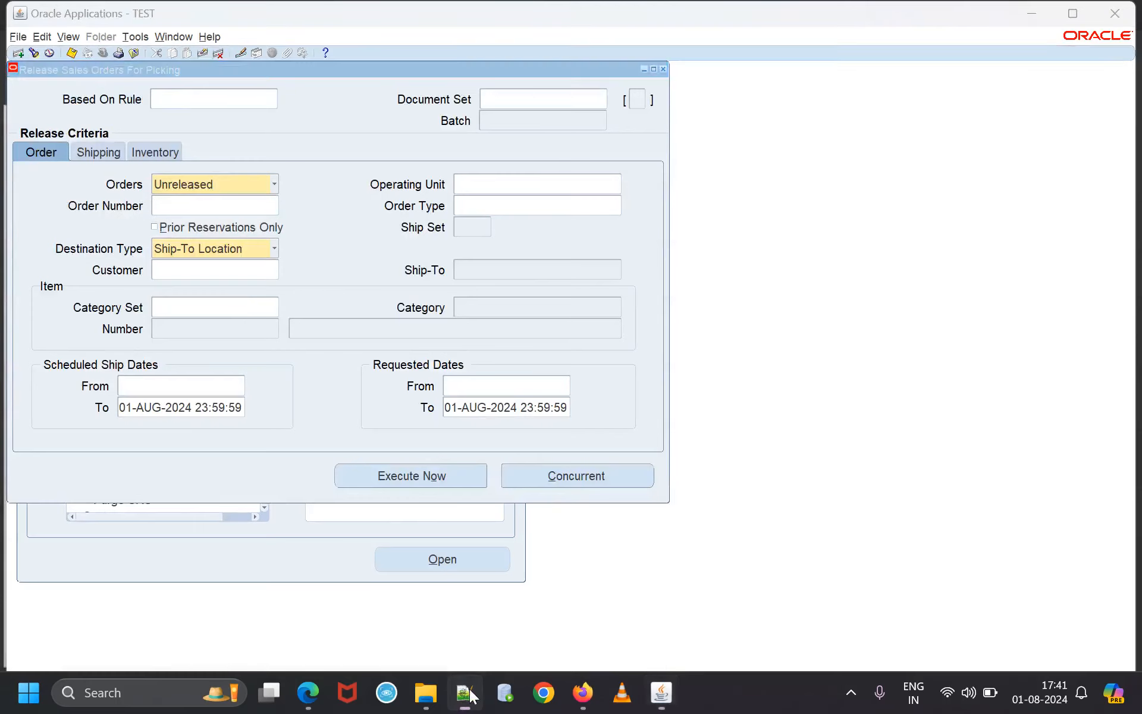
{"action": "scroll", "coordinate": [589, 303], "scroll_direction": "up", "scroll_amount": 3}
{"action": "left_click", "coordinate": [552, 130]}
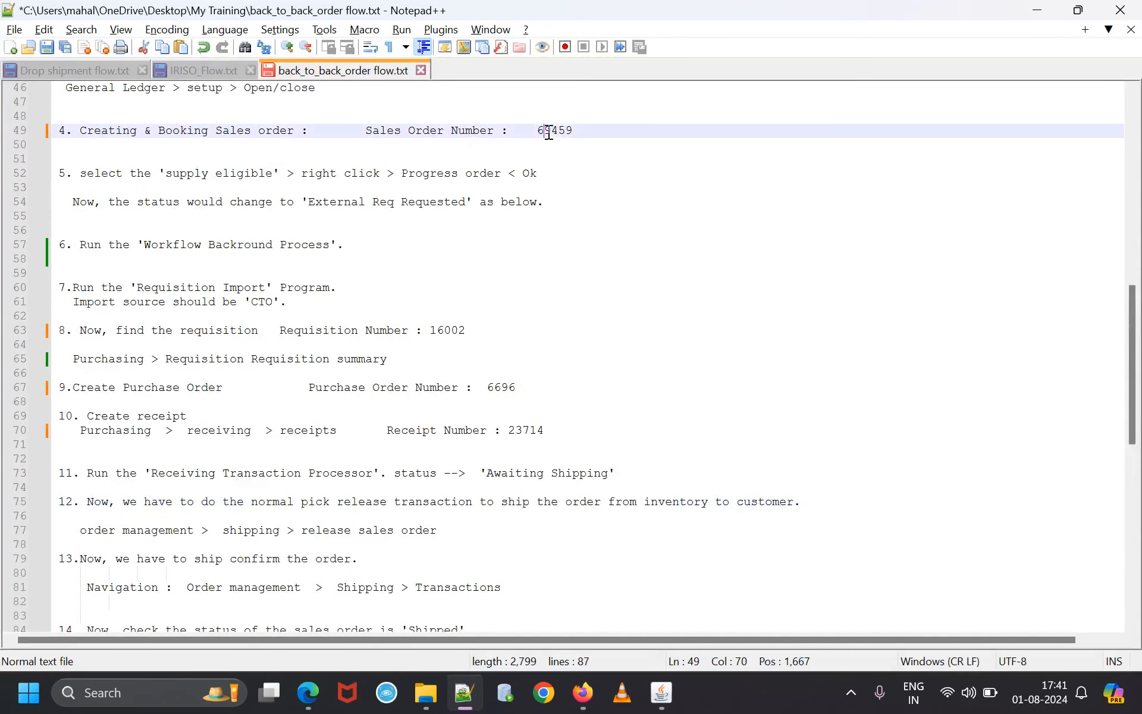
{"action": "double_click", "coordinate": [554, 130]}
{"action": "right_click", "coordinate": [554, 128]}
{"action": "left_click", "coordinate": [580, 155]}
{"action": "left_click", "coordinate": [1040, 10]}
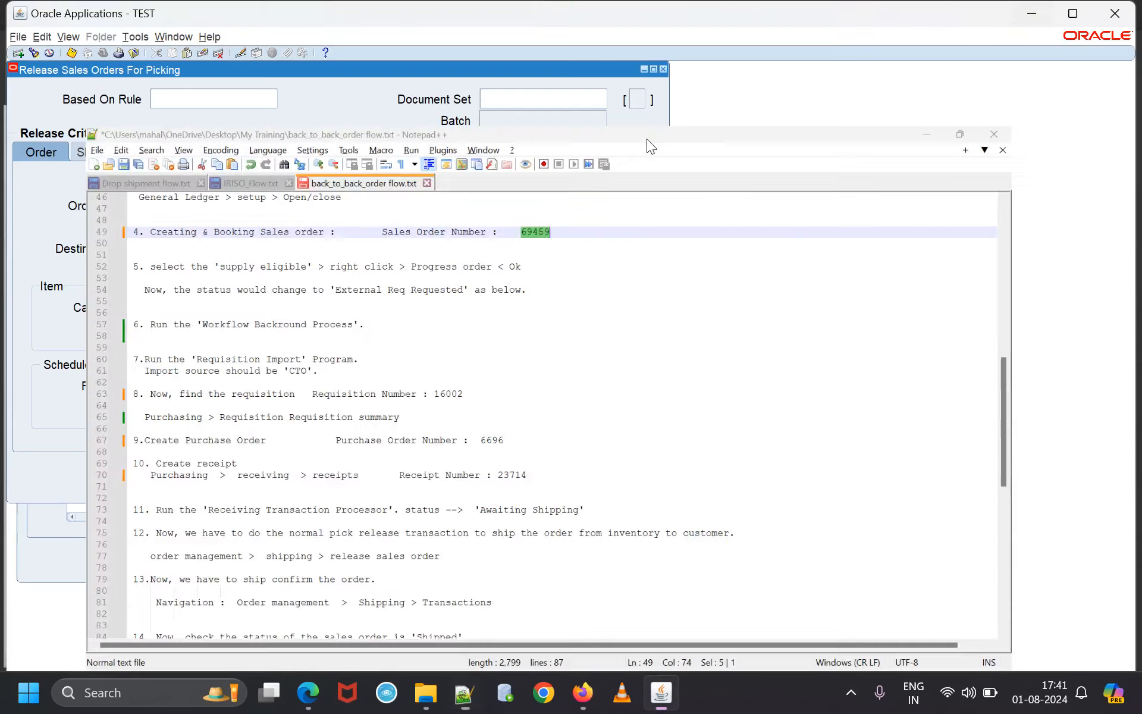
{"action": "right_click", "coordinate": [170, 205]}
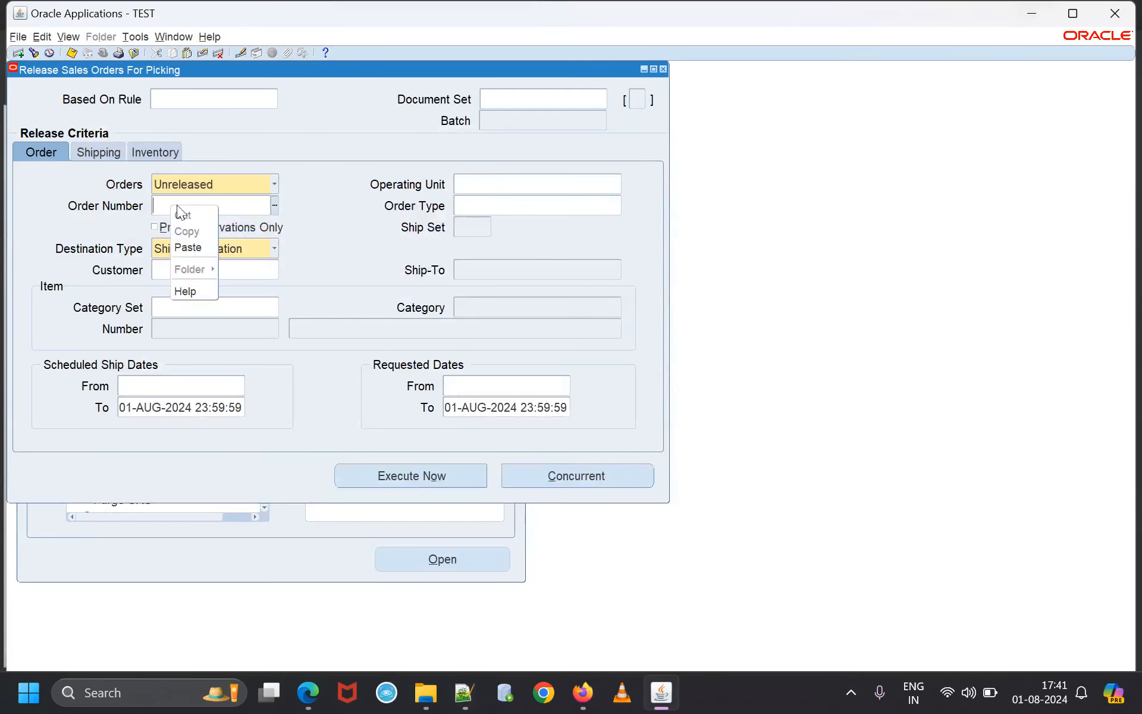
{"action": "left_click", "coordinate": [195, 241]}
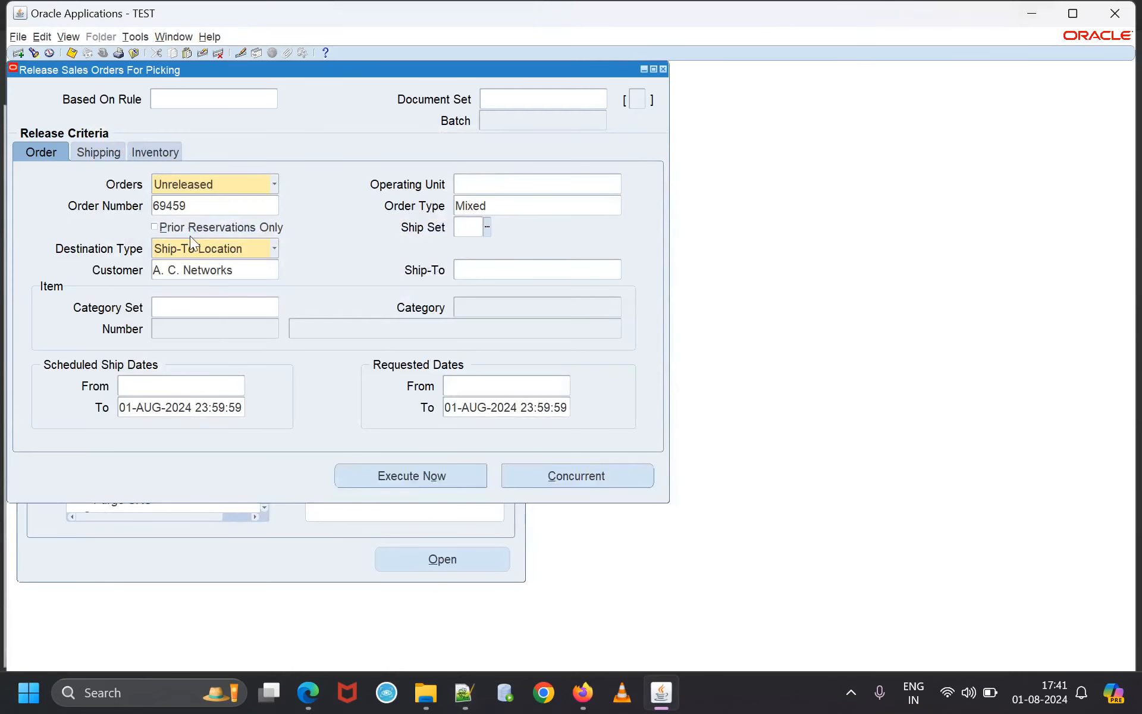
Set Autocreate Delivery and Auto Pick Confirm to Yes in the shipping release criteria.
{"action": "left_click", "coordinate": [98, 155]}
{"action": "left_click", "coordinate": [234, 311]}
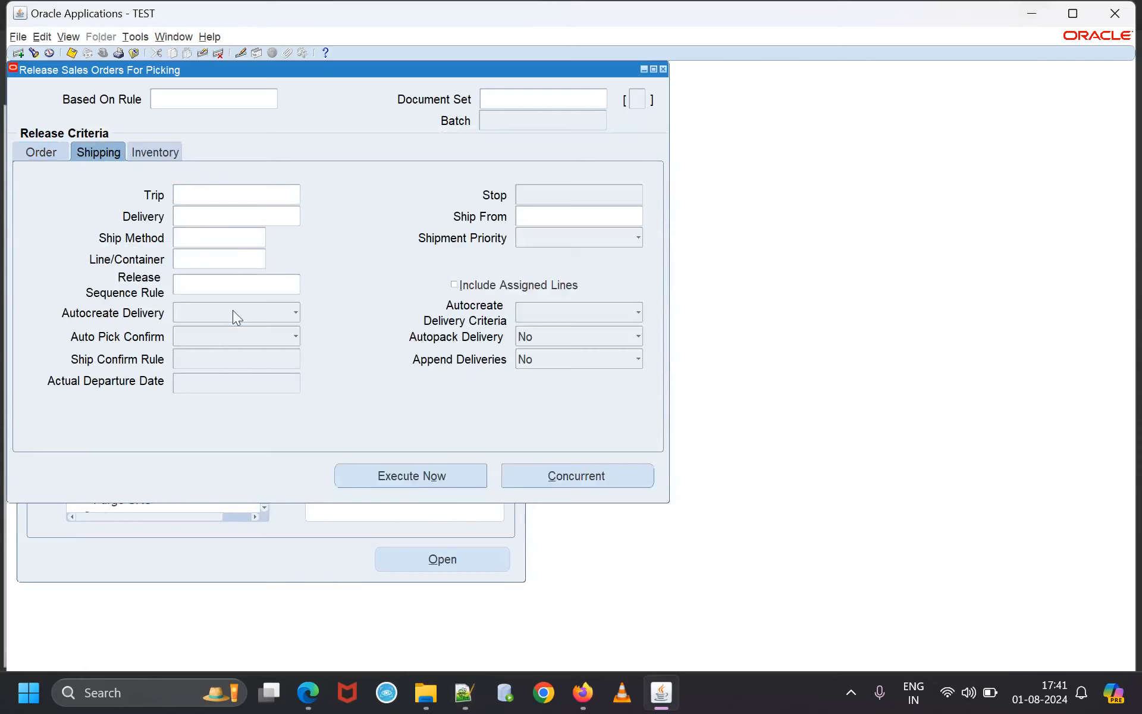
{"action": "left_click", "coordinate": [262, 280]}
{"action": "left_click", "coordinate": [294, 336]}
{"action": "left_click", "coordinate": [256, 302]}
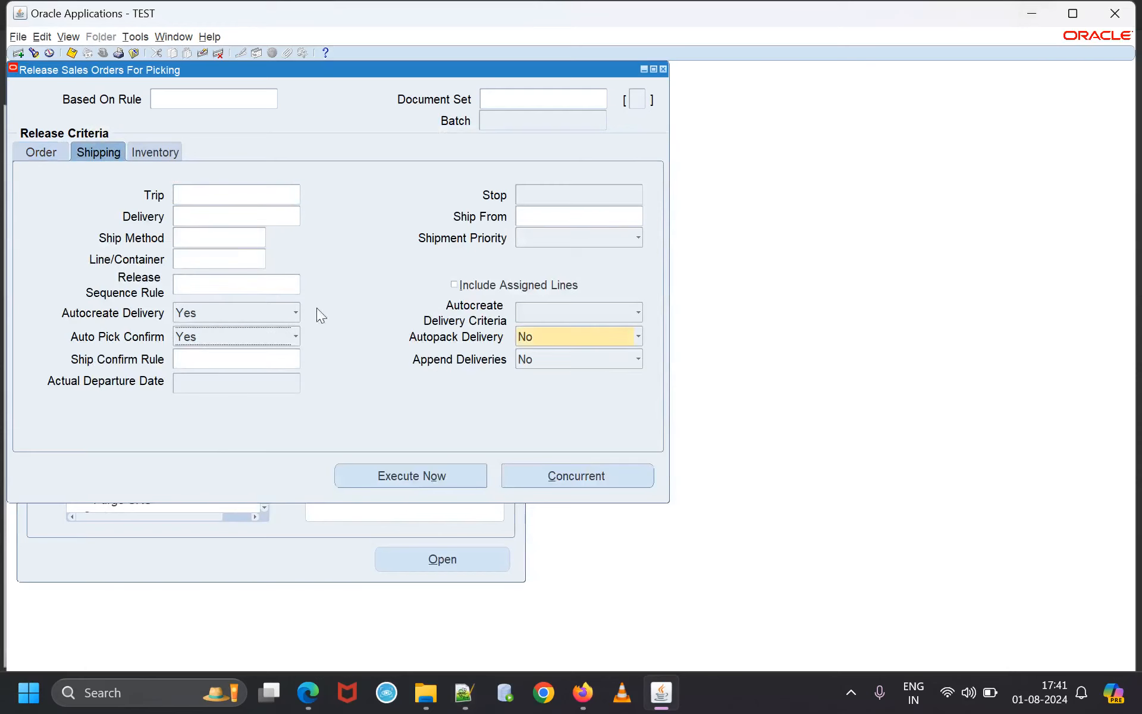
Complete the release criteria with the Autopack Delivery option and warehouse M1, and execute the pick release immediately.
{"action": "left_click", "coordinate": [639, 337]}
{"action": "left_click", "coordinate": [587, 352]}
{"action": "left_click", "coordinate": [158, 153]}
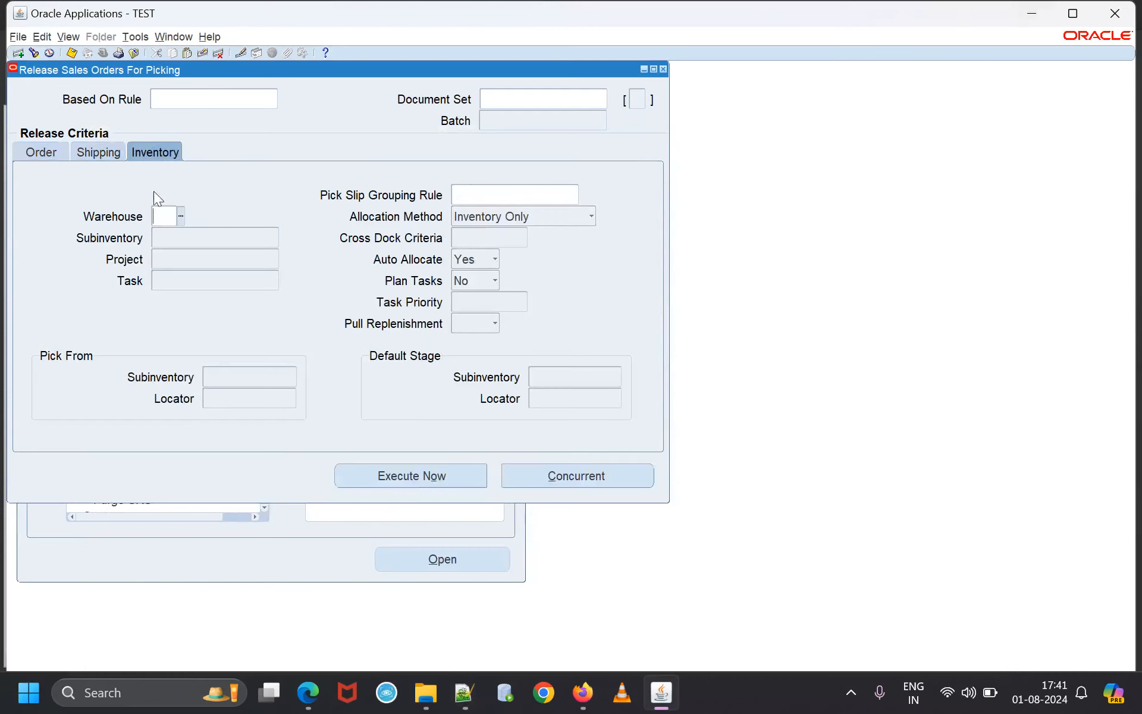
{"action": "type", "text": "m1"}
{"action": "key", "text": "Tab"}
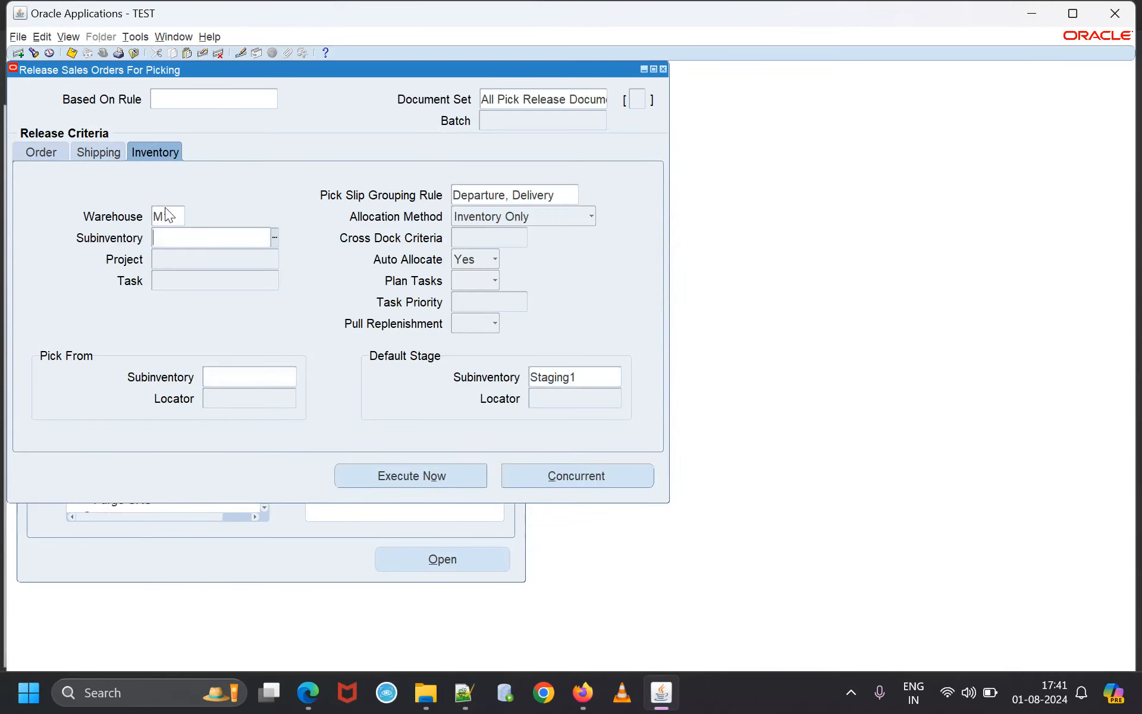
{"action": "left_click", "coordinate": [427, 477]}
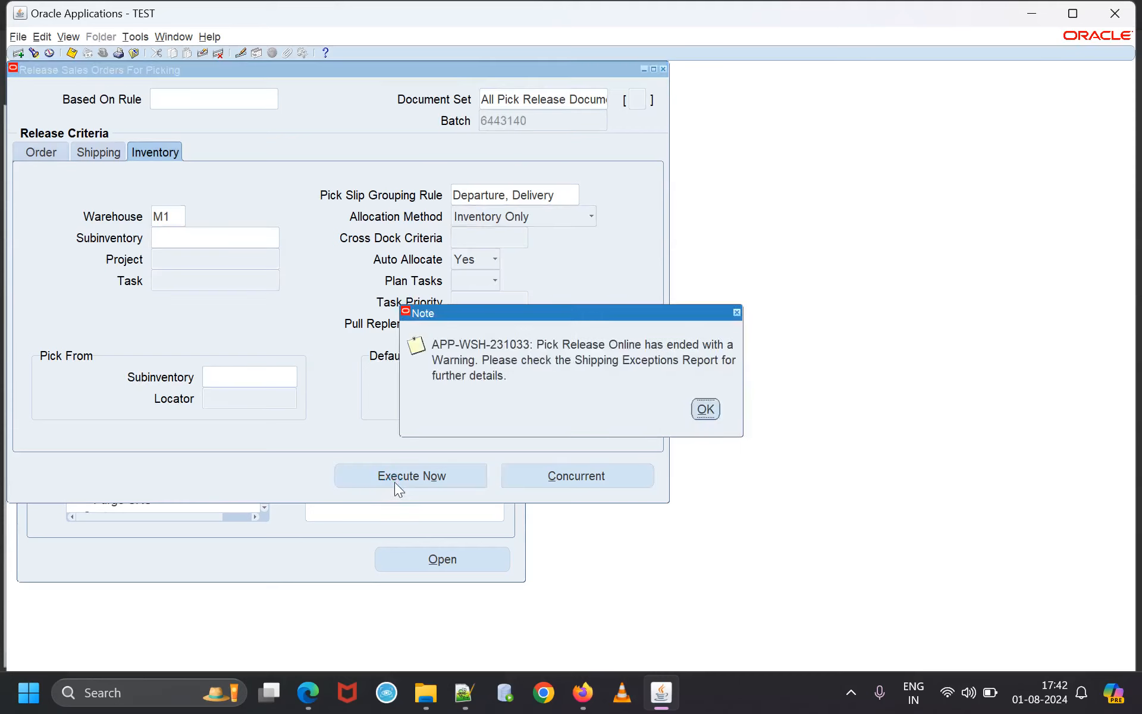
{"action": "left_click", "coordinate": [705, 409]}
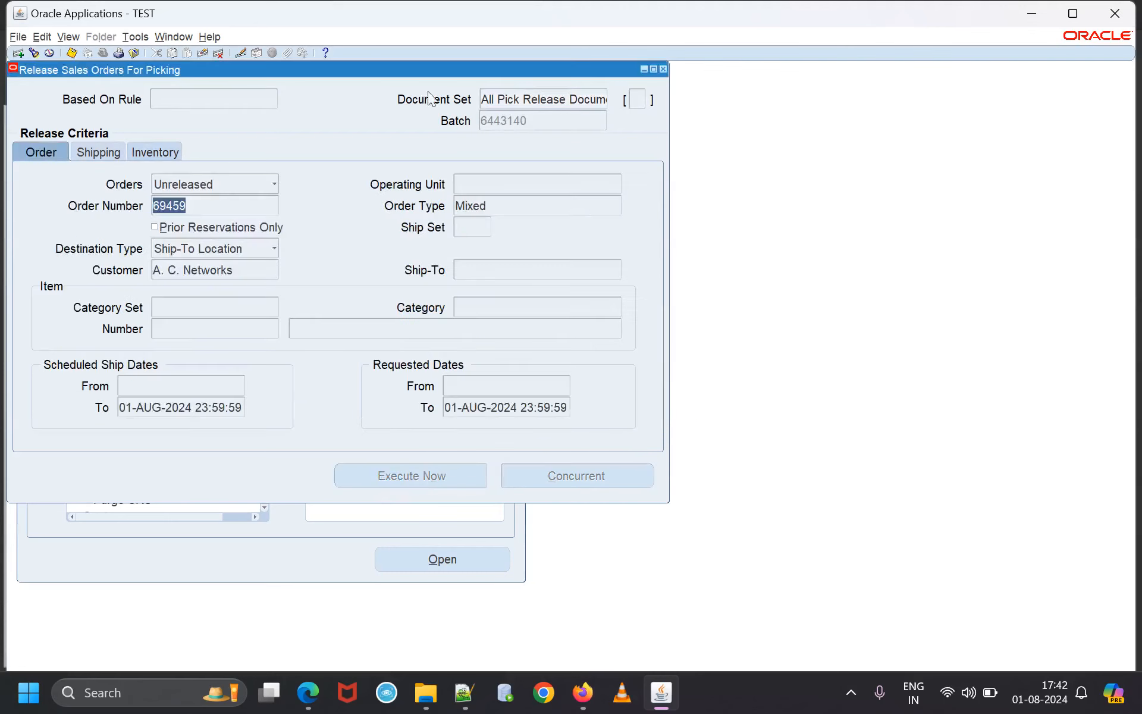
List all own concurrent requests and locate the Interface Trip Stop request among them.
{"action": "left_click", "coordinate": [68, 37]}
{"action": "left_click", "coordinate": [99, 229]}
{"action": "left_click", "coordinate": [509, 487]}
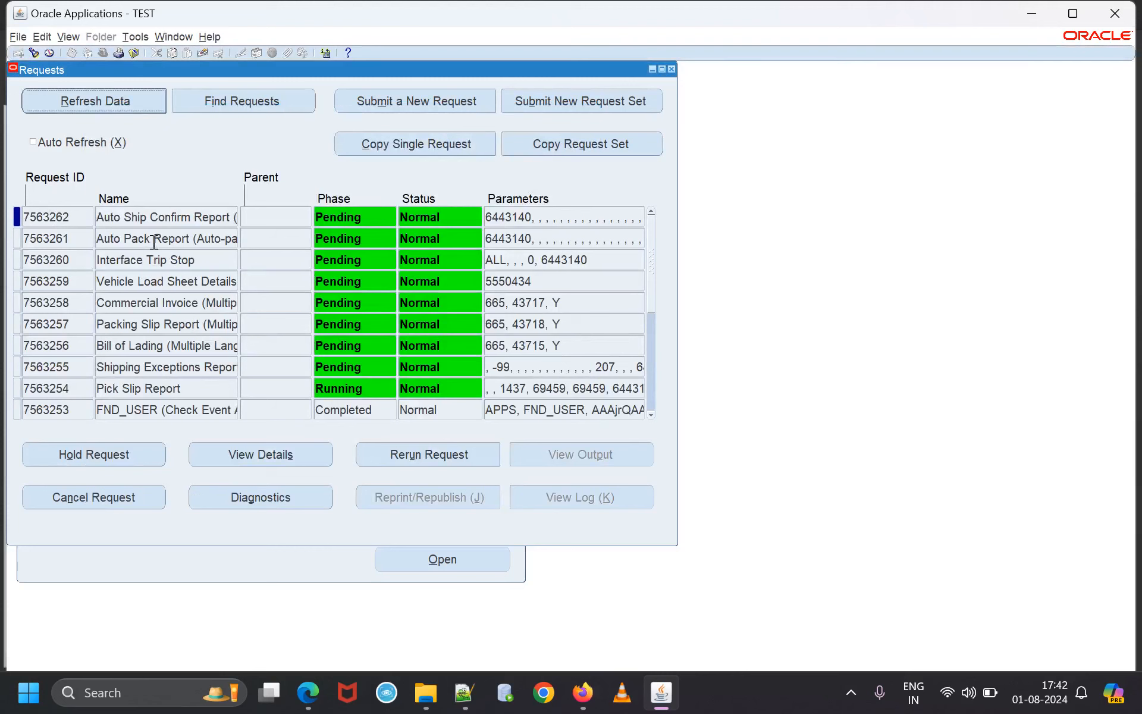
{"action": "scroll", "coordinate": [156, 315], "scroll_direction": "down", "scroll_amount": 3}
{"action": "scroll", "coordinate": [143, 381], "scroll_direction": "up", "scroll_amount": 3}
{"action": "left_click", "coordinate": [142, 260]}
{"action": "left_click_drag", "start_coordinate": [98, 260], "coordinate": [207, 269]}
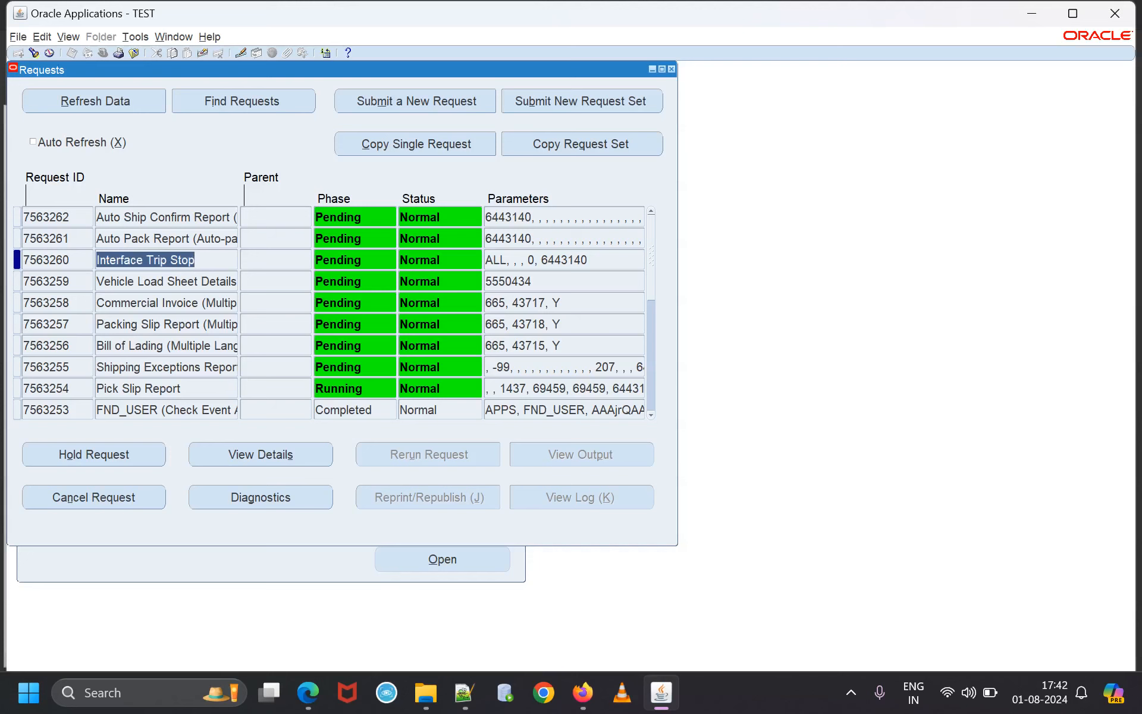
Refresh the request list until the Interface Trip Stop request completes, and close the list.
{"action": "left_click", "coordinate": [102, 105]}
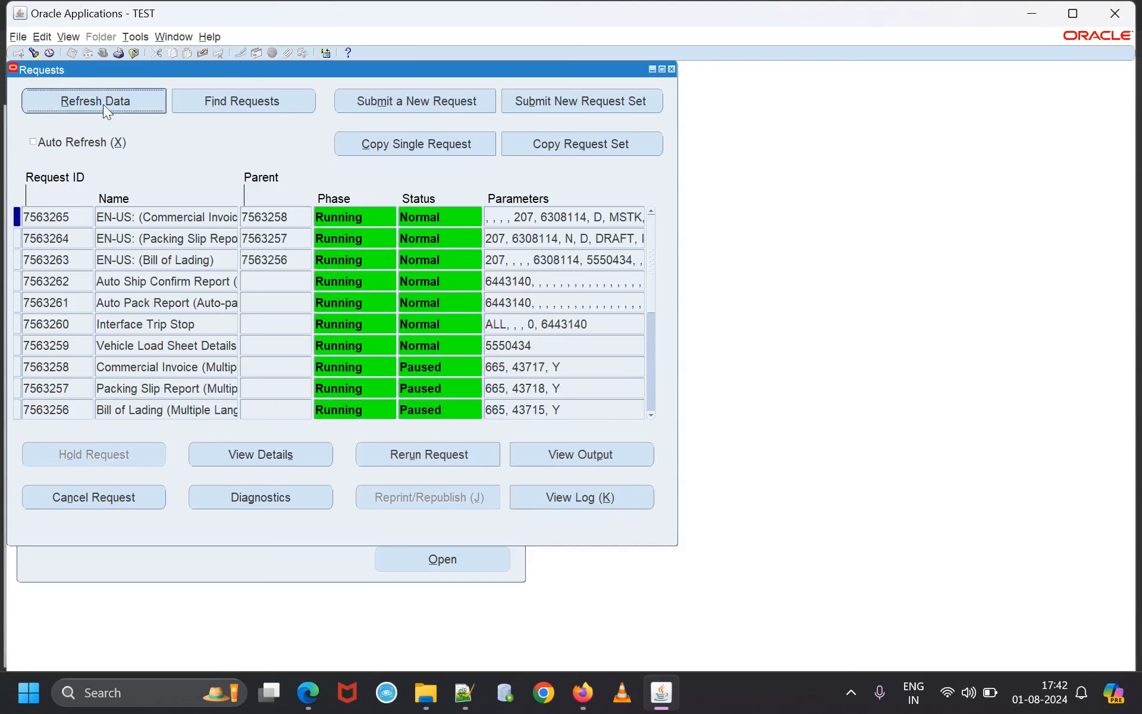
{"action": "left_click", "coordinate": [102, 324]}
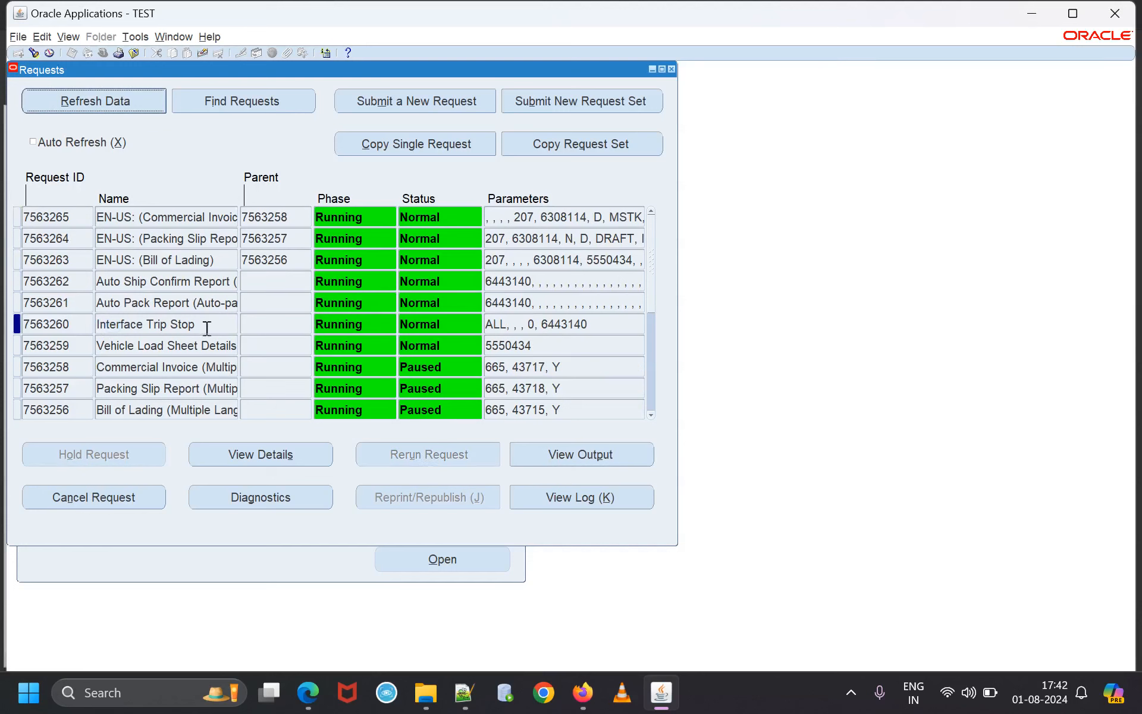
{"action": "mouse_move", "coordinate": [205, 327]}
{"action": "left_mouse_down"}
{"action": "mouse_move", "coordinate": [145, 327]}
{"action": "mouse_move", "coordinate": [214, 329]}
{"action": "left_mouse_up"}
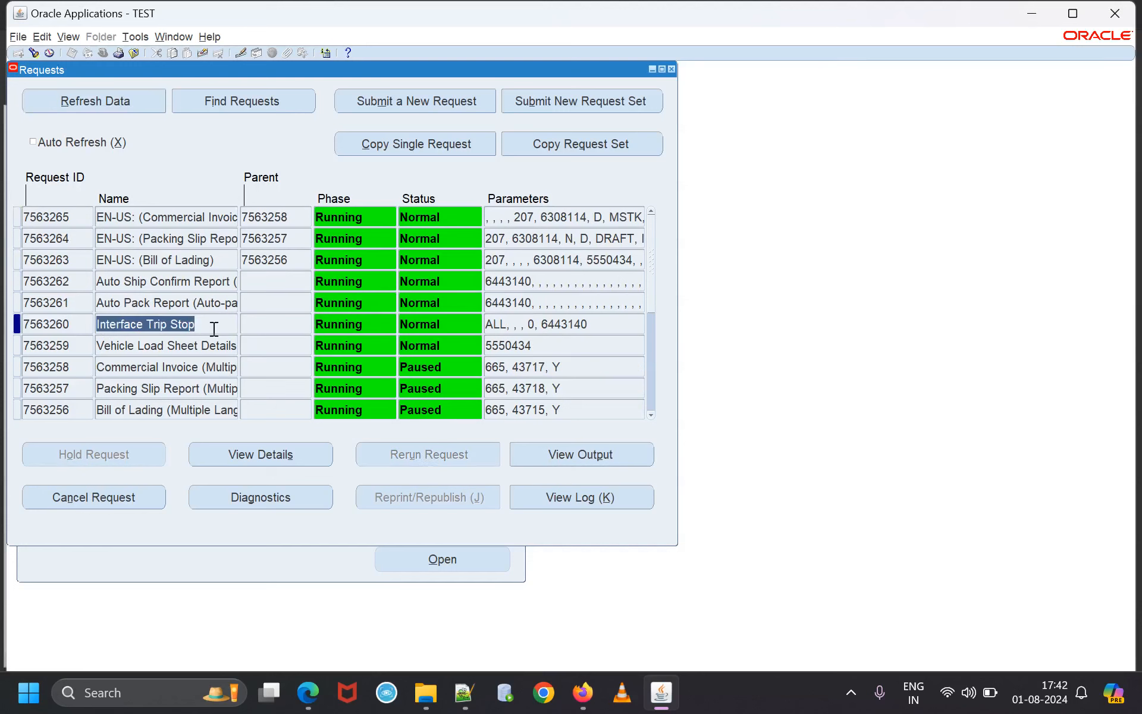
{"action": "left_click", "coordinate": [107, 98]}
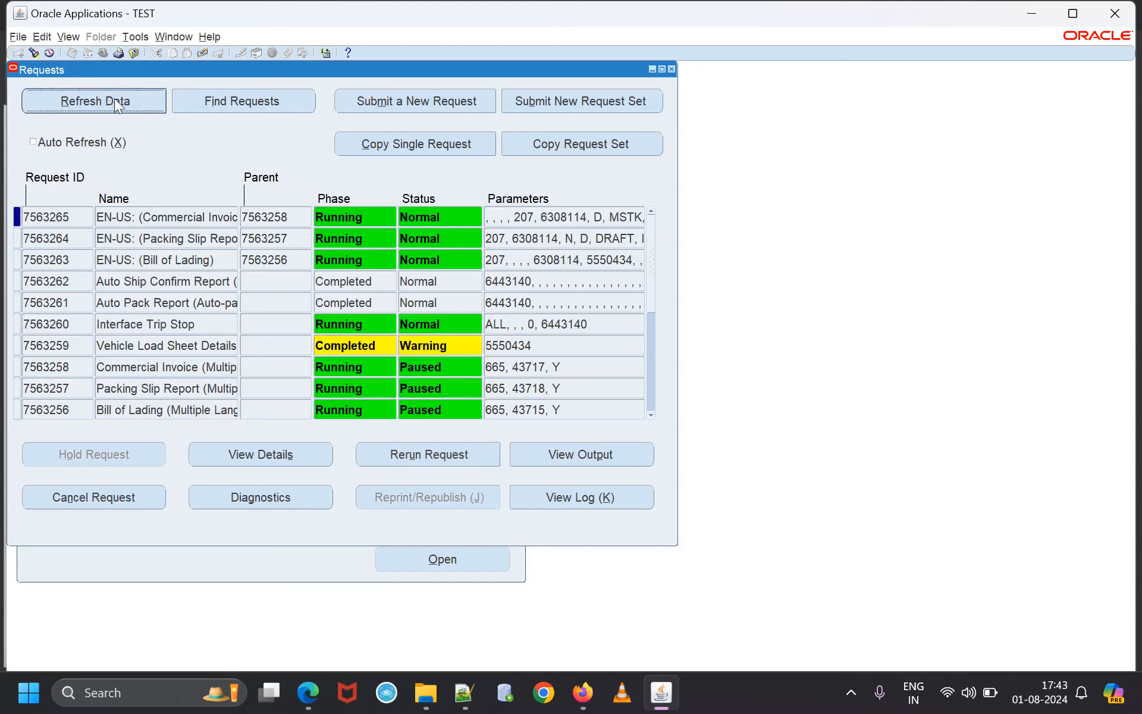
{"action": "left_click", "coordinate": [114, 98]}
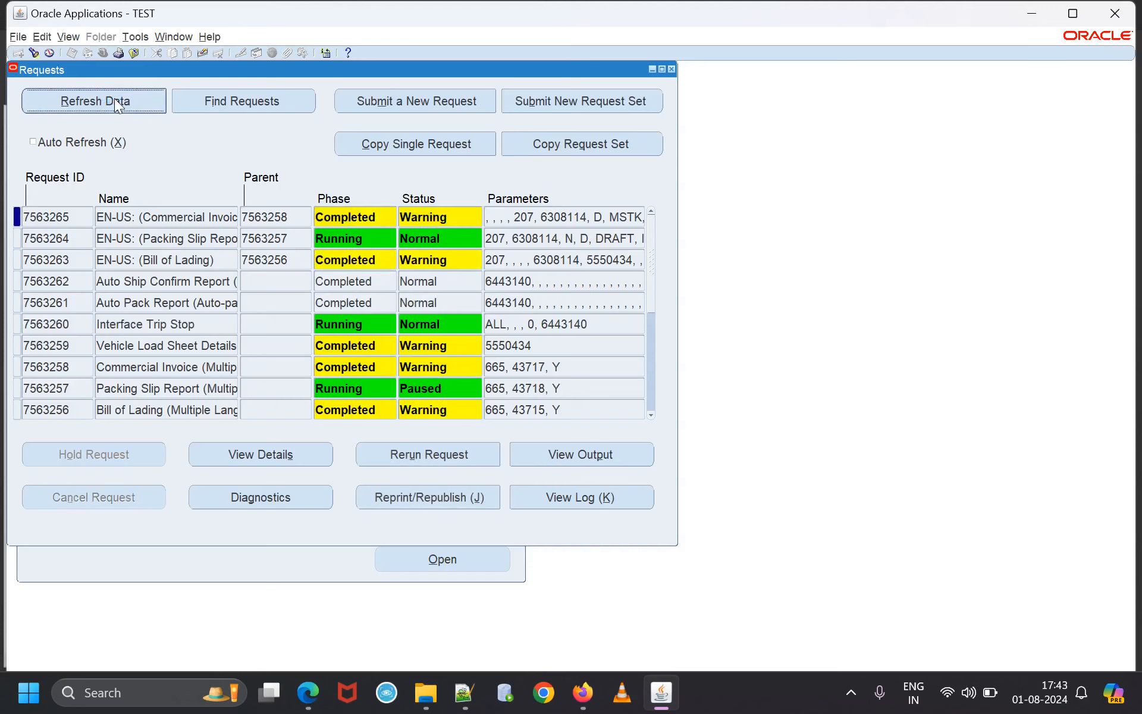
{"action": "left_click", "coordinate": [115, 98]}
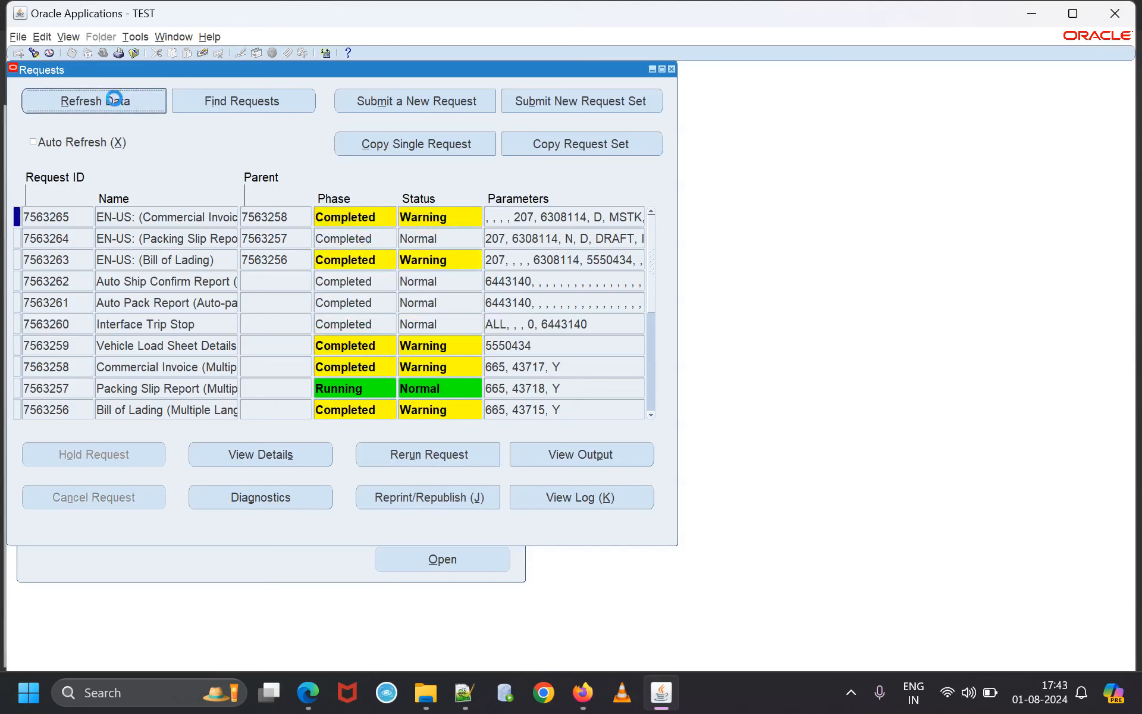
{"action": "left_click", "coordinate": [114, 98]}
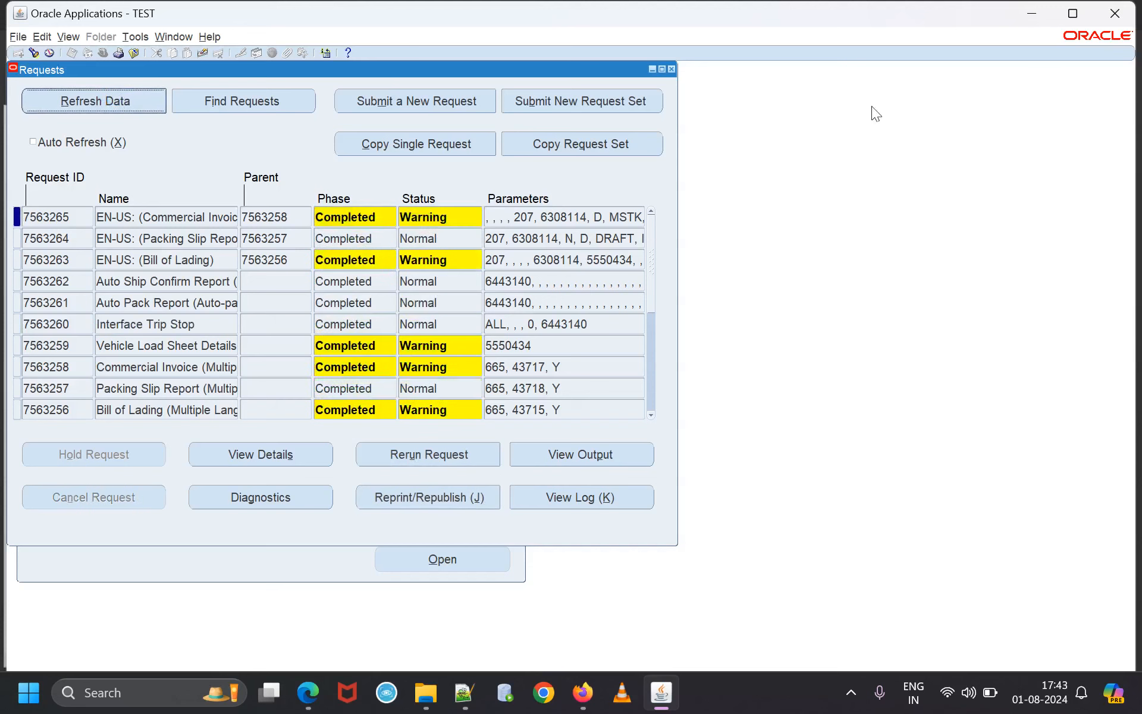
{"action": "left_click", "coordinate": [672, 69]}
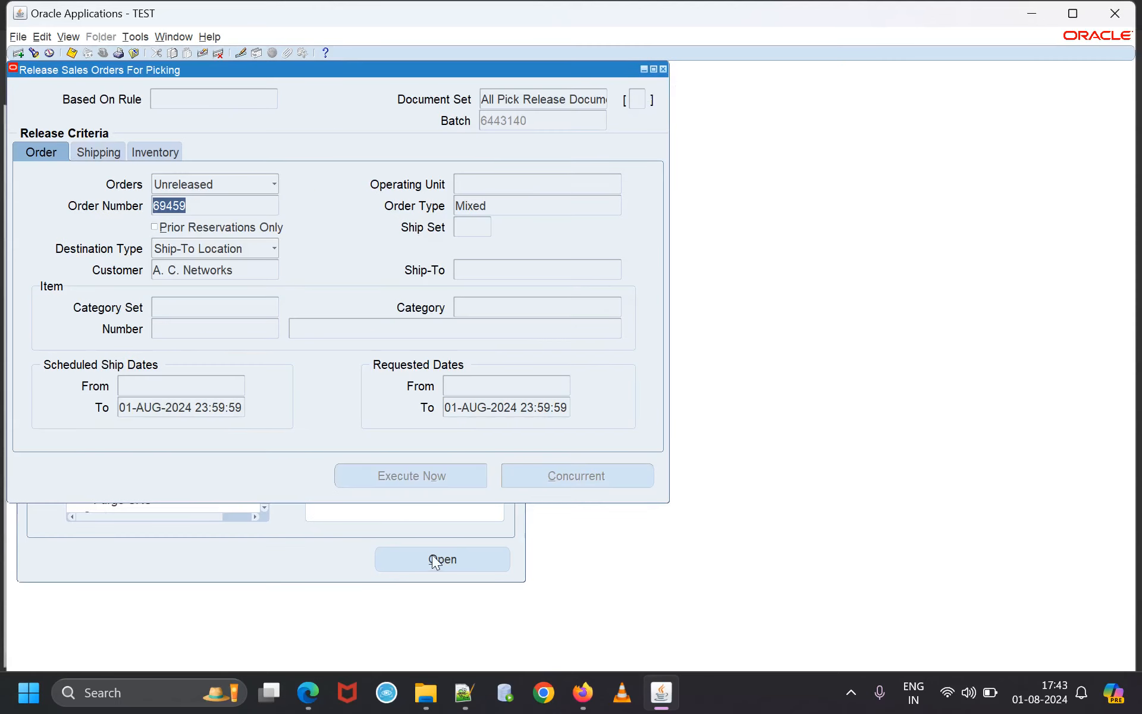
Close the Release Sales Orders form and open the Sales Orders form from the Order Management functions.
{"action": "left_click", "coordinate": [662, 69]}
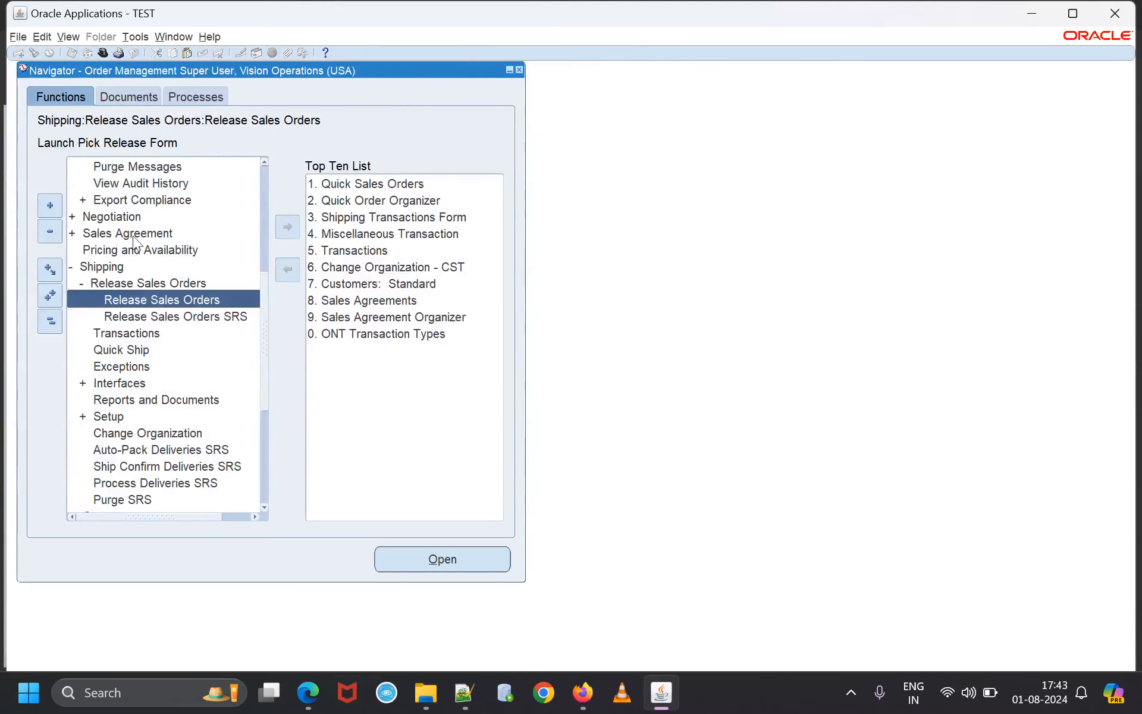
{"action": "scroll", "coordinate": [132, 248], "scroll_direction": "up", "scroll_amount": 5}
{"action": "left_click", "coordinate": [133, 216]}
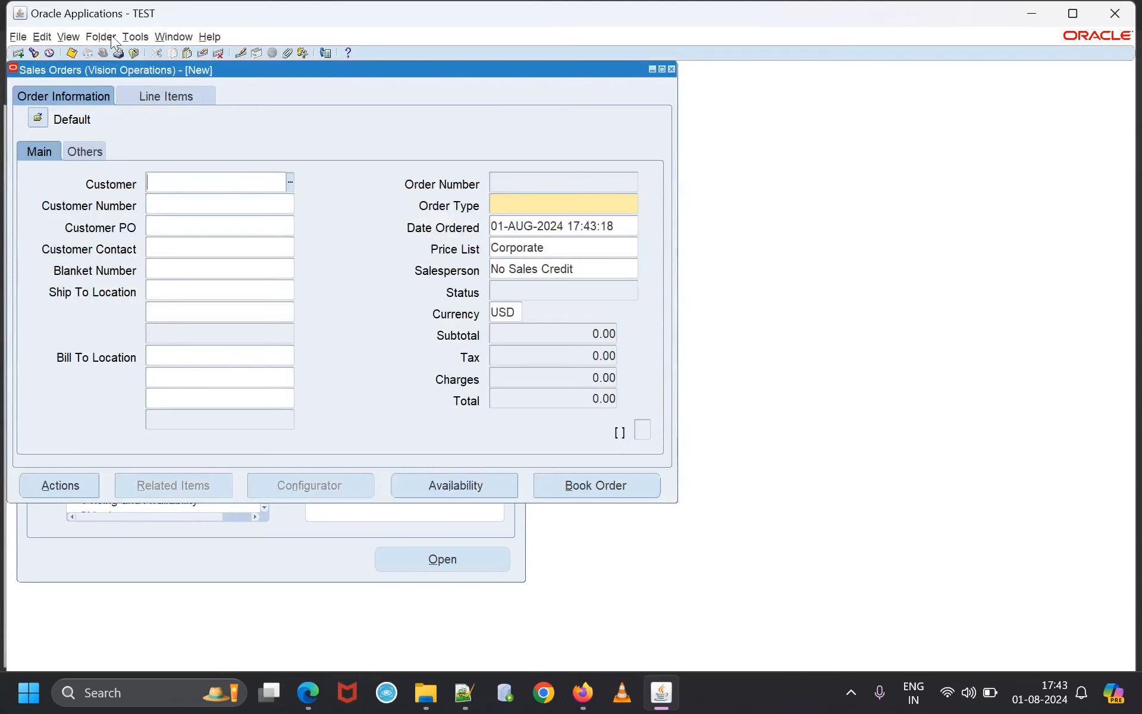
Start a new concurrent request and choose the Workflow Background Process program for it.
{"action": "left_click", "coordinate": [67, 38]}
{"action": "left_click", "coordinate": [80, 232]}
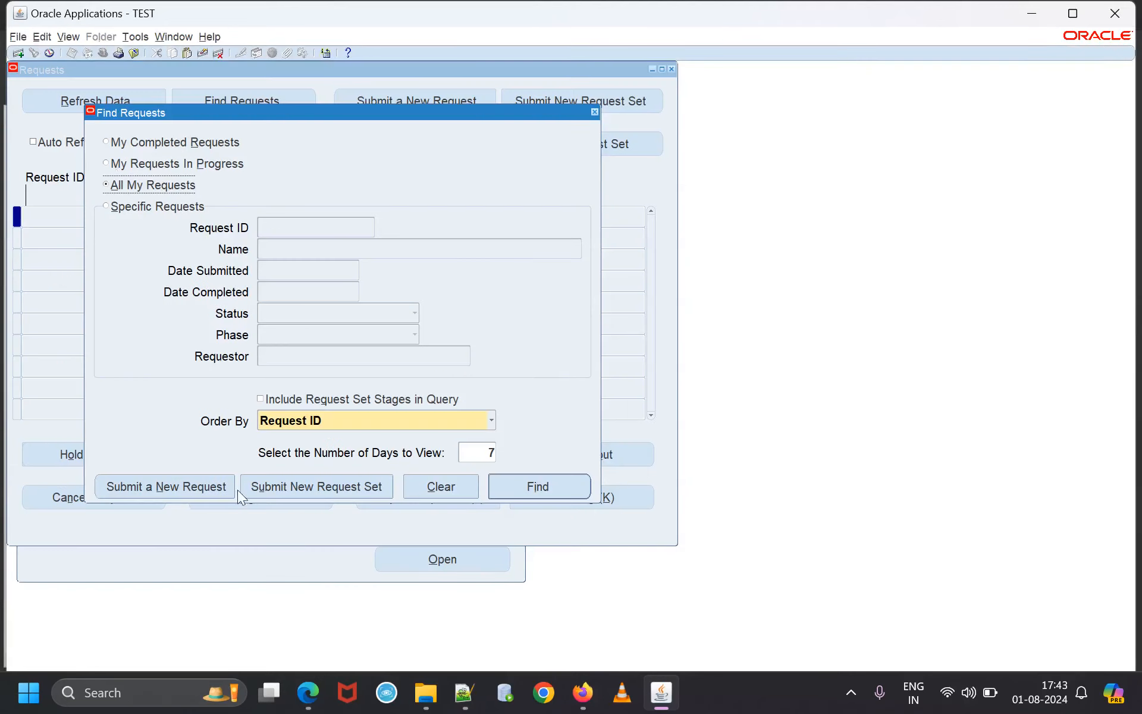
{"action": "left_click", "coordinate": [196, 487]}
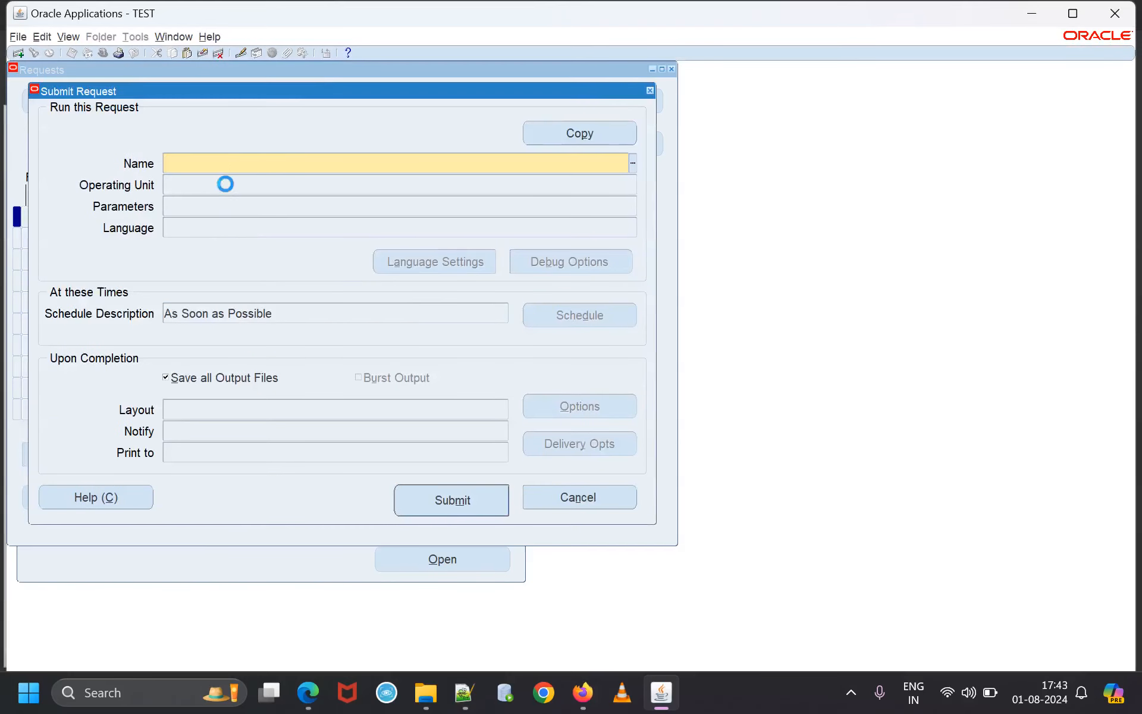
{"action": "left_click", "coordinate": [633, 163]}
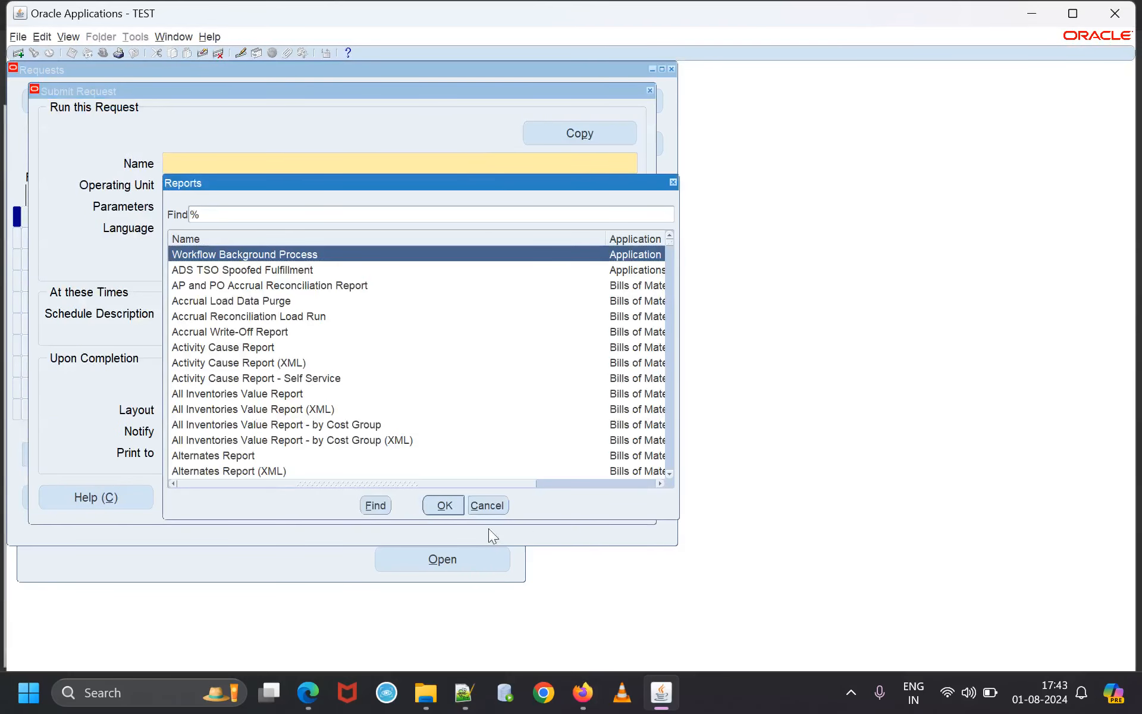
{"action": "left_click", "coordinate": [445, 507]}
Submit the Workflow Background Process with Process Deferred and Process Timeout set to Yes, and decline another request.
{"action": "left_click", "coordinate": [483, 369]}
{"action": "left_click", "coordinate": [497, 366]}
{"action": "left_click", "coordinate": [177, 322]}
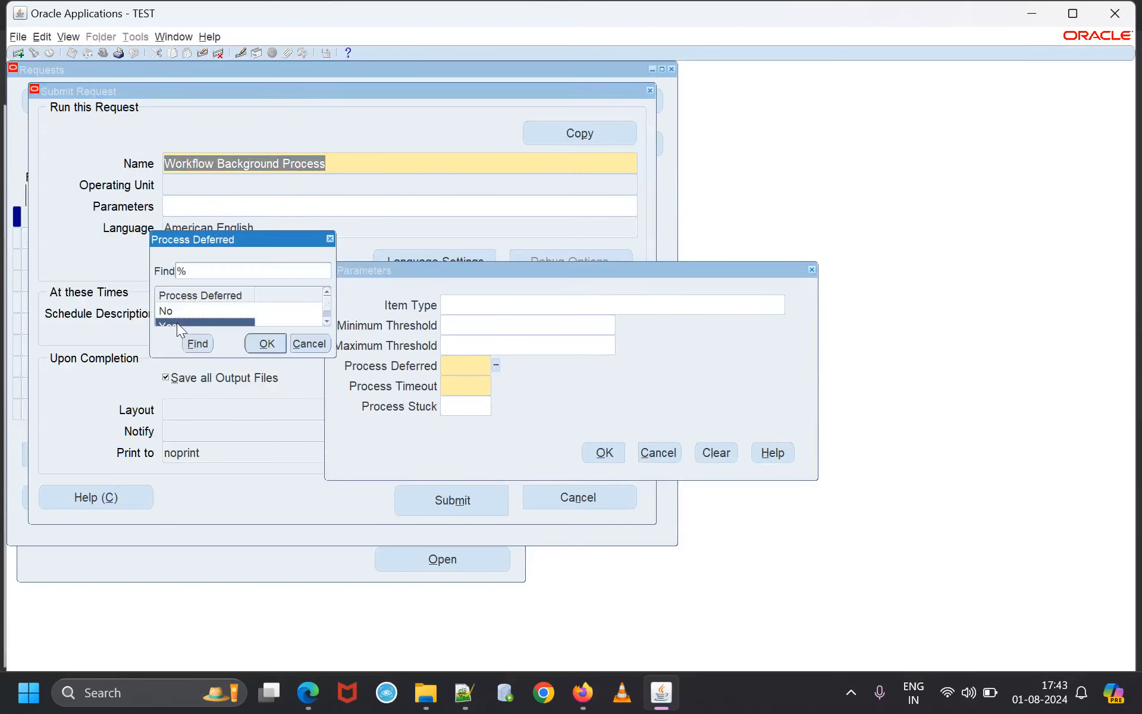
{"action": "left_click", "coordinate": [265, 343]}
{"action": "left_click", "coordinate": [496, 386]}
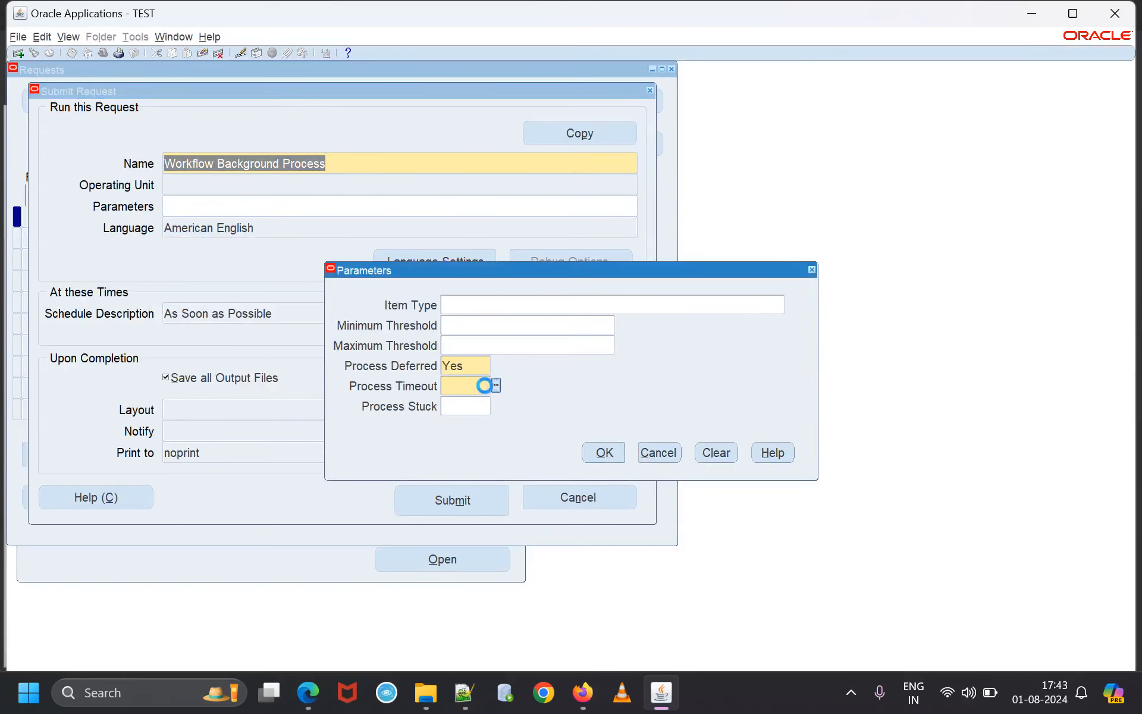
{"action": "left_click", "coordinate": [177, 323]}
{"action": "left_click", "coordinate": [266, 344]}
{"action": "left_click", "coordinate": [605, 453]}
{"action": "left_click", "coordinate": [505, 505]}
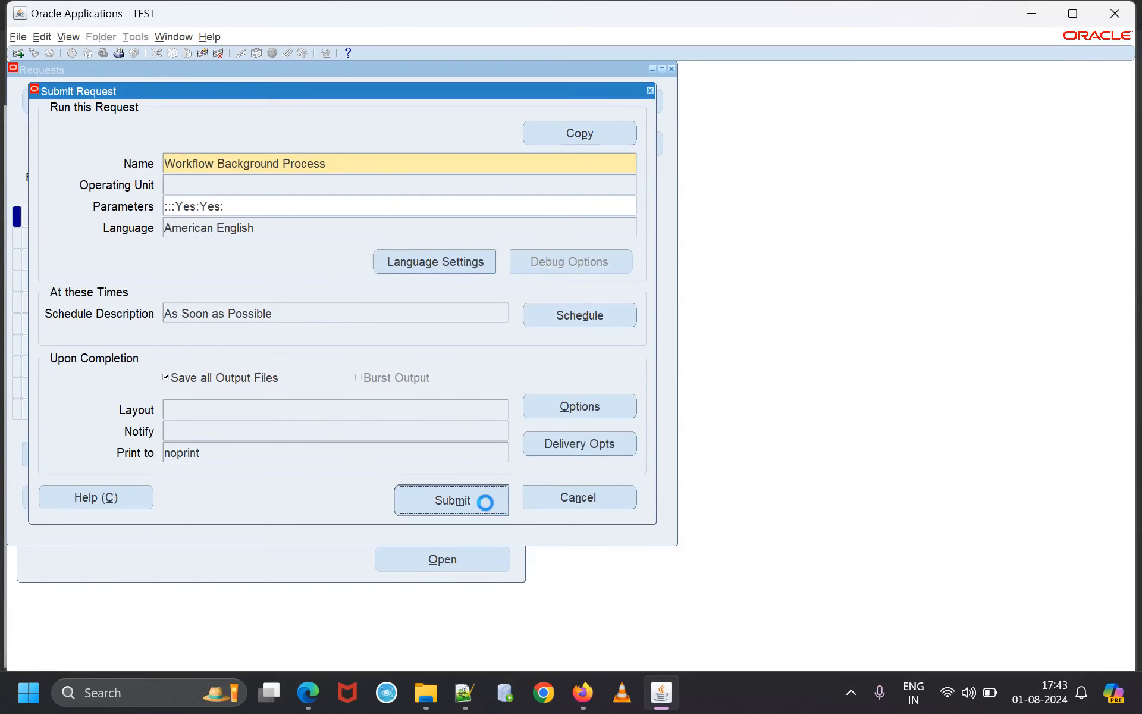
{"action": "left_click", "coordinate": [618, 414]}
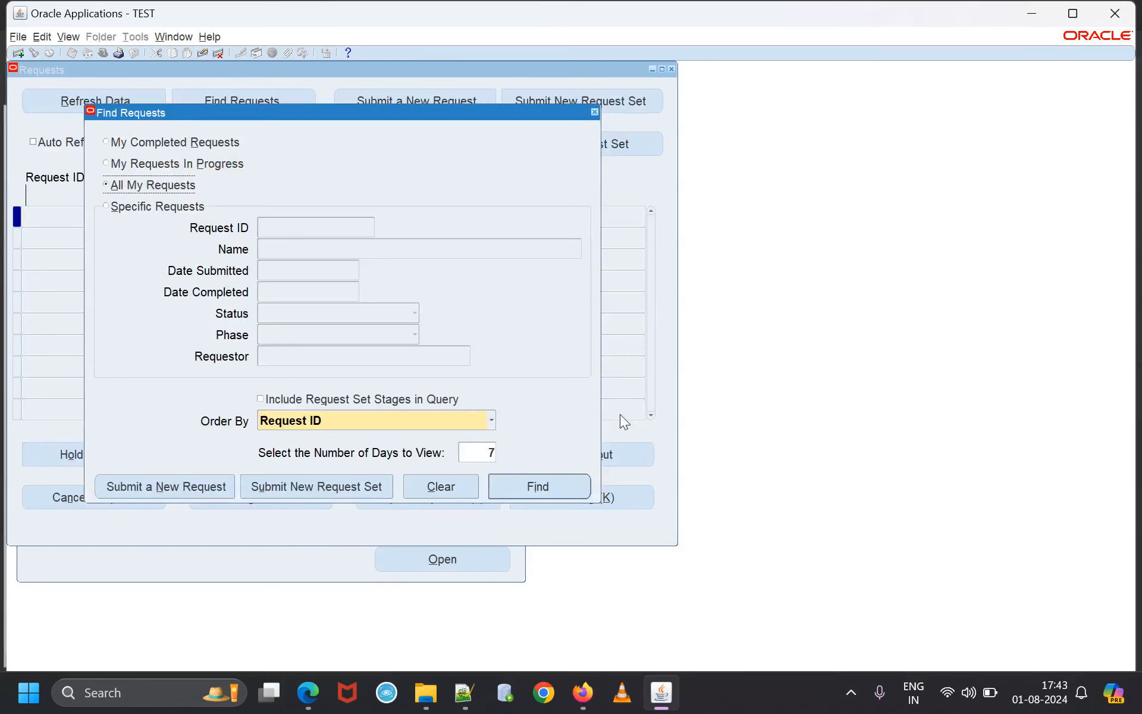
Check the status of the Workflow Background Process in the refreshed request list and close the list.
{"action": "left_click", "coordinate": [552, 497]}
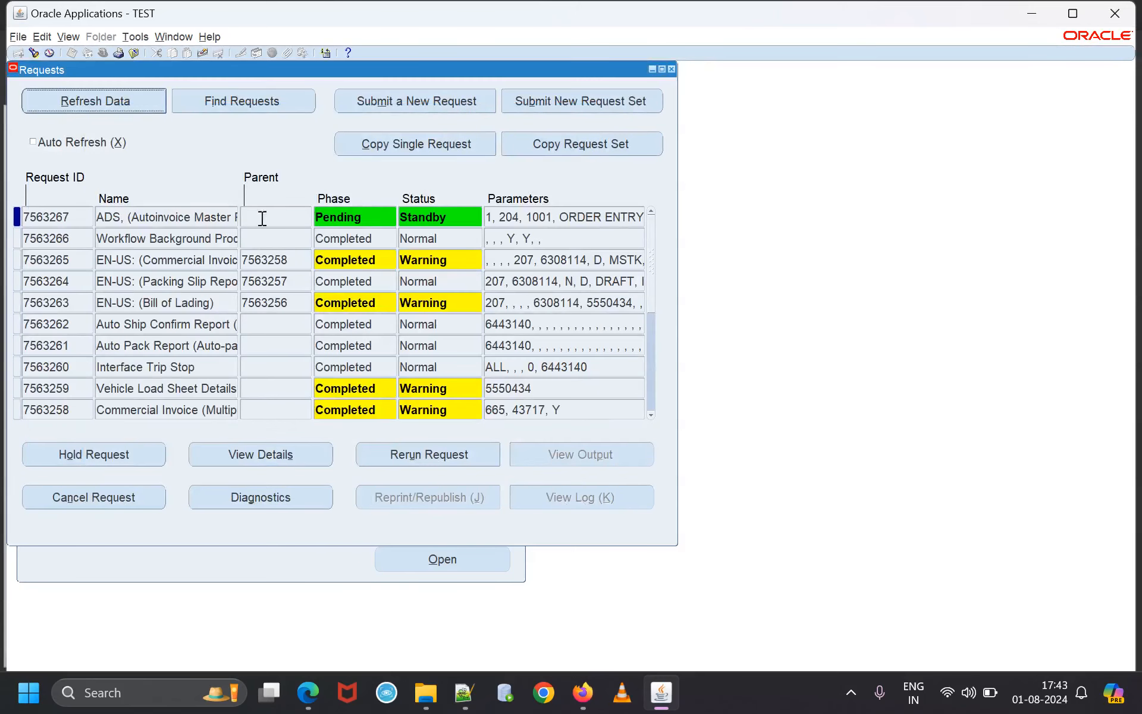
{"action": "left_click", "coordinate": [409, 244]}
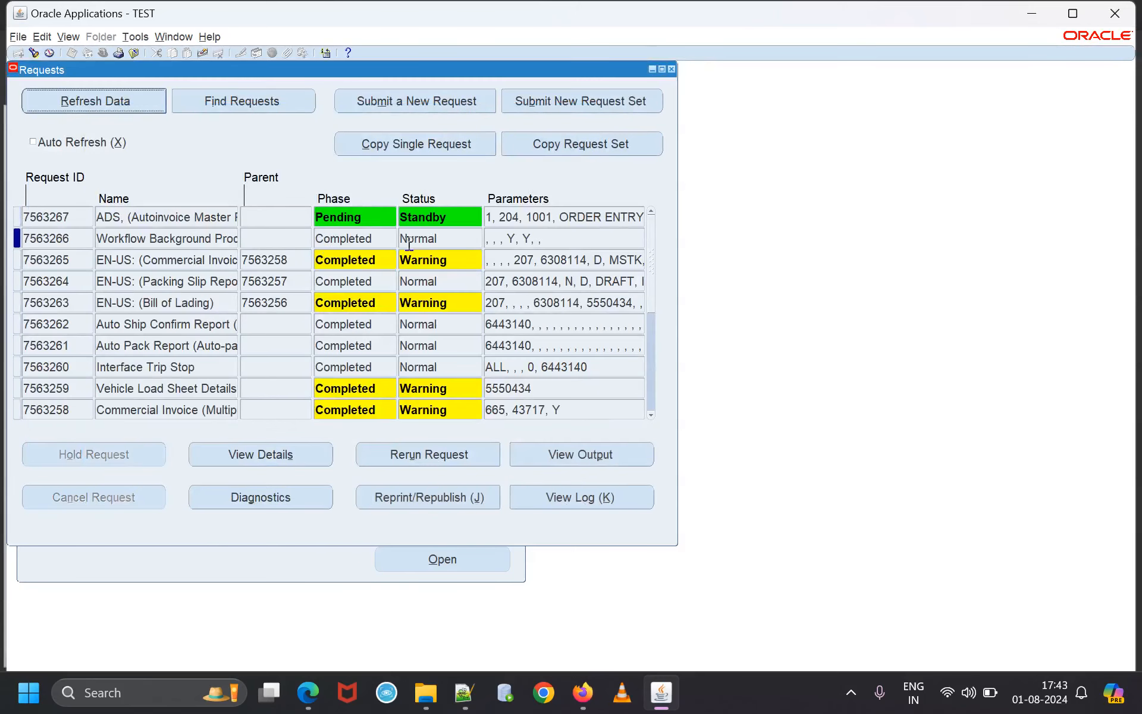
{"action": "left_click", "coordinate": [112, 102]}
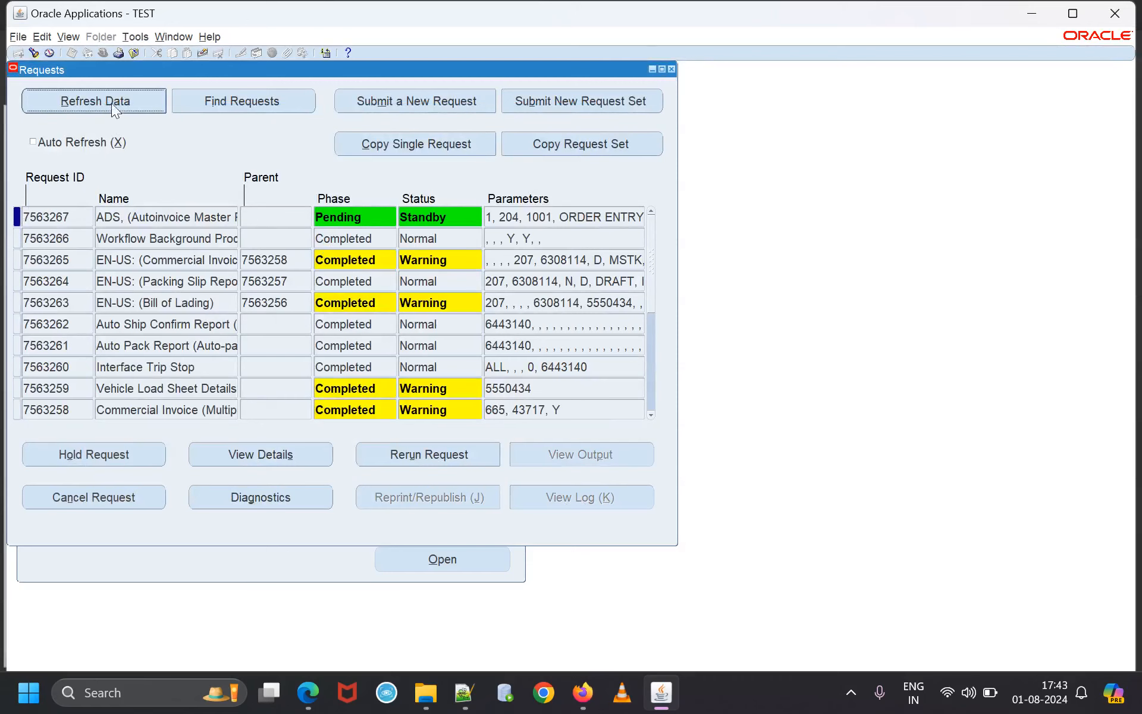
{"action": "left_click", "coordinate": [671, 69]}
Copy the sales order number from the Notepad++ flow notes into the Order Number query criterion of the Sales Orders form.
{"action": "left_click", "coordinate": [524, 189]}
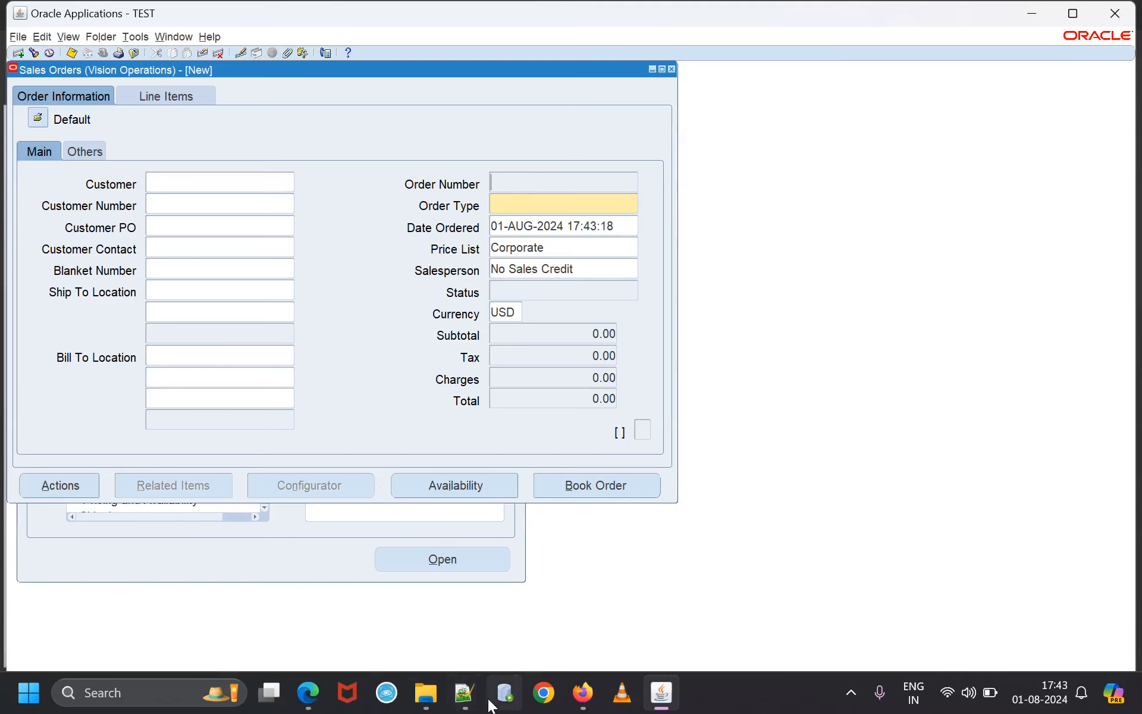
{"action": "left_click", "coordinate": [464, 693]}
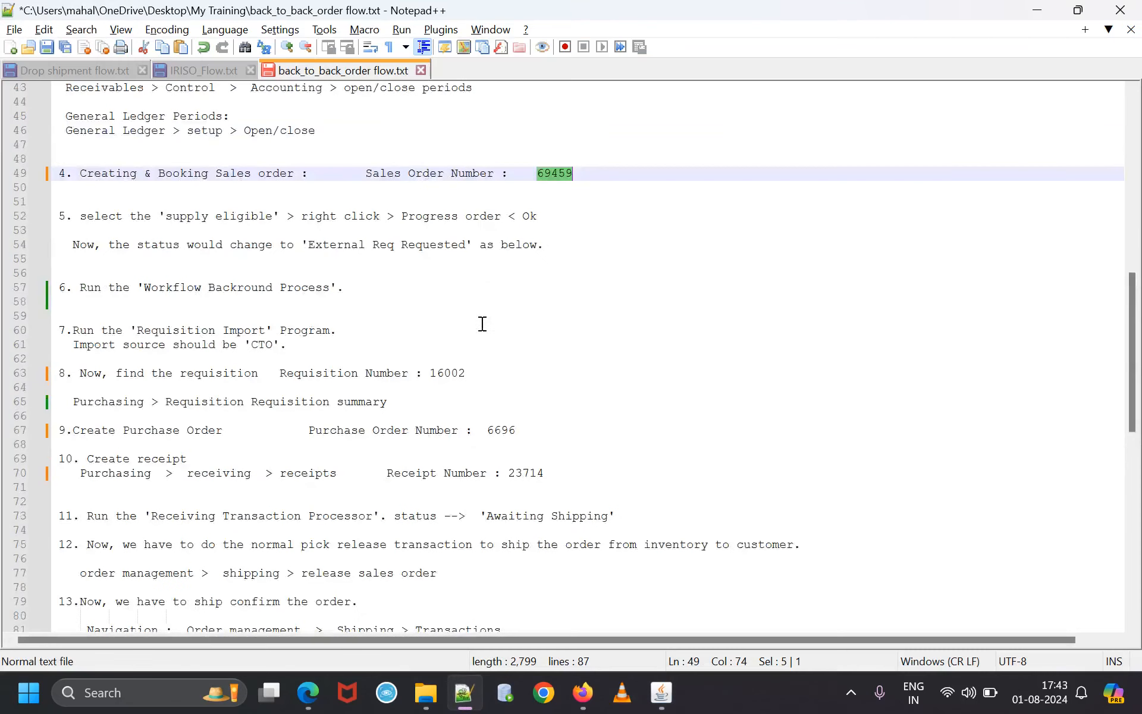
{"action": "right_click", "coordinate": [564, 173]}
{"action": "left_click", "coordinate": [606, 206]}
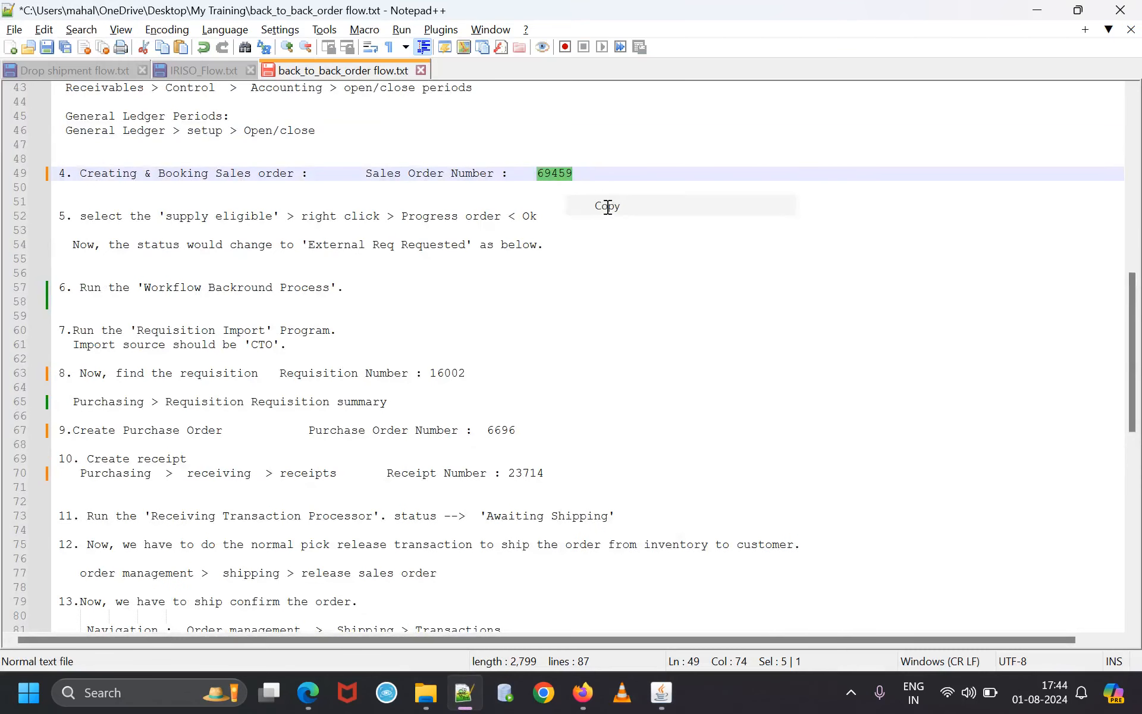
{"action": "right_click", "coordinate": [563, 173]}
{"action": "left_click", "coordinate": [604, 202]}
{"action": "left_click", "coordinate": [1037, 10]}
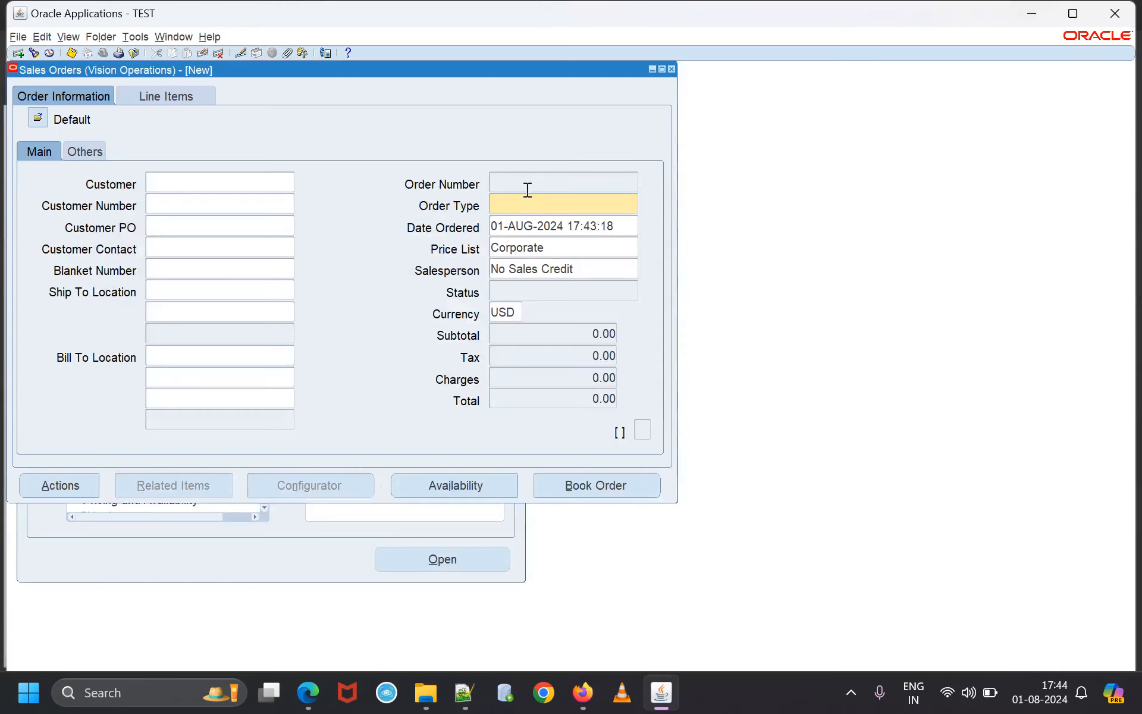
{"action": "key", "text": "F11"}
{"action": "right_click", "coordinate": [529, 187]}
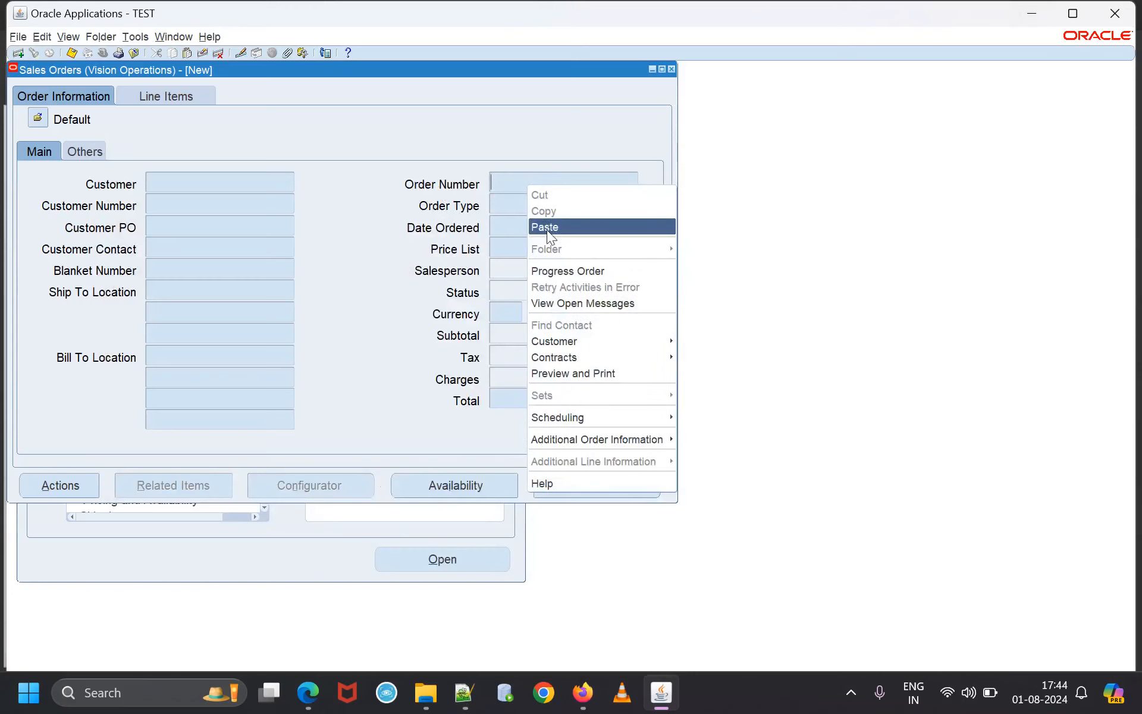
{"action": "left_click", "coordinate": [547, 230]}
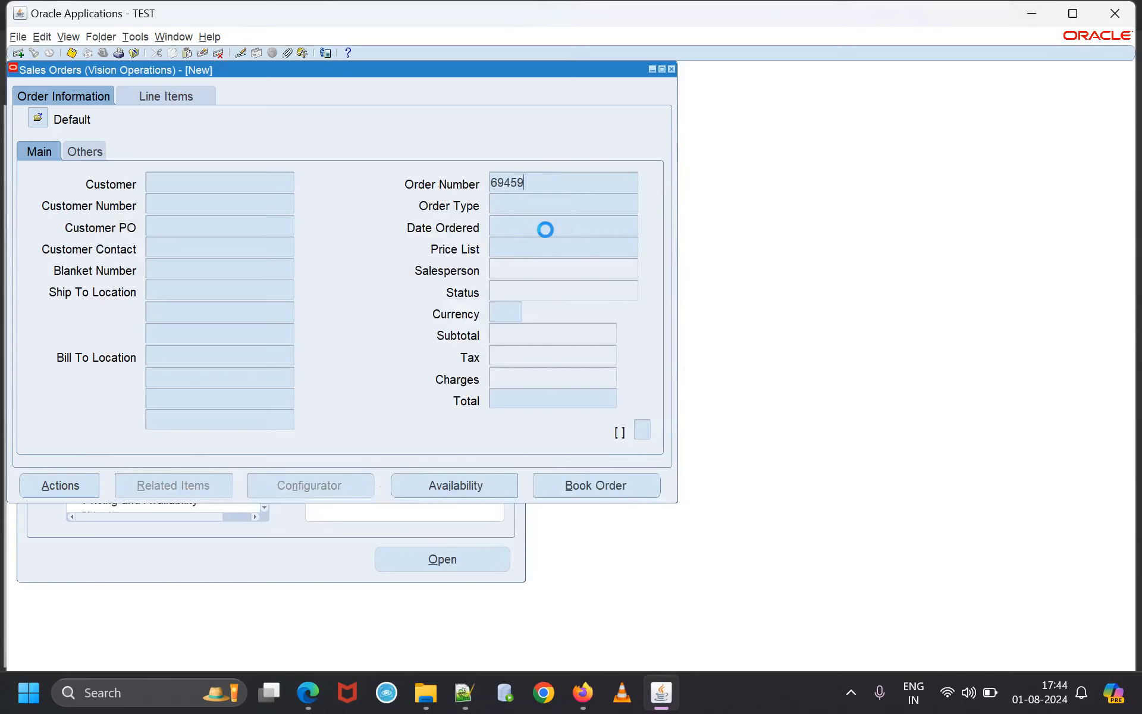
Open the queried order's line items and check the status of the boxes11 line.
{"action": "left_click", "coordinate": [188, 96]}
{"action": "left_click_drag", "start_coordinate": [258, 395], "coordinate": [319, 386]}
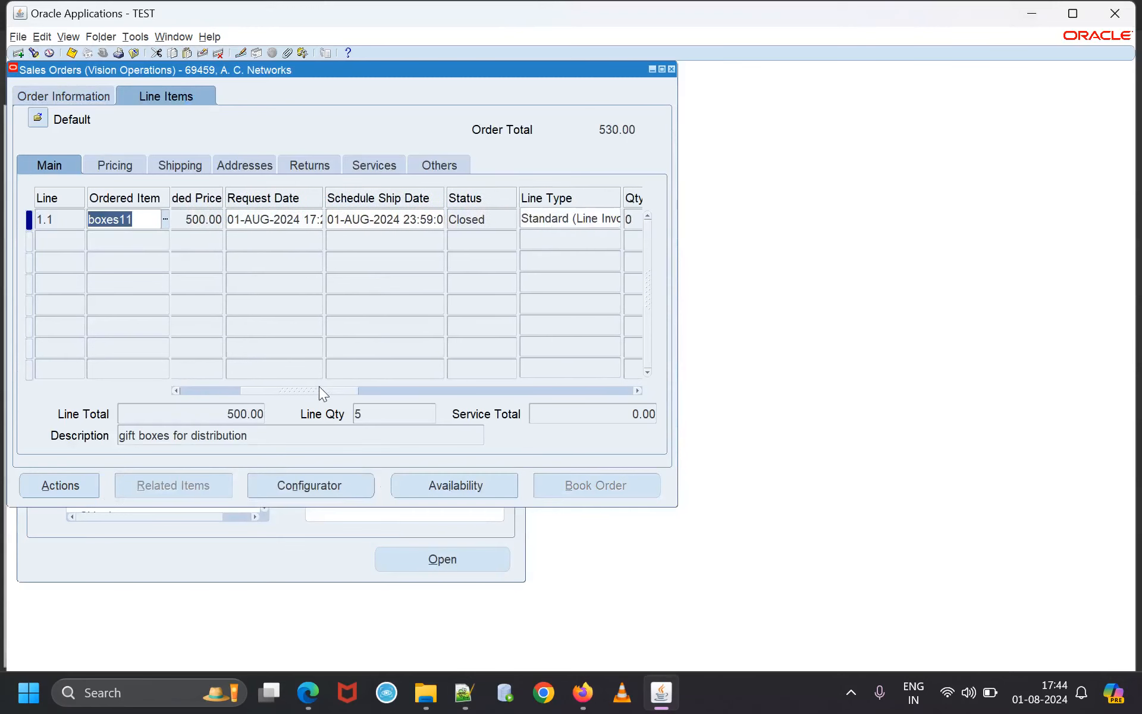
{"action": "left_click", "coordinate": [456, 220]}
{"action": "left_click_drag", "start_coordinate": [419, 225], "coordinate": [473, 226]}
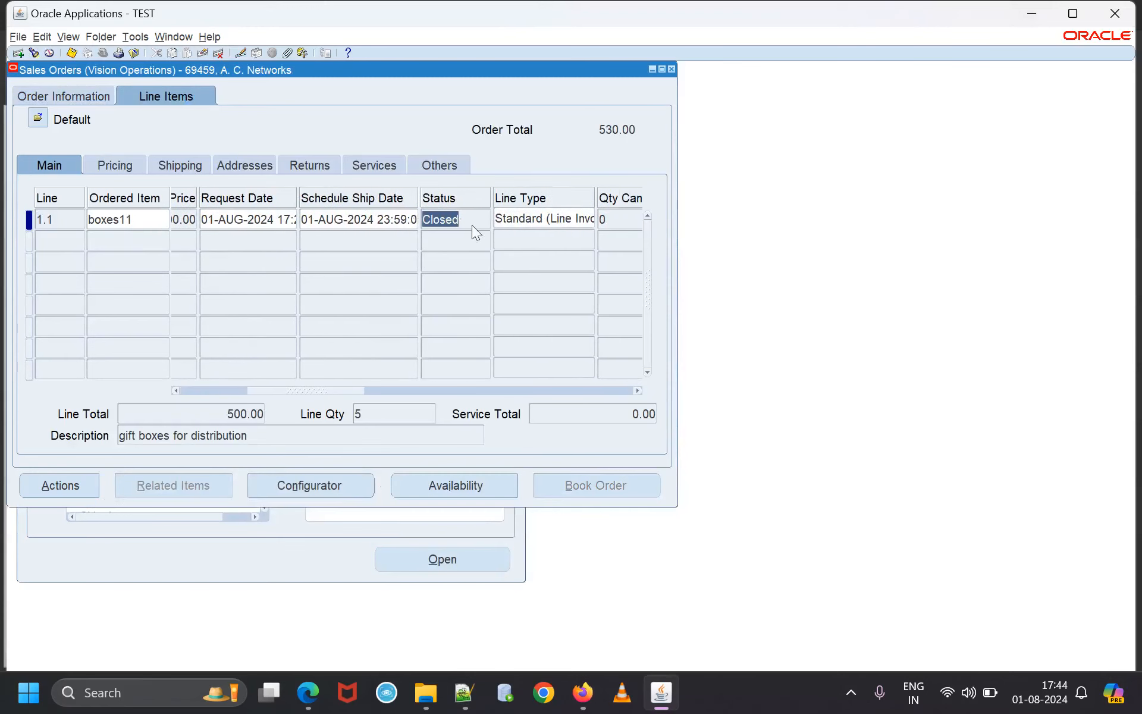